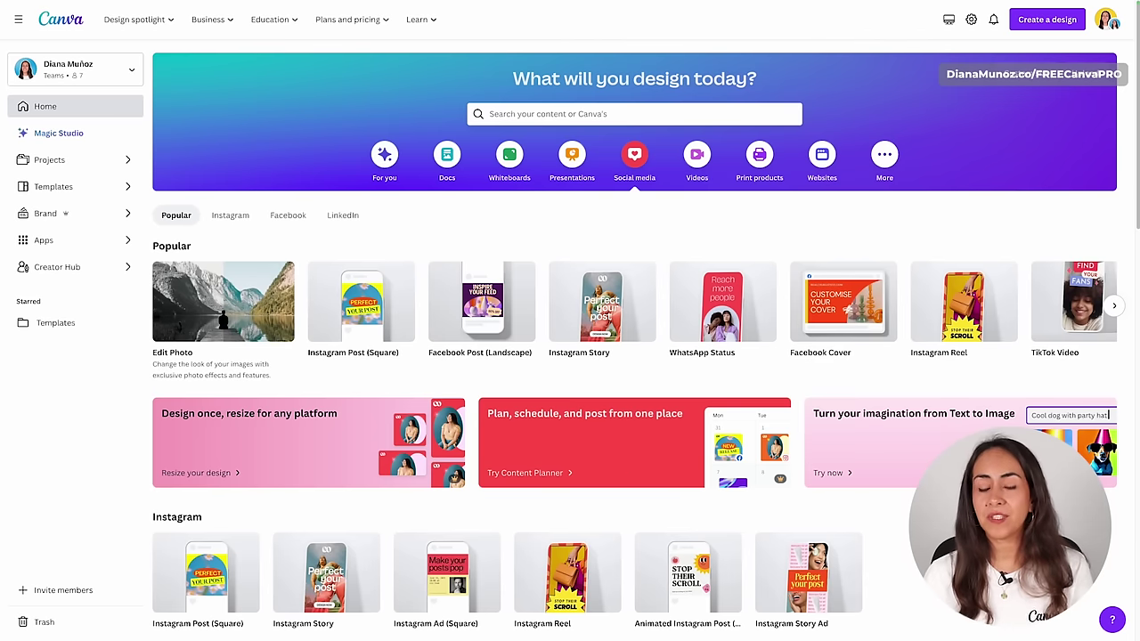
# - Create a blank Mobile Video design of 1080 × 1920 px from the video formats
pyautogui.click(697, 154)
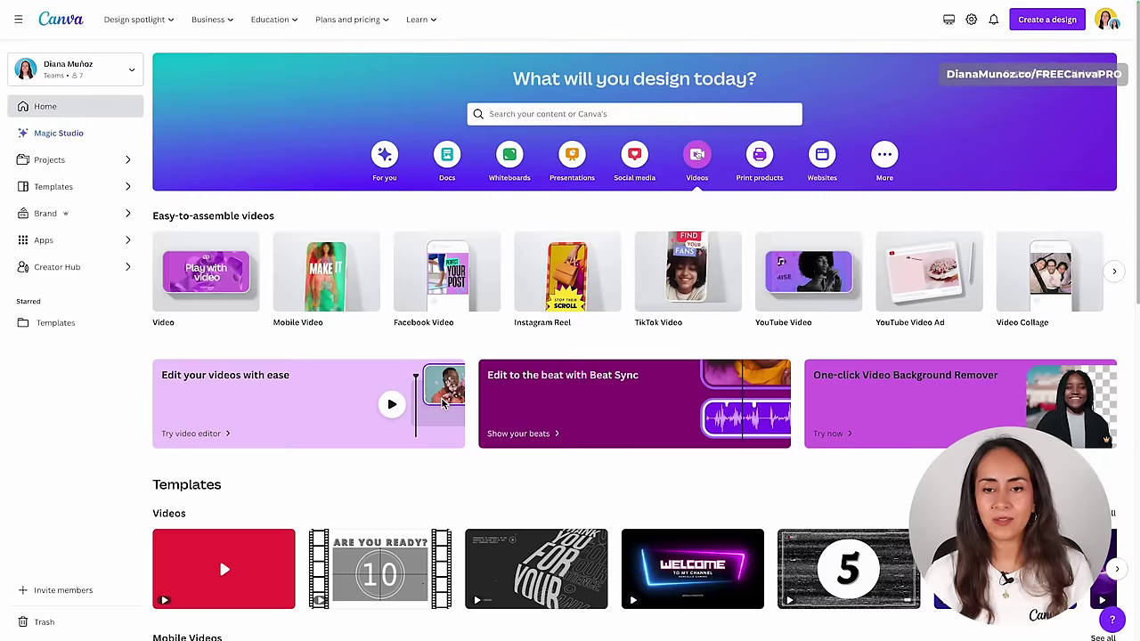
pyautogui.moveTo(302, 351)
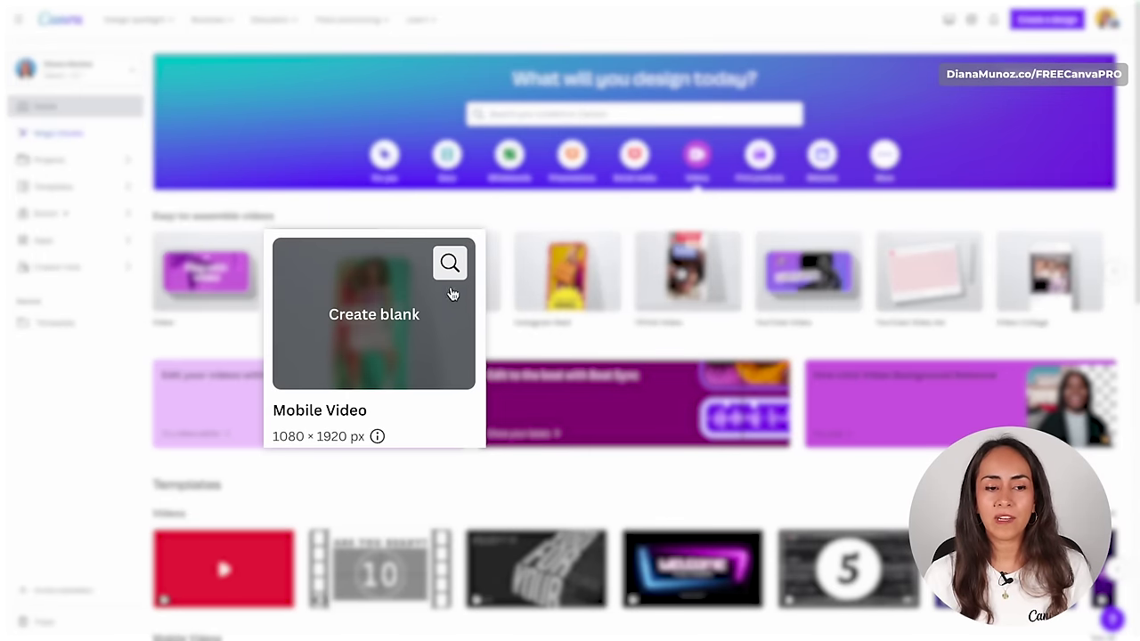
pyautogui.click(330, 326)
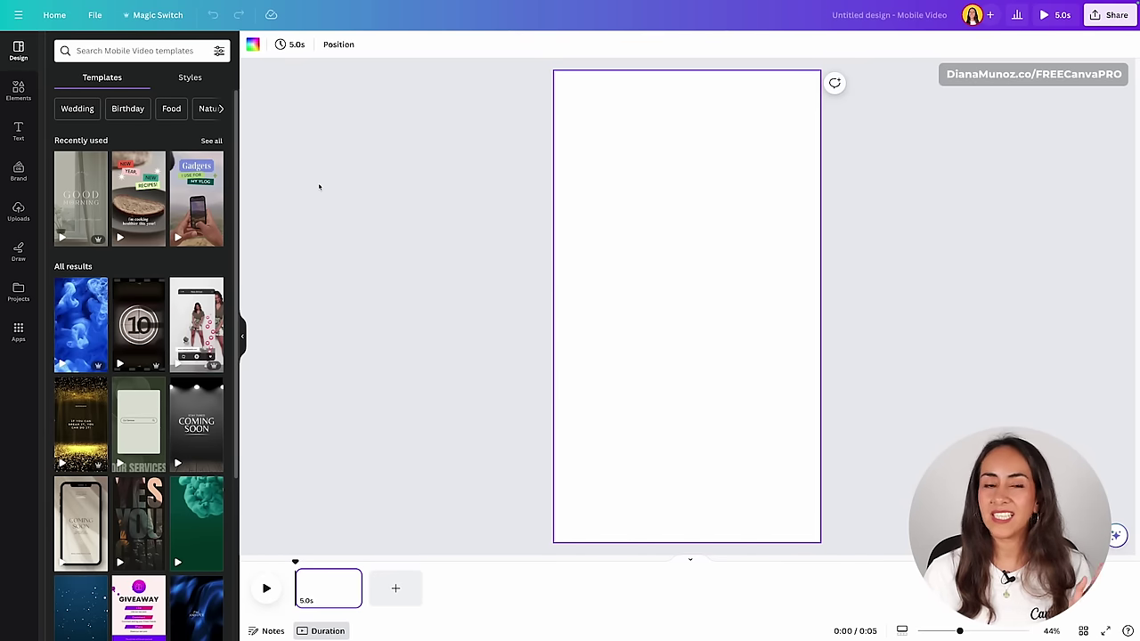
# - Search the elements library for "bottle dispenser" and show only photos
pyautogui.click(16, 96)
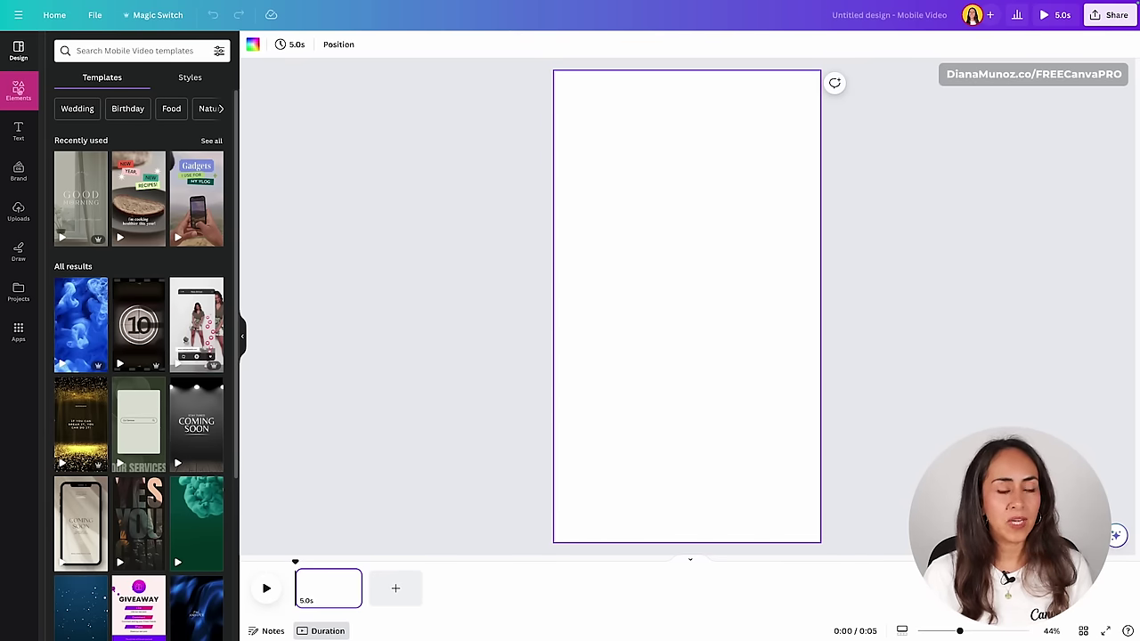
pyautogui.click(134, 50)
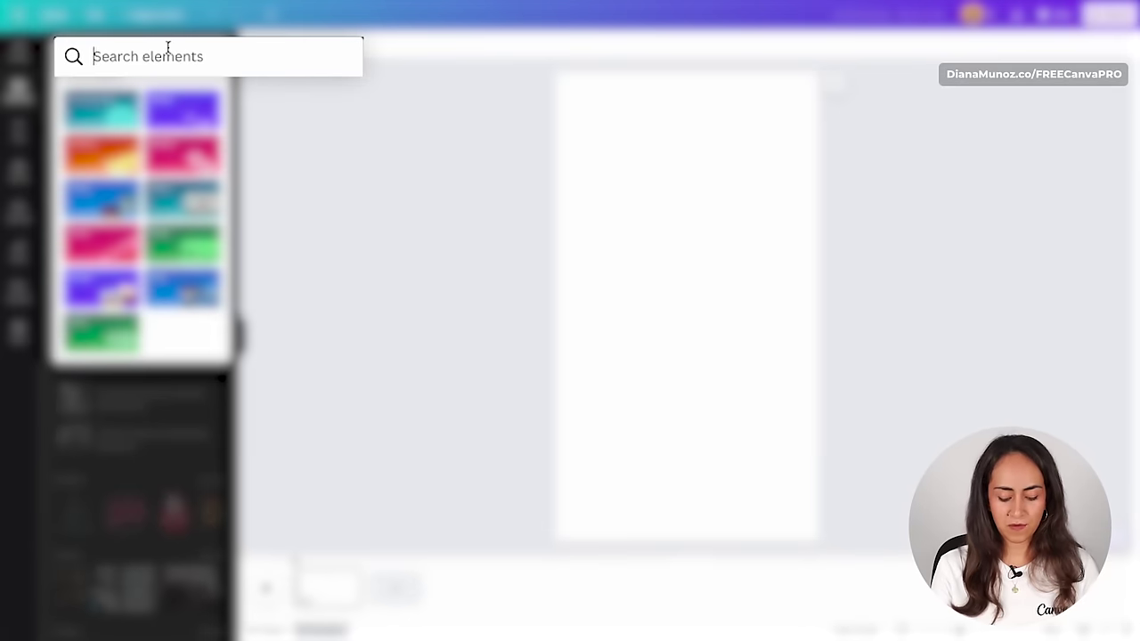
pyautogui.write('bottle dispense')
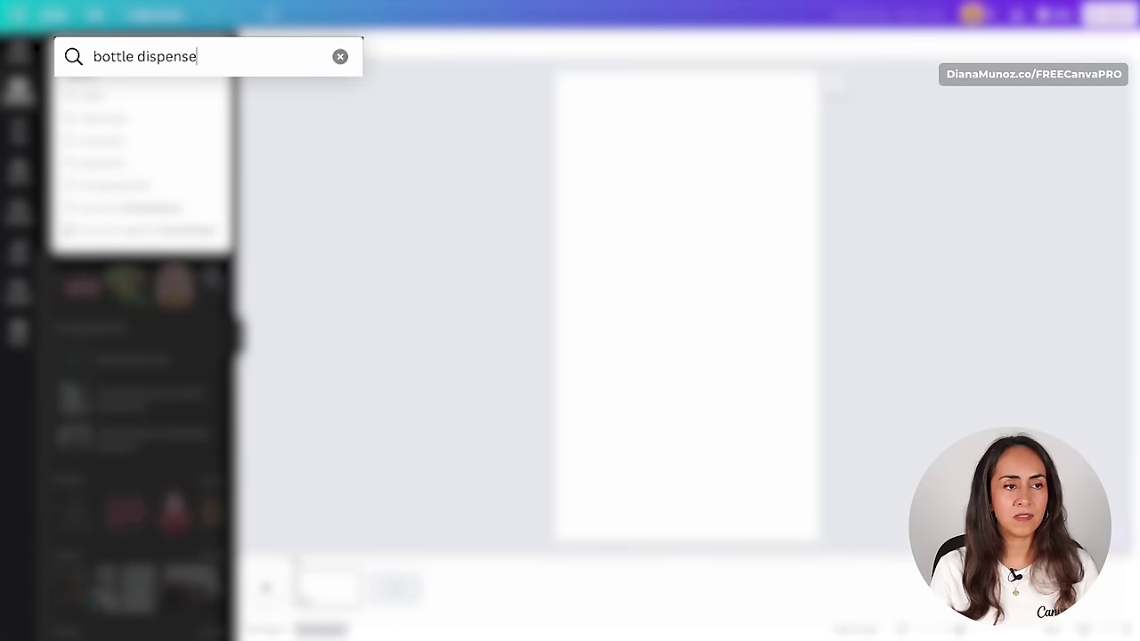
pyautogui.write('r')
pyautogui.press('Return')
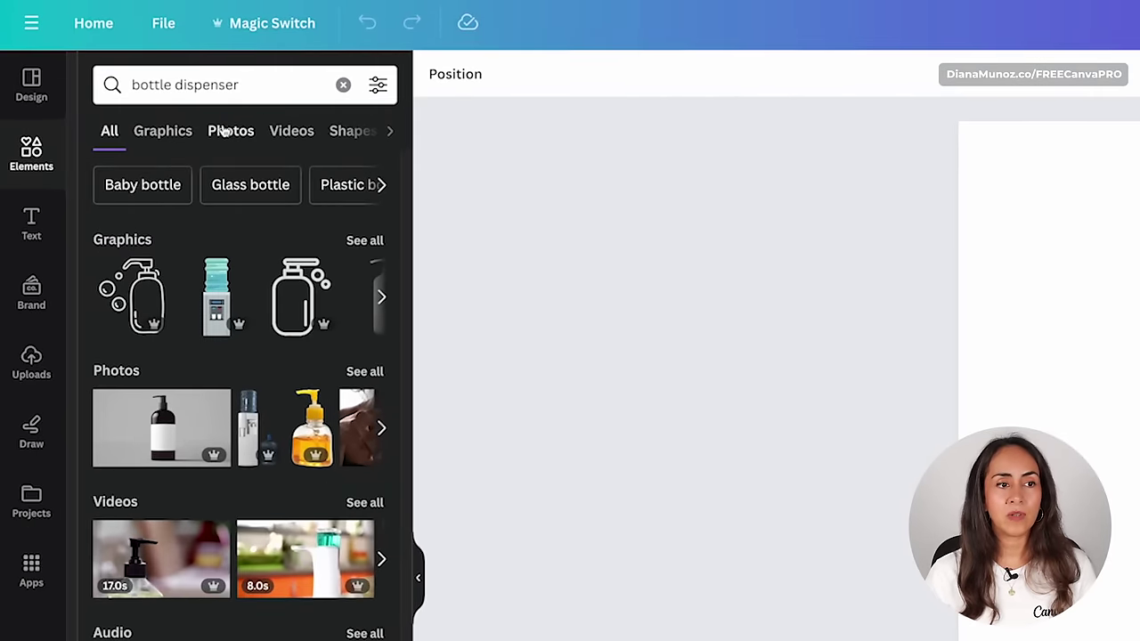
pyautogui.click(225, 130)
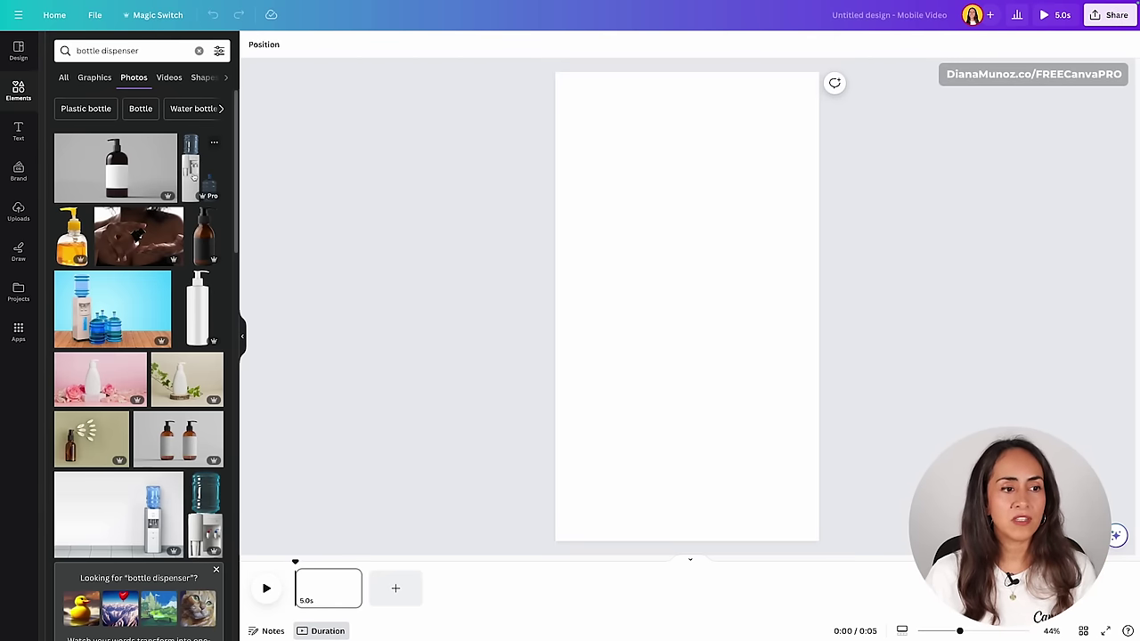
# - Find photos similar to the three amber pump bottles and add the one with a single centered bottle to the page
pyautogui.scroll(-5, 194, 176)
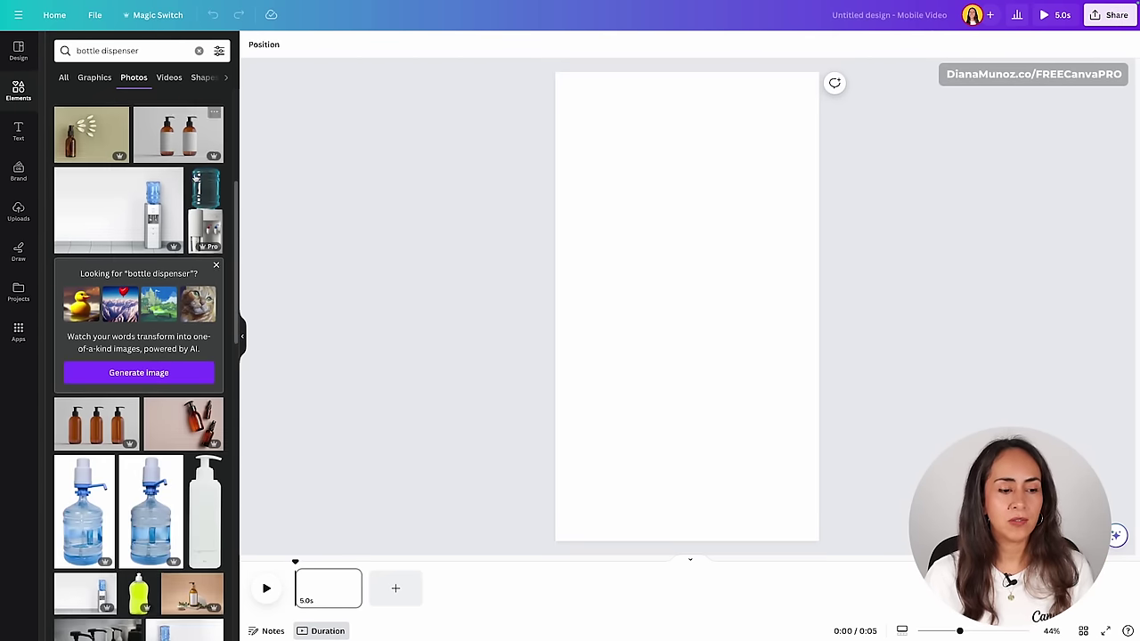
pyautogui.scroll(-2, 194, 176)
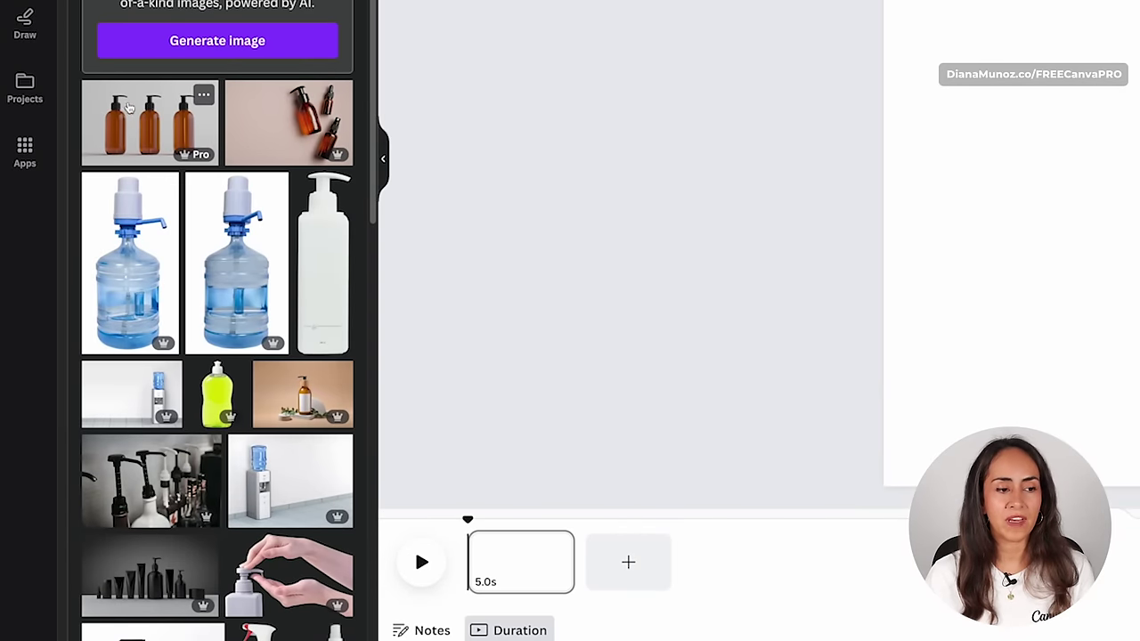
pyautogui.click(203, 93)
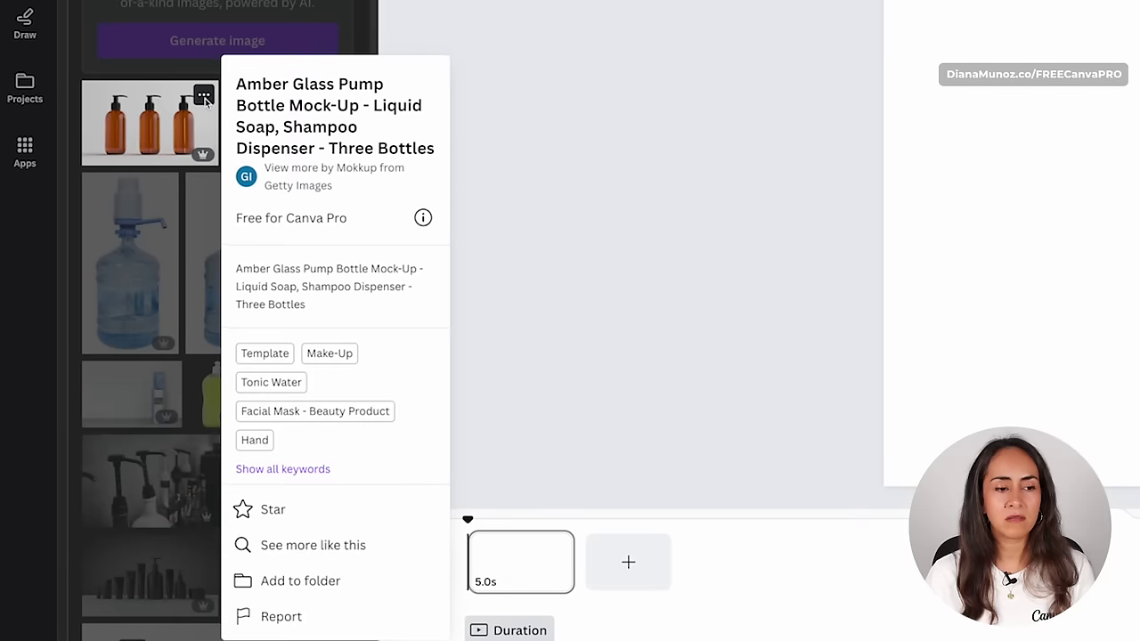
pyautogui.click(338, 546)
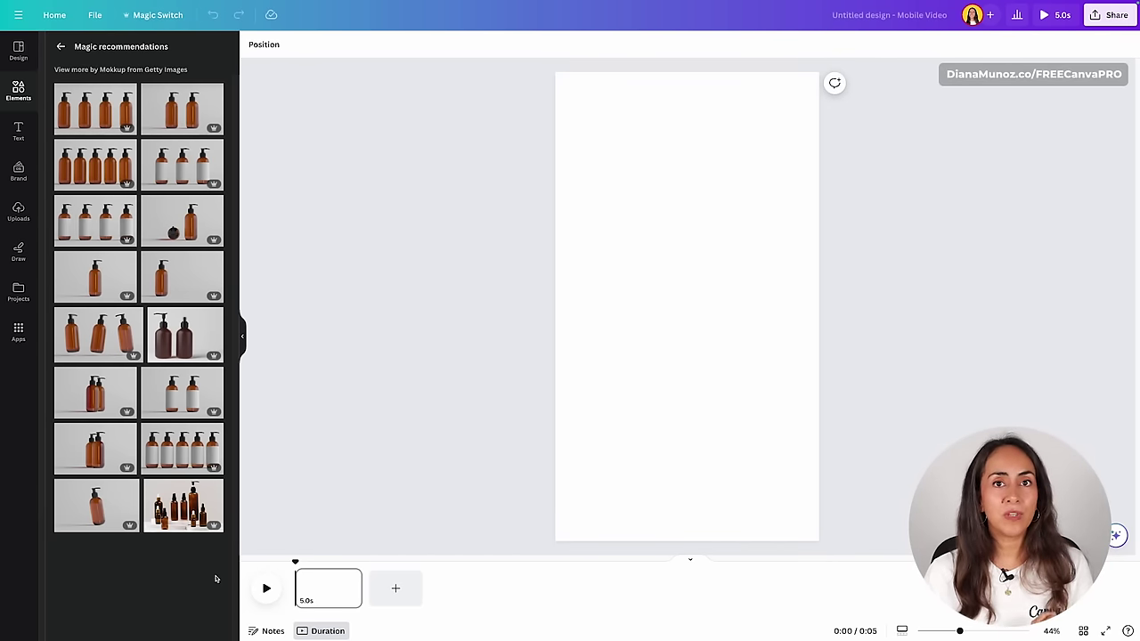
pyautogui.click(96, 277)
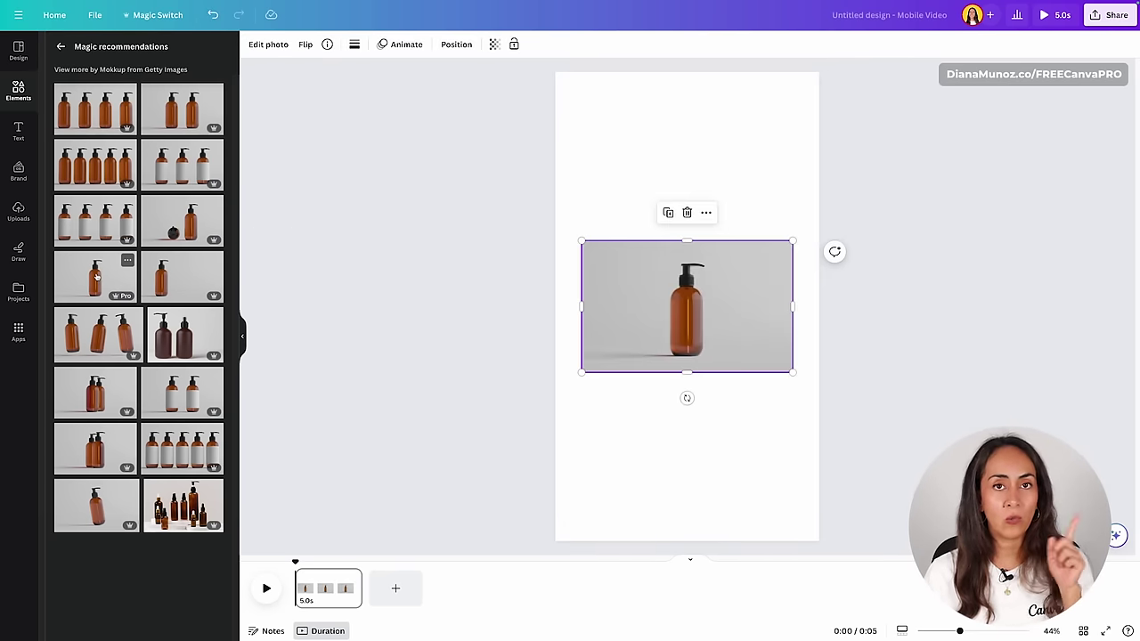
# - Remove the background of the bottle photo with BG Remover
pyautogui.click(241, 338)
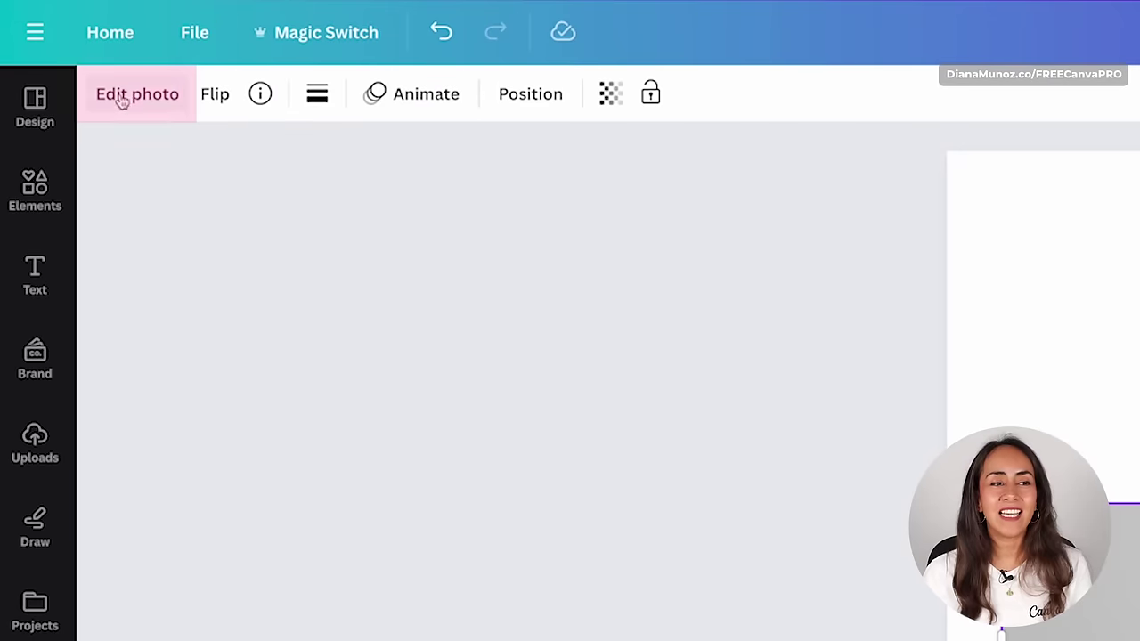
pyautogui.click(61, 44)
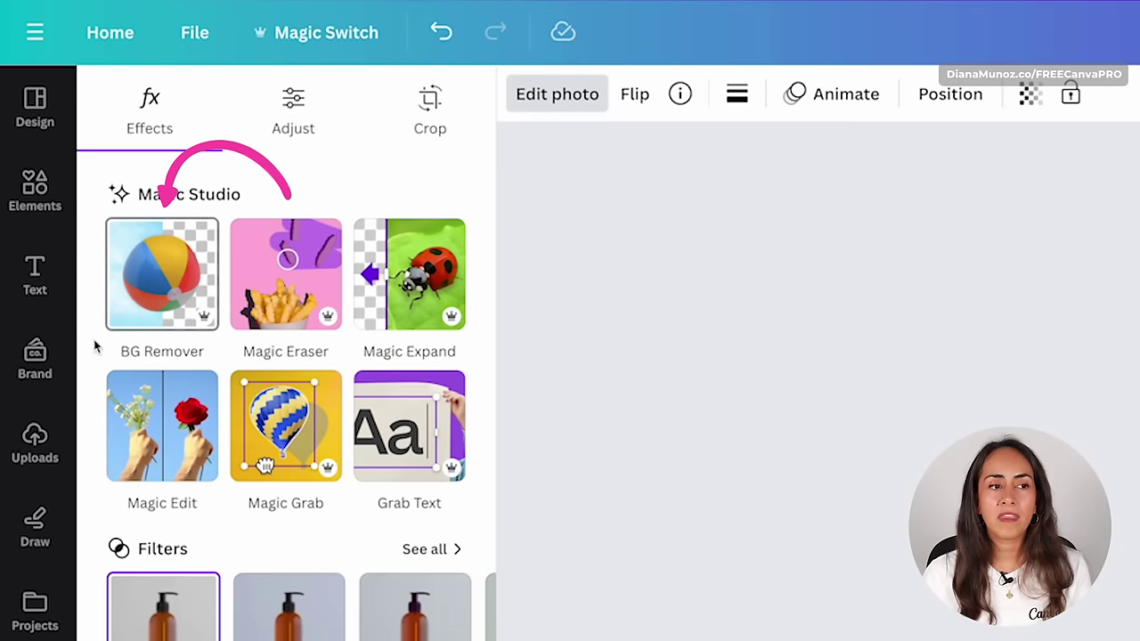
pyautogui.click(162, 272)
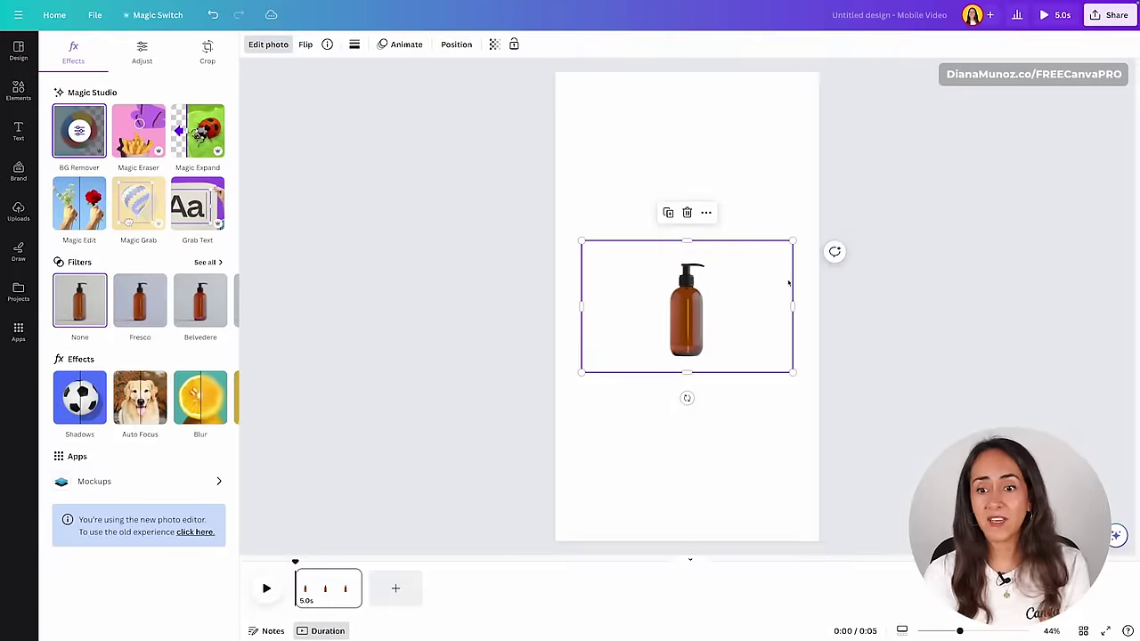
# - Crop the photo on all four sides so its frame fits closely around the bottle
pyautogui.moveTo(789, 310); pyautogui.dragTo(716, 307)
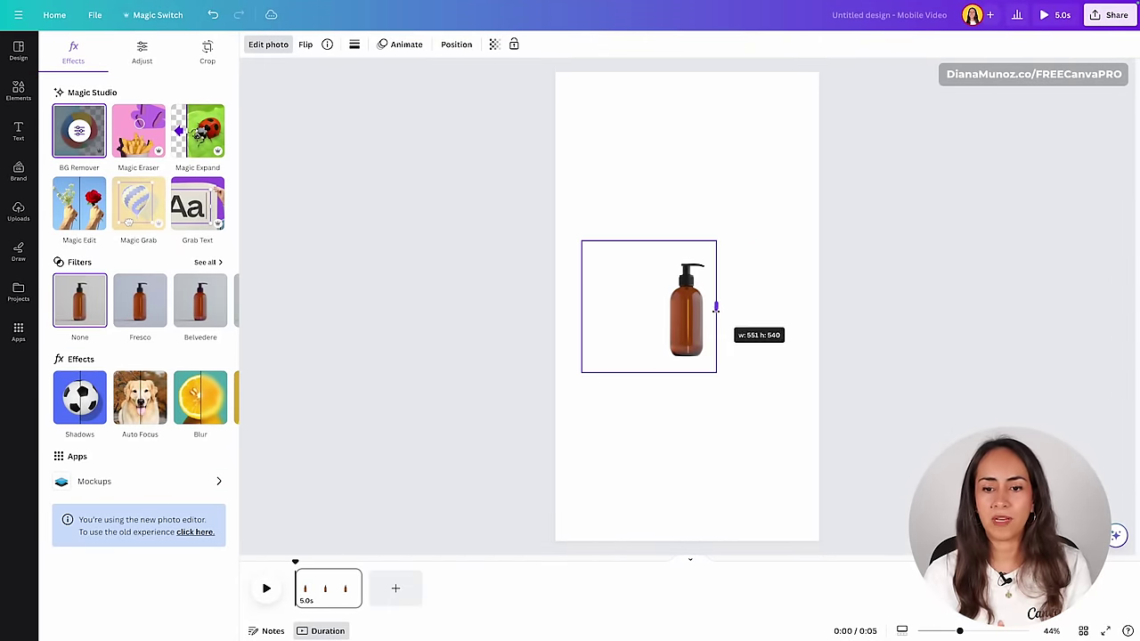
pyautogui.moveTo(581, 307); pyautogui.dragTo(660, 307)
pyautogui.moveTo(694, 372); pyautogui.dragTo(697, 361)
pyautogui.moveTo(688, 240); pyautogui.dragTo(687, 254)
pyautogui.moveTo(715, 308); pyautogui.dragTo(663, 309)
pyautogui.click(751, 312)
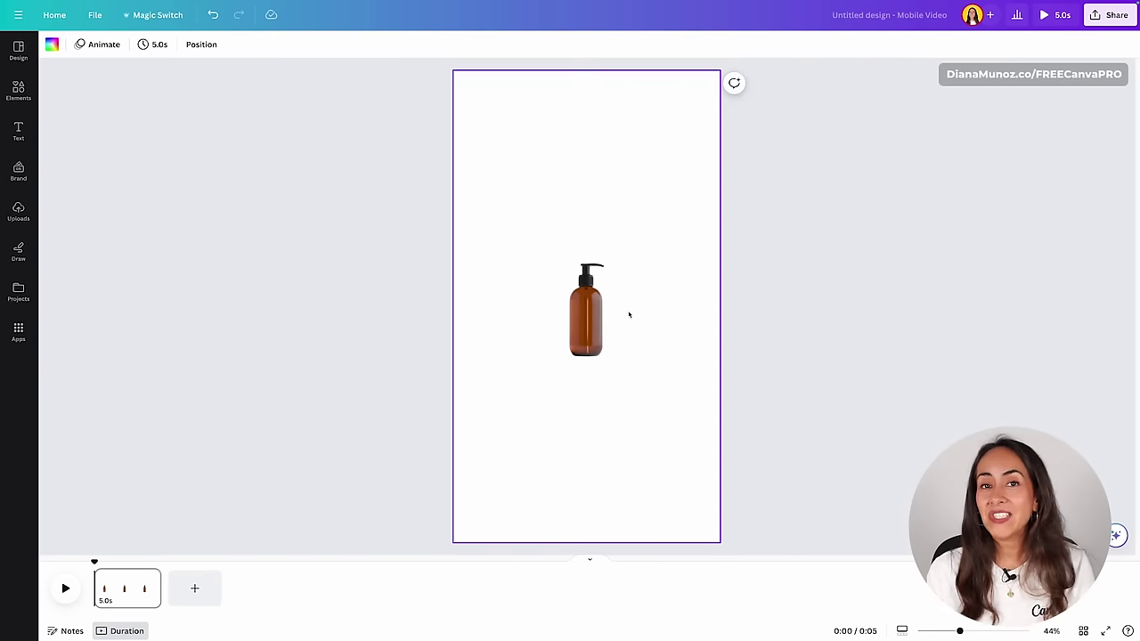
# - Enlarge the bottle photo around the middle of the page to roughly twice its size
pyautogui.click(587, 311)
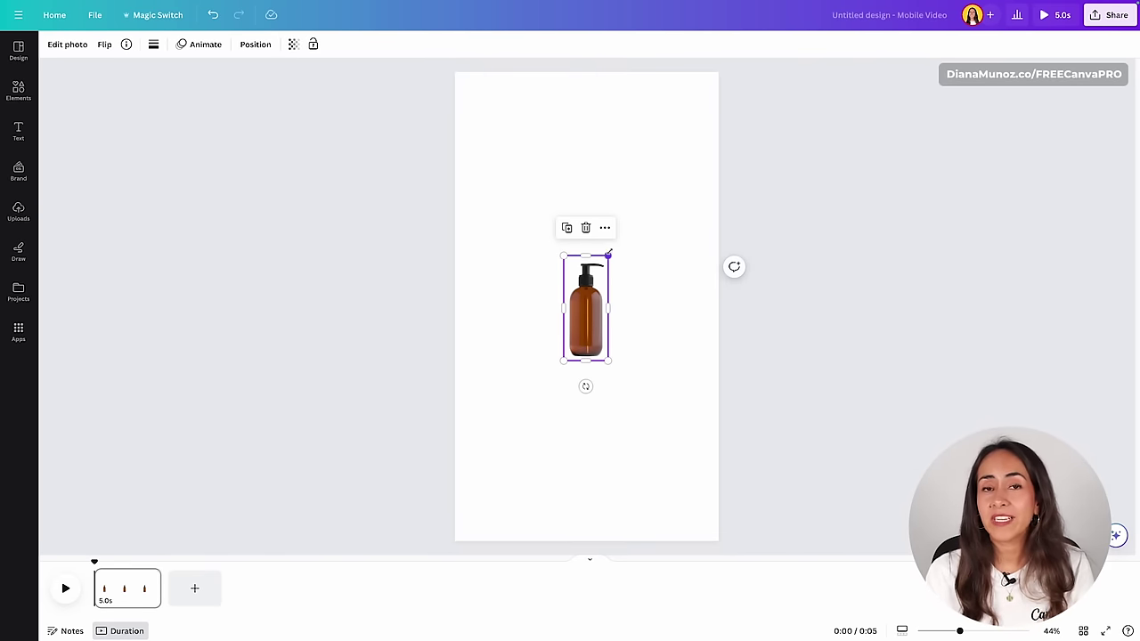
pyautogui.moveTo(609, 256); pyautogui.dragTo(686, 207)
pyautogui.click(718, 260)
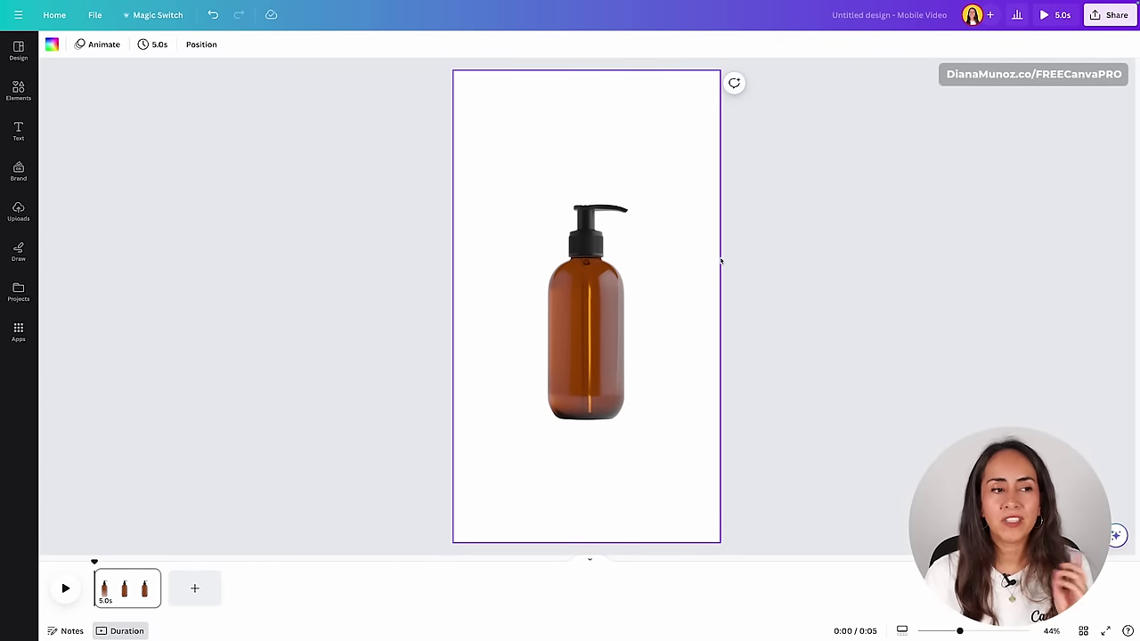
# - Add two paragraph text boxes, one above the other, on the front of the bottle
pyautogui.click(19, 127)
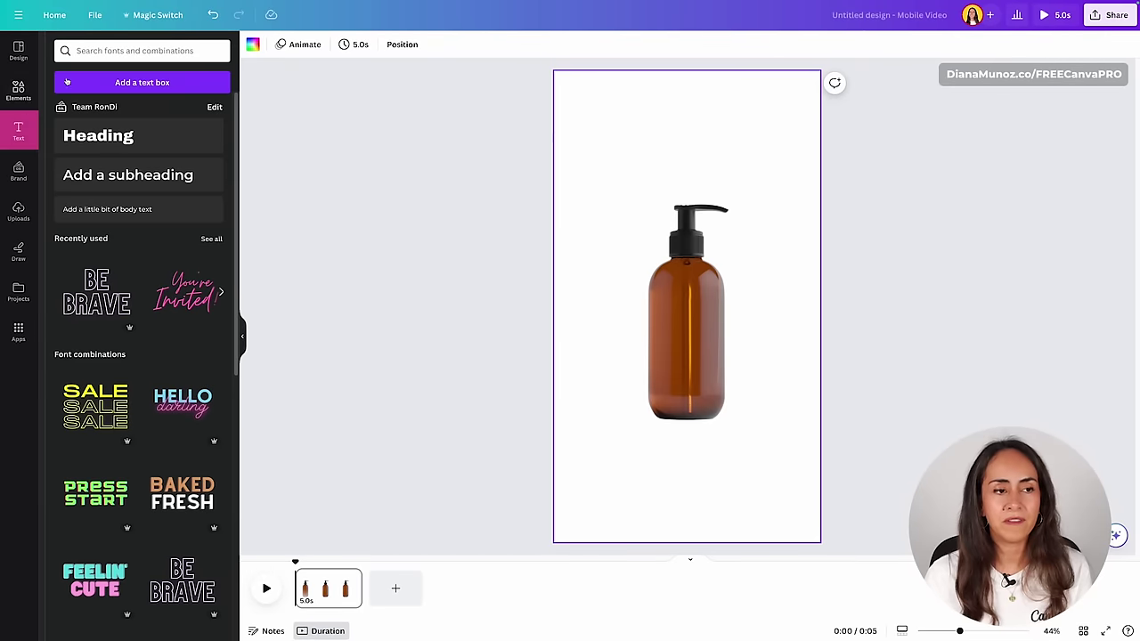
pyautogui.click(130, 84)
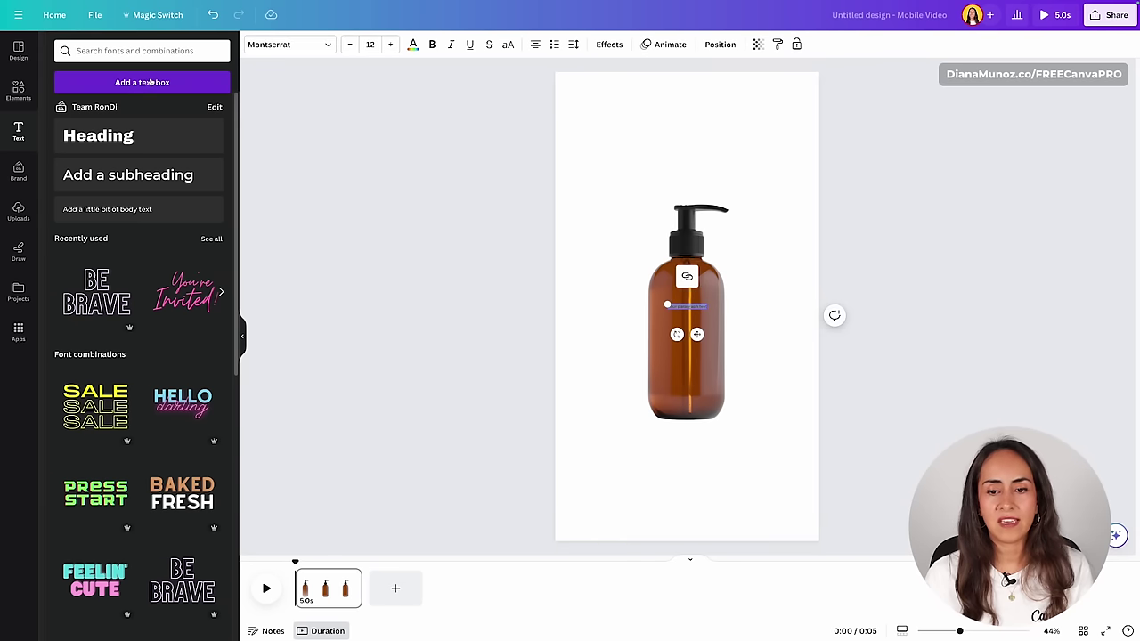
pyautogui.click(351, 204)
pyautogui.moveTo(959, 631); pyautogui.dragTo(974, 630)
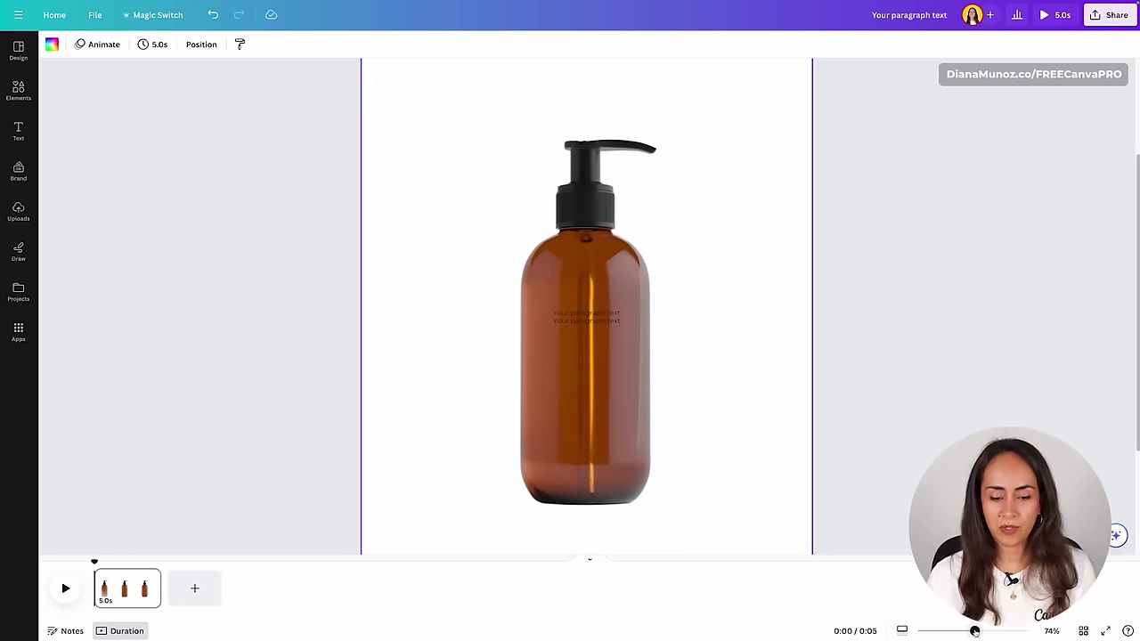
# - Replace the upper text on the bottle with "NEW SOAP"
pyautogui.click(604, 311)
pyautogui.click(604, 312)
pyautogui.press('BackSpace')
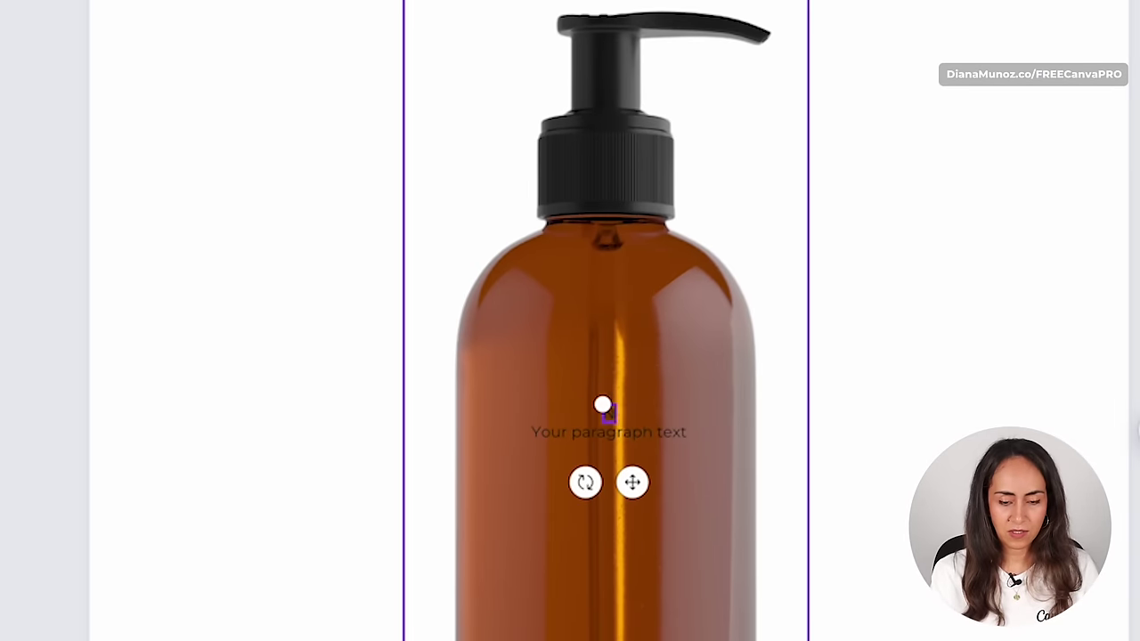
pyautogui.write('NEW SOAP')
# - Replace the lower placeholder text on the bottle with "ORGANIC CARE"
pyautogui.click(664, 438)
pyautogui.click(676, 431)
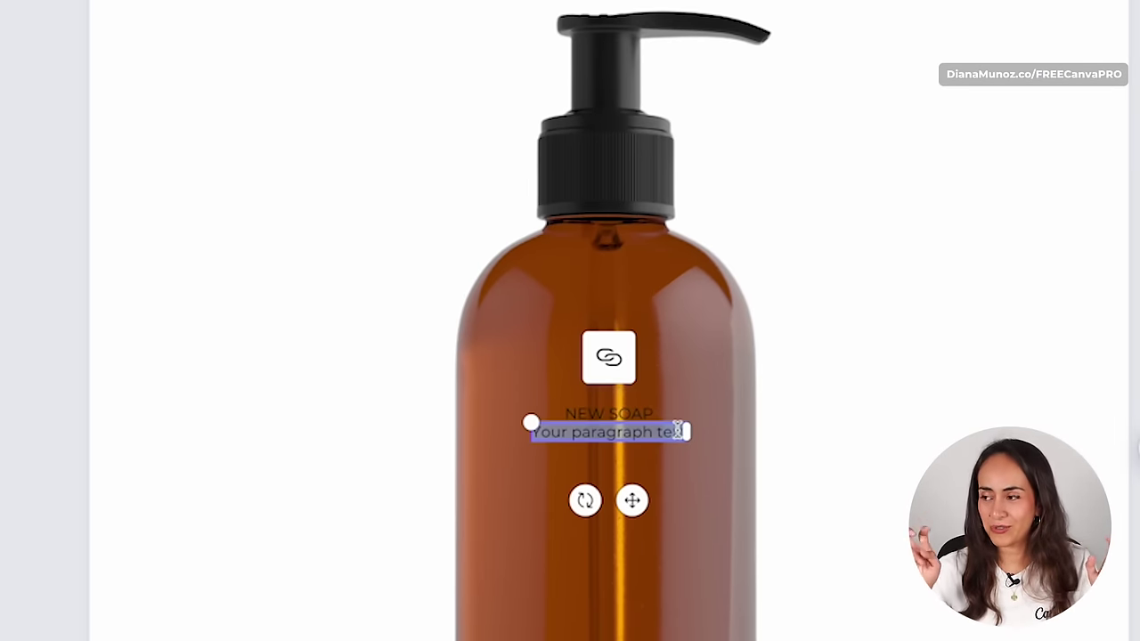
pyautogui.write('ORGANIC')
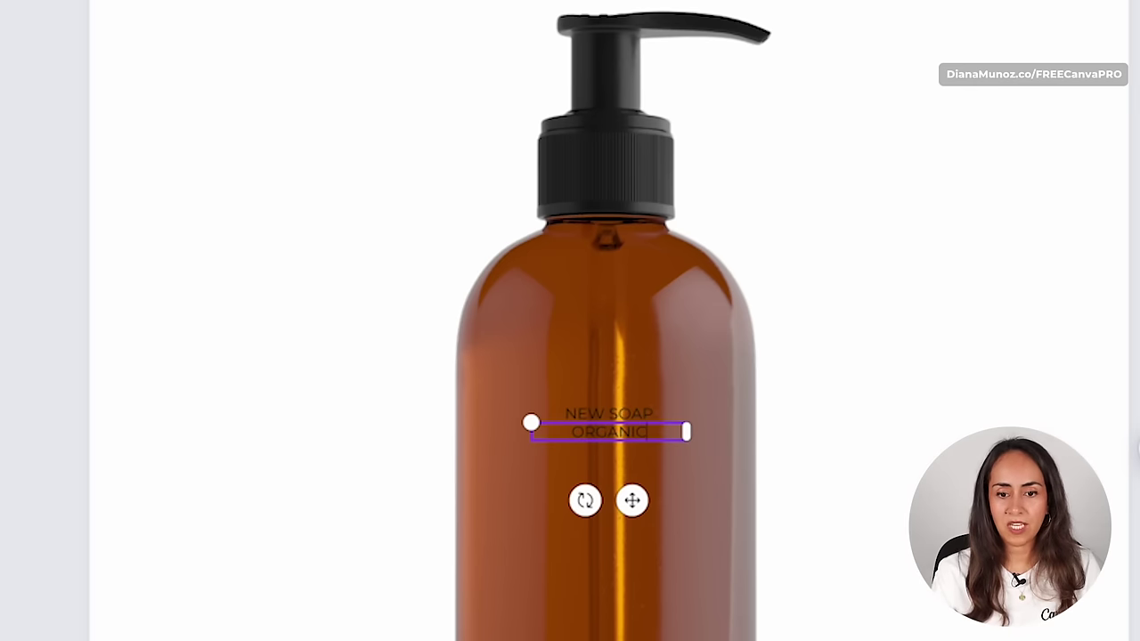
pyautogui.write(' CARE')
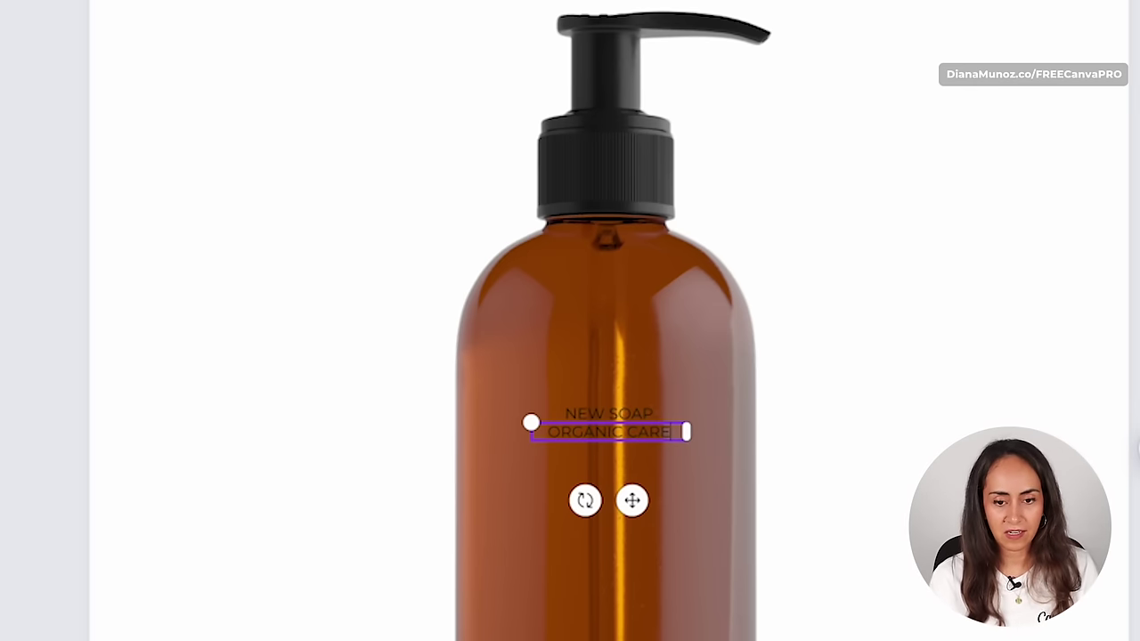
# - Change the font of the ORGANIC CARE text to Forum
pyautogui.hotkey('ctrl', 'a')
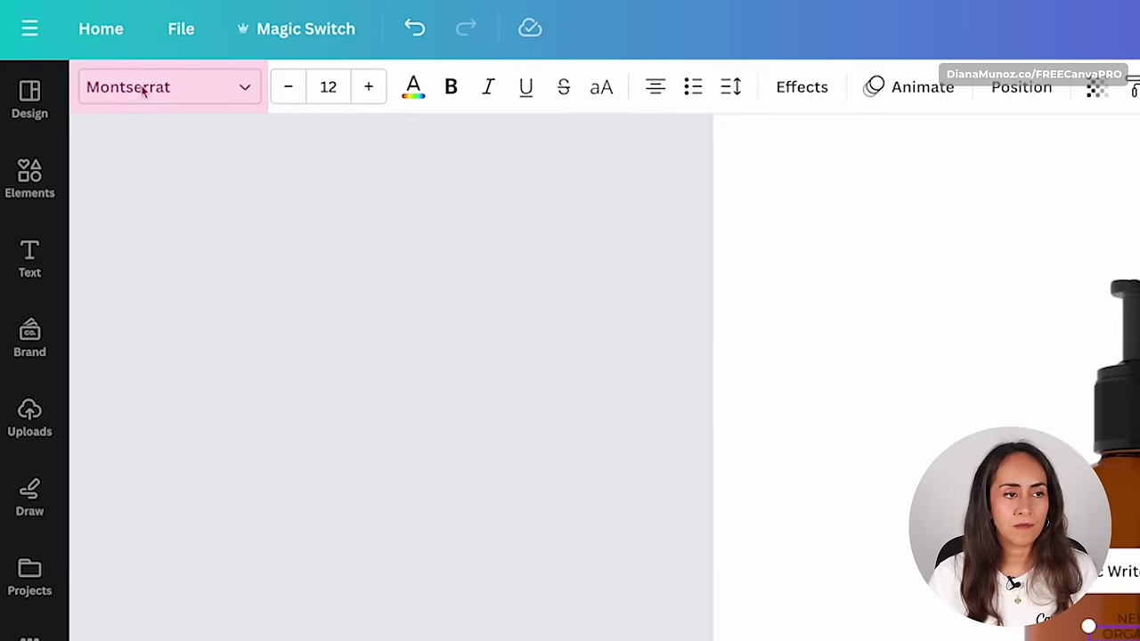
pyautogui.click(181, 95)
pyautogui.click(271, 150)
pyautogui.write('forum')
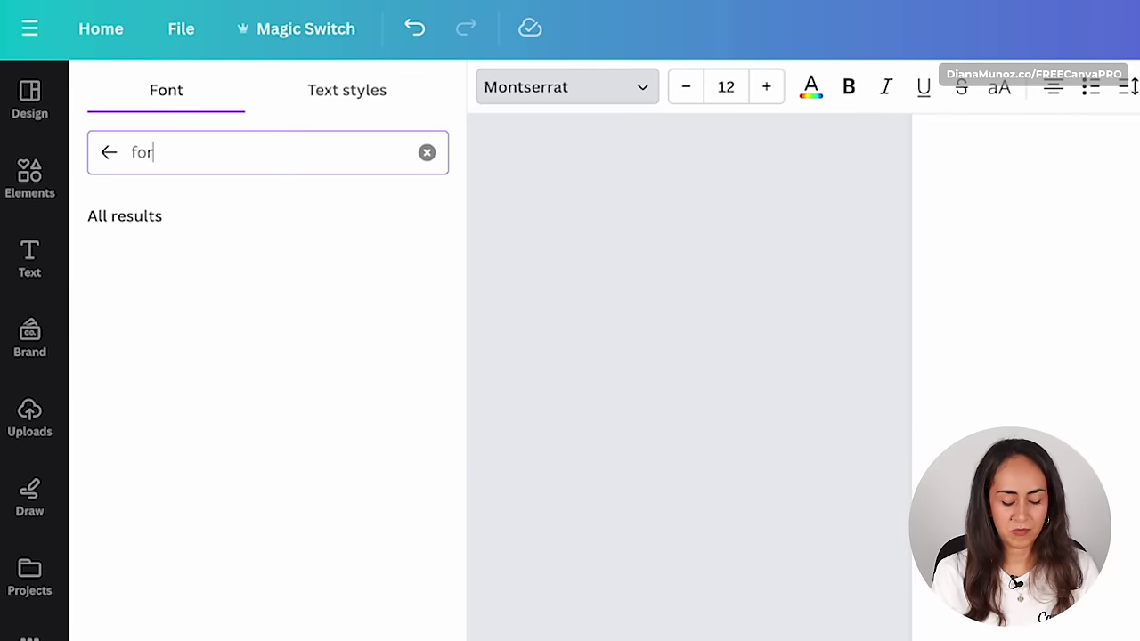
pyautogui.click(151, 264)
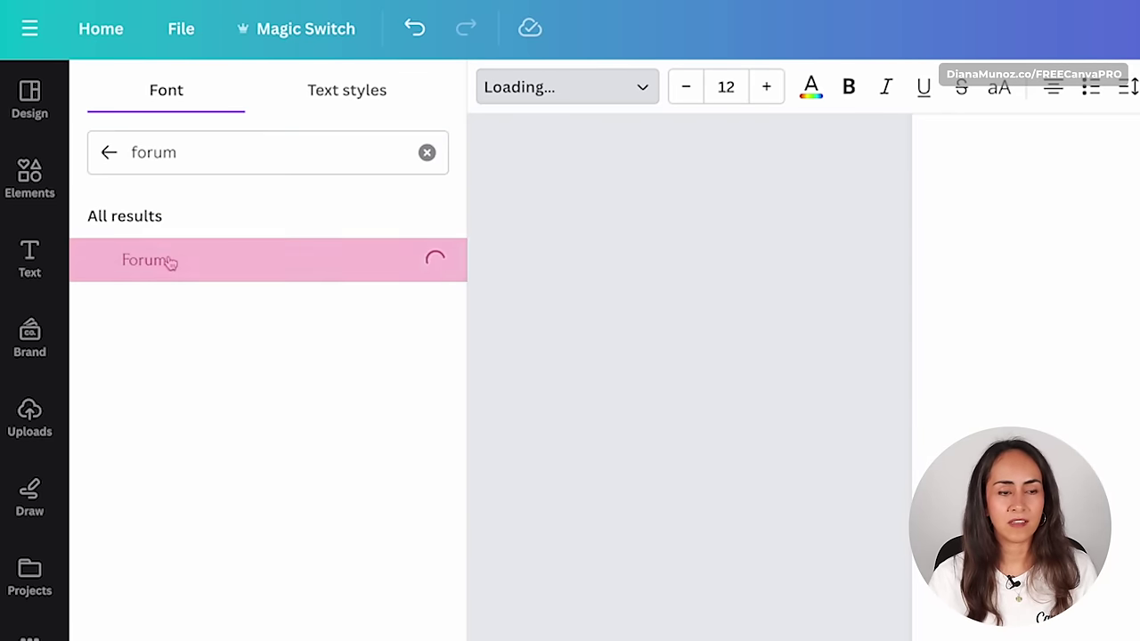
# - Give the ORGANIC CARE text the custom gold color #E1BB72
pyautogui.click(810, 86)
pyautogui.click(110, 220)
pyautogui.click(150, 409)
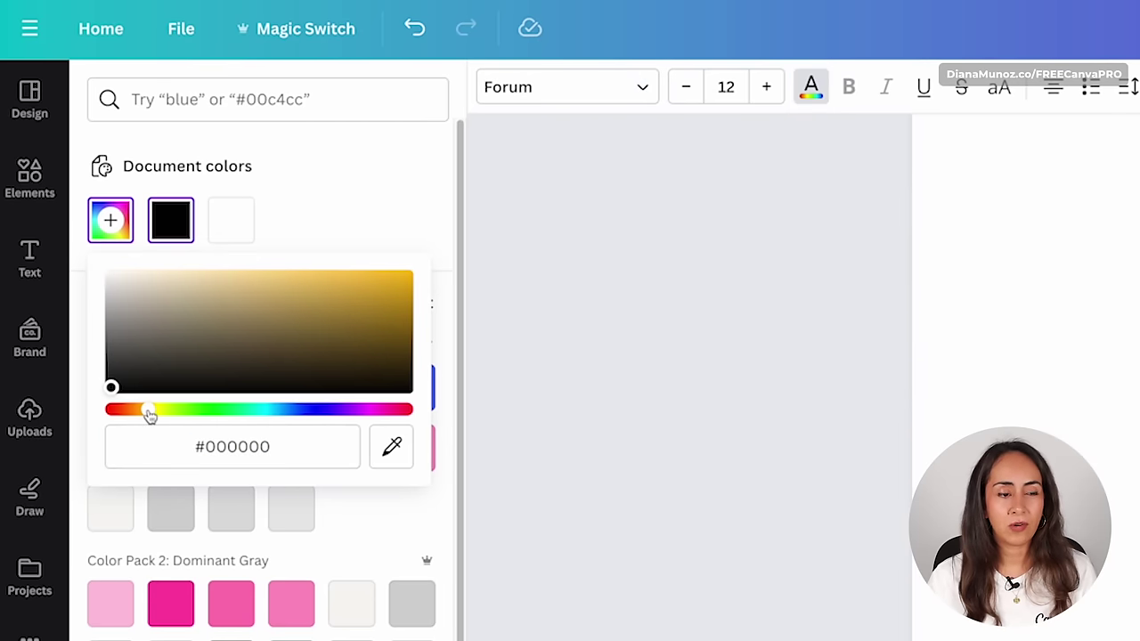
pyautogui.moveTo(297, 361); pyautogui.dragTo(434, 295)
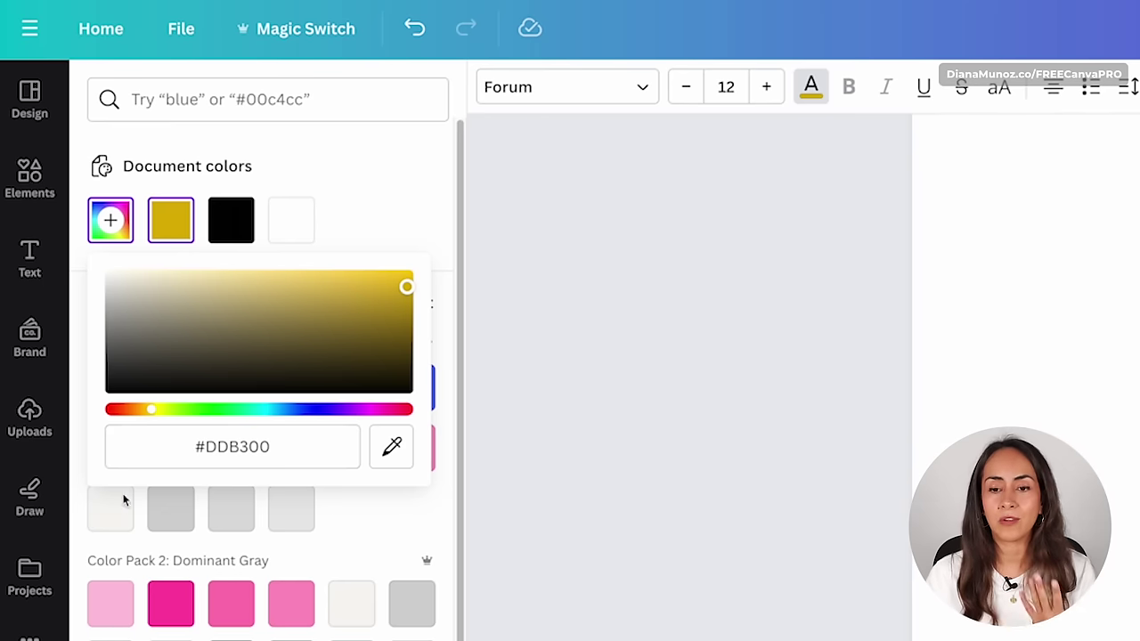
pyautogui.click(186, 438)
pyautogui.write('#E1BB72')
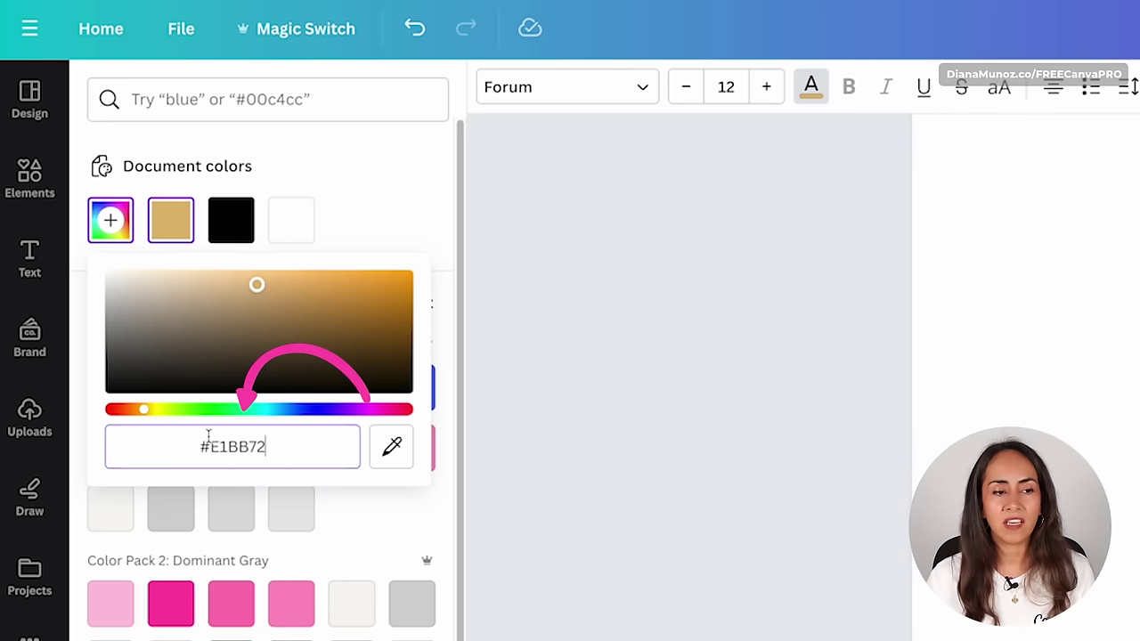
pyautogui.click(640, 350)
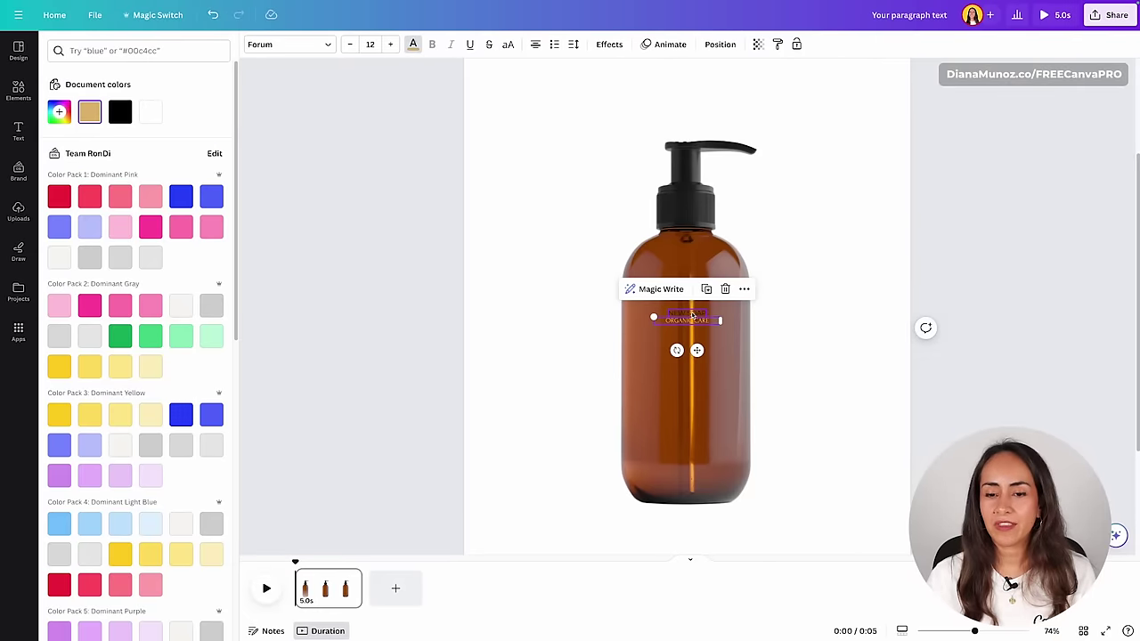
# - Change the NEW SOAP text on the bottle to the Open Sauce font and color it white
pyautogui.click(693, 315)
pyautogui.click(286, 43)
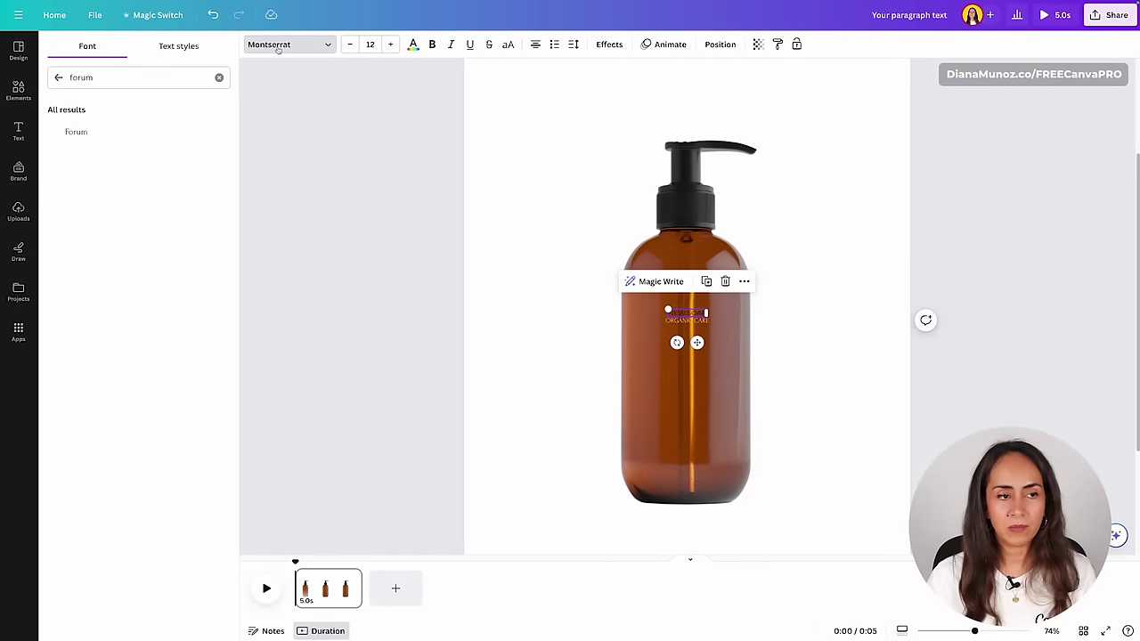
pyautogui.click(220, 78)
pyautogui.write('open sauce')
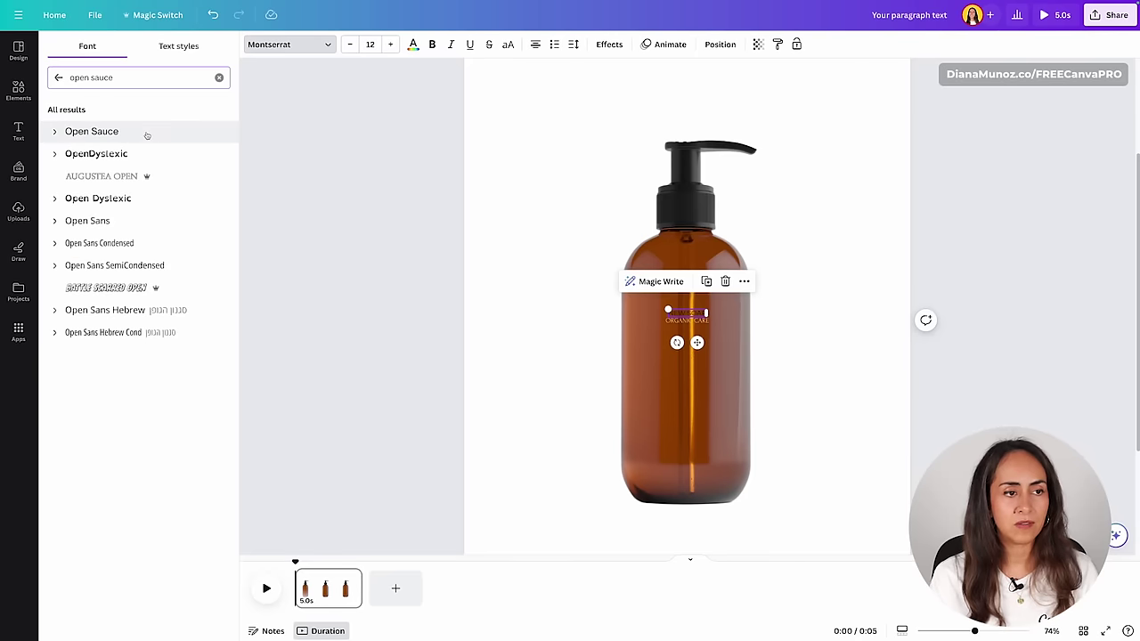
pyautogui.click(143, 133)
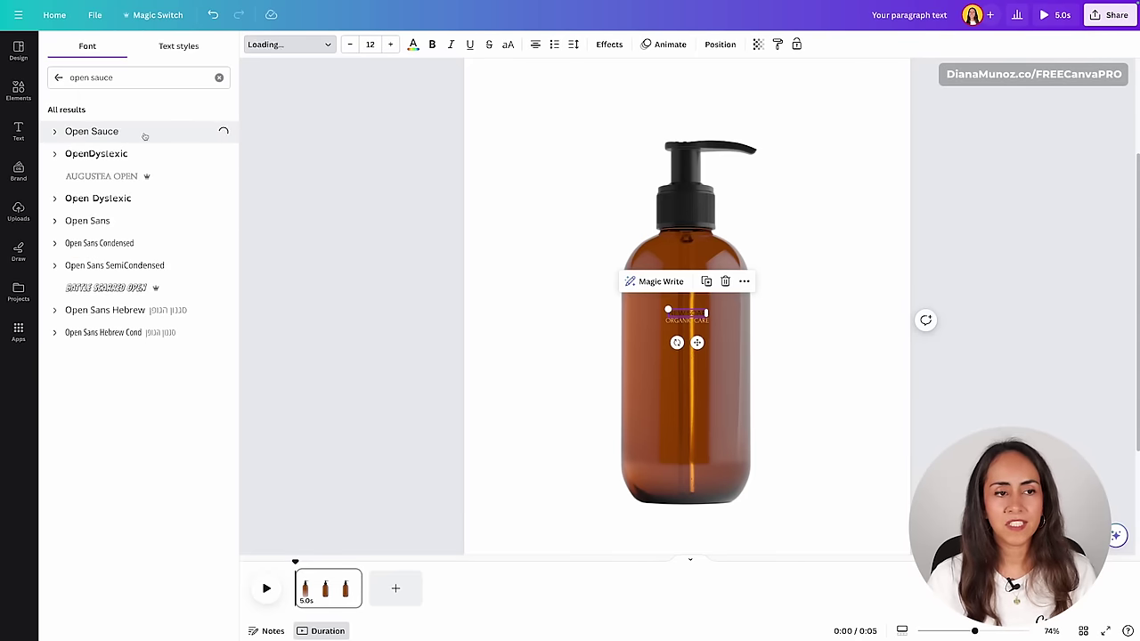
pyautogui.click(413, 44)
pyautogui.click(151, 109)
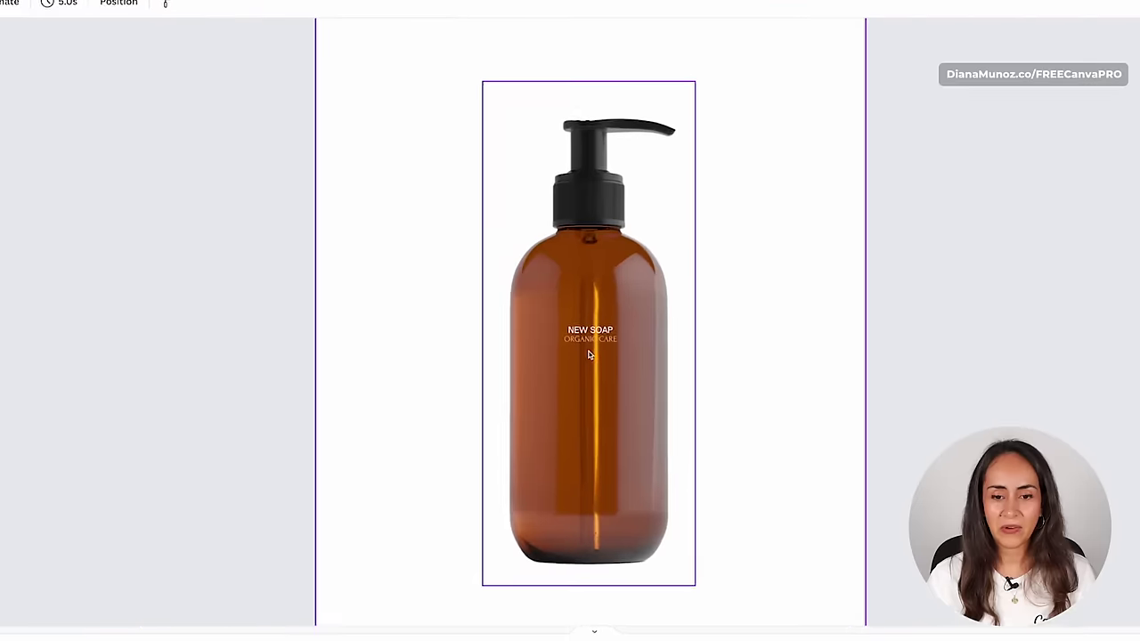
# - Enlarge the ORGANIC CARE text to about 313 wide and place it centered just below NEW SOAP on the bottle
pyautogui.moveTo(687, 430); pyautogui.dragTo(745, 504)
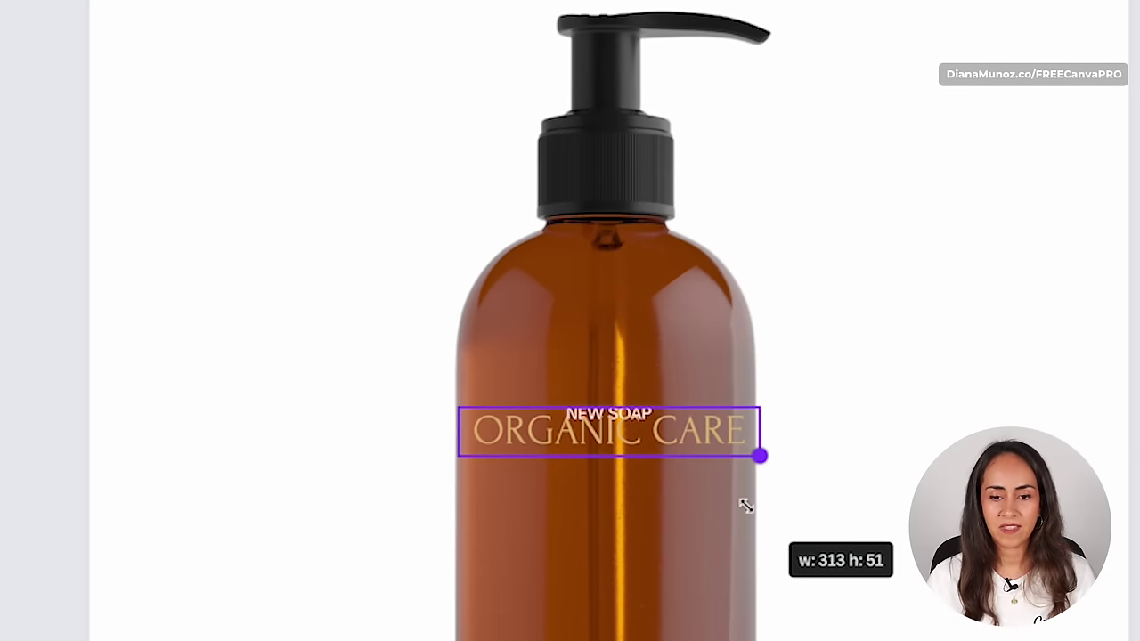
pyautogui.moveTo(632, 502); pyautogui.dragTo(632, 524)
pyautogui.click(634, 422)
pyautogui.moveTo(633, 484)
pyautogui.mouseDown()
pyautogui.moveTo(634, 501)
pyautogui.moveTo(638, 487)
pyautogui.mouseUp()
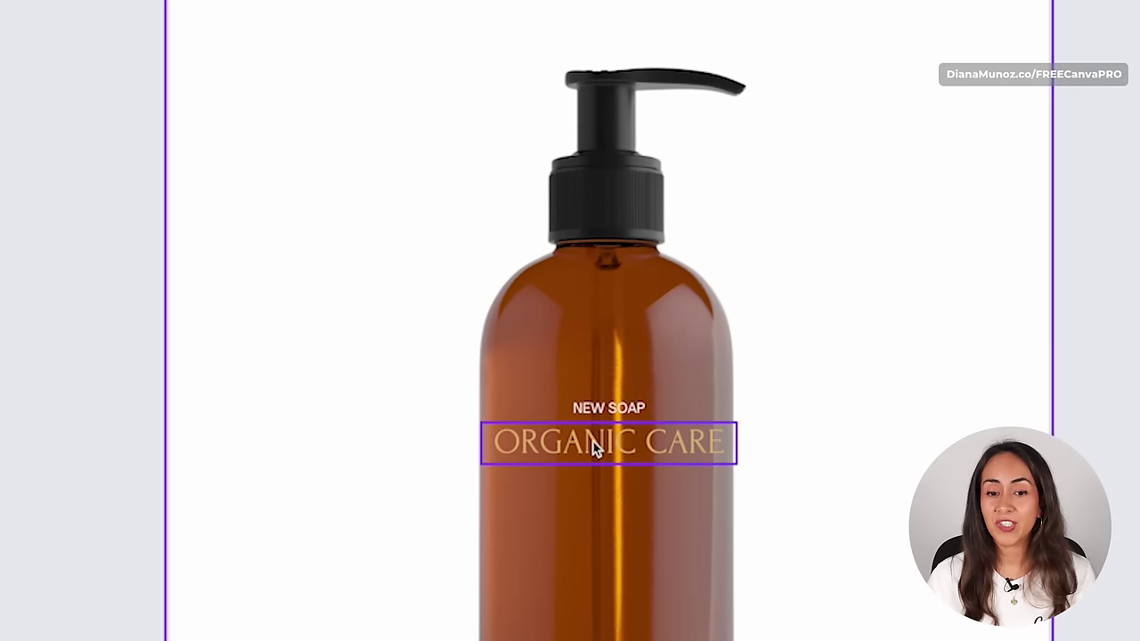
# - Set the letter spacing of the NEW SOAP text to 200
pyautogui.doubleClick(598, 407)
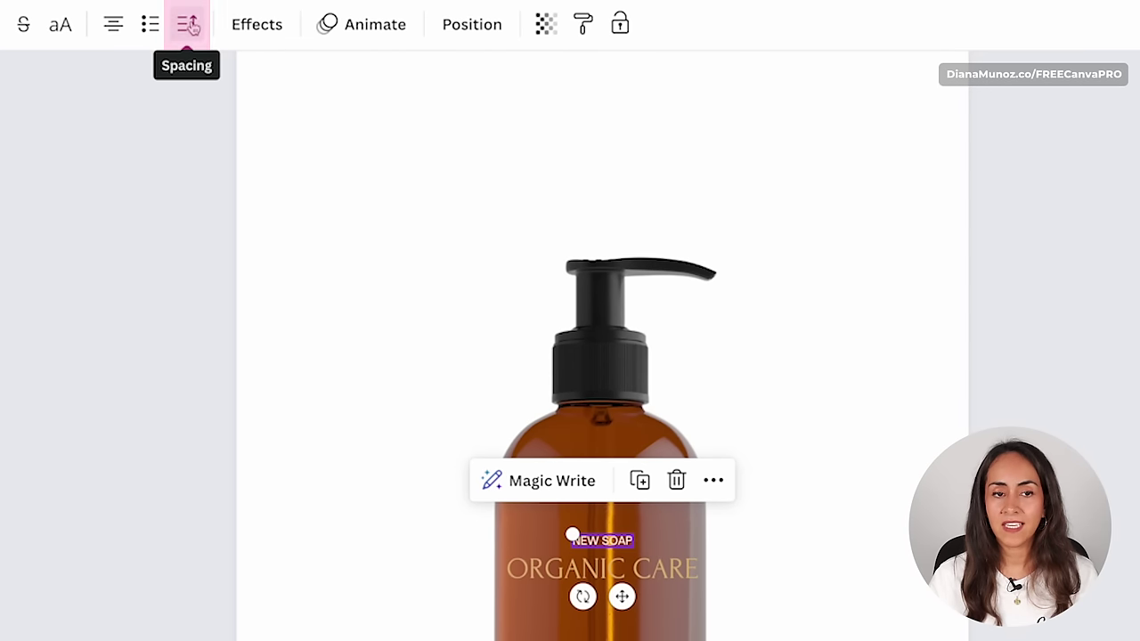
pyautogui.click(187, 34)
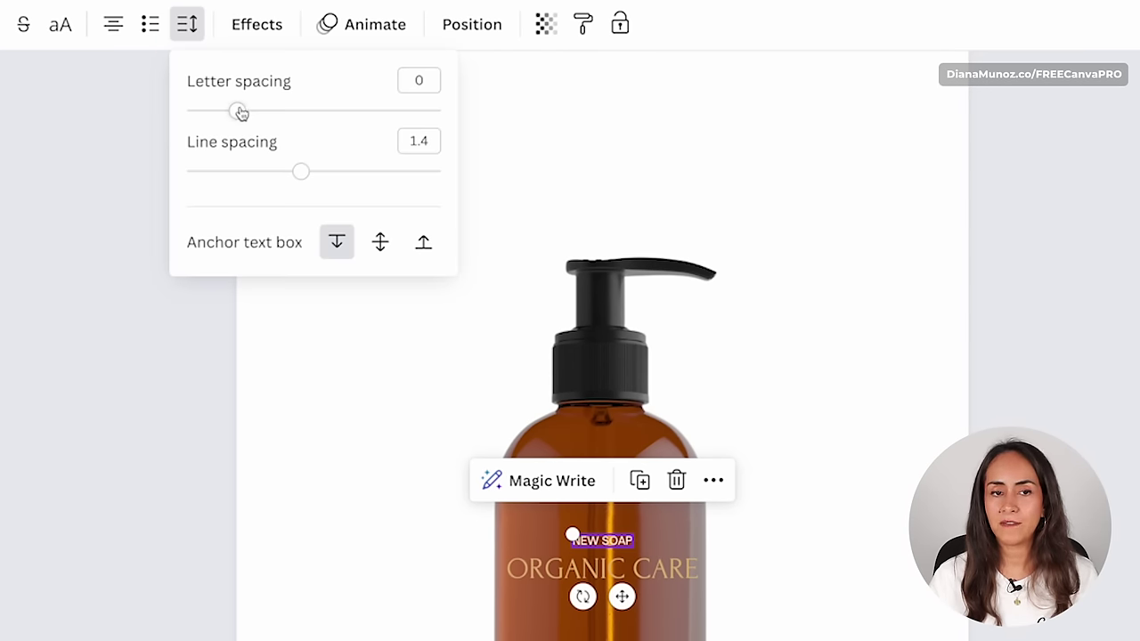
pyautogui.moveTo(243, 111); pyautogui.dragTo(288, 122)
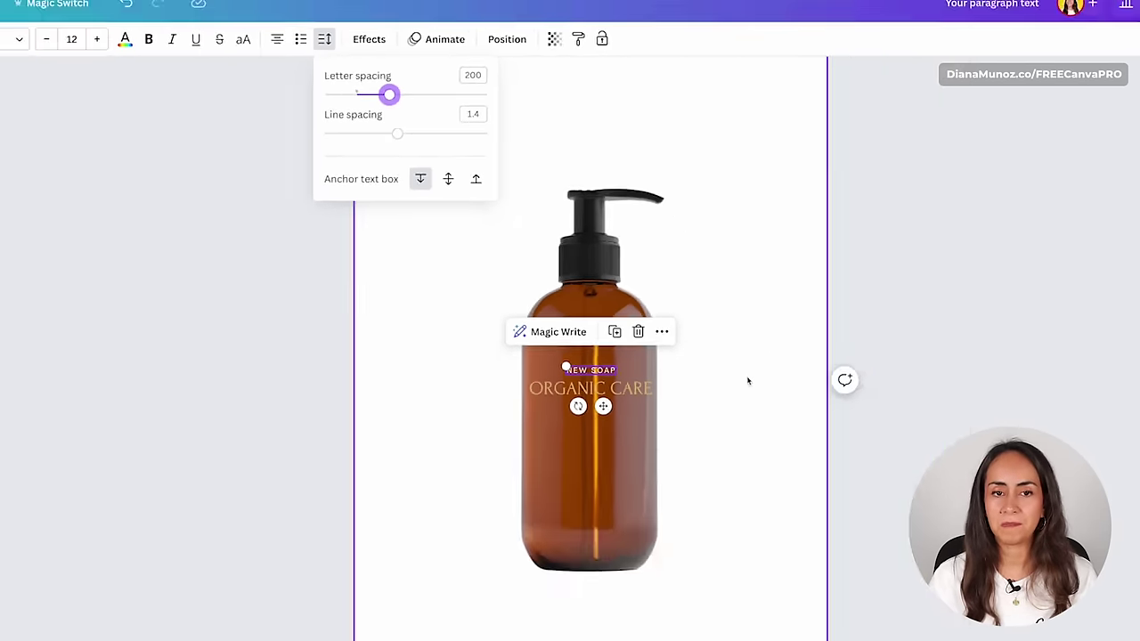
pyautogui.click(968, 314)
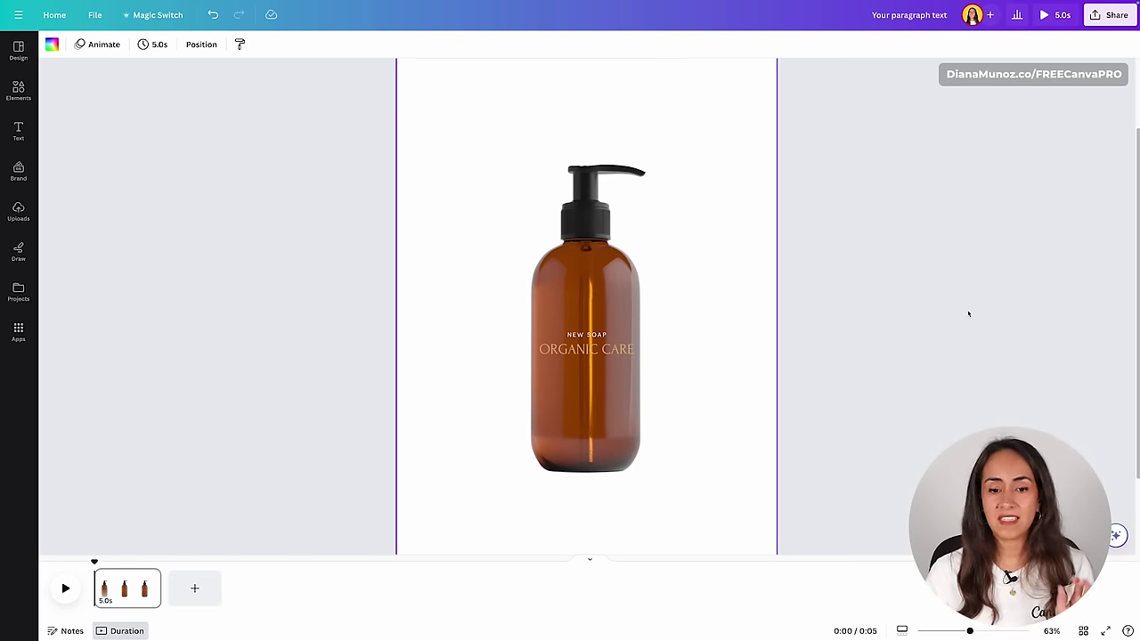
# - Group the bottle with its NEW SOAP and ORGANIC CARE texts
pyautogui.moveTo(827, 439); pyautogui.dragTo(530, 224)
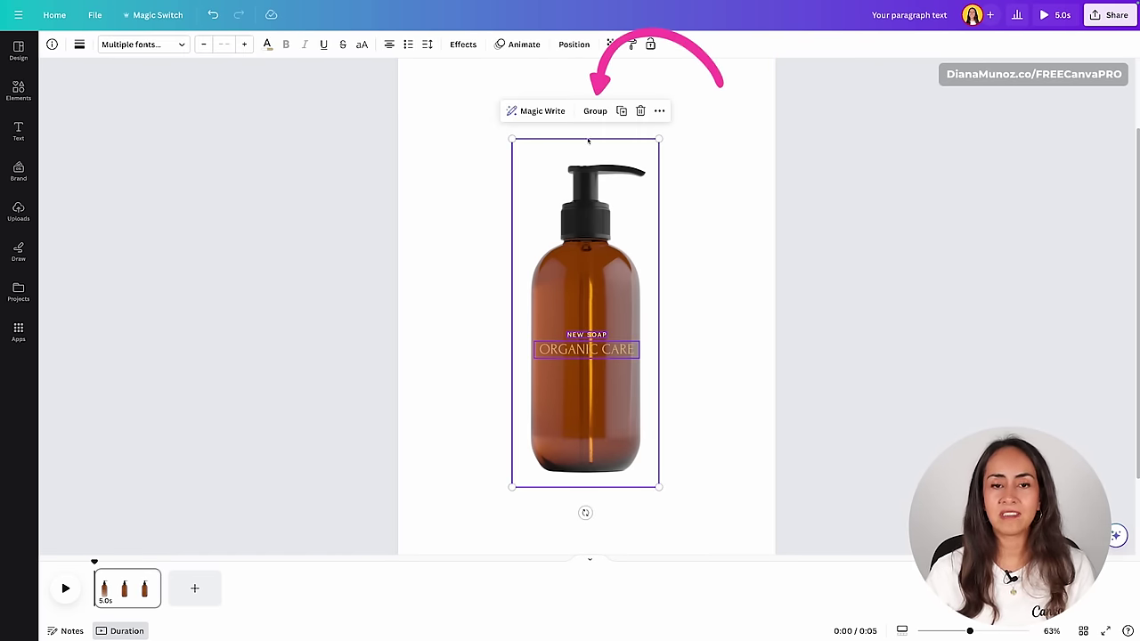
pyautogui.click(595, 111)
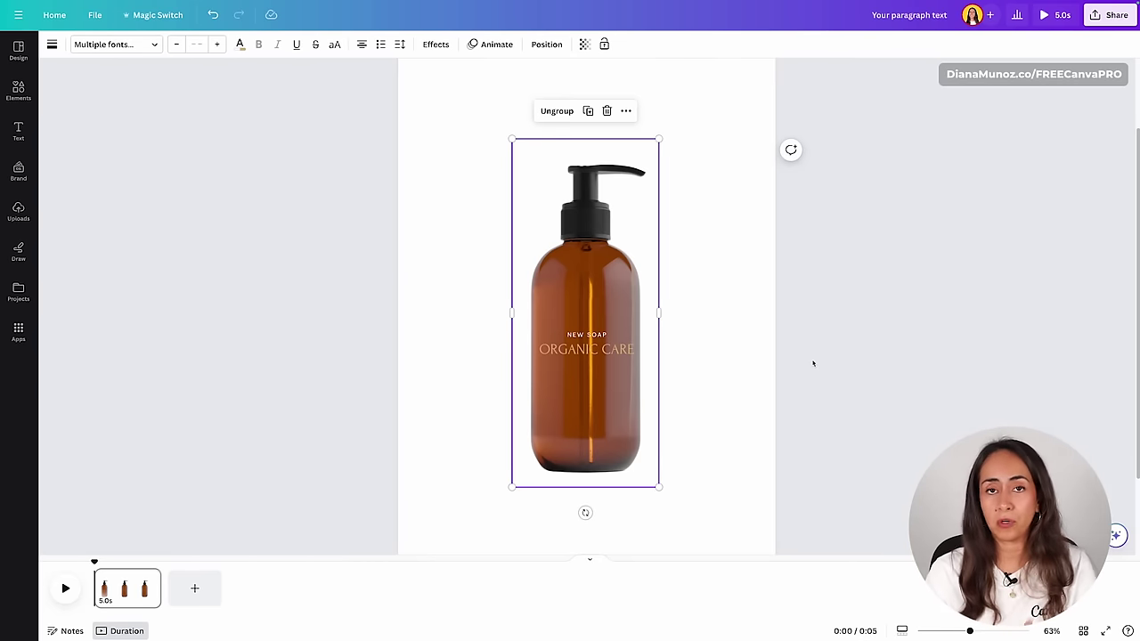
pyautogui.click(812, 363)
# - Add a blank page to the timeline and move it ahead of the bottle page
pyautogui.scroll(-5, 750, 384)
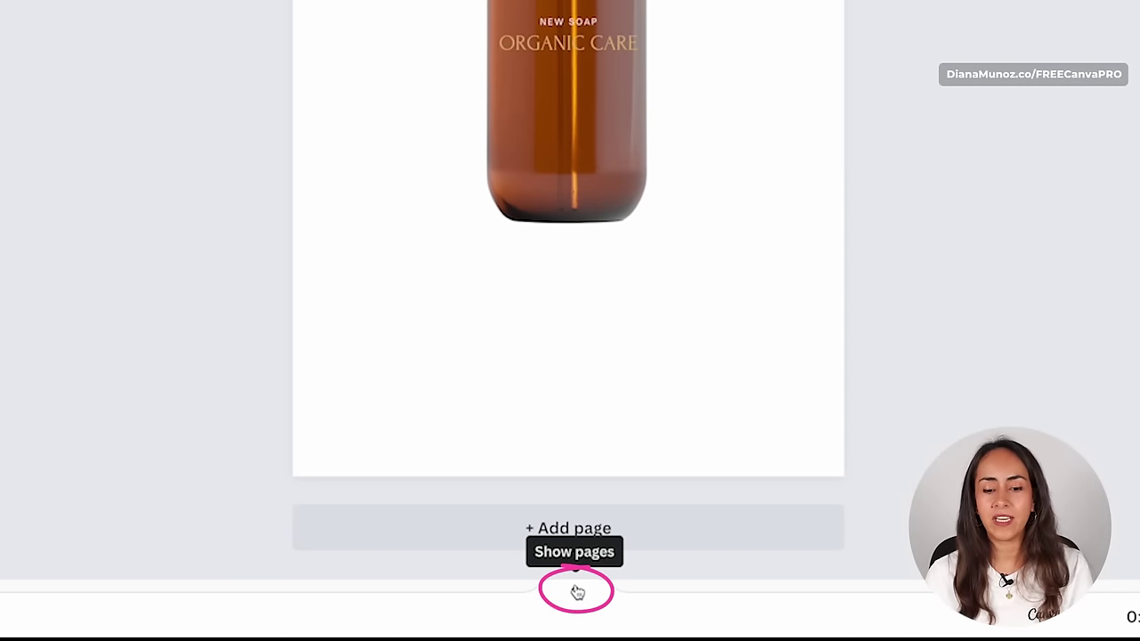
pyautogui.click(578, 590)
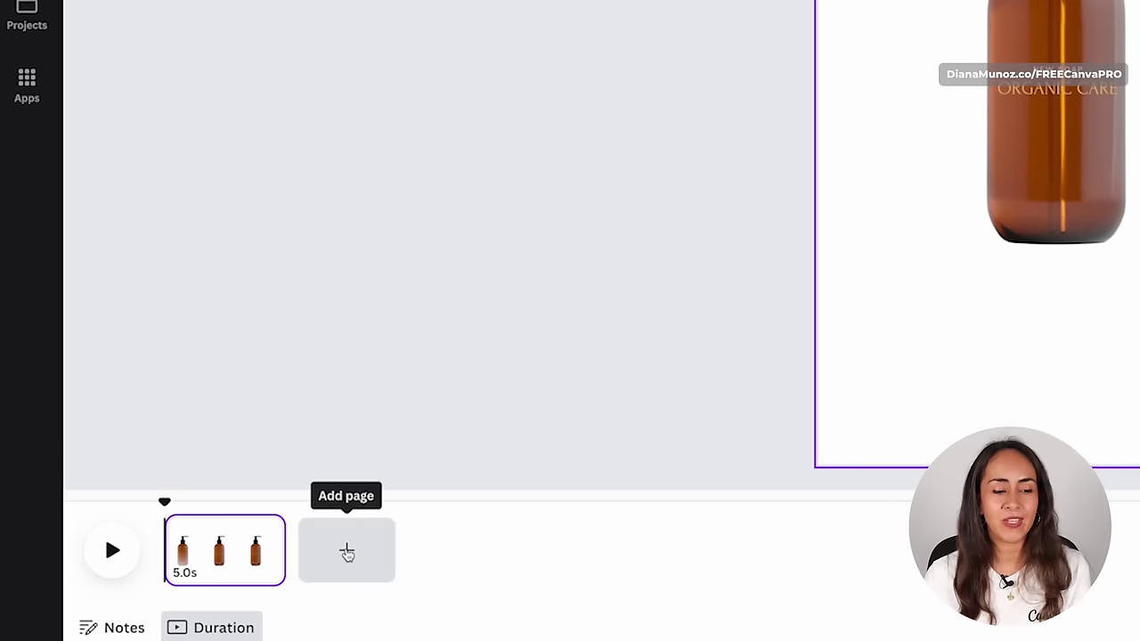
pyautogui.click(349, 549)
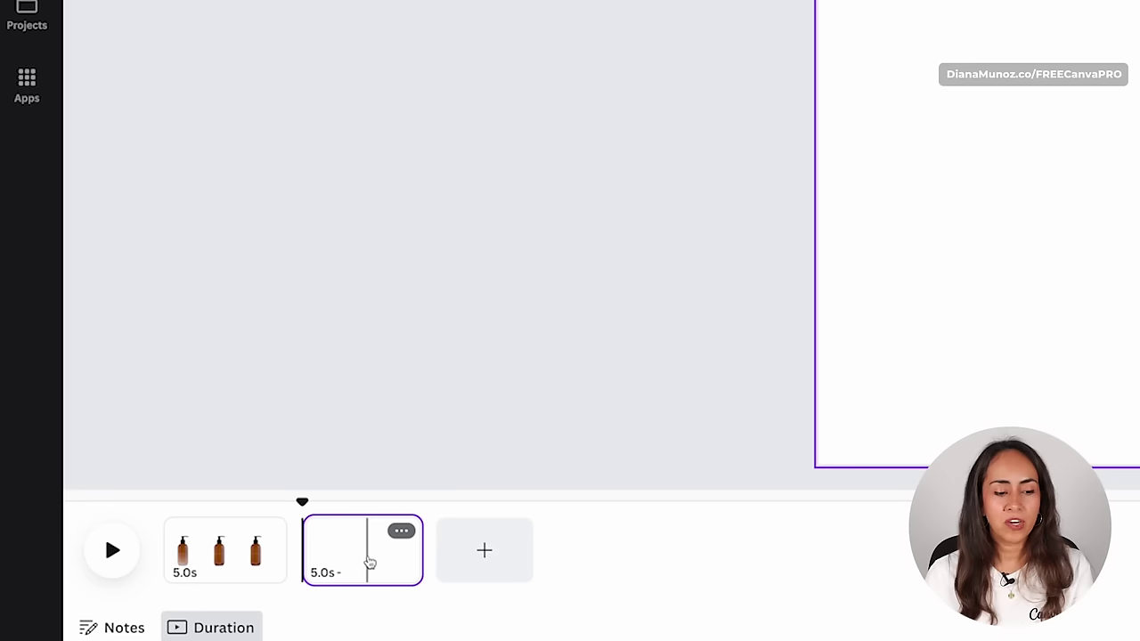
pyautogui.moveTo(369, 558); pyautogui.dragTo(284, 547)
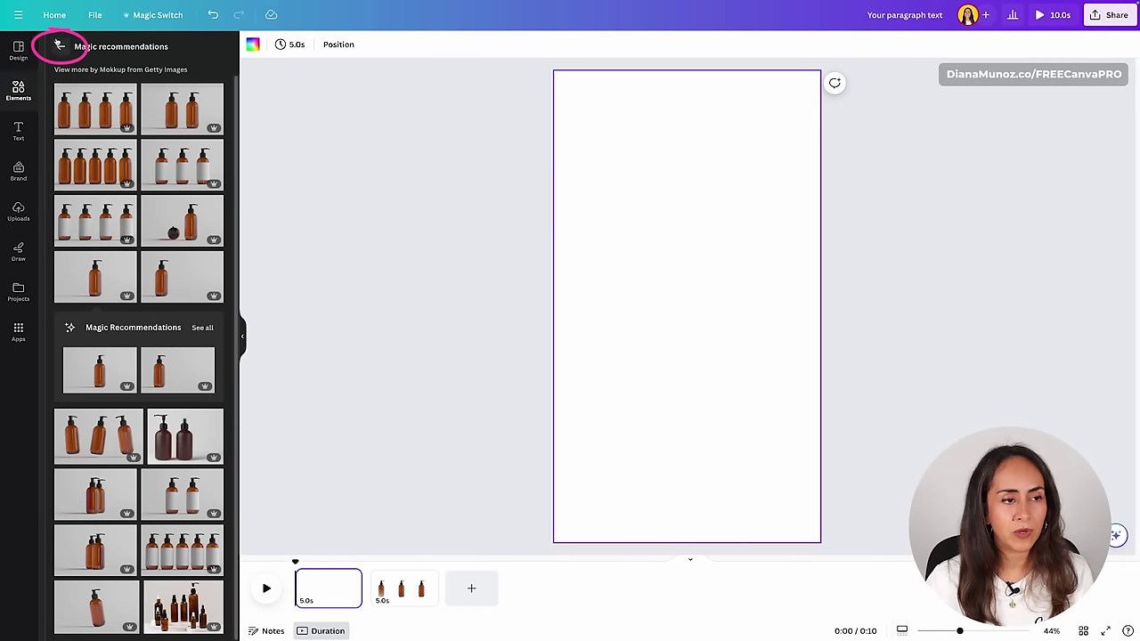
# - Search the elements library for "herbs" and show only videos
pyautogui.click(55, 43)
pyautogui.moveTo(173, 50)
pyautogui.mouseDown()
pyautogui.moveTo(184, 51)
pyautogui.moveTo(71, 47)
pyautogui.mouseUp()
pyautogui.write('herbs')
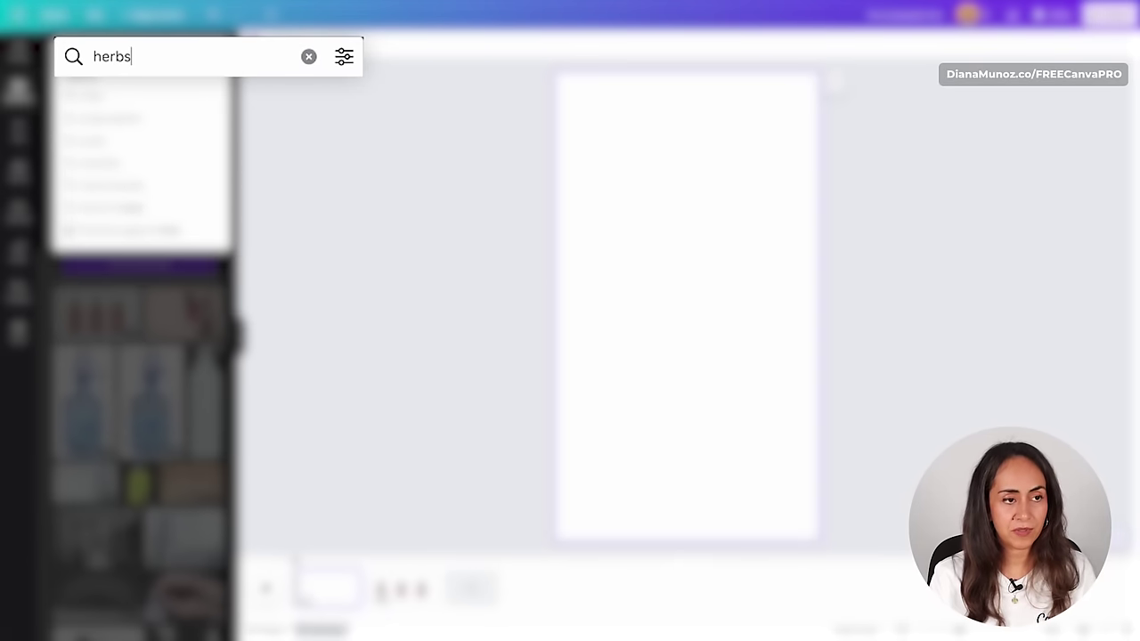
pyautogui.press('Return')
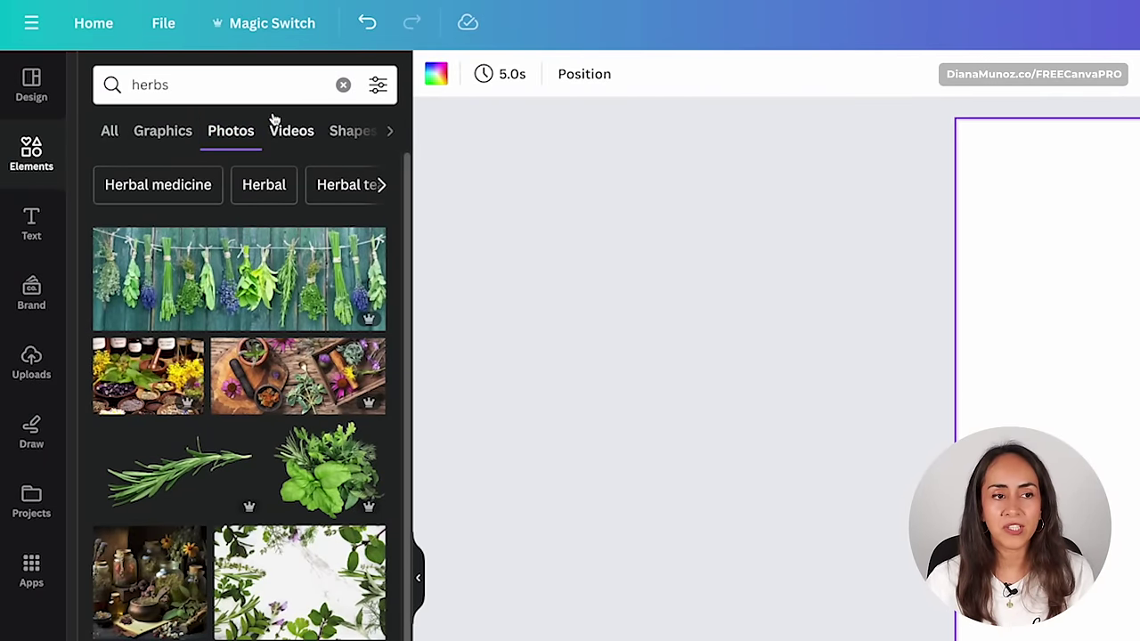
pyautogui.click(292, 131)
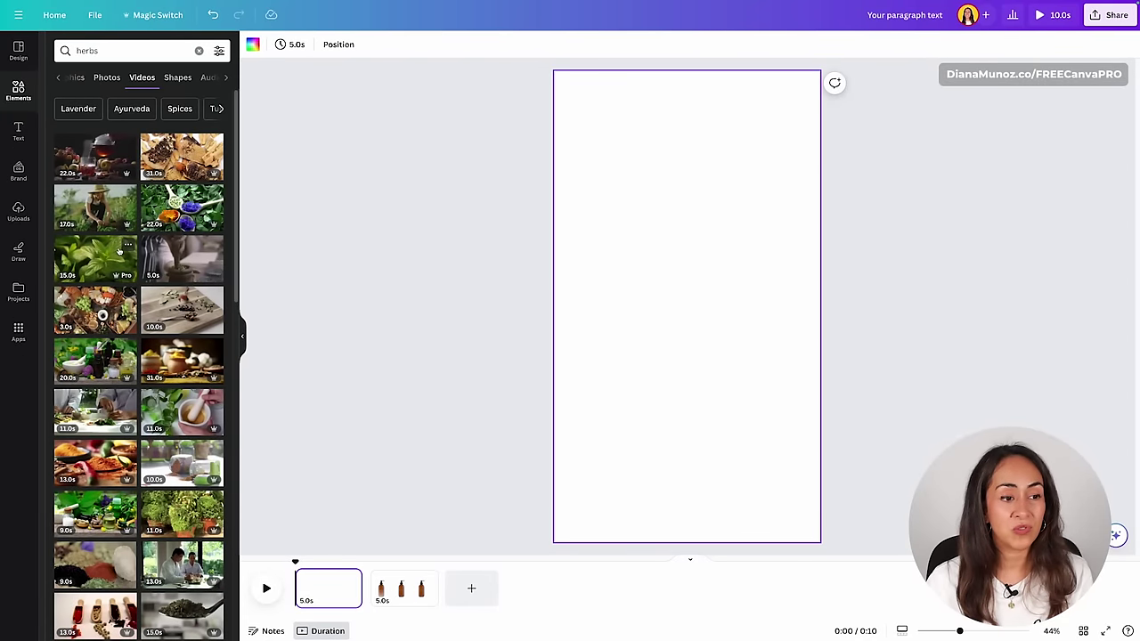
# - Fill the blank first page with the 8-second green leaves clip as its background and preview its playback
pyautogui.scroll(-6, 119, 252)
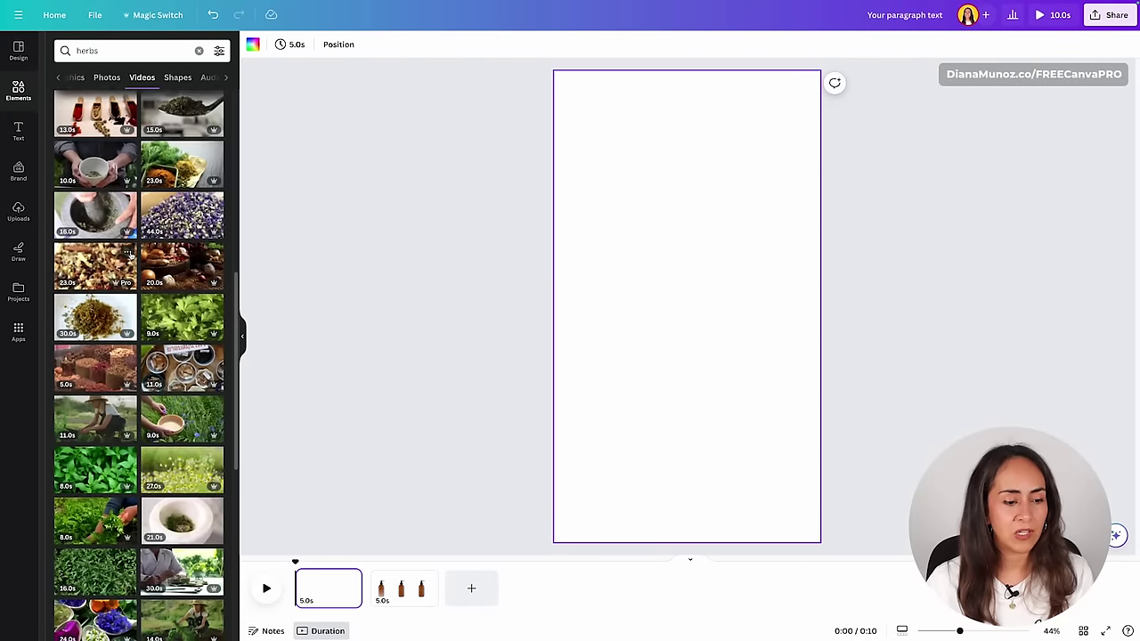
pyautogui.scroll(-3, 116, 258)
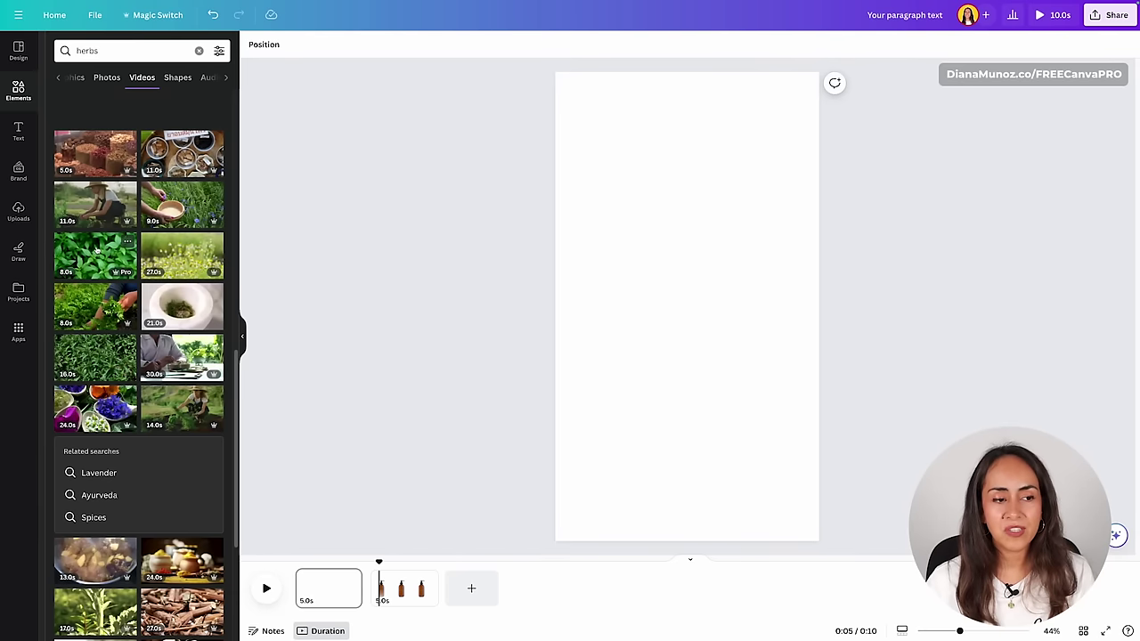
pyautogui.moveTo(97, 250); pyautogui.dragTo(576, 226)
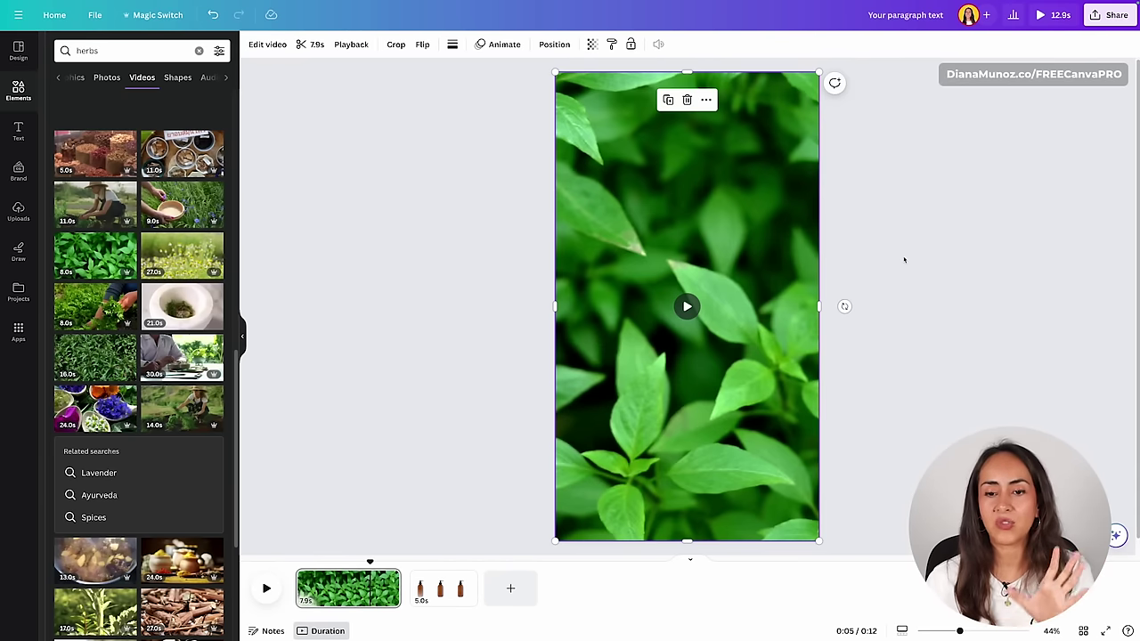
pyautogui.click(687, 306)
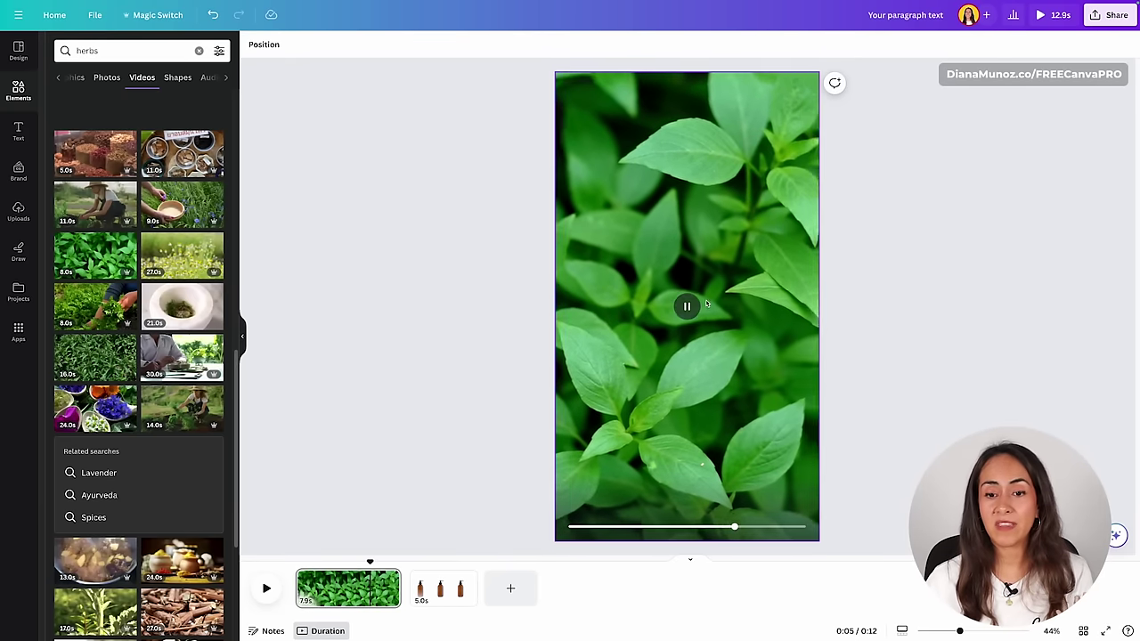
pyautogui.click(684, 307)
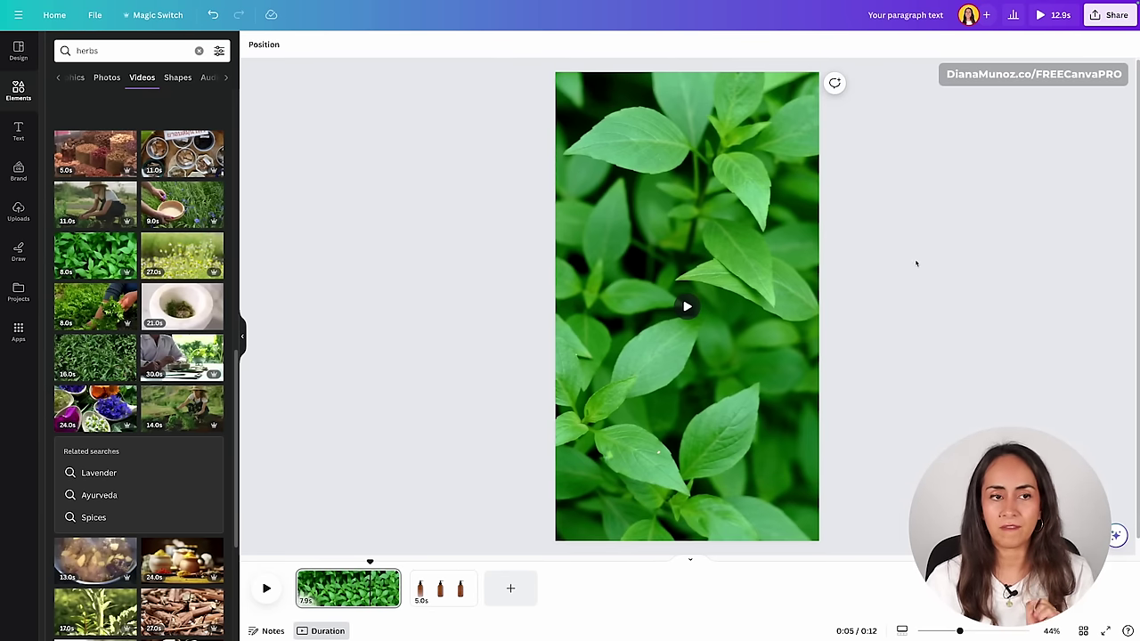
# - Trim the green leaves clip to 2.0 seconds and preview it
pyautogui.click(629, 148)
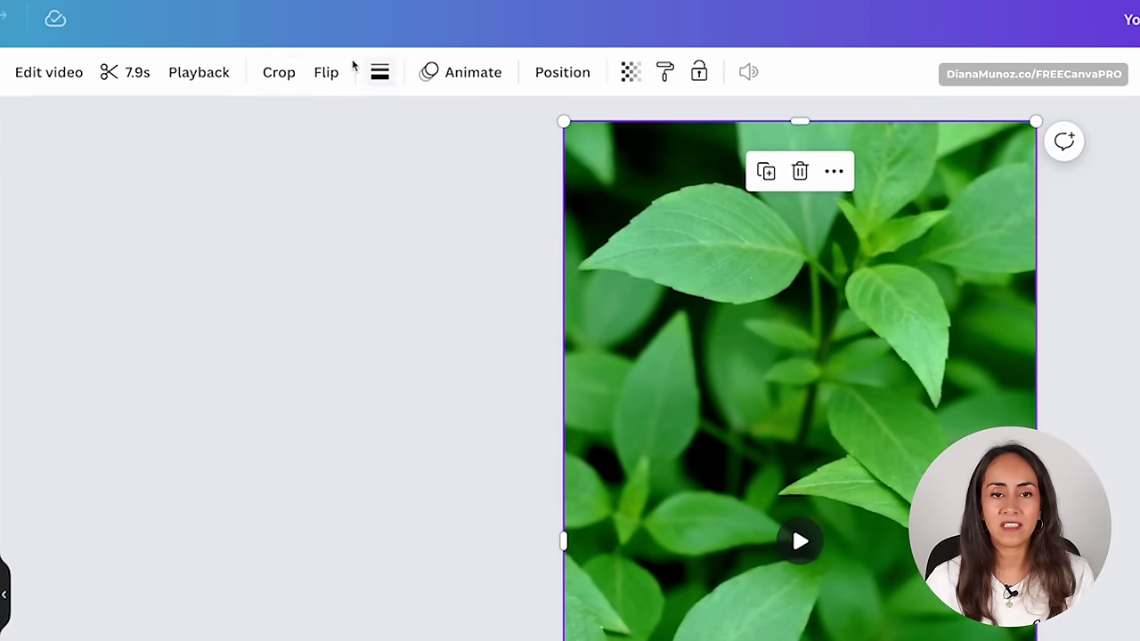
pyautogui.click(114, 77)
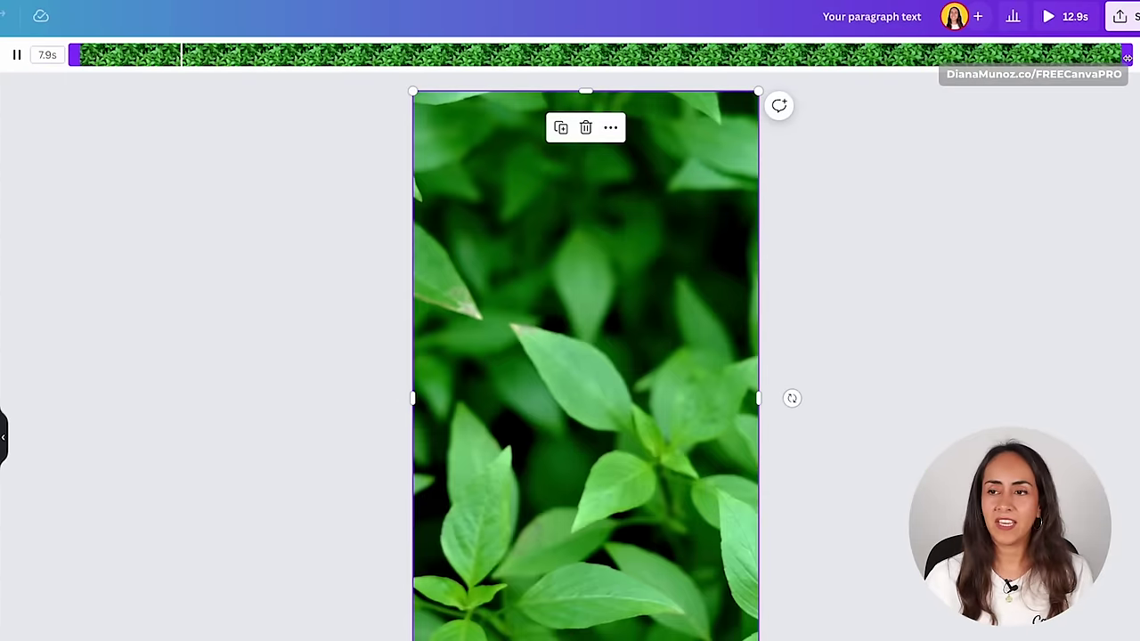
pyautogui.moveTo(1127, 57); pyautogui.dragTo(349, 49)
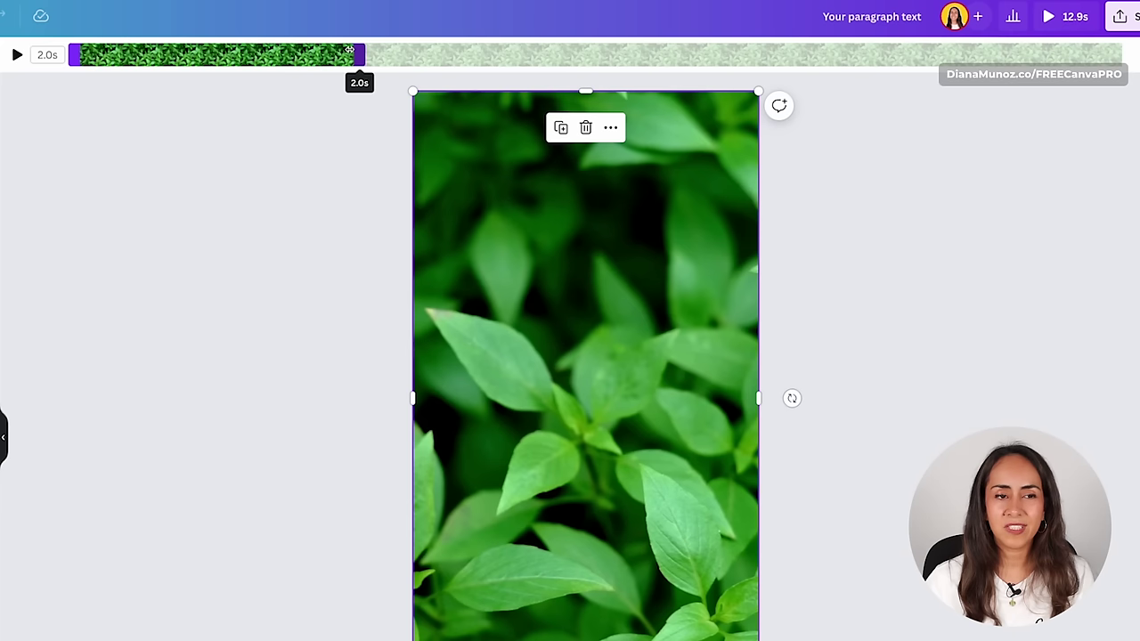
pyautogui.click(17, 54)
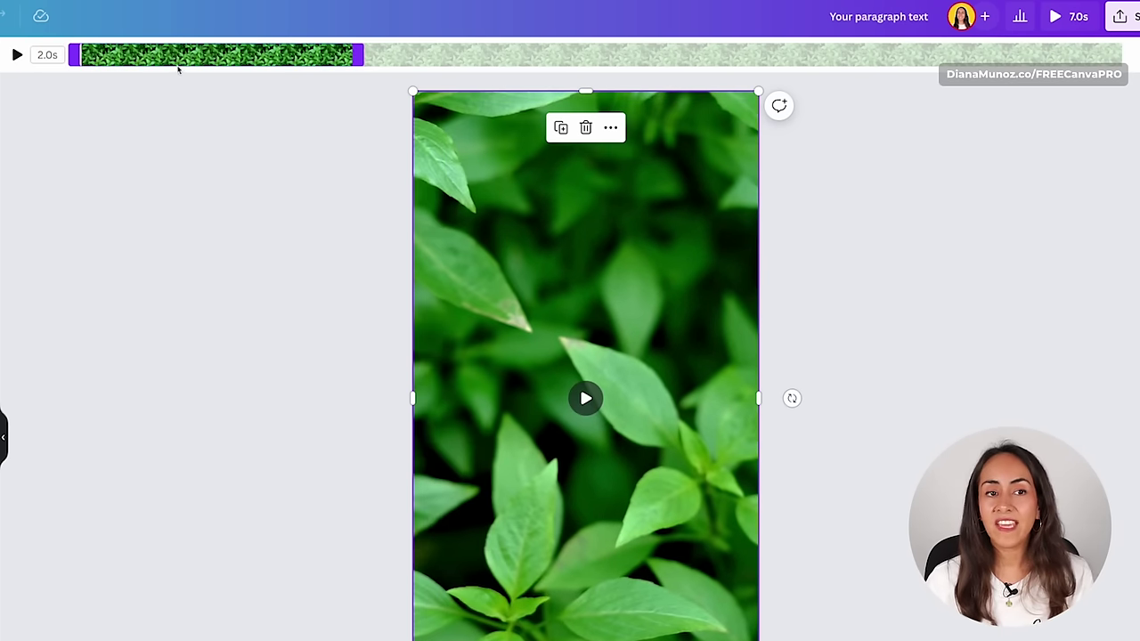
# - Shift the 2.0-second selection to a later part of the leaves footage, preview it and apply the trim
pyautogui.moveTo(178, 68); pyautogui.dragTo(614, 58)
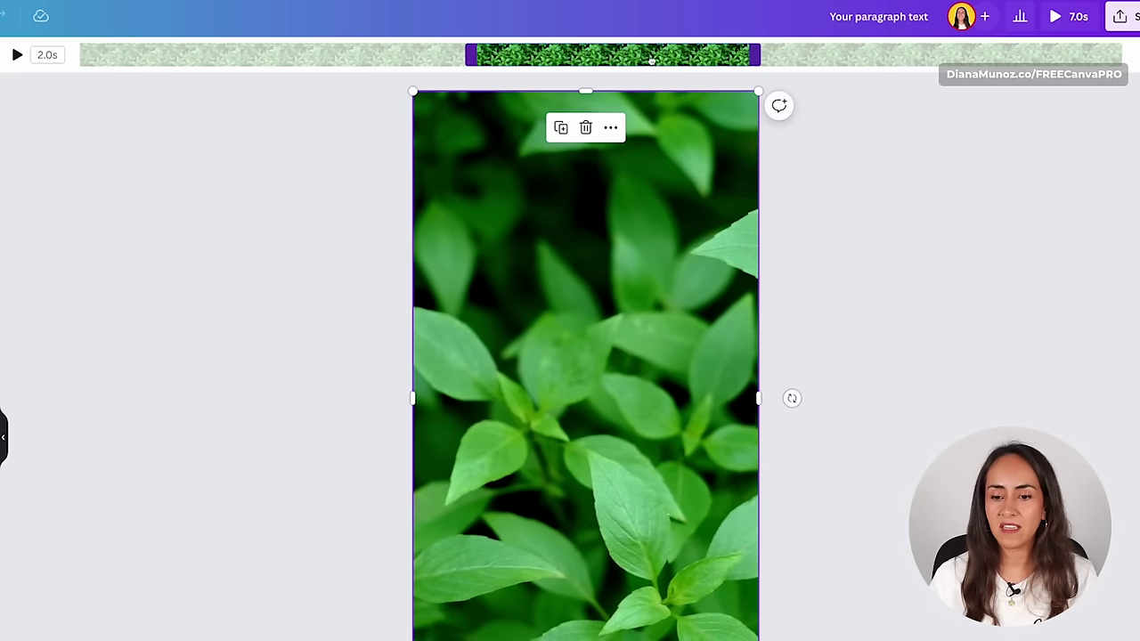
pyautogui.moveTo(645, 57); pyautogui.dragTo(644, 81)
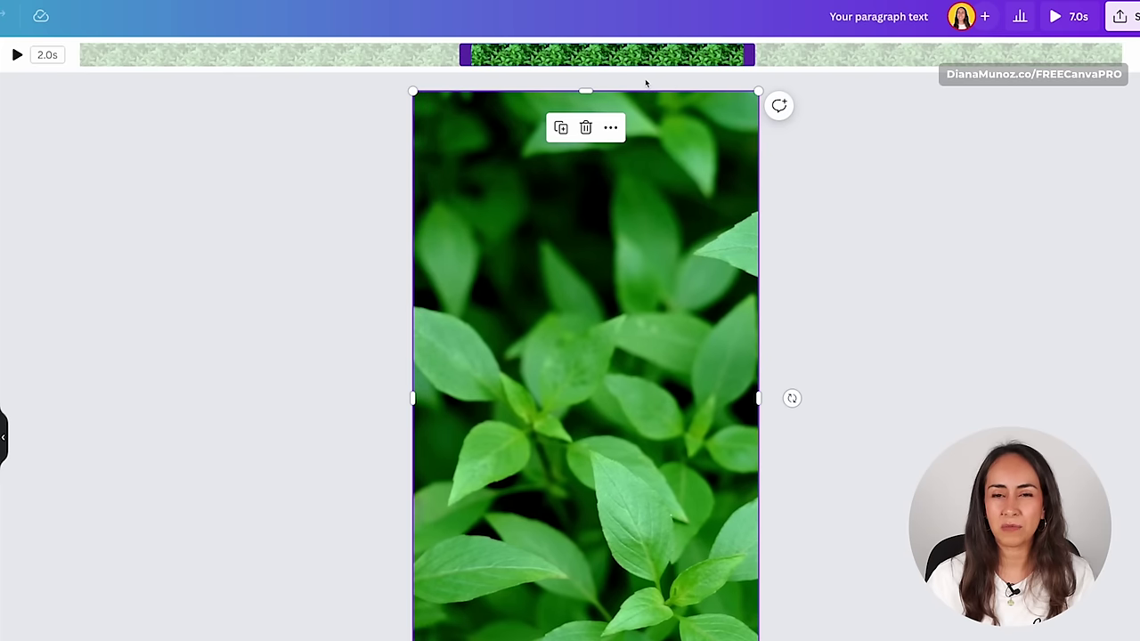
pyautogui.click(17, 55)
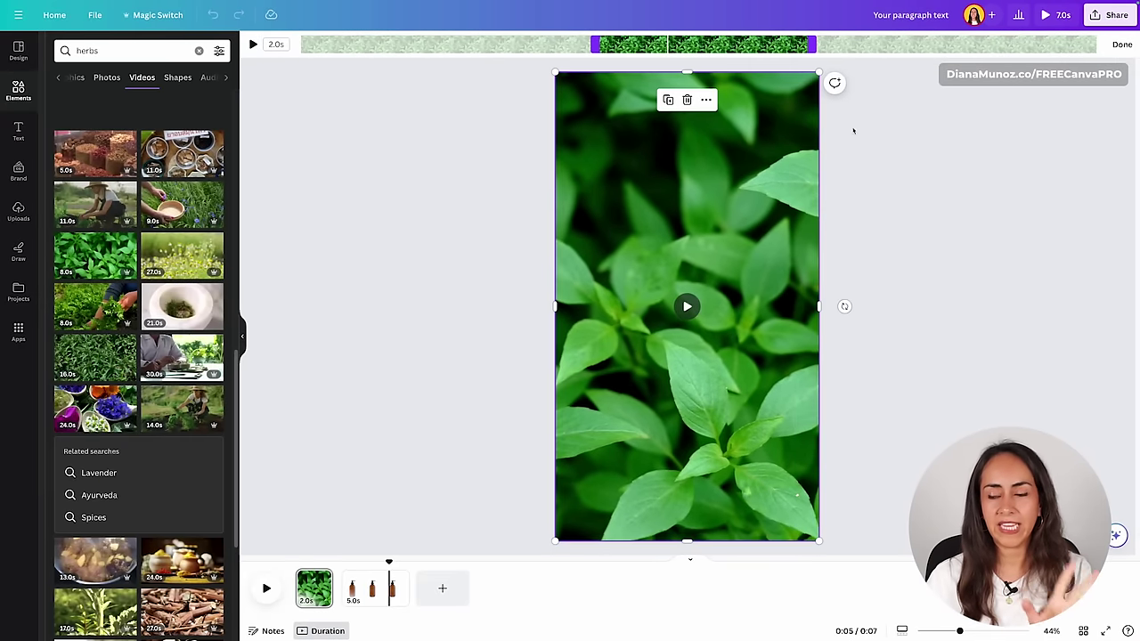
pyautogui.click(1122, 46)
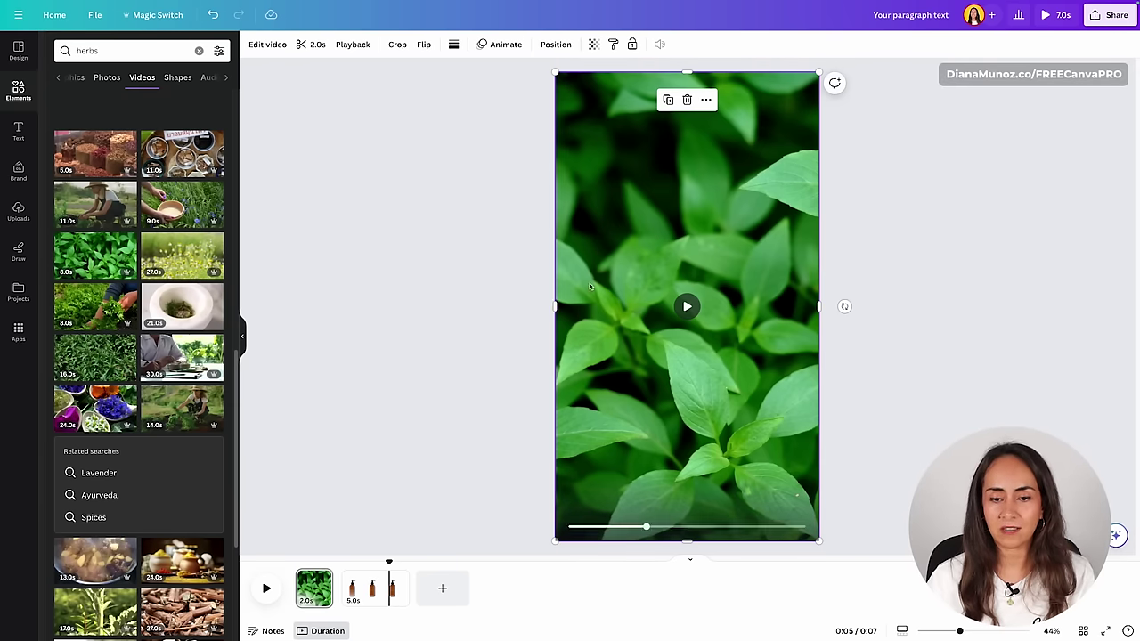
# - Move the grouped bottle up on its page and place a duplicate of it below and to its right
pyautogui.click(375, 588)
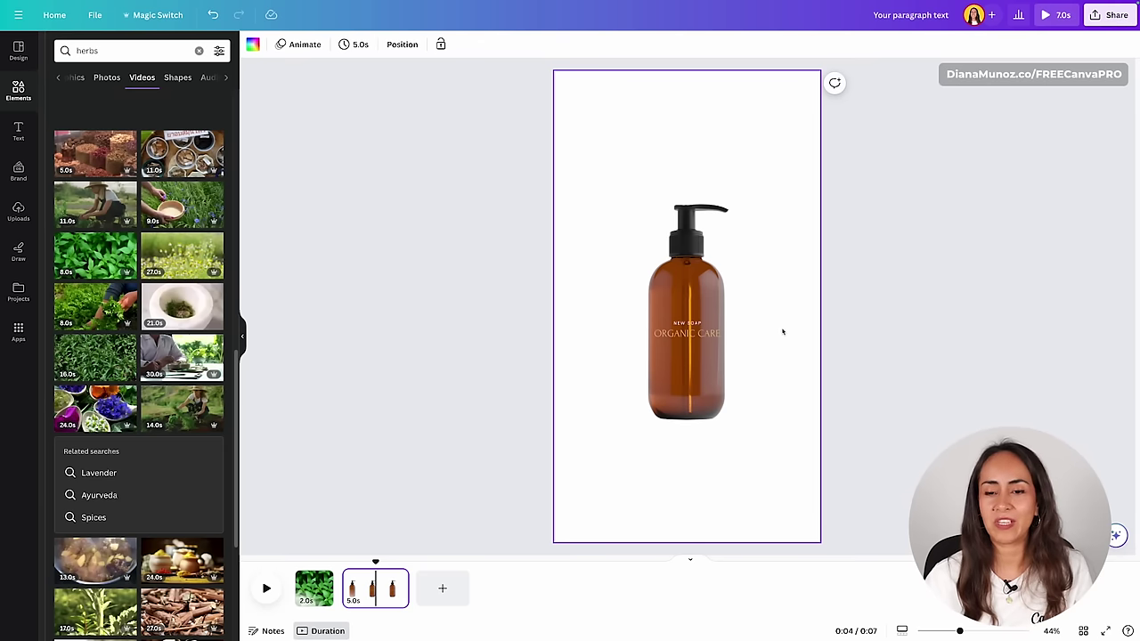
pyautogui.moveTo(706, 394); pyautogui.dragTo(705, 307)
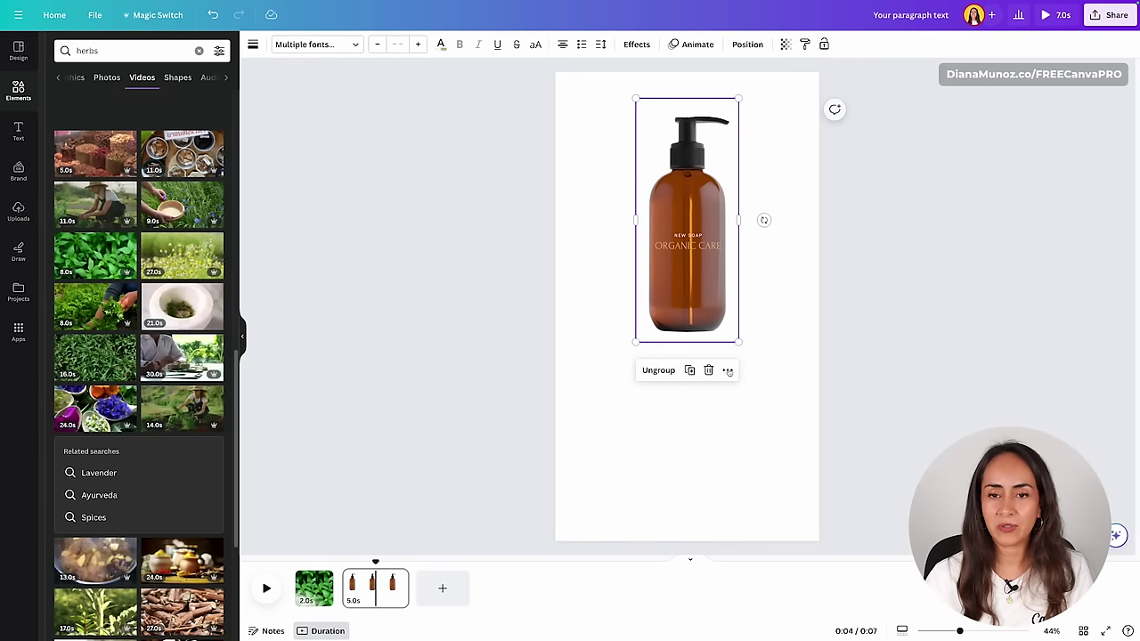
pyautogui.click(691, 370)
pyautogui.moveTo(709, 198); pyautogui.dragTo(768, 381)
# - Ungroup the duplicated bottle into its image and text parts
pyautogui.click(718, 251)
pyautogui.click(810, 326)
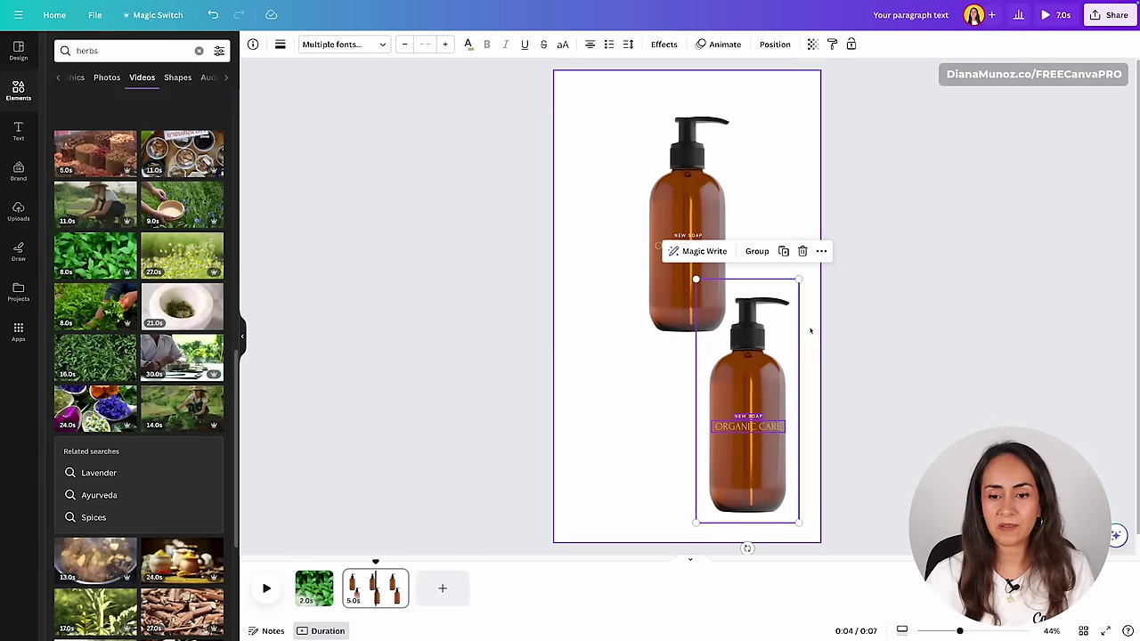
# - Delete the duplicated bottle's image and group its two remaining text lines
pyautogui.click(762, 352)
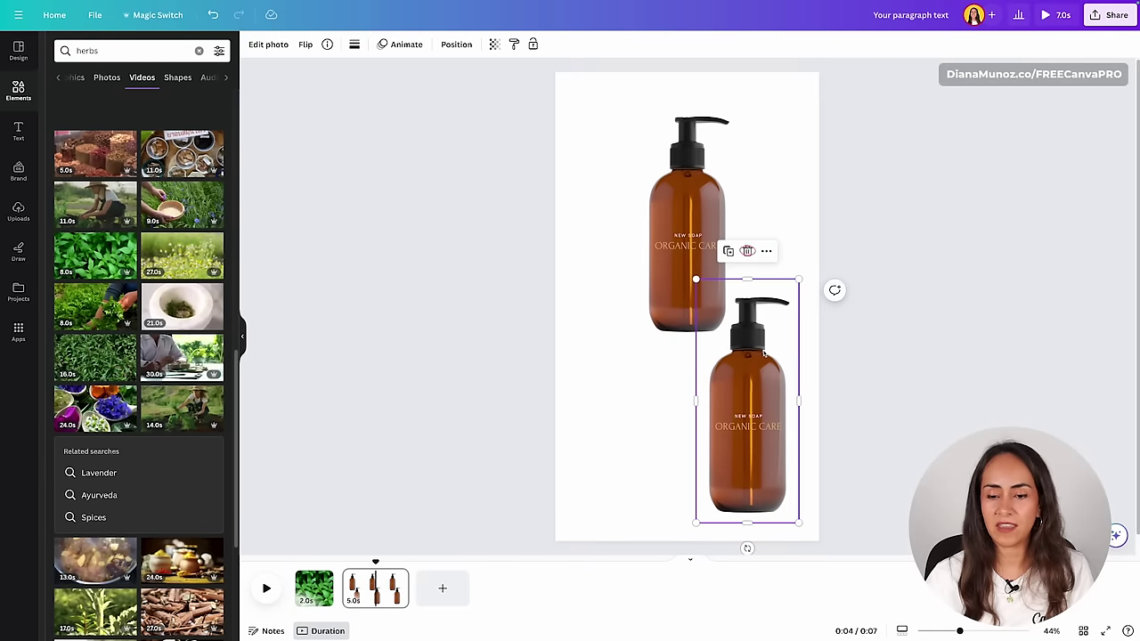
pyautogui.click(749, 251)
pyautogui.moveTo(807, 392); pyautogui.dragTo(715, 454)
pyautogui.click(757, 387)
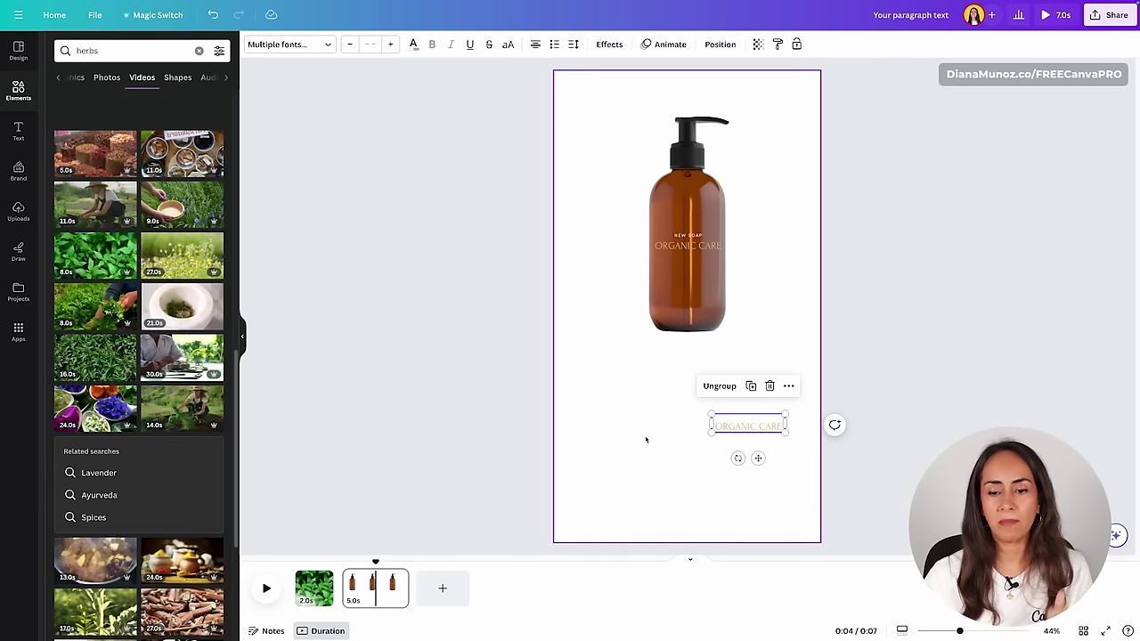
# - Copy the text group onto the green leaves page and centre it horizontally, slightly above the middle
pyautogui.hotkey('ctrl', 'c')
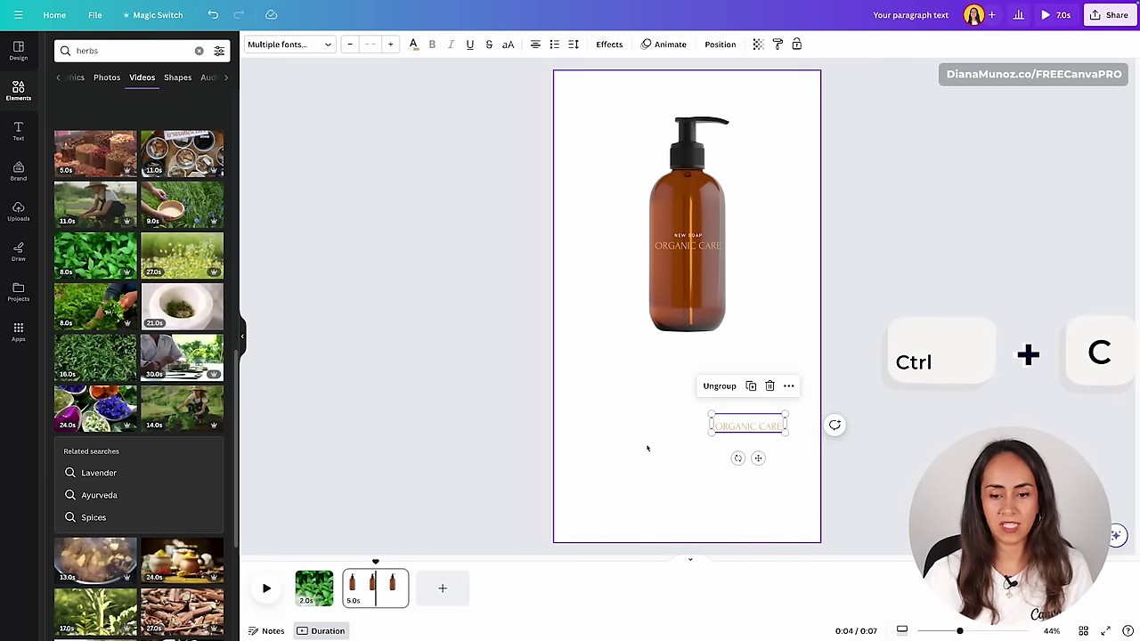
pyautogui.click(316, 597)
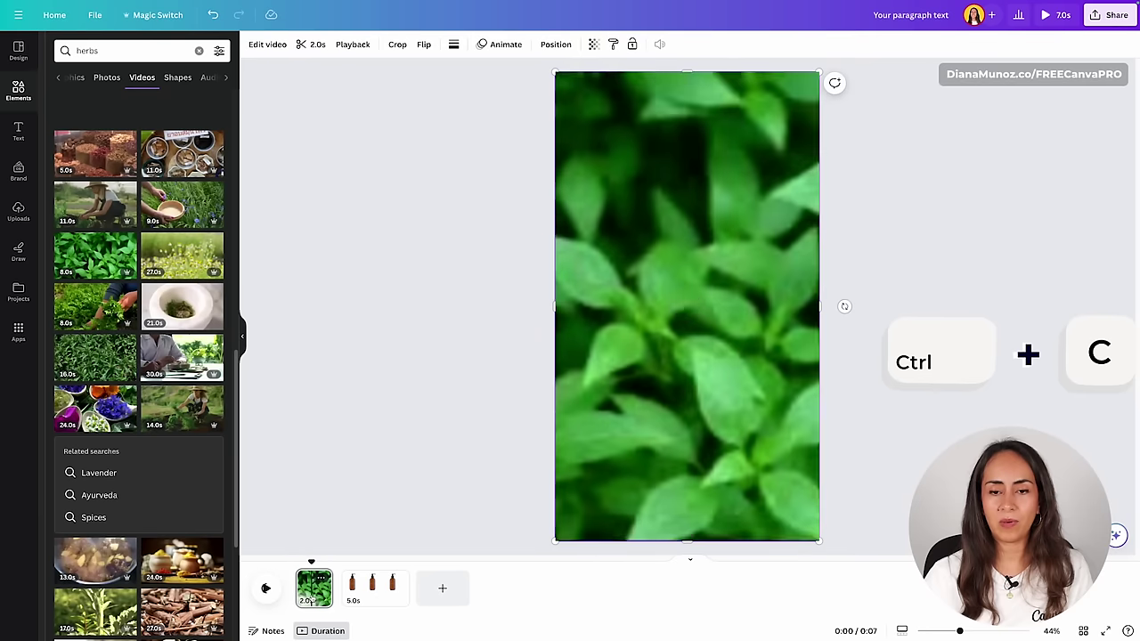
pyautogui.hotkey('ctrl', 'v')
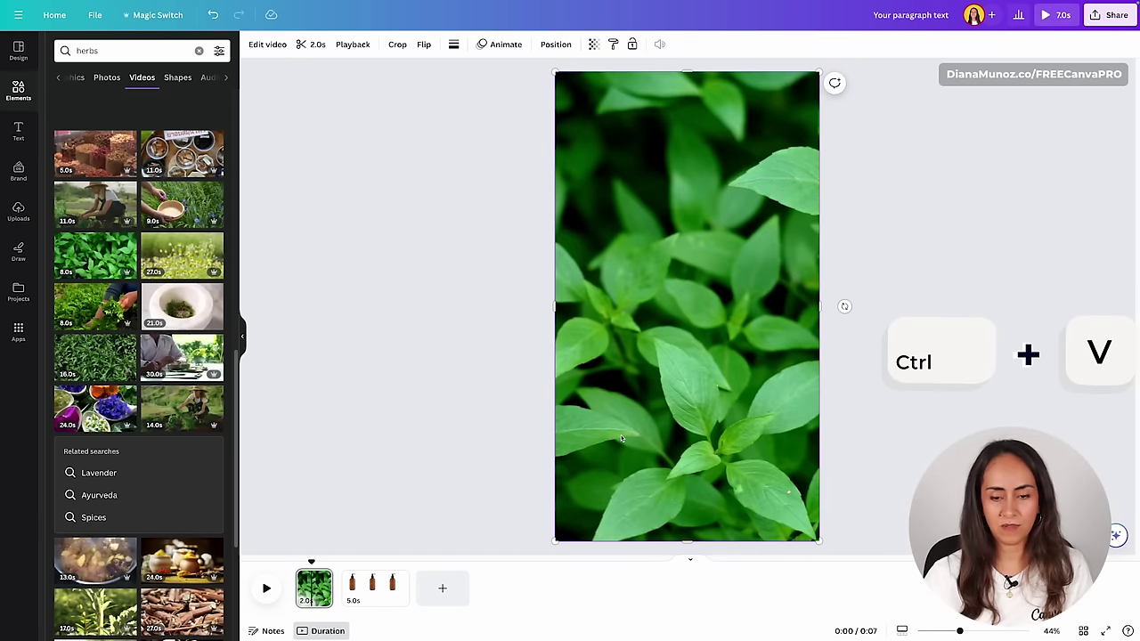
pyautogui.moveTo(755, 458); pyautogui.dragTo(702, 319)
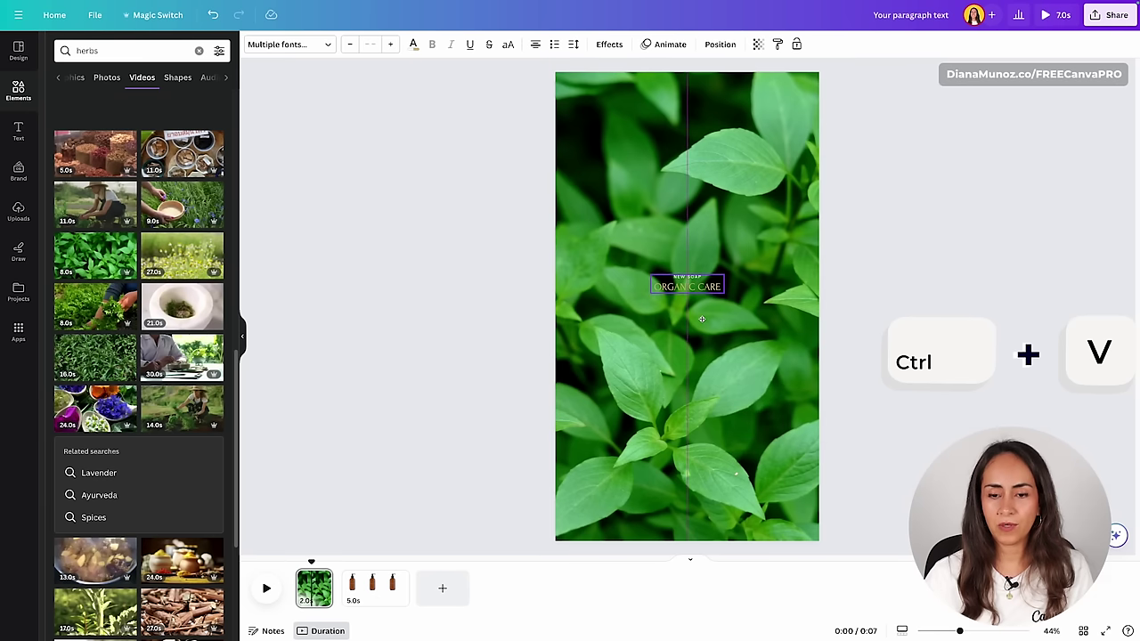
# - Enlarge the NEW SOAP and ORGANIC CARE text group on the leaves page to about two thirds of the page width
pyautogui.moveTo(724, 275); pyautogui.dragTo(745, 263)
pyautogui.moveTo(780, 246); pyautogui.dragTo(772, 258)
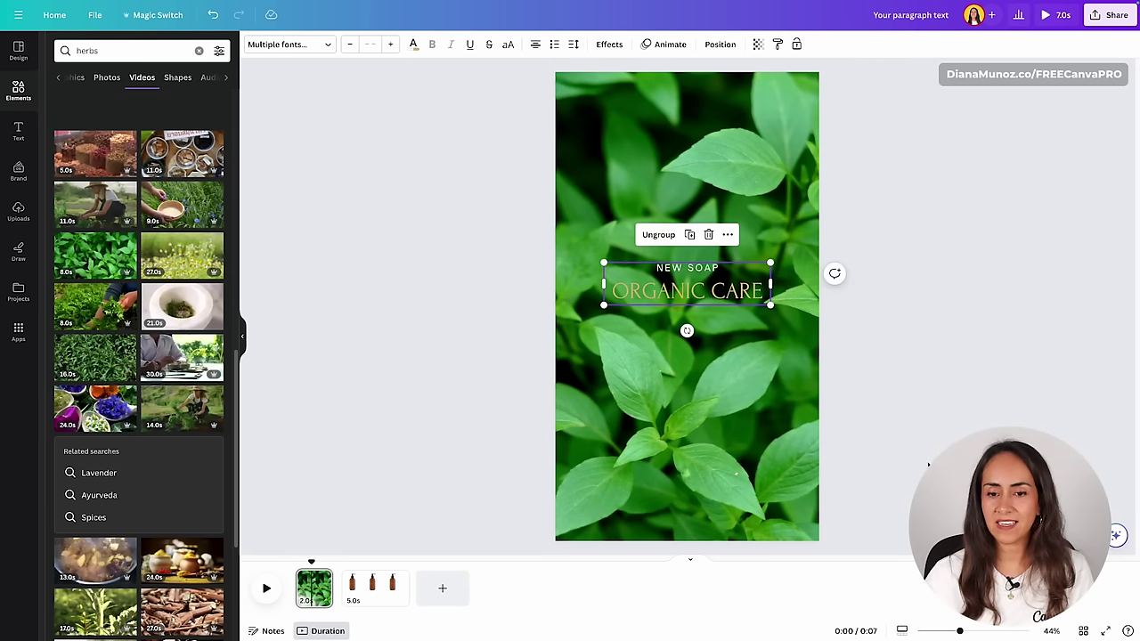
pyautogui.click(362, 534)
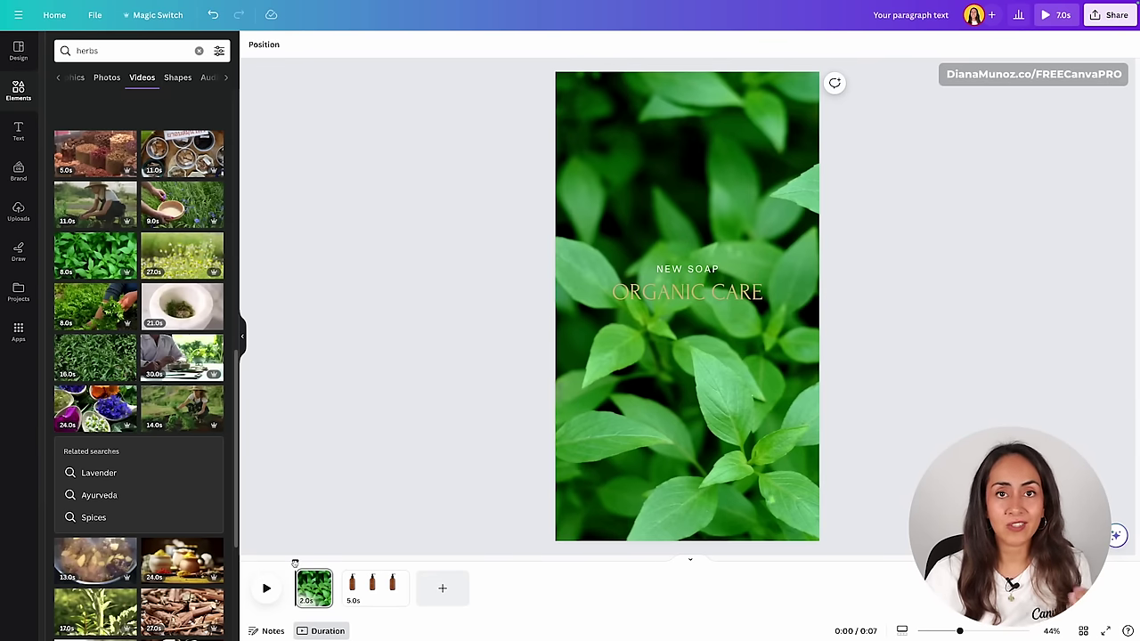
pyautogui.moveTo(294, 563)
pyautogui.mouseDown()
pyautogui.moveTo(327, 564)
pyautogui.moveTo(283, 568)
pyautogui.moveTo(307, 571)
pyautogui.mouseUp()
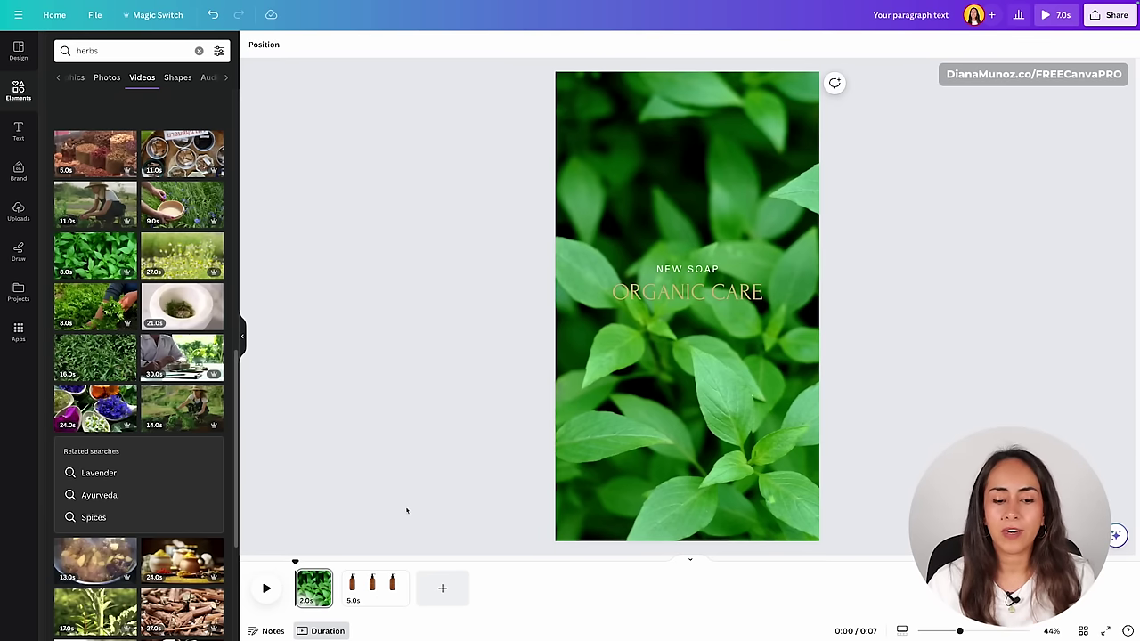
# - Delete the leftover text group from the bottle page and move the labelled bottle down to the middle of the page
pyautogui.click(371, 581)
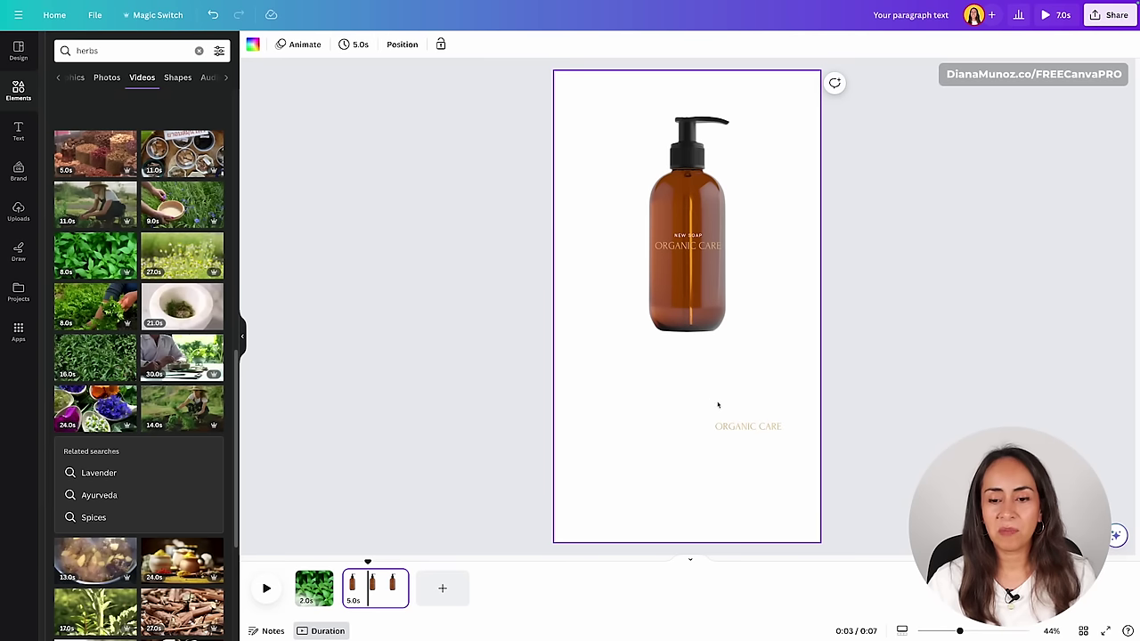
pyautogui.moveTo(821, 356); pyautogui.dragTo(715, 459)
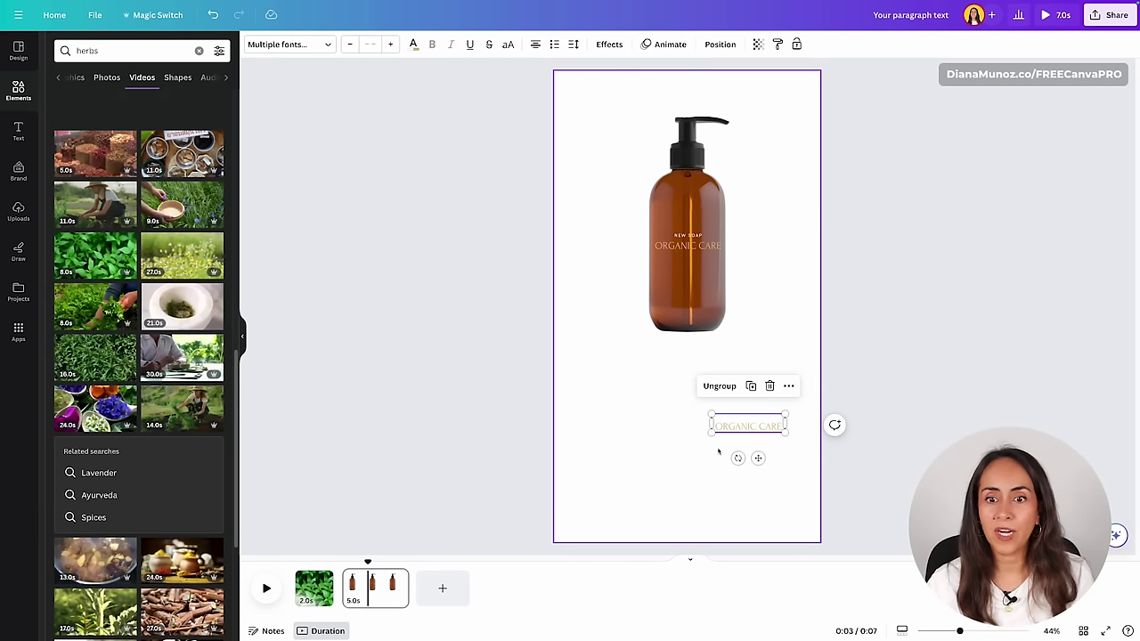
pyautogui.click(770, 386)
pyautogui.click(712, 321)
pyautogui.moveTo(697, 301); pyautogui.dragTo(693, 388)
pyautogui.click(851, 307)
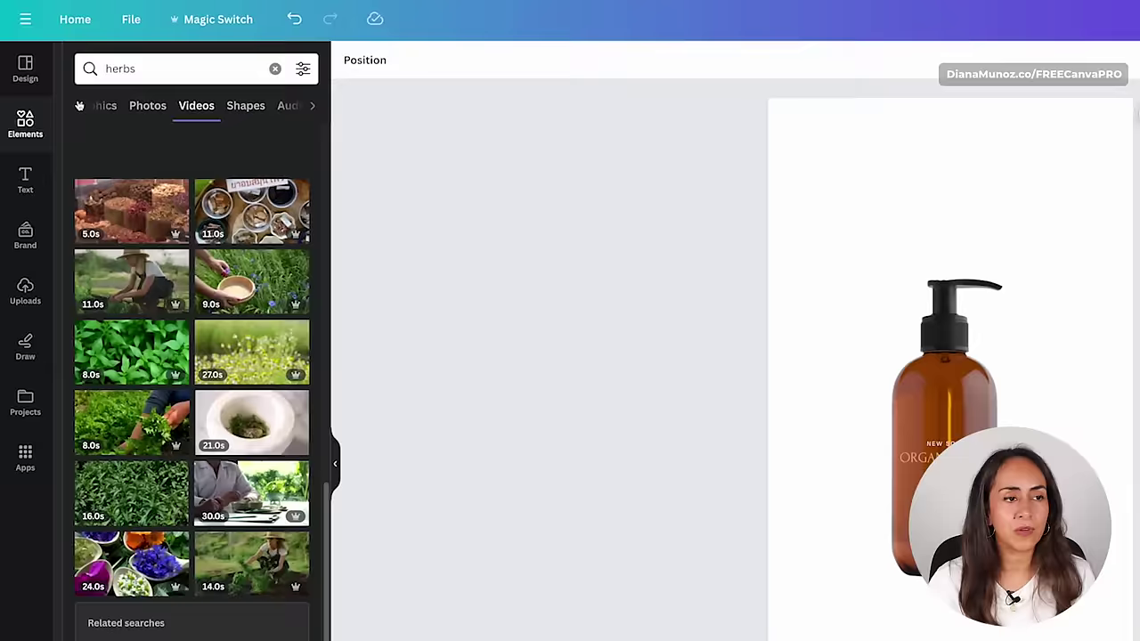
# - Search the graphics elements for "bubble"
pyautogui.click(79, 105)
pyautogui.click(142, 106)
pyautogui.click(102, 68)
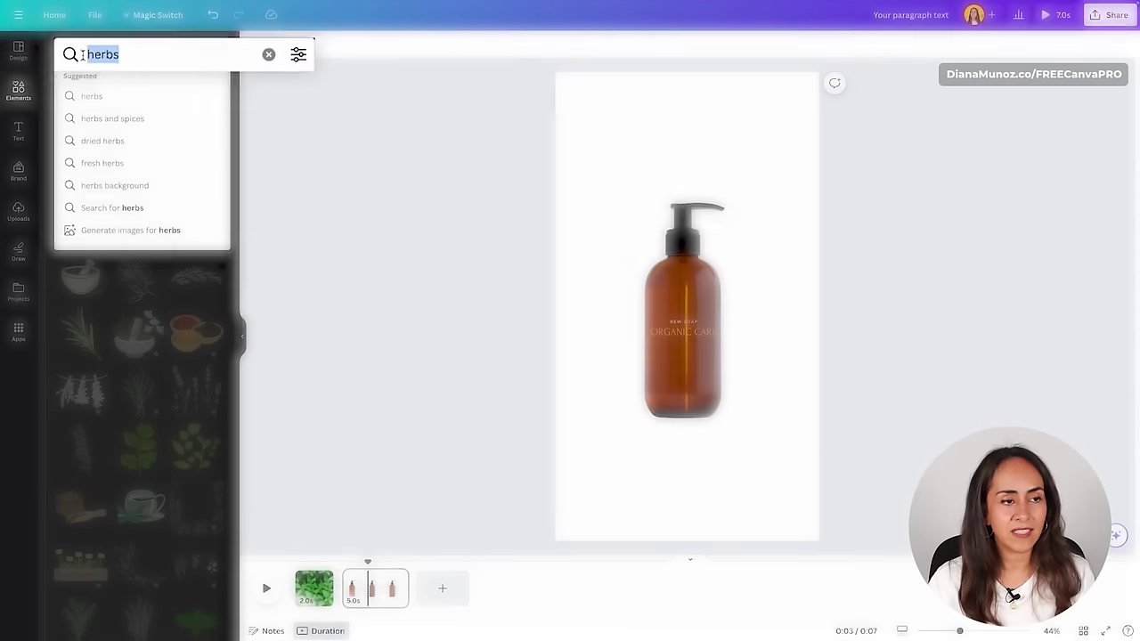
pyautogui.write('bubble')
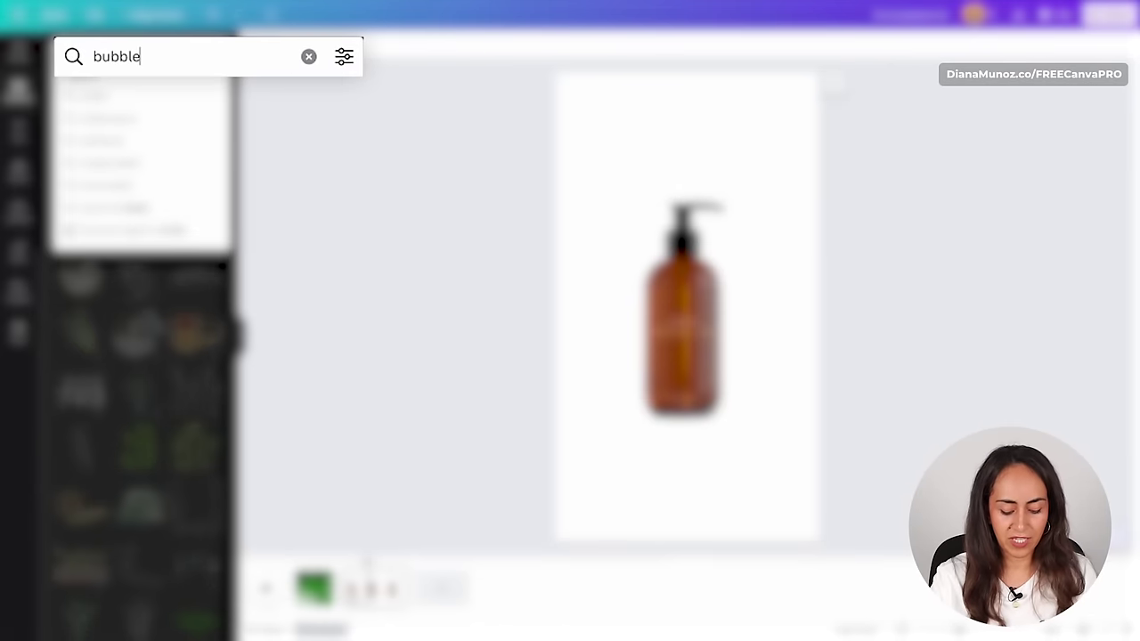
pyautogui.press('Return')
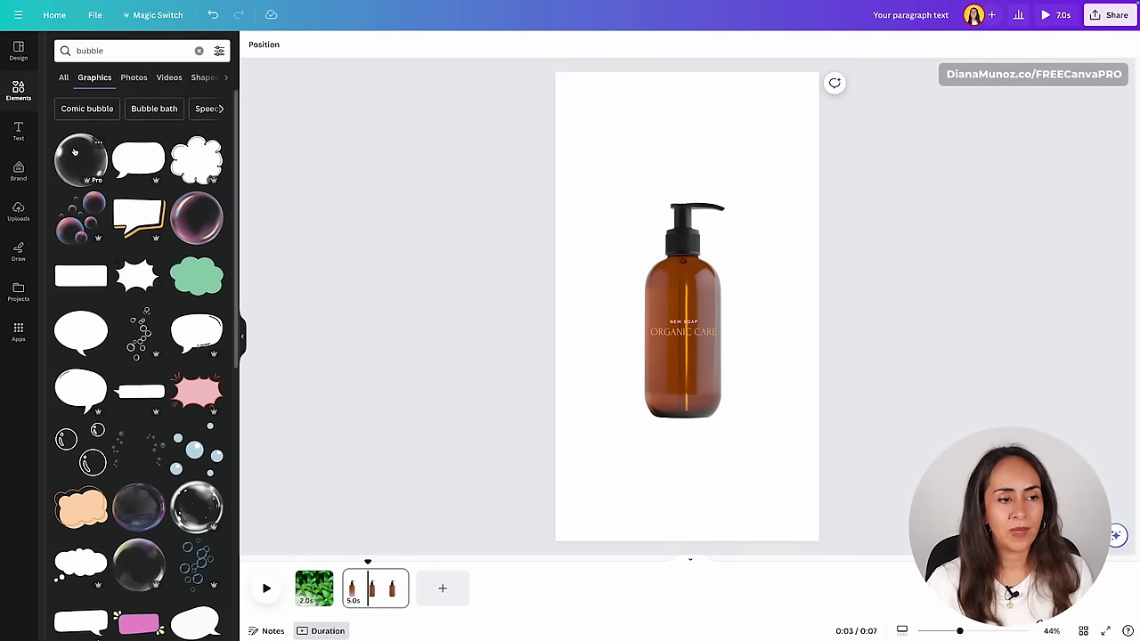
# - Add the clear round bubble to the bottle page and place it, reduced in size, partly off the page's upper-right corner
pyautogui.click(77, 148)
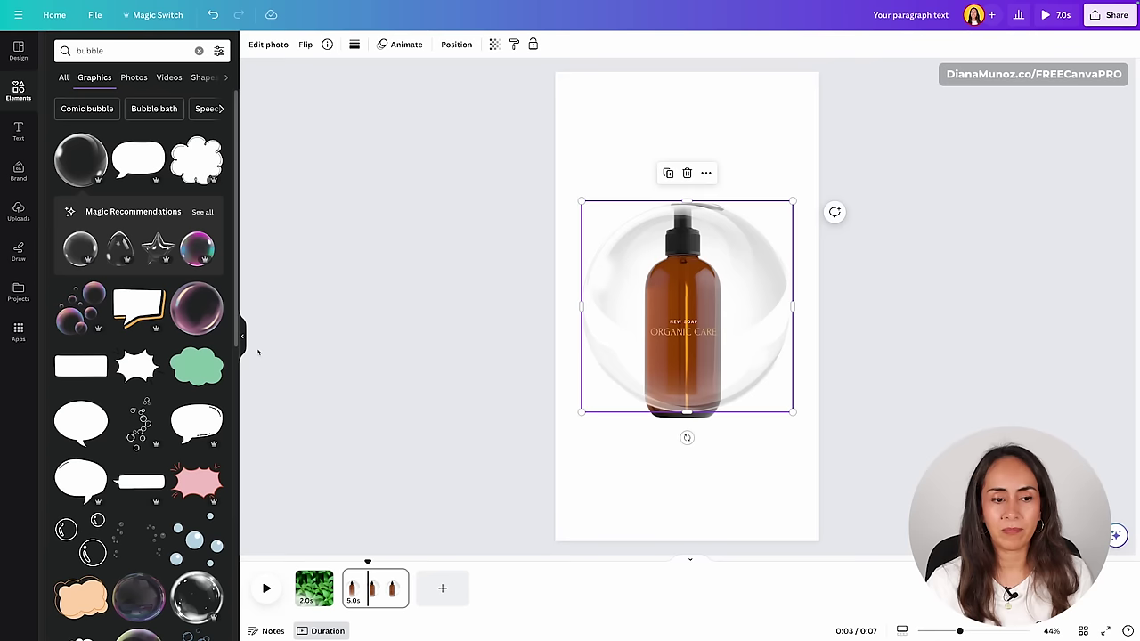
pyautogui.click(242, 336)
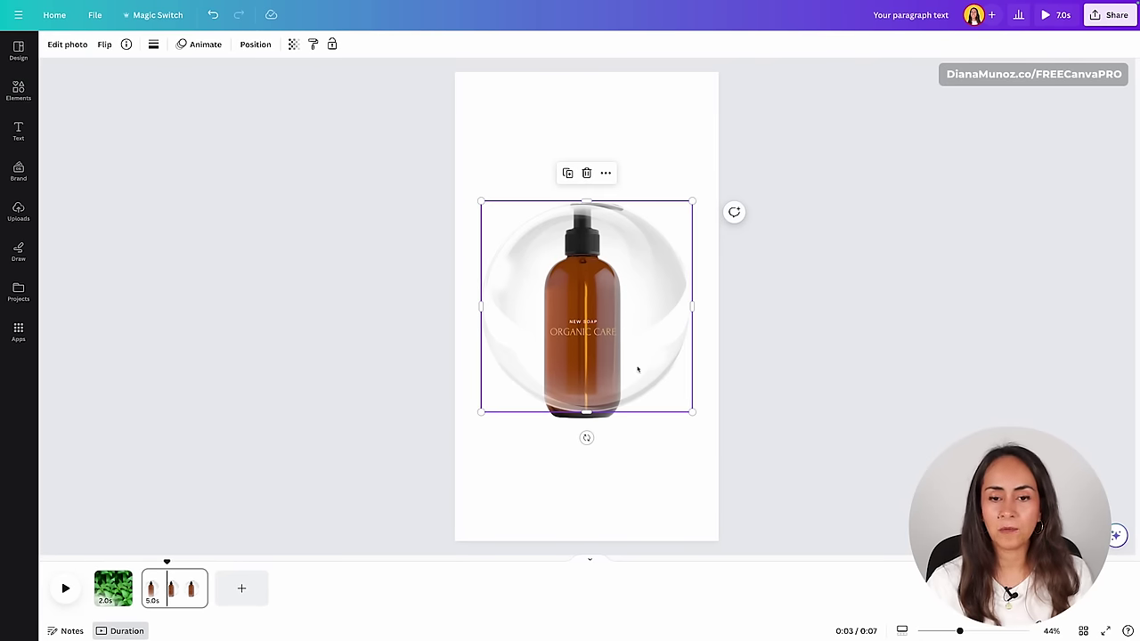
pyautogui.moveTo(638, 368); pyautogui.dragTo(788, 191)
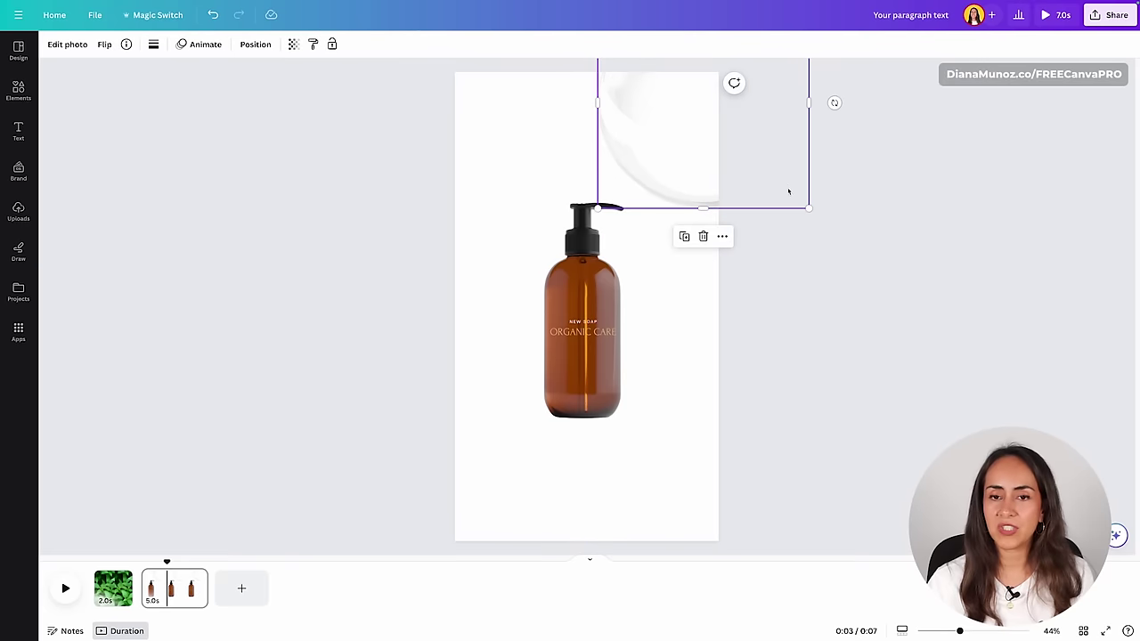
pyautogui.moveTo(597, 207); pyautogui.dragTo(487, 260)
# - Duplicate the corner bubble and place a slightly larger copy over the page's upper-left edge, overlapping the bottle's pump
pyautogui.click(700, 193)
pyautogui.moveTo(433, 164); pyautogui.dragTo(407, 140)
pyautogui.moveTo(532, 239); pyautogui.dragTo(532, 217)
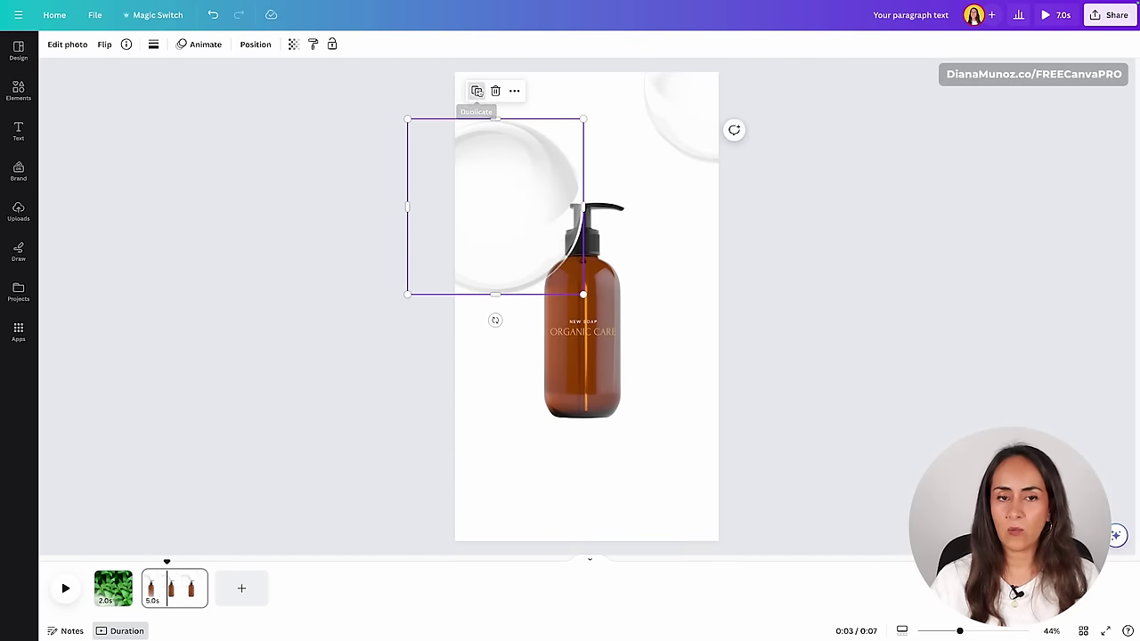
# - Duplicate the upper-left bubble, move the copy to the page's lower-right corner over the bottle's base and enlarge it
pyautogui.click(477, 91)
pyautogui.moveTo(496, 208); pyautogui.dragTo(632, 458)
pyautogui.moveTo(723, 548); pyautogui.dragTo(784, 620)
pyautogui.click(814, 314)
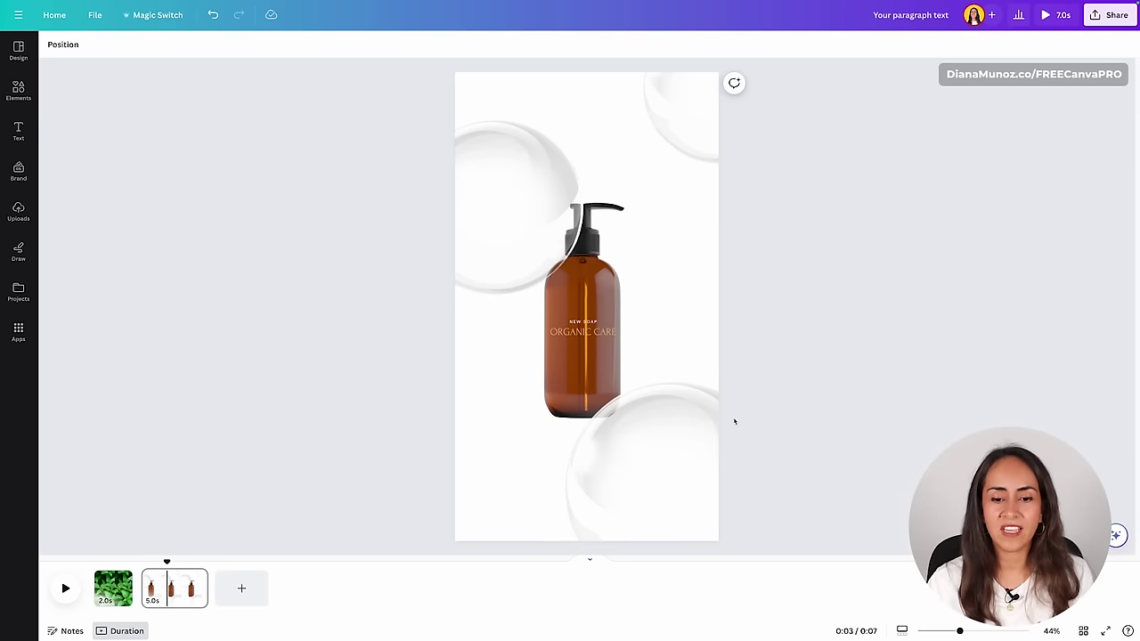
pyautogui.click(669, 448)
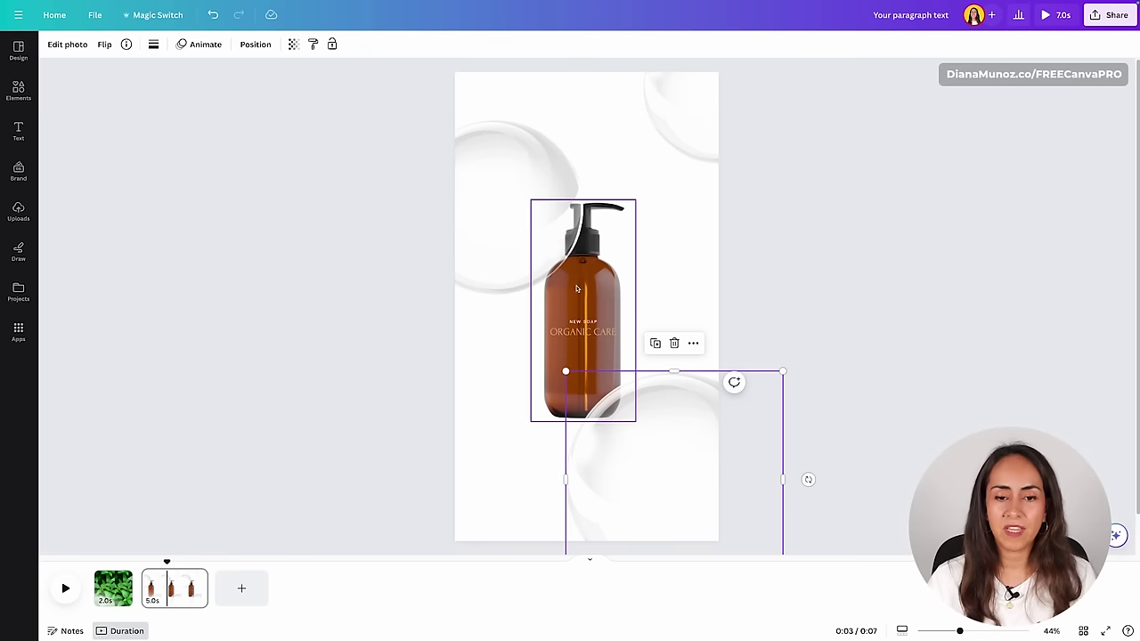
# - Send the upper-left bubble to the back so it sits behind the bottle
pyautogui.click(502, 170)
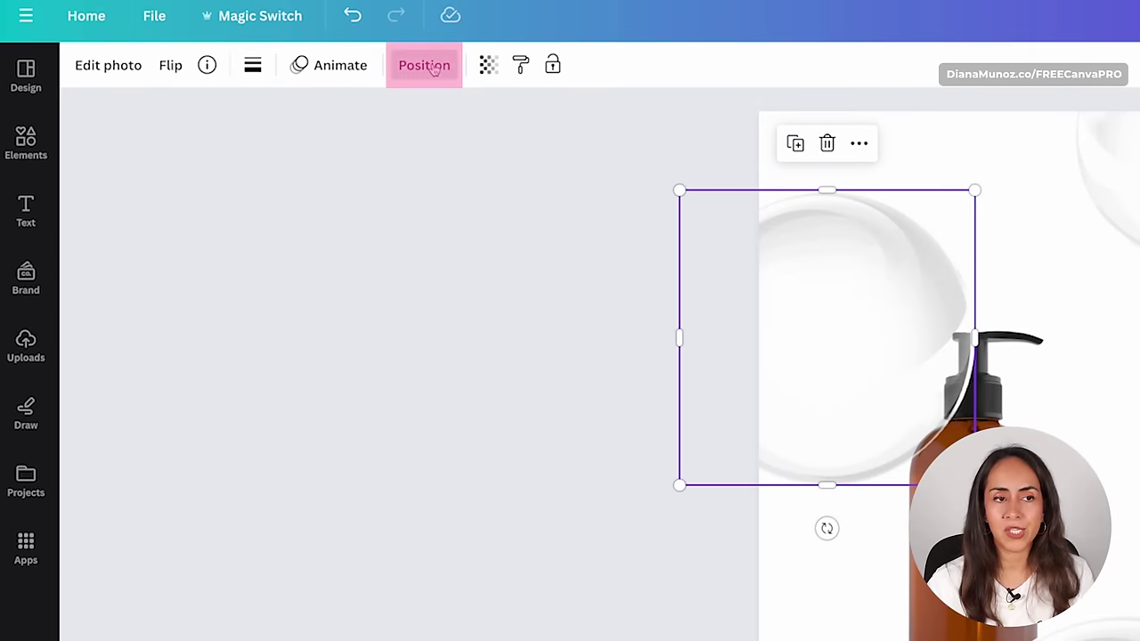
pyautogui.click(425, 66)
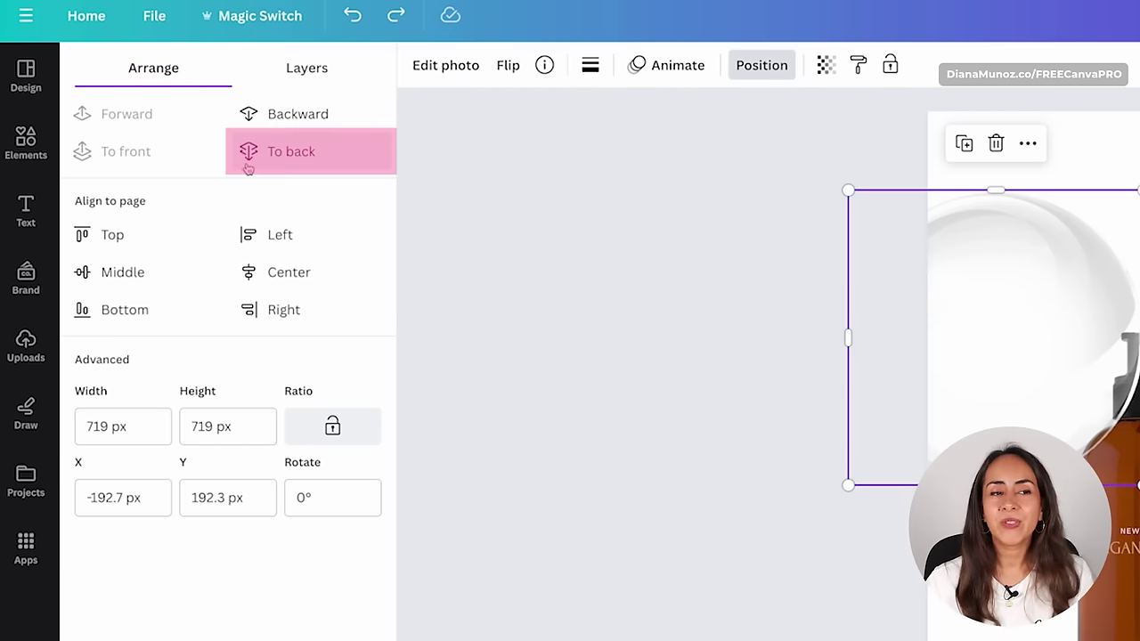
pyautogui.click(284, 163)
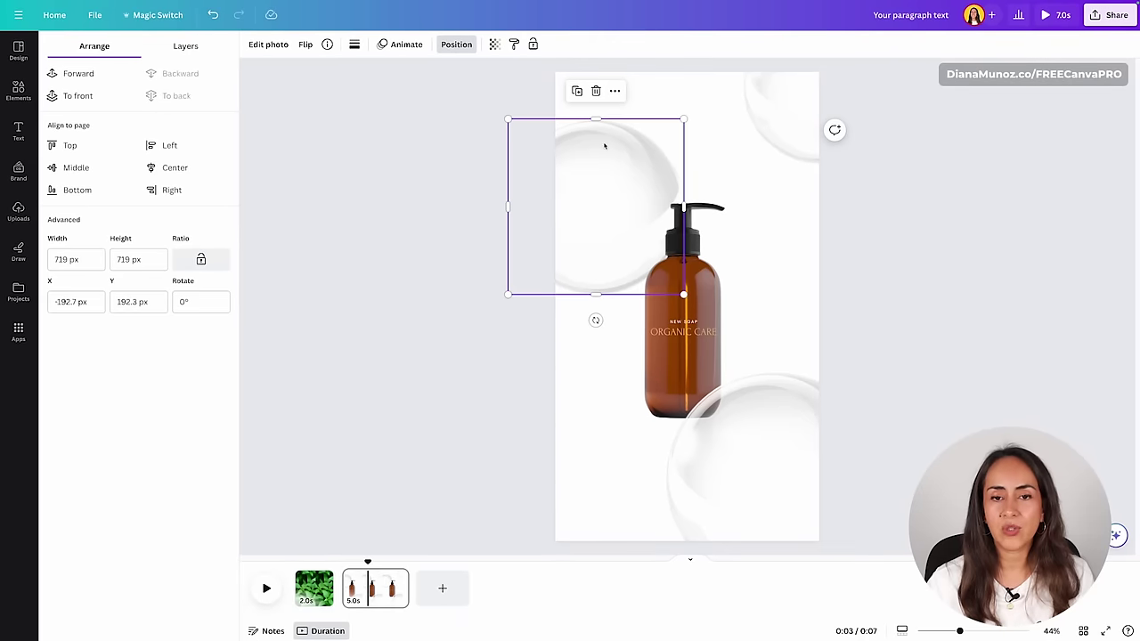
# - Change the bottle page's background to a gradient and open its second colour for editing
pyautogui.click(704, 227)
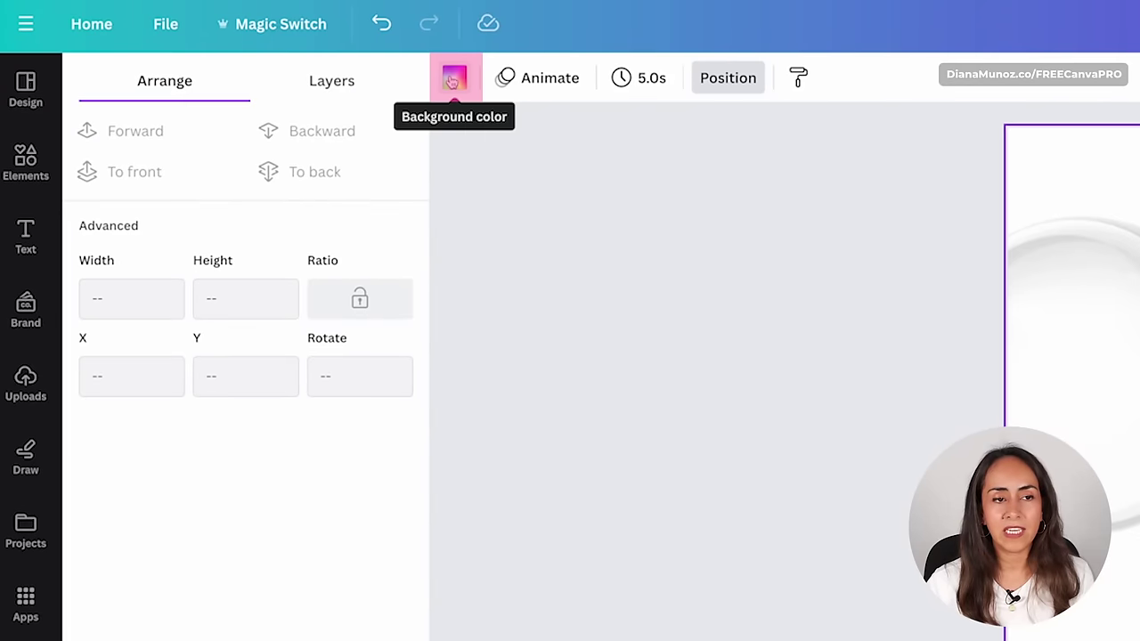
pyautogui.click(455, 83)
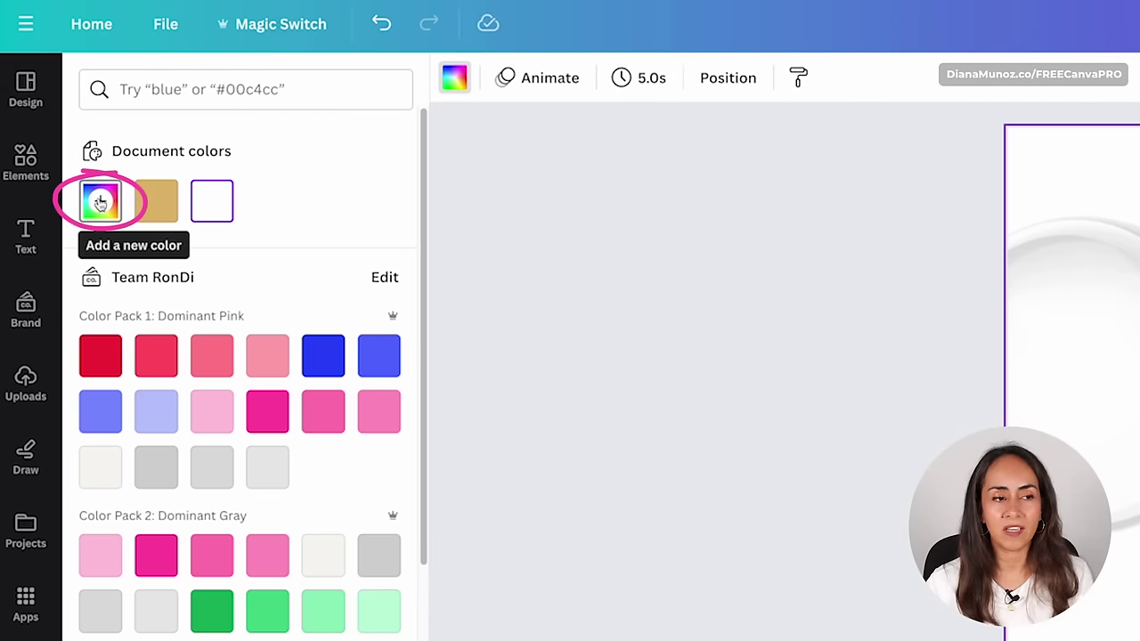
pyautogui.click(100, 204)
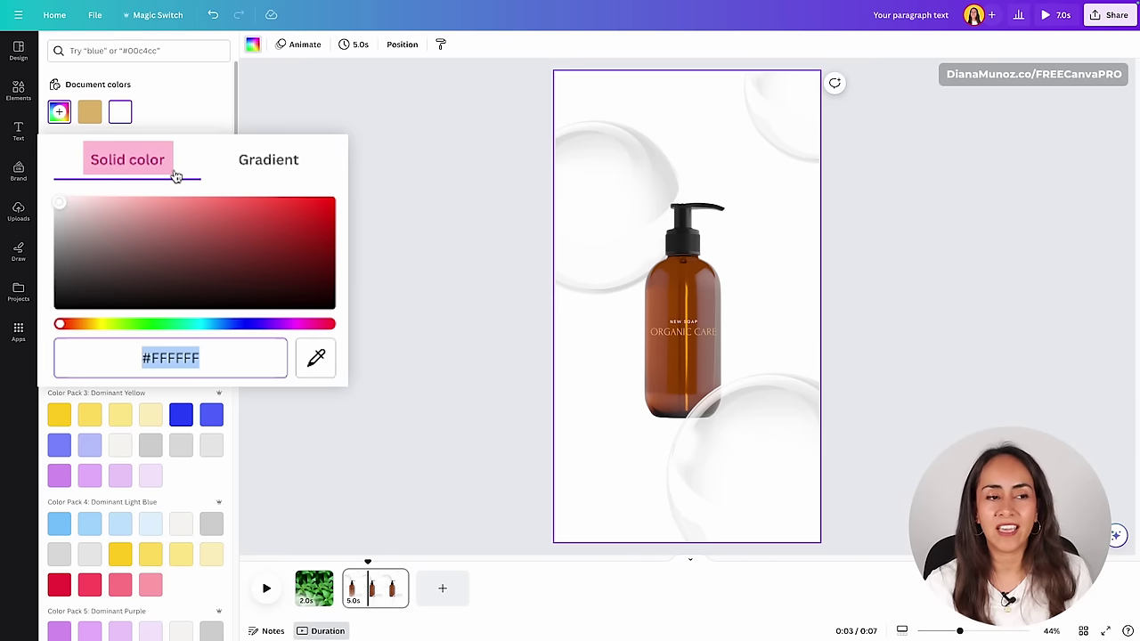
pyautogui.click(283, 158)
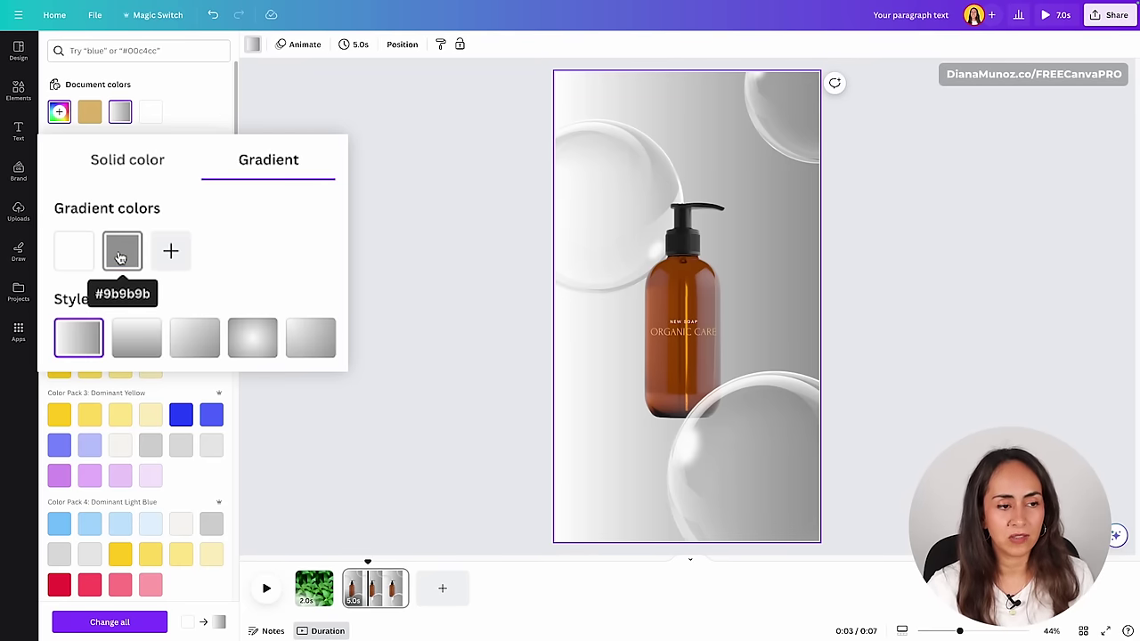
pyautogui.click(122, 256)
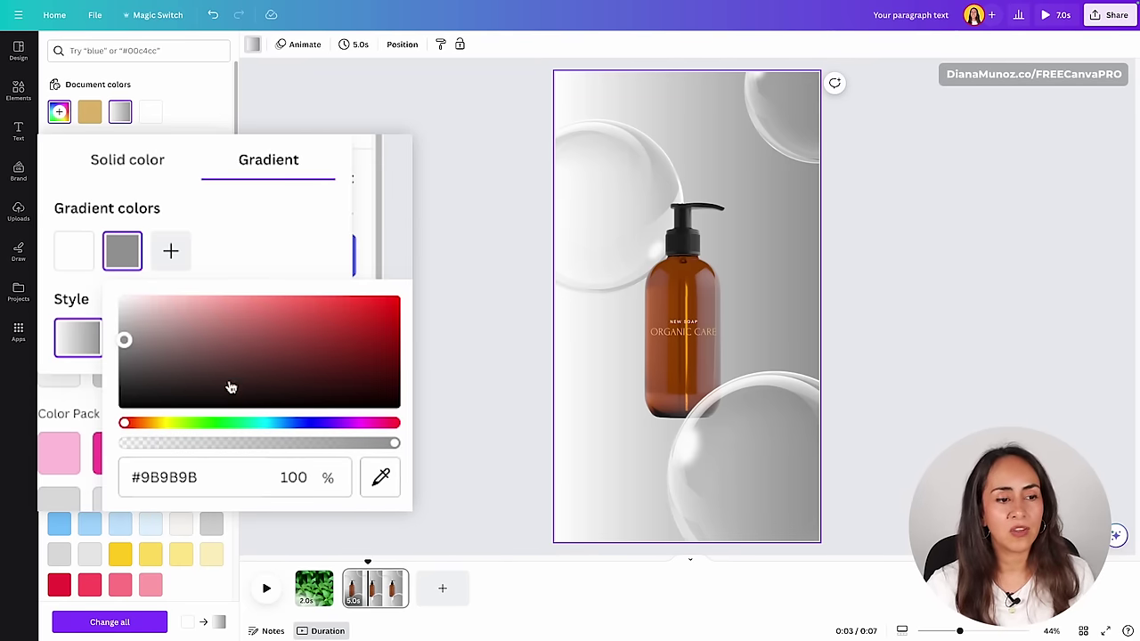
# - Try green shades such as #8DE47F and #28A81C for the second gradient colour
pyautogui.click(209, 422)
pyautogui.click(313, 342)
pyautogui.moveTo(313, 342); pyautogui.dragTo(245, 314)
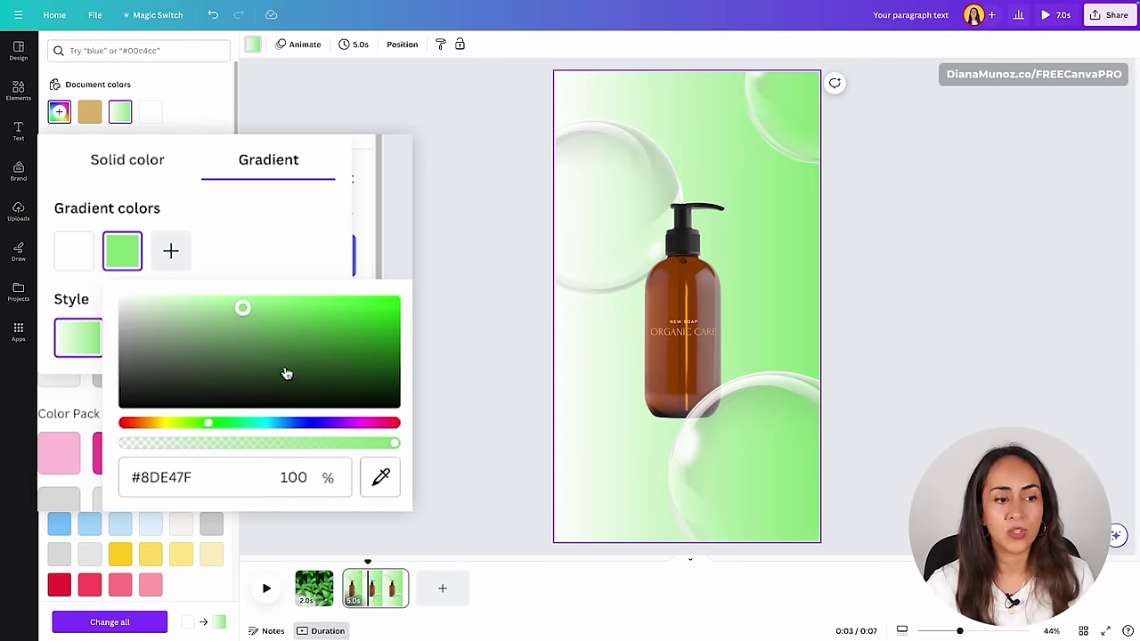
pyautogui.moveTo(131, 477); pyautogui.dragTo(227, 472)
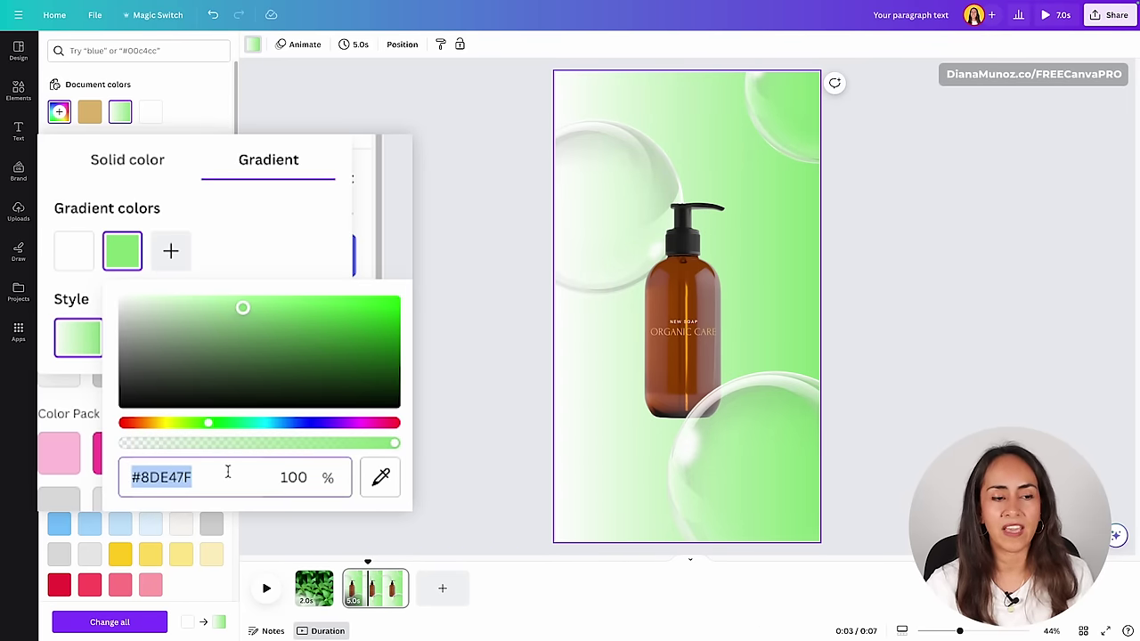
pyautogui.click(353, 335)
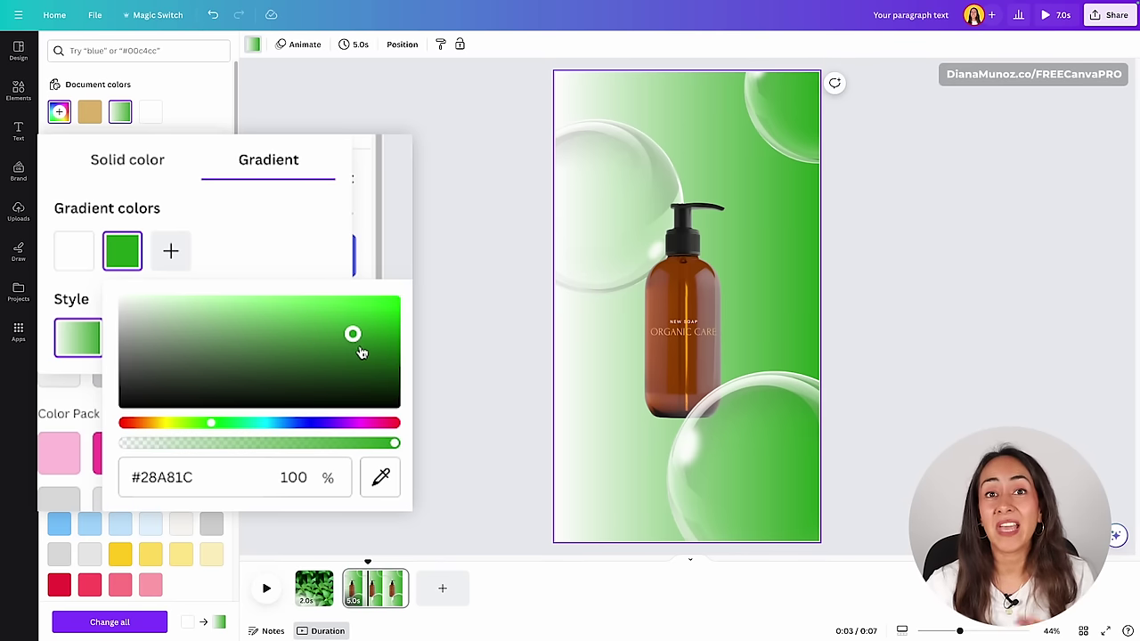
pyautogui.click(381, 477)
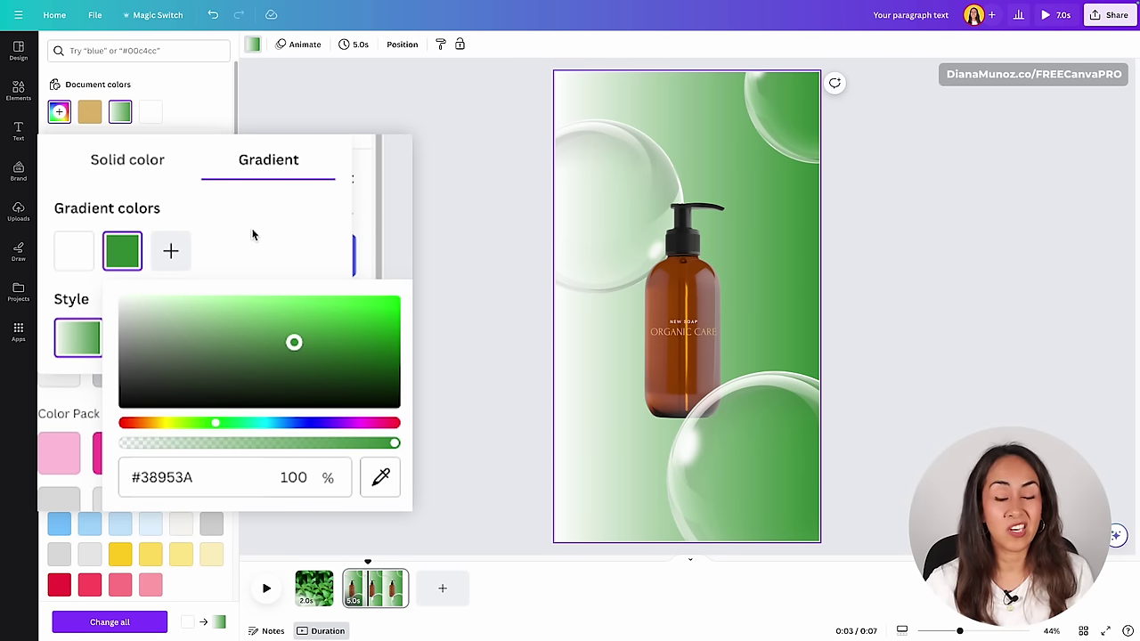
# - Set the second gradient colour to #70964D and apply the radial gradient style with the light centre
pyautogui.moveTo(206, 482); pyautogui.dragTo(132, 472)
pyautogui.write('#70964D')
pyautogui.click(237, 227)
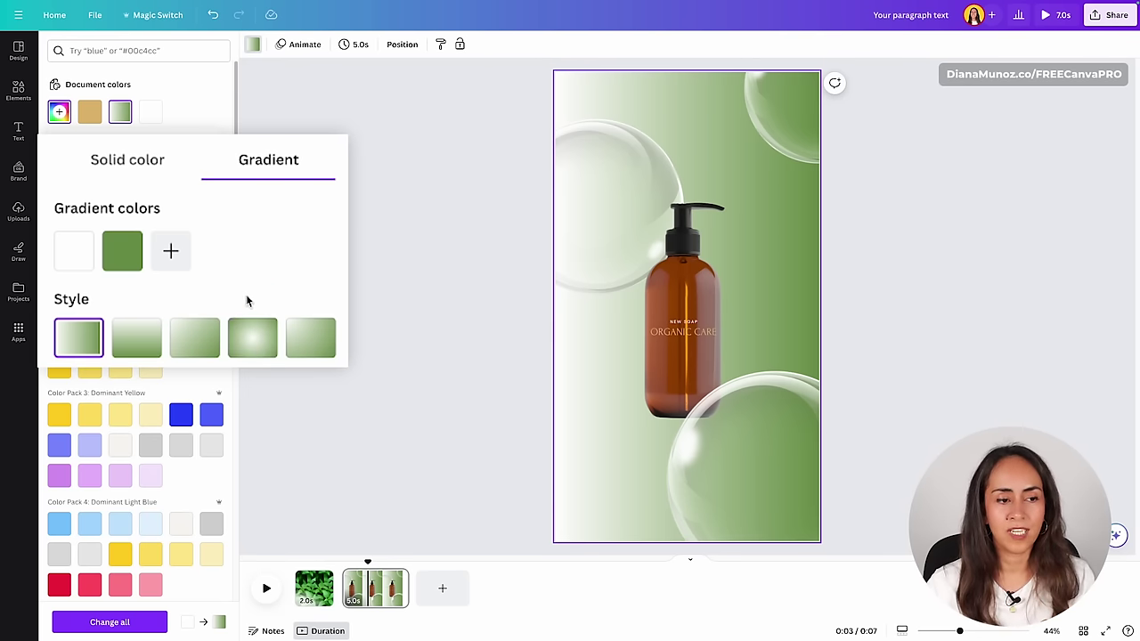
pyautogui.click(258, 342)
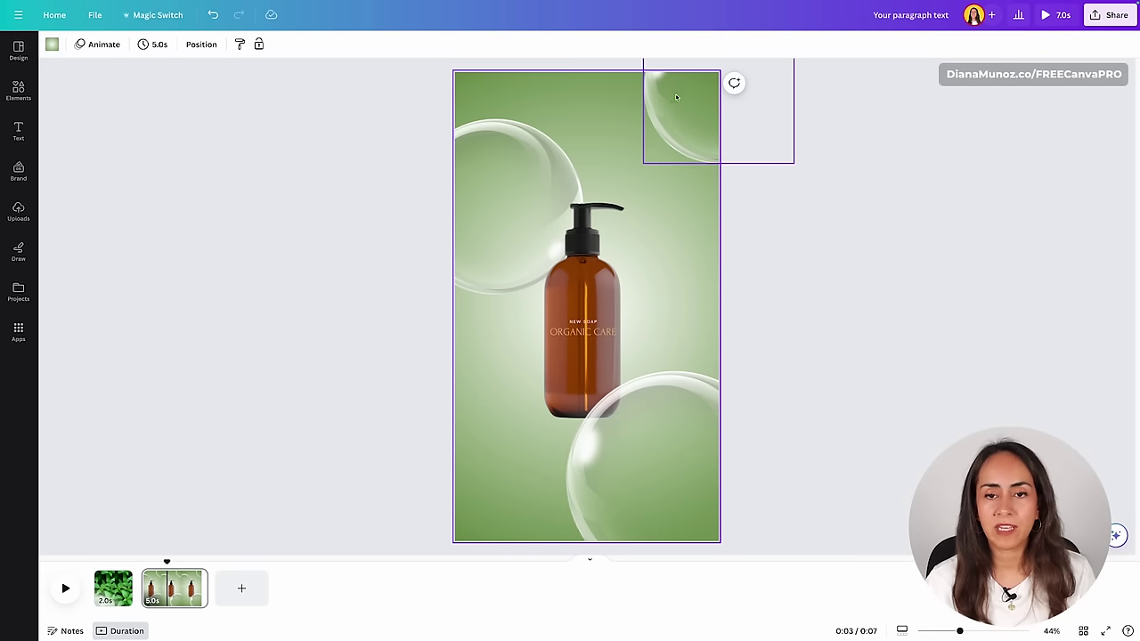
# - Apply the Breathe photo animation to the upper-right bubble on the bottle page
pyautogui.click(689, 123)
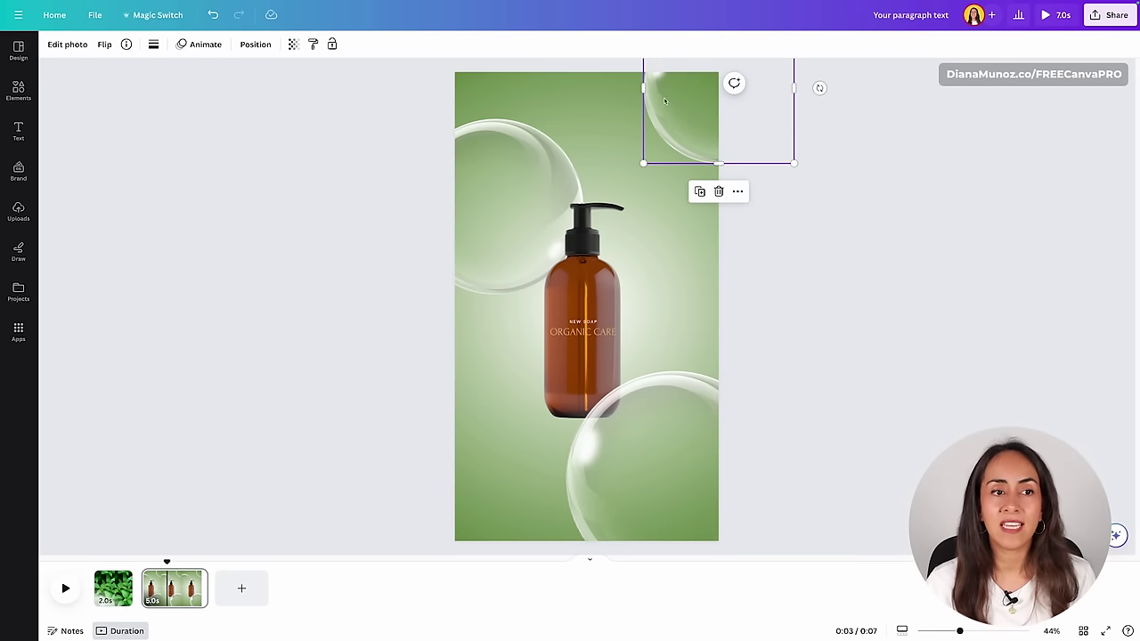
pyautogui.click(214, 45)
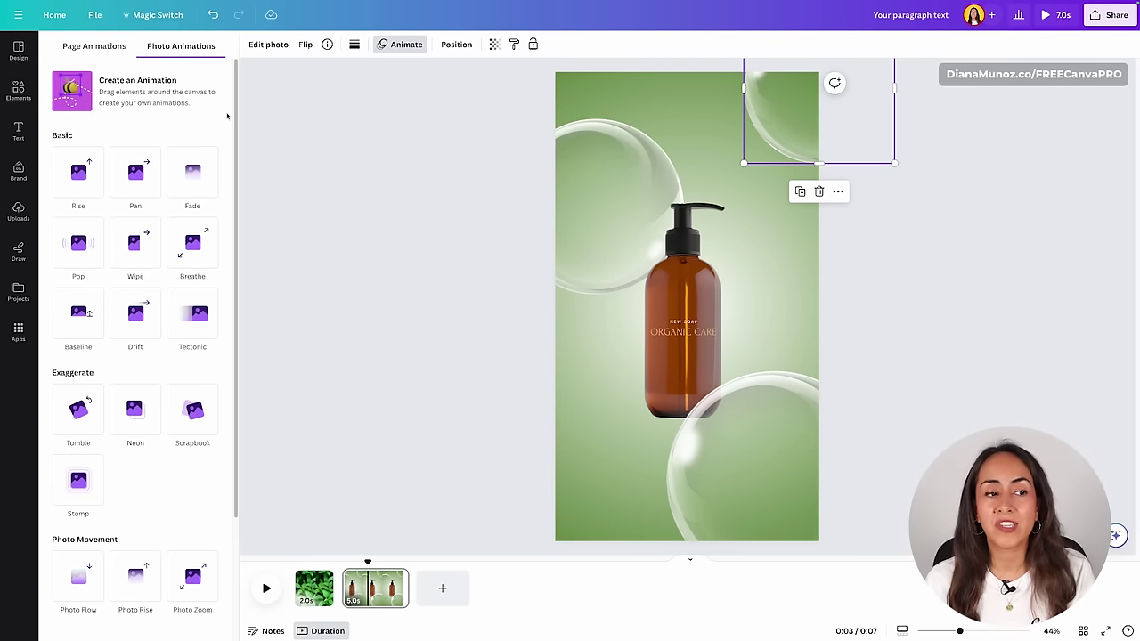
pyautogui.scroll(-3, 227, 116)
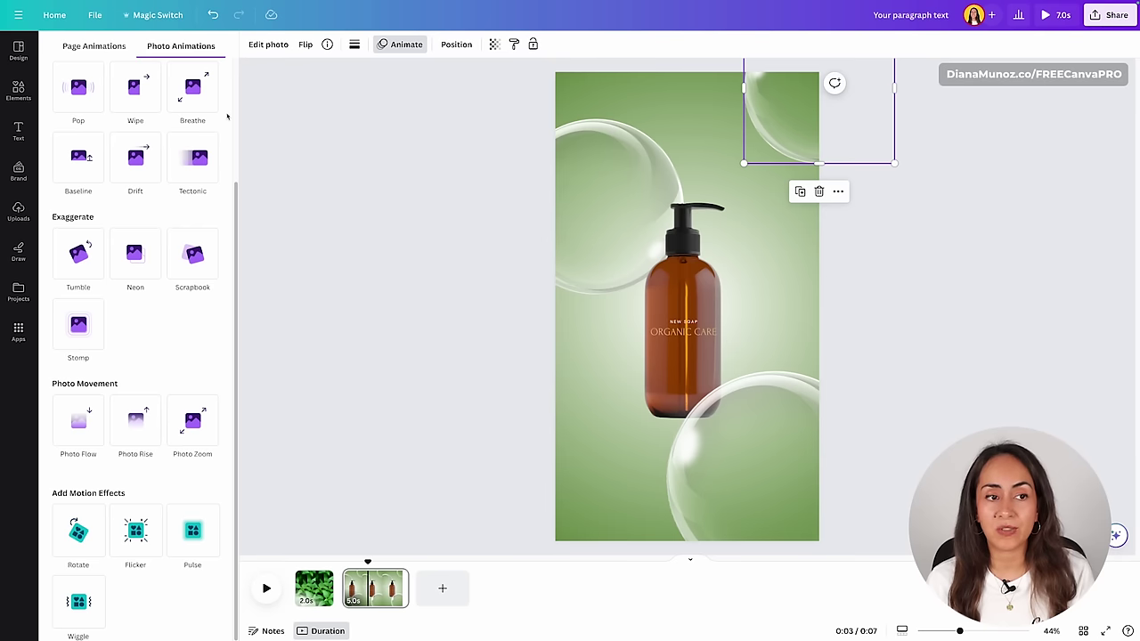
pyautogui.scroll(3, 227, 125)
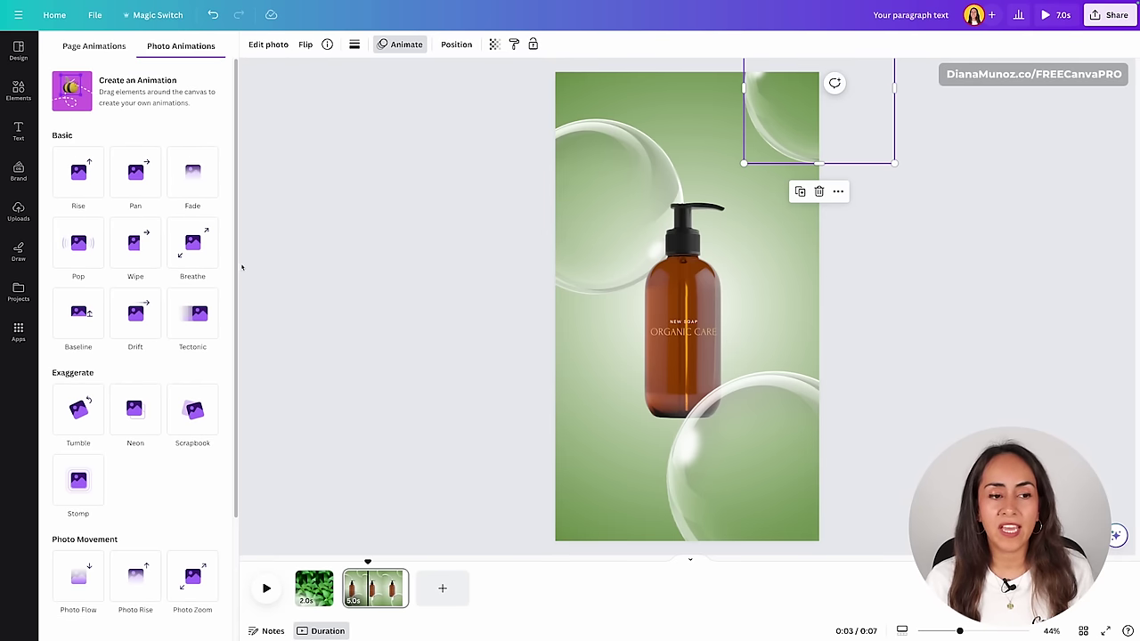
pyautogui.click(194, 245)
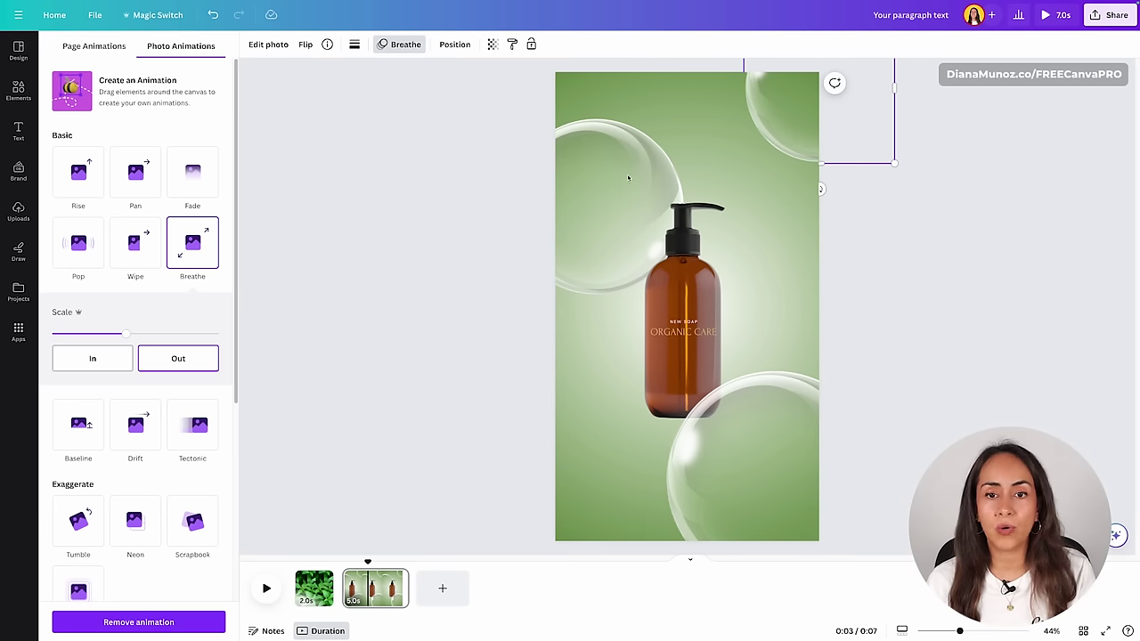
# - Apply the Breathe animation to the upper-left bubble and the lower-right bubble as well
pyautogui.click(751, 108)
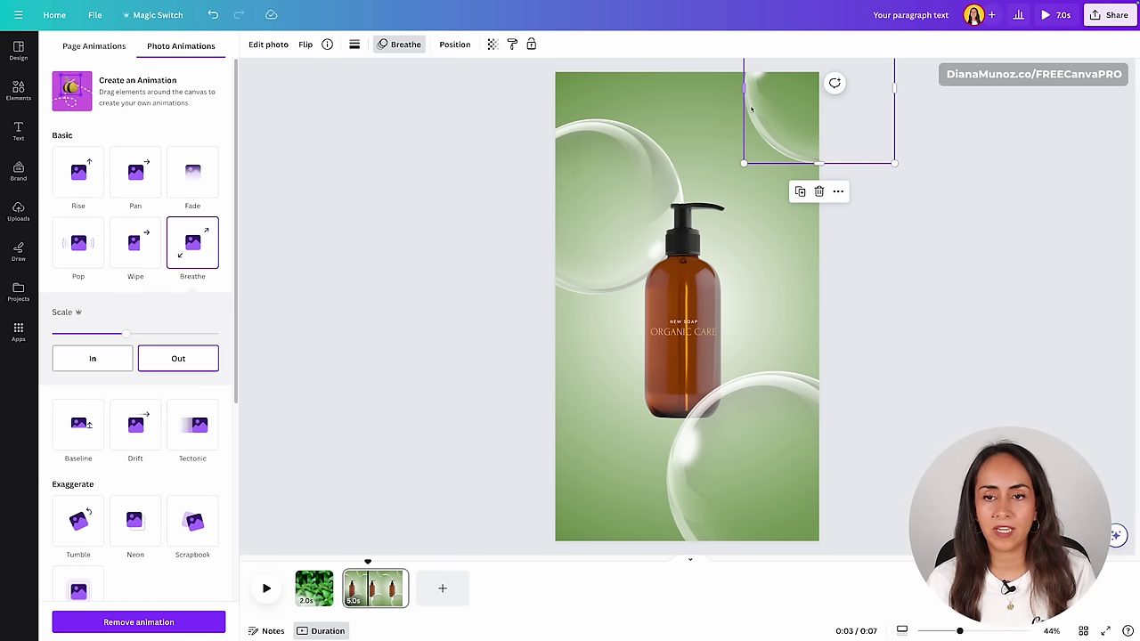
pyautogui.click(614, 194)
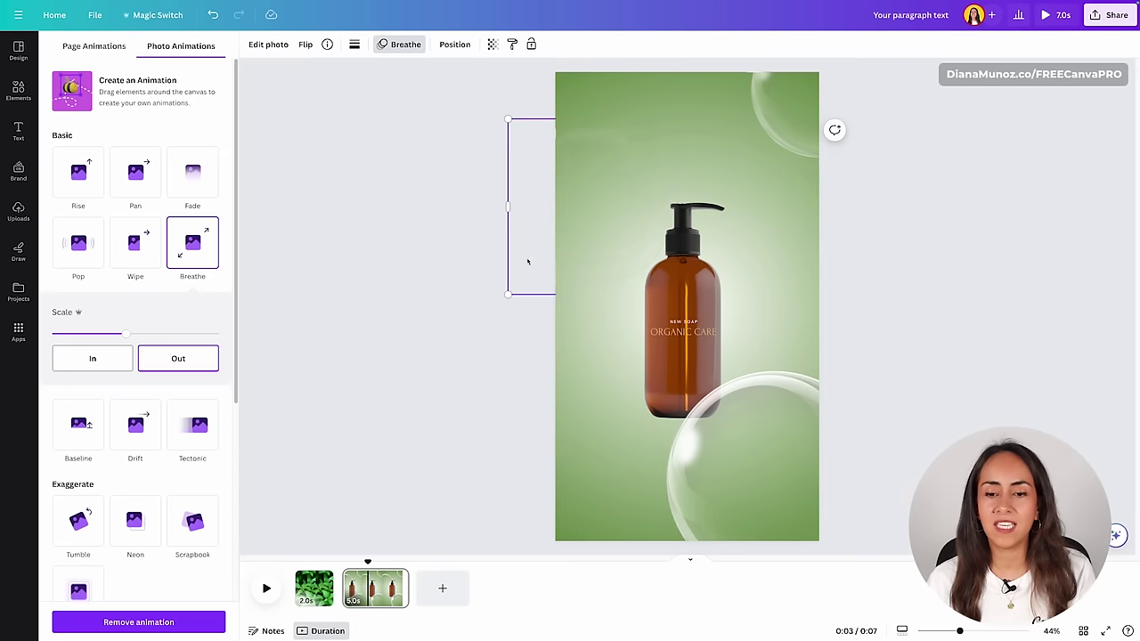
pyautogui.click(779, 456)
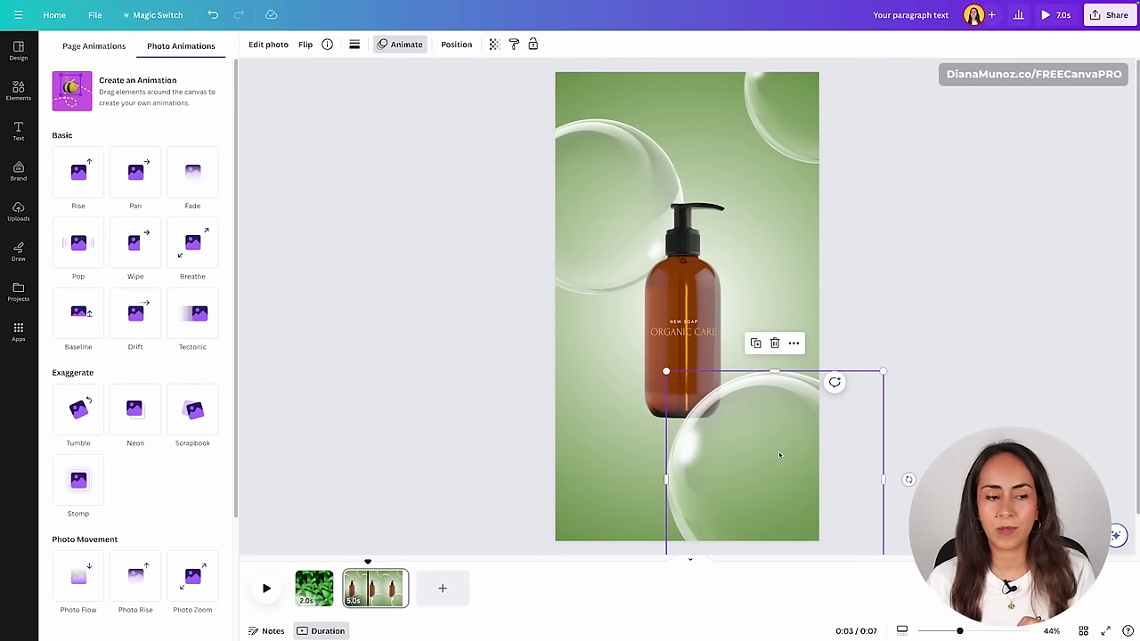
pyautogui.click(192, 243)
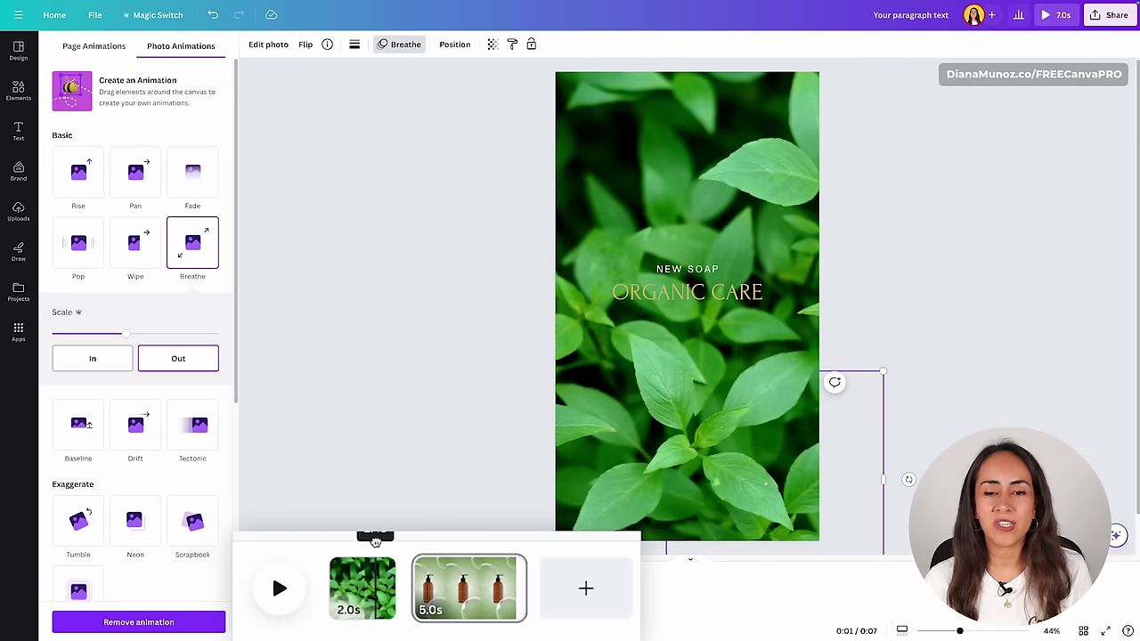
# - Add a Dissolve transition between the herb page and the bottle page, and duplicate the bottle page
pyautogui.moveTo(375, 541); pyautogui.dragTo(442, 544)
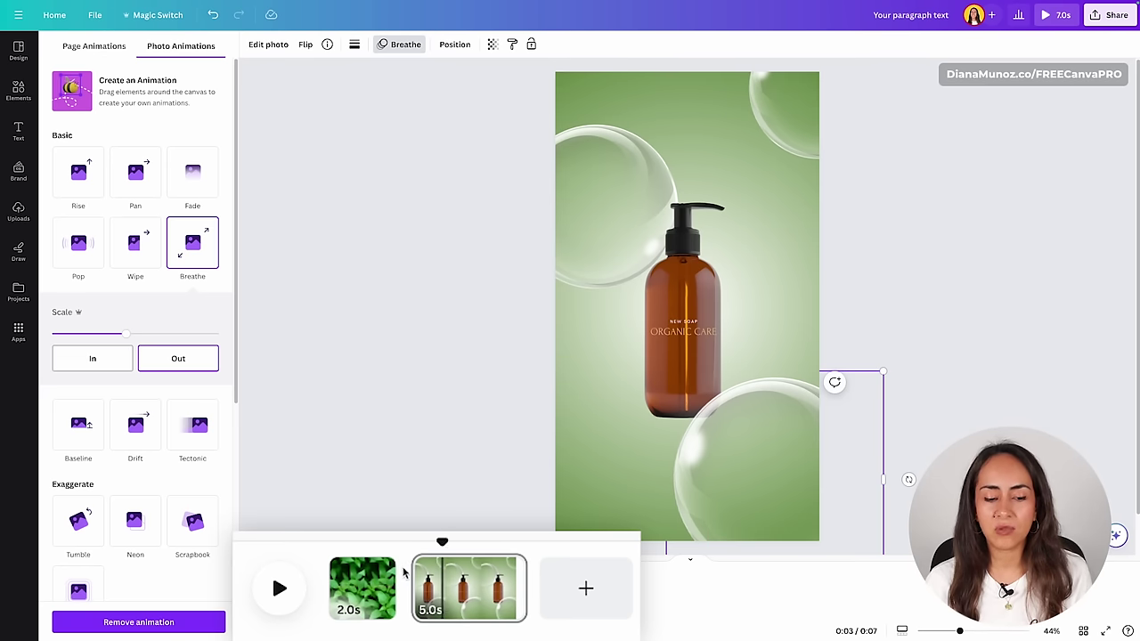
pyautogui.moveTo(405, 574)
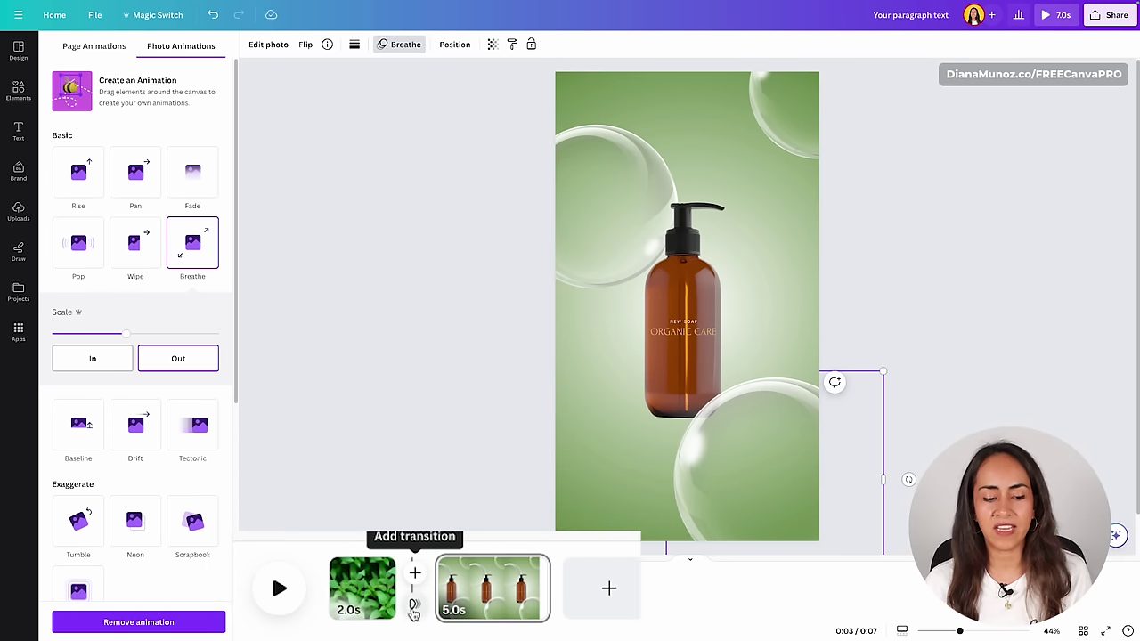
pyautogui.click(413, 609)
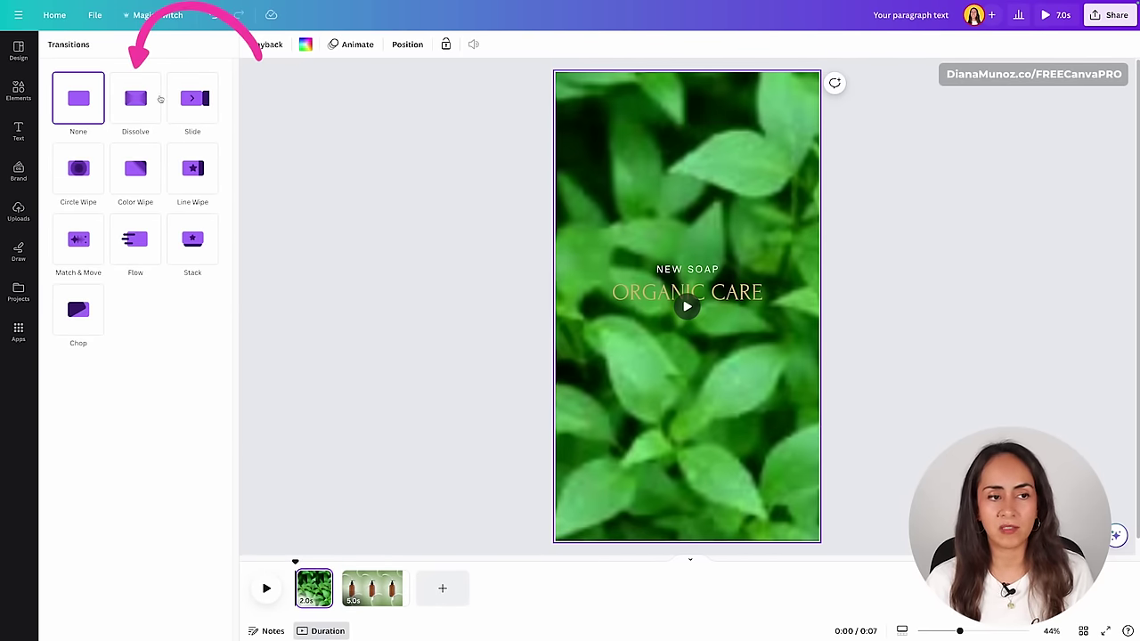
pyautogui.click(135, 98)
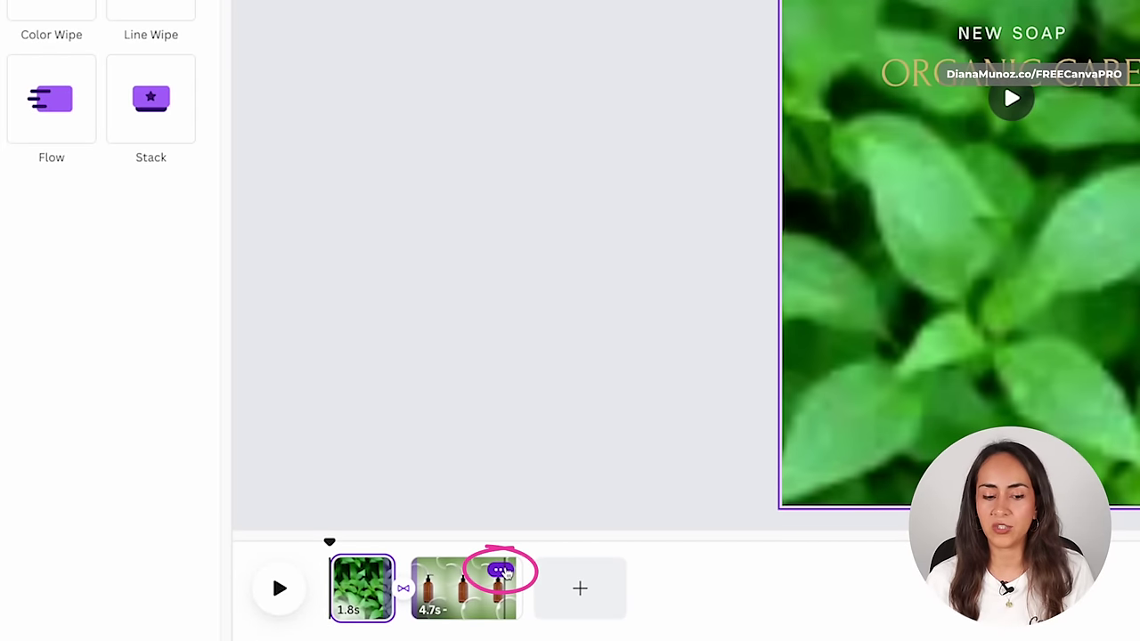
pyautogui.click(501, 571)
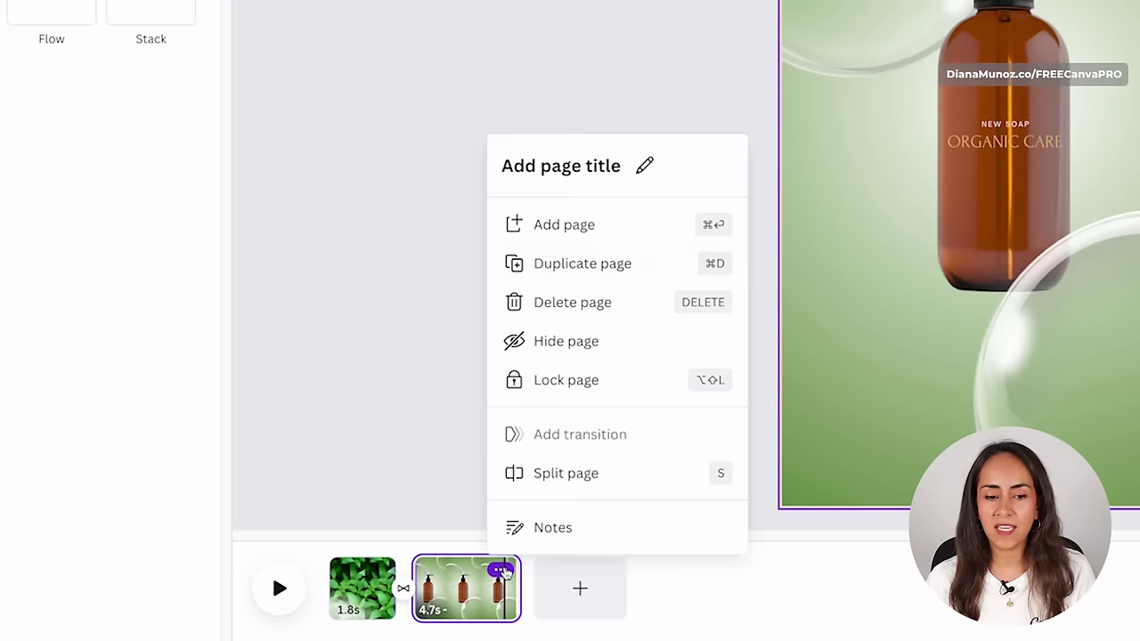
pyautogui.click(668, 268)
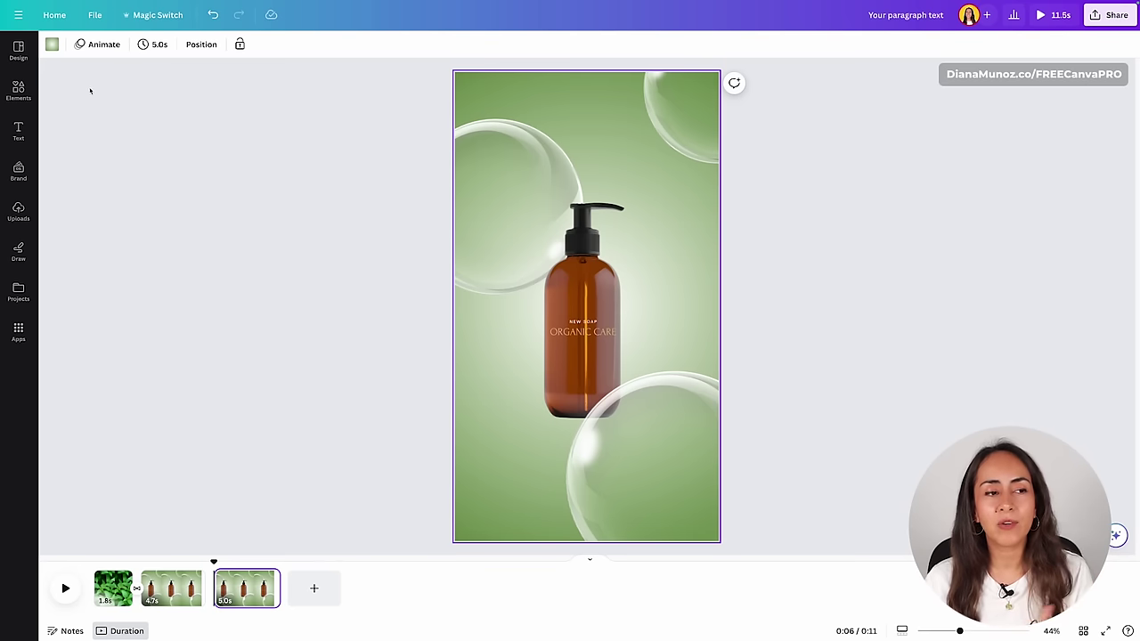
# - Search the element photos for ginkgo and add the cut-out of three green ginkgo biloba leaves to the duplicated page
pyautogui.click(18, 89)
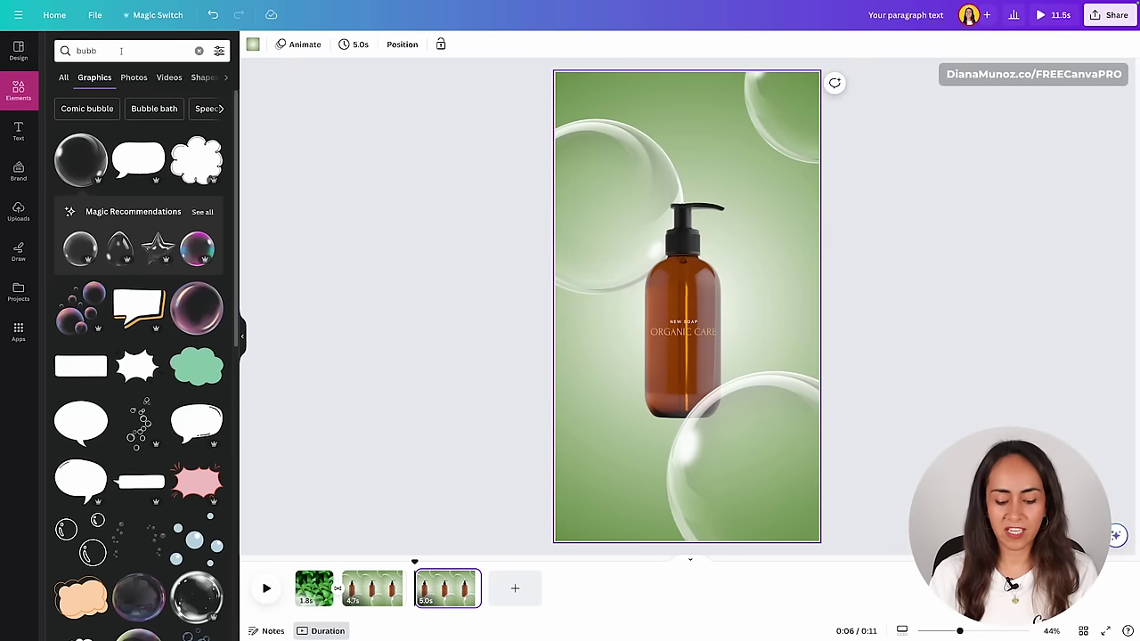
pyautogui.click(121, 51)
pyautogui.write('gin')
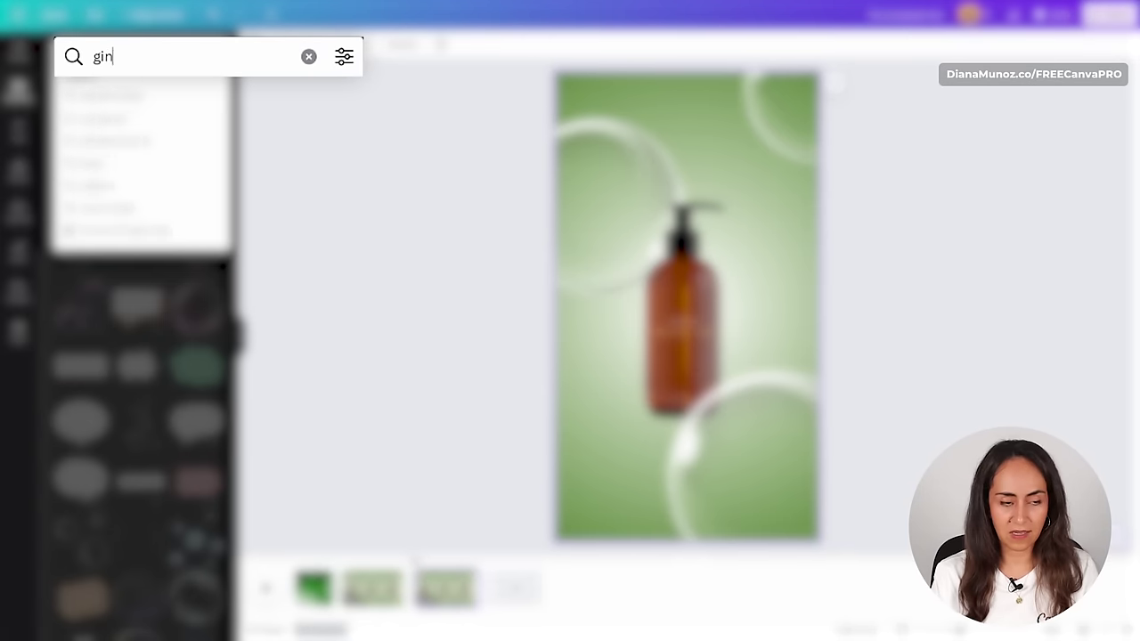
pyautogui.write('kgo')
pyautogui.press('Return')
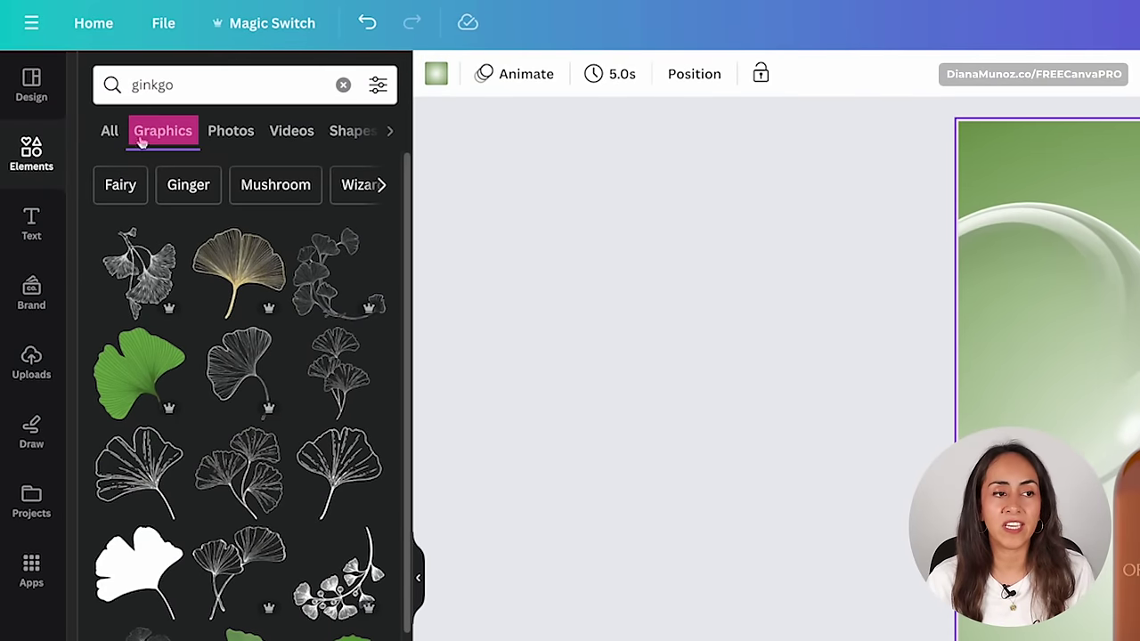
pyautogui.click(236, 133)
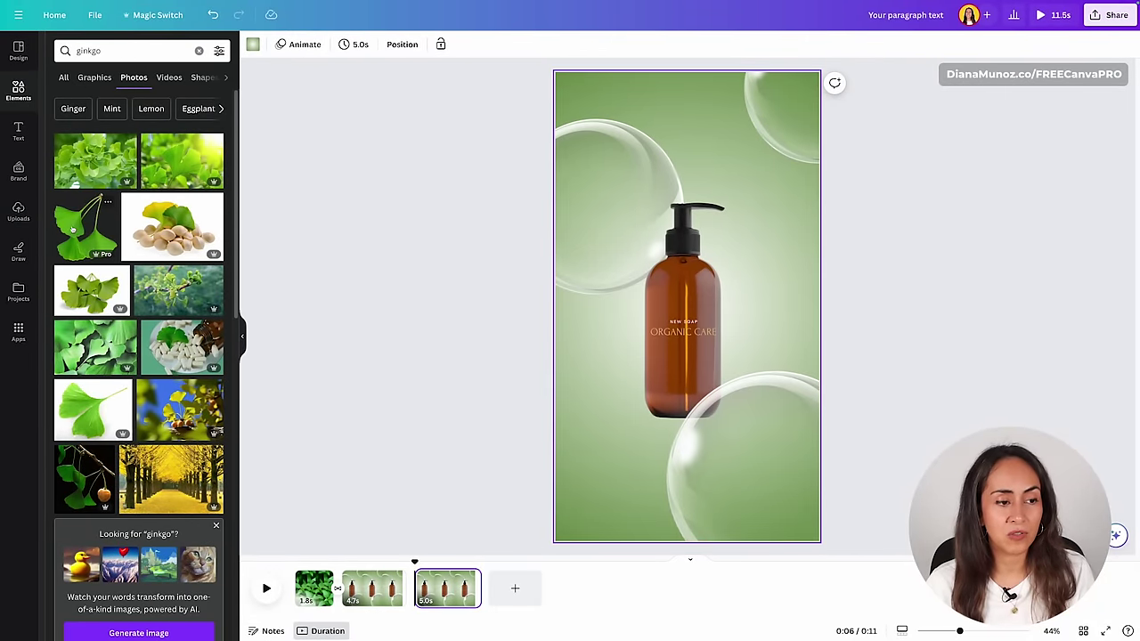
pyautogui.click(108, 203)
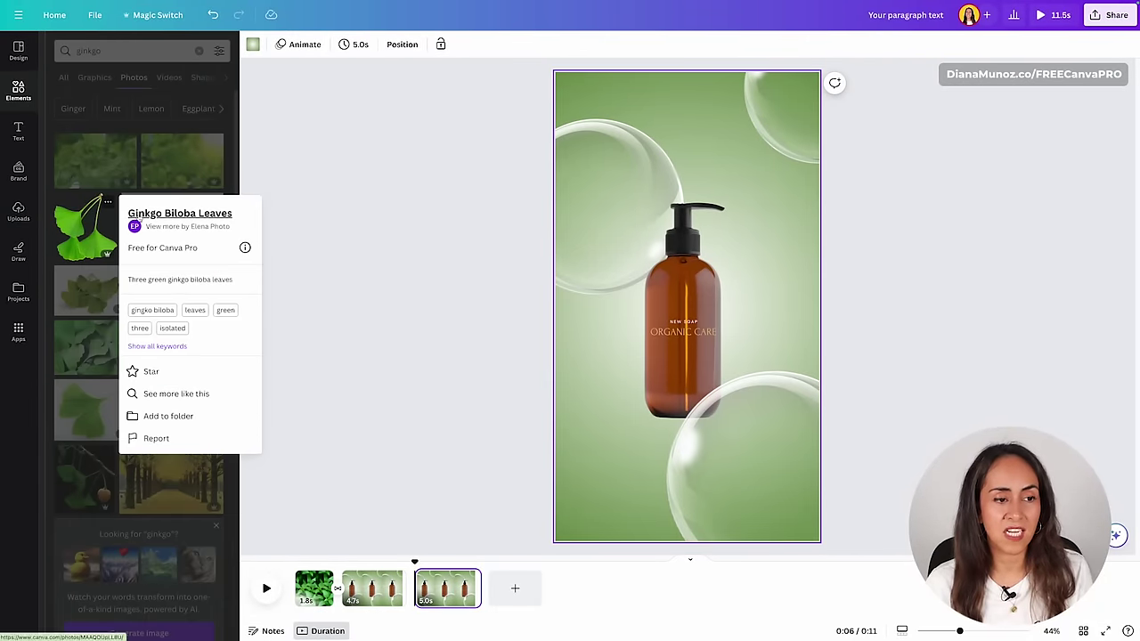
pyautogui.click(80, 225)
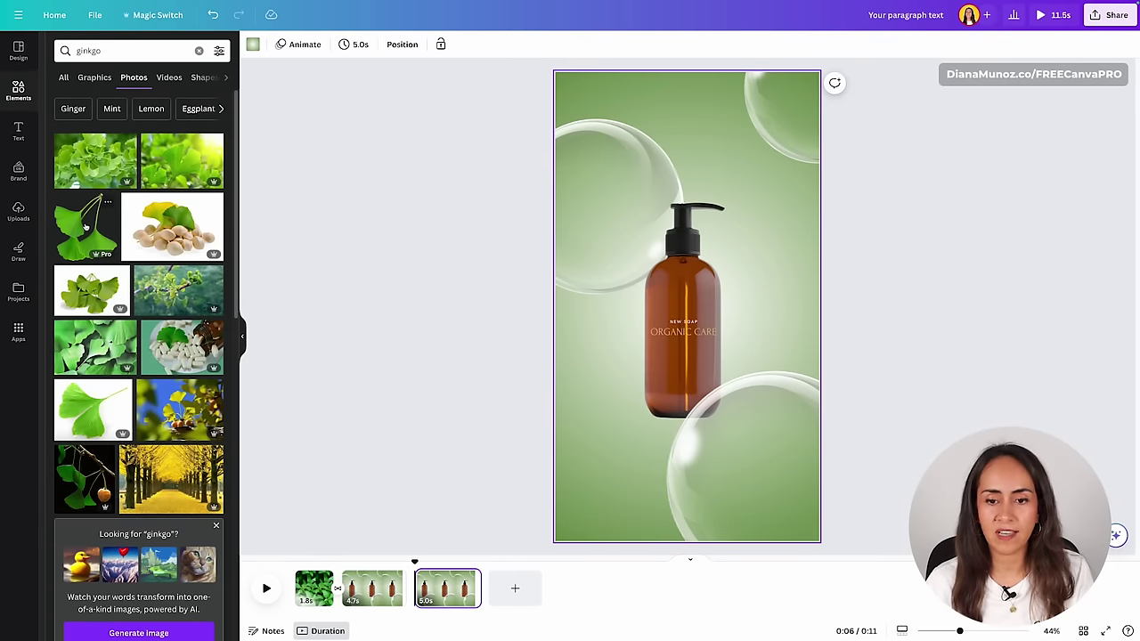
pyautogui.click(85, 227)
# - Shrink and tilt the ginkgo leaves and place them on the left side of the bottle with the stems meeting at its label
pyautogui.moveTo(682, 437); pyautogui.dragTo(551, 204)
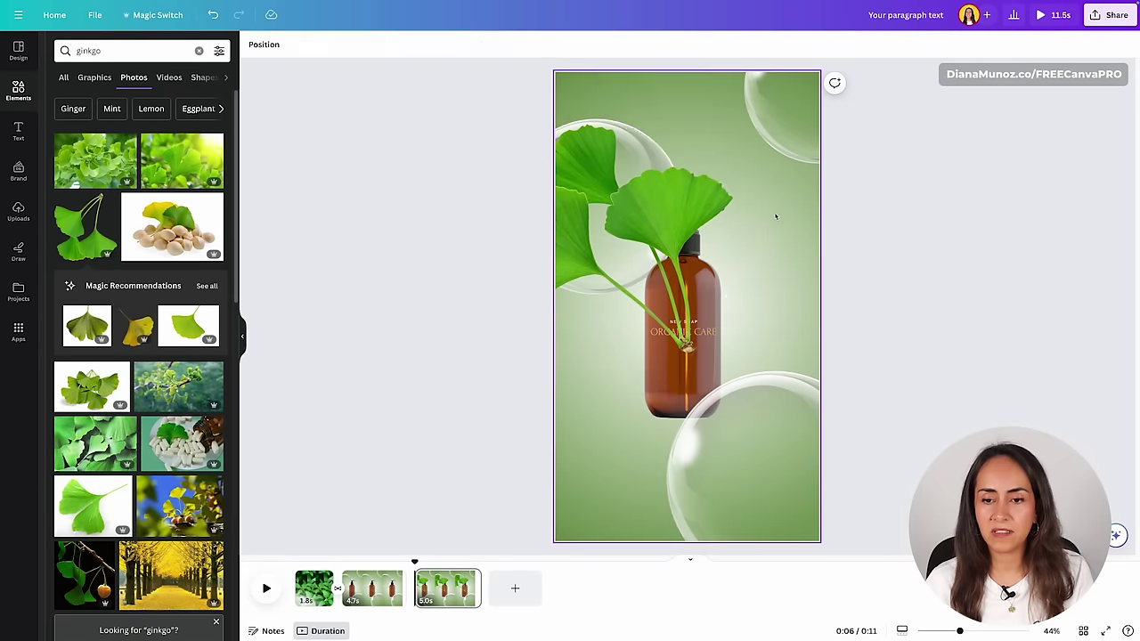
pyautogui.moveTo(577, 96); pyautogui.dragTo(617, 236)
pyautogui.moveTo(635, 338); pyautogui.dragTo(623, 297)
pyautogui.moveTo(553, 226); pyautogui.dragTo(542, 246)
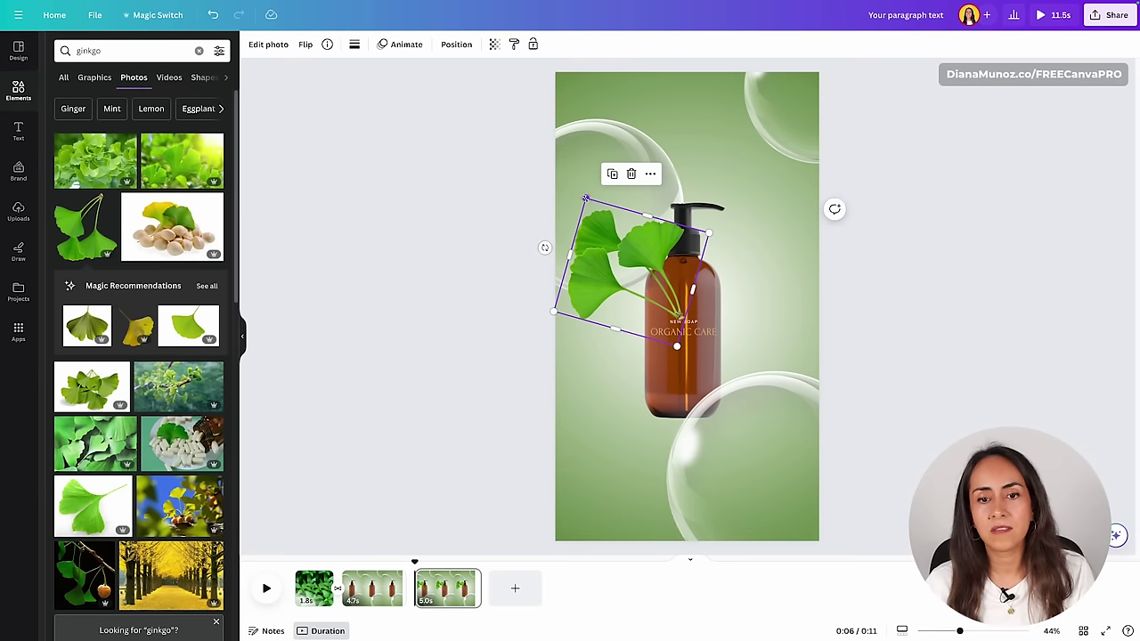
pyautogui.moveTo(585, 199)
pyautogui.mouseDown()
pyautogui.moveTo(575, 183)
pyautogui.moveTo(585, 187)
pyautogui.mouseUp()
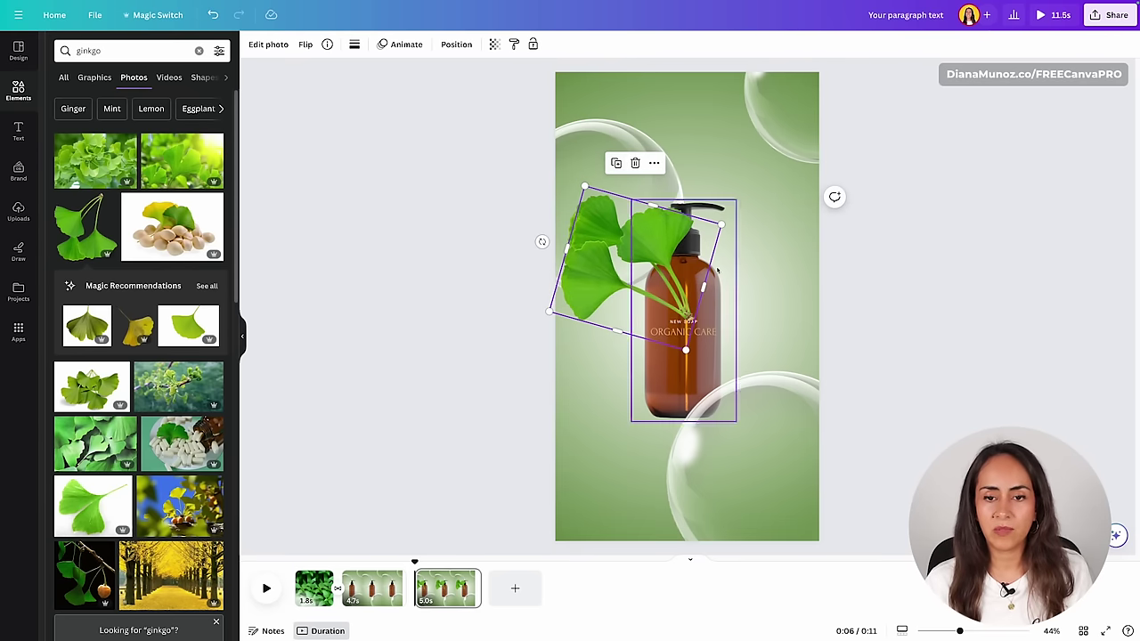
# - Duplicate the ginkgo leaves, placing a mirrored copy on the right of the bottle and another rotated copy above it
pyautogui.click(242, 336)
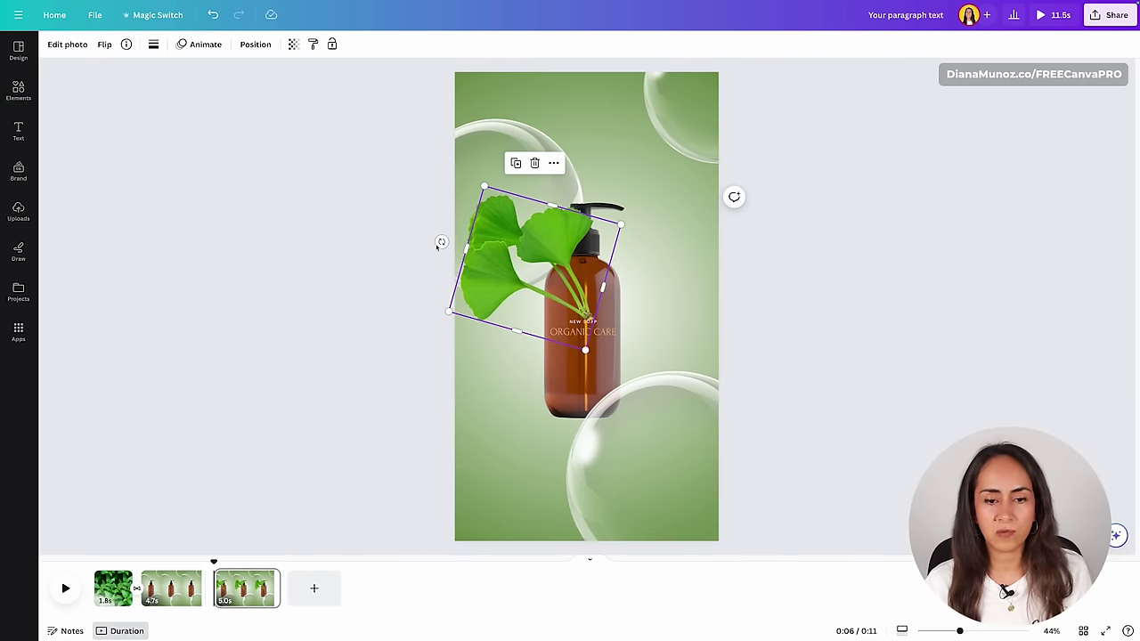
pyautogui.moveTo(440, 242); pyautogui.dragTo(593, 199)
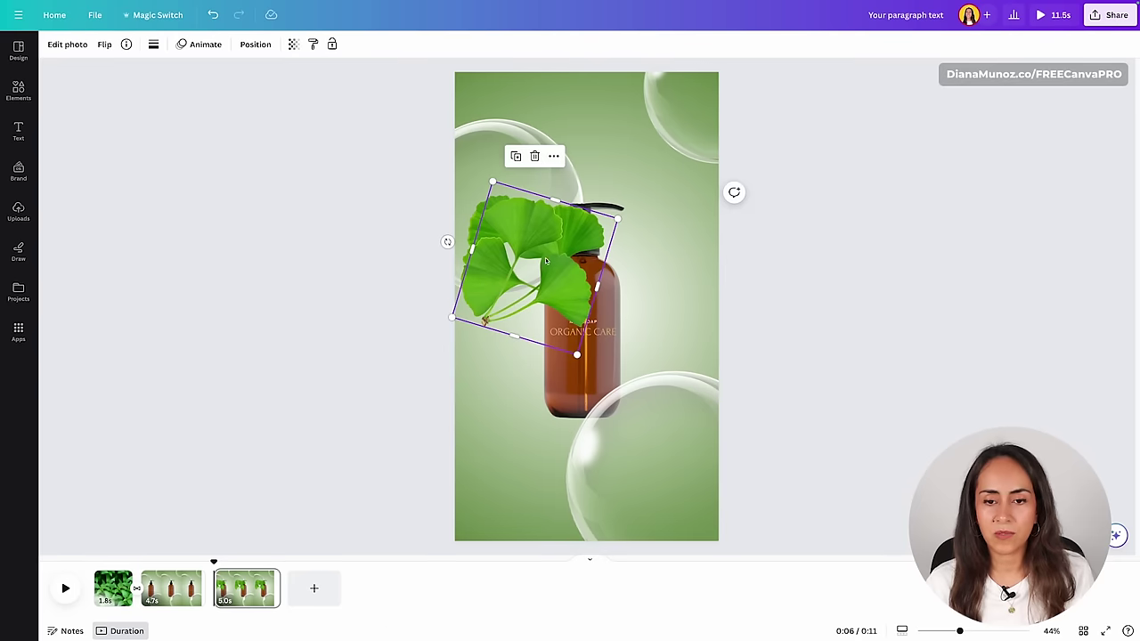
pyautogui.moveTo(553, 248); pyautogui.dragTo(625, 210)
pyautogui.click(624, 148)
pyautogui.moveTo(526, 188); pyautogui.dragTo(565, 132)
pyautogui.moveTo(595, 310); pyautogui.dragTo(560, 316)
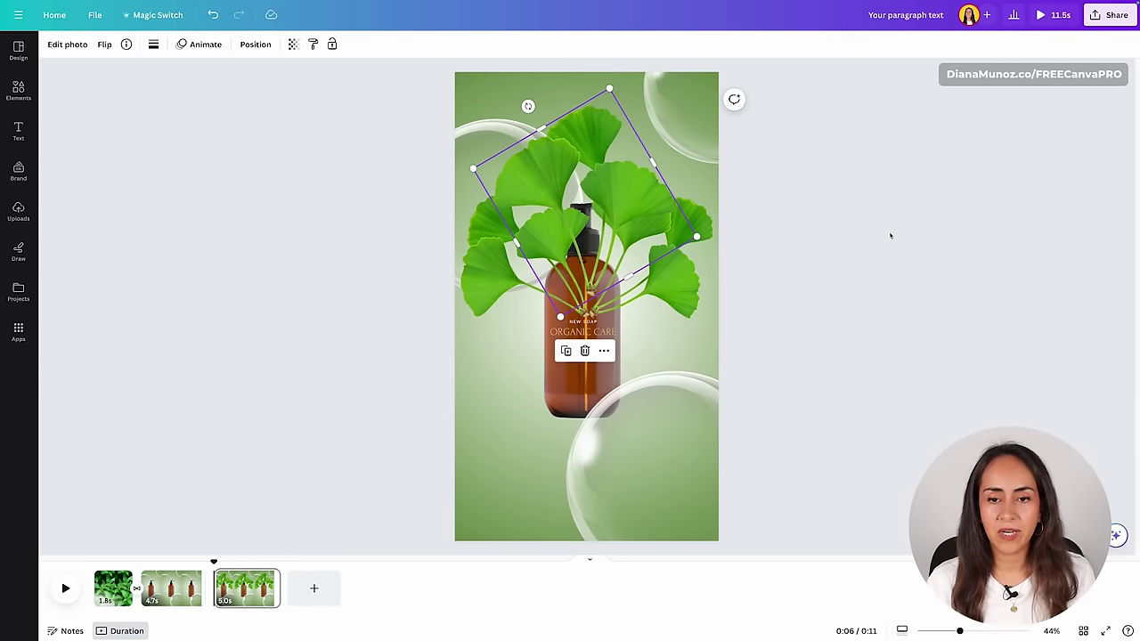
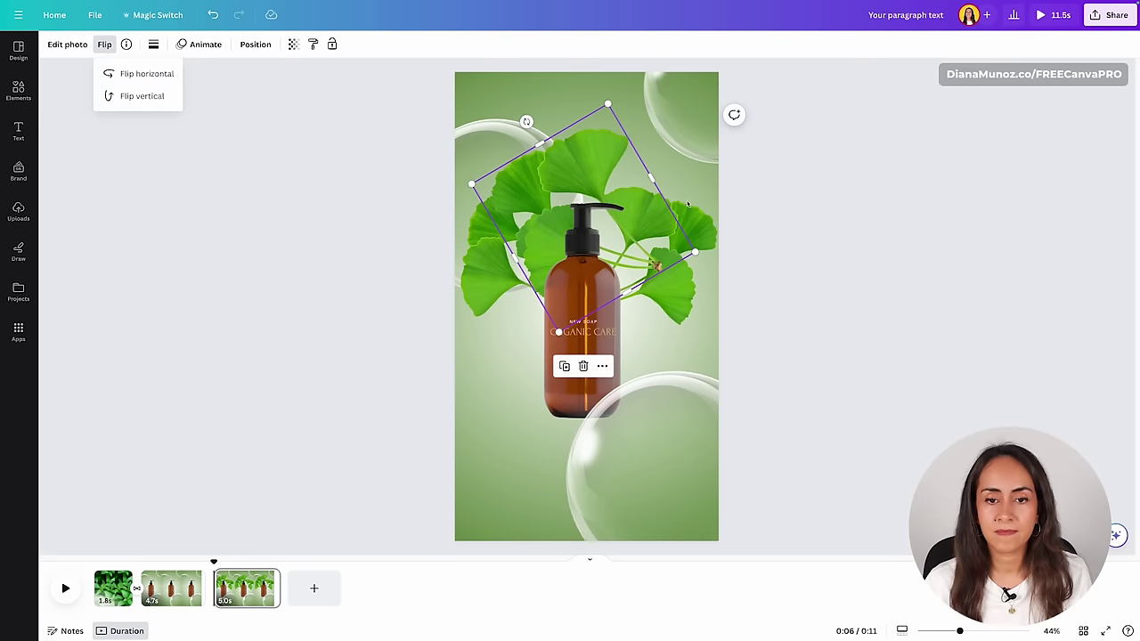
# - Rotate the upper and left ginkgo clusters and adjust the upper one to fan the leaves around the pump behind the bottle
pyautogui.moveTo(526, 121); pyautogui.dragTo(660, 126)
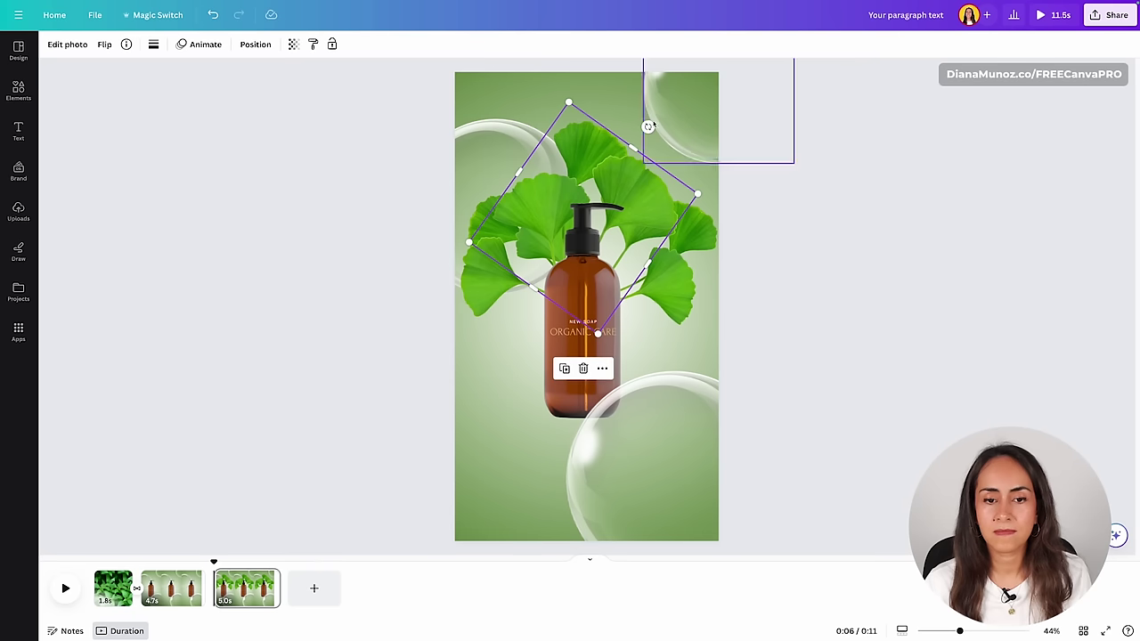
pyautogui.click(762, 238)
pyautogui.click(475, 263)
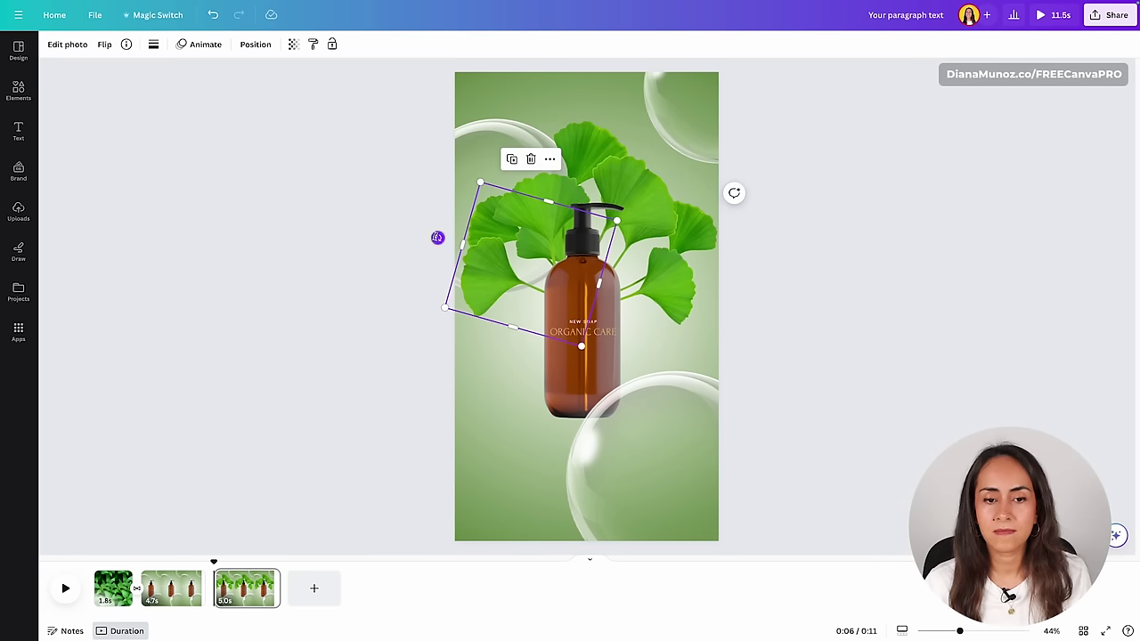
pyautogui.moveTo(437, 238); pyautogui.dragTo(433, 262)
pyautogui.click(764, 275)
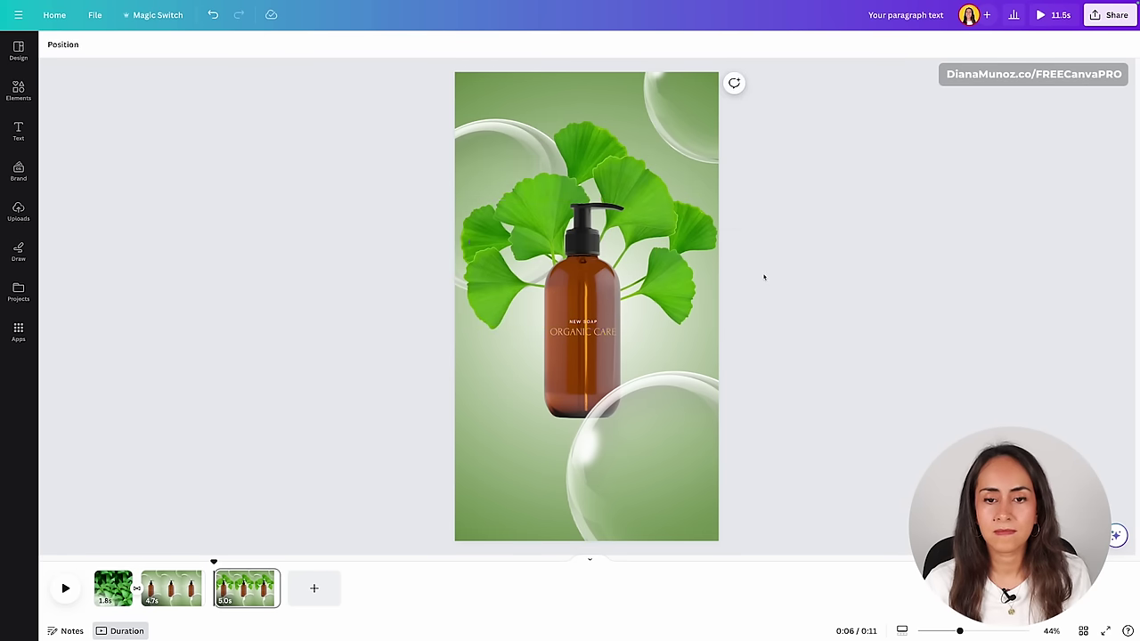
pyautogui.click(613, 182)
pyautogui.click(771, 255)
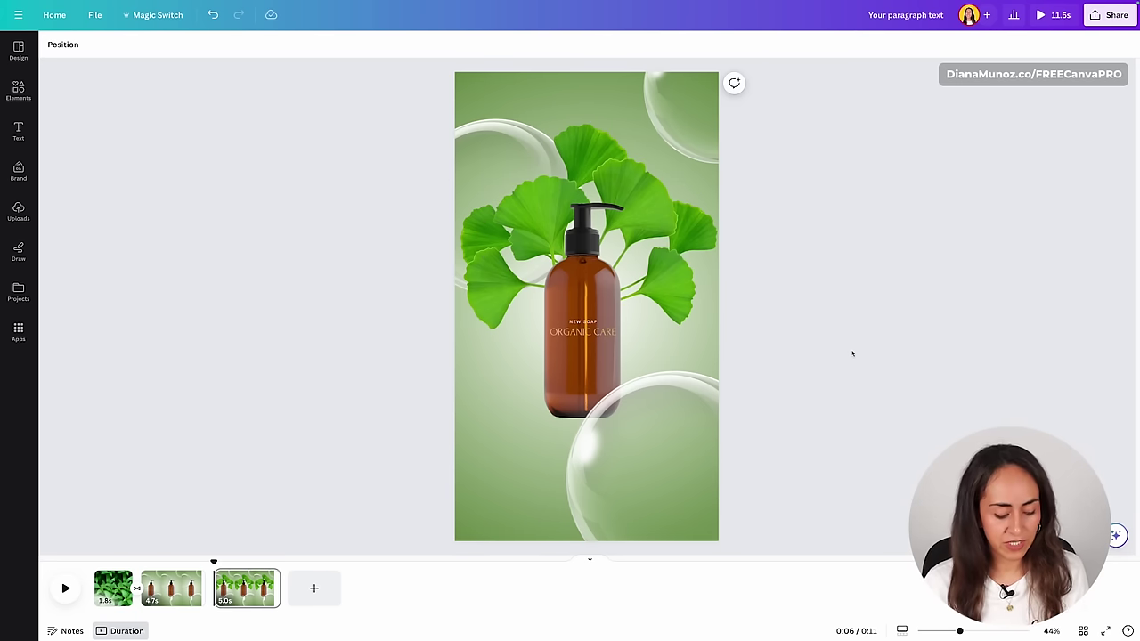
# - Copy the three ginkgo leaf clusters from the third page and paste them onto the second page
pyautogui.keyDown('shift'); pyautogui.click(623, 214); pyautogui.keyUp('shift')
pyautogui.keyDown('shift'); pyautogui.click(587, 157); pyautogui.keyUp('shift')
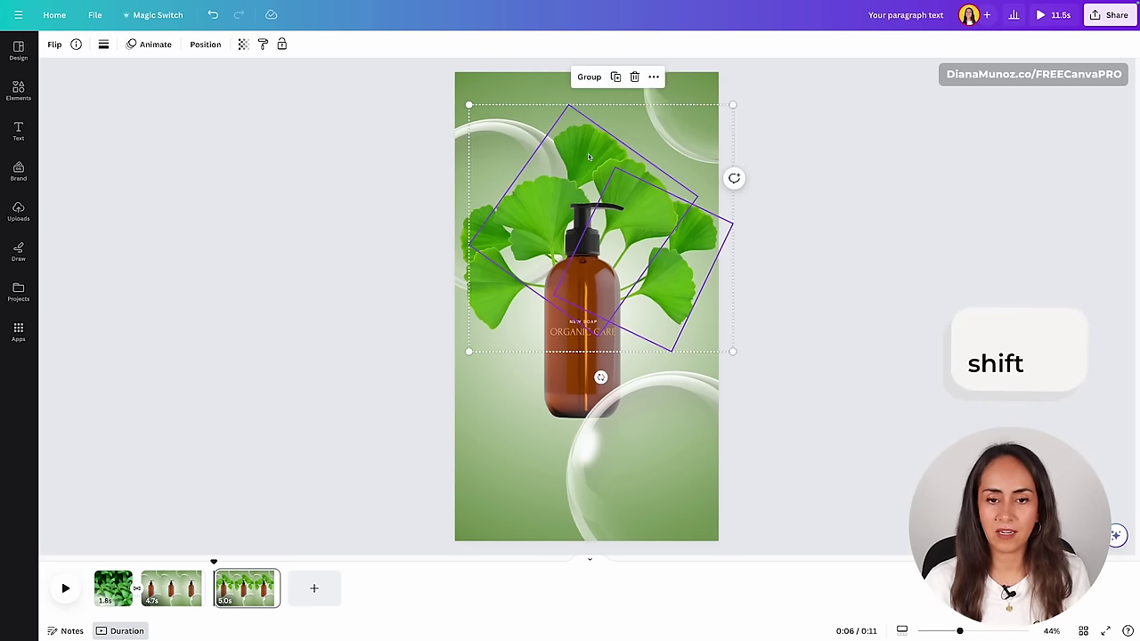
pyautogui.keyDown('shift'); pyautogui.click(516, 258); pyautogui.keyUp('shift')
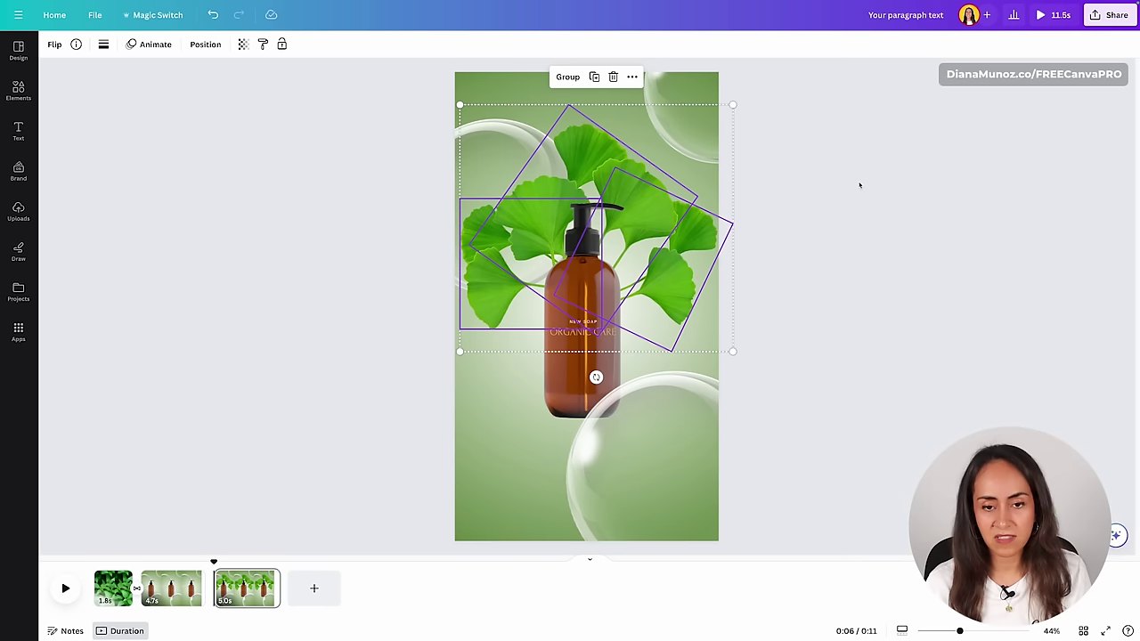
pyautogui.click(175, 590)
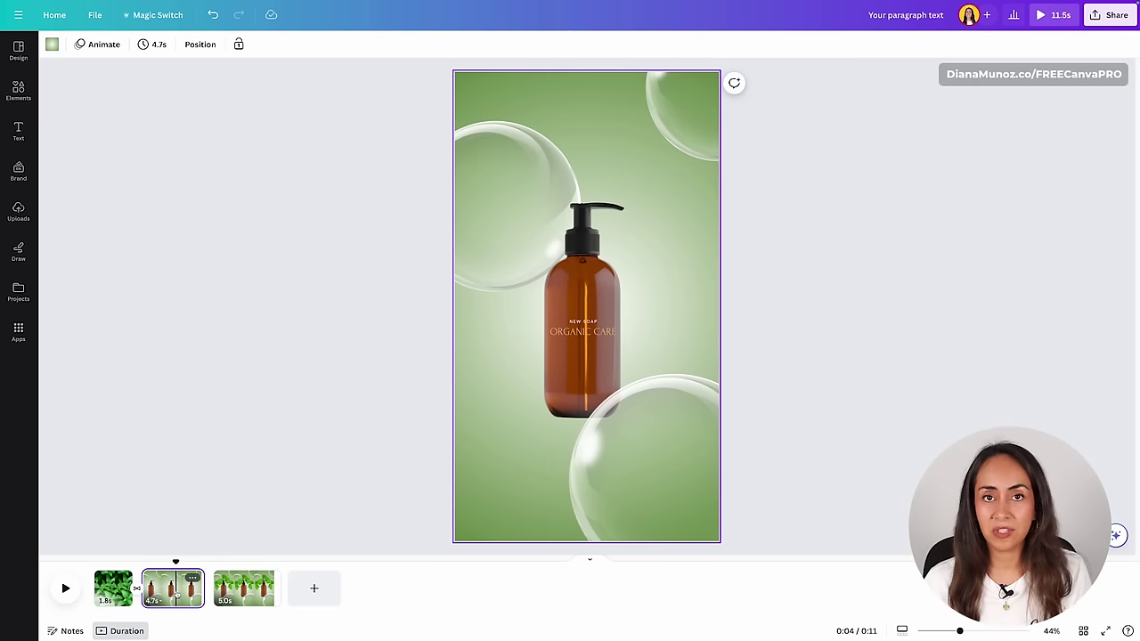
pyautogui.hotkey('ctrl', 'v')
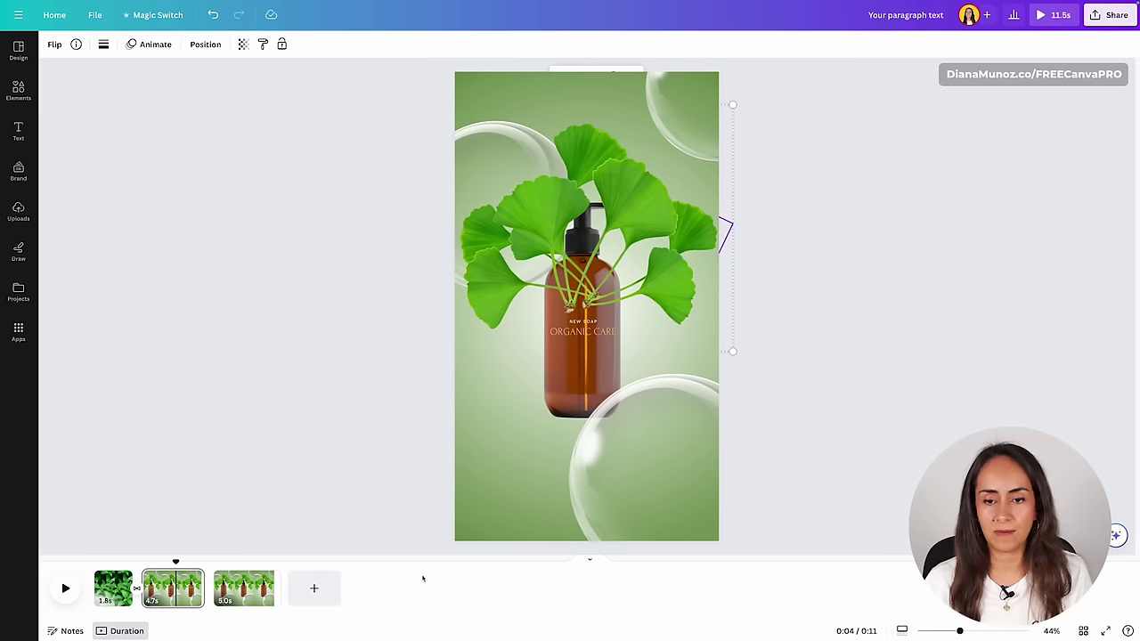
pyautogui.click(423, 579)
# - Shrink the left and right ginkgo clusters on the second page to tiny, rotated copies placed over the bottle's label
pyautogui.click(480, 297)
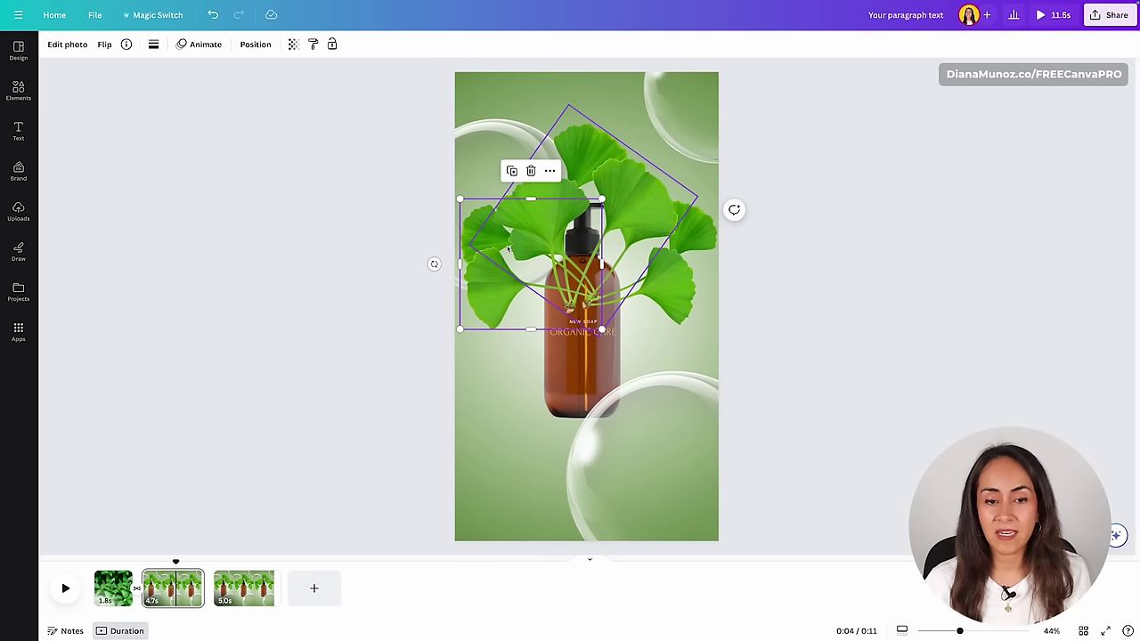
pyautogui.moveTo(460, 199); pyautogui.dragTo(581, 268)
pyautogui.moveTo(584, 346); pyautogui.dragTo(554, 349)
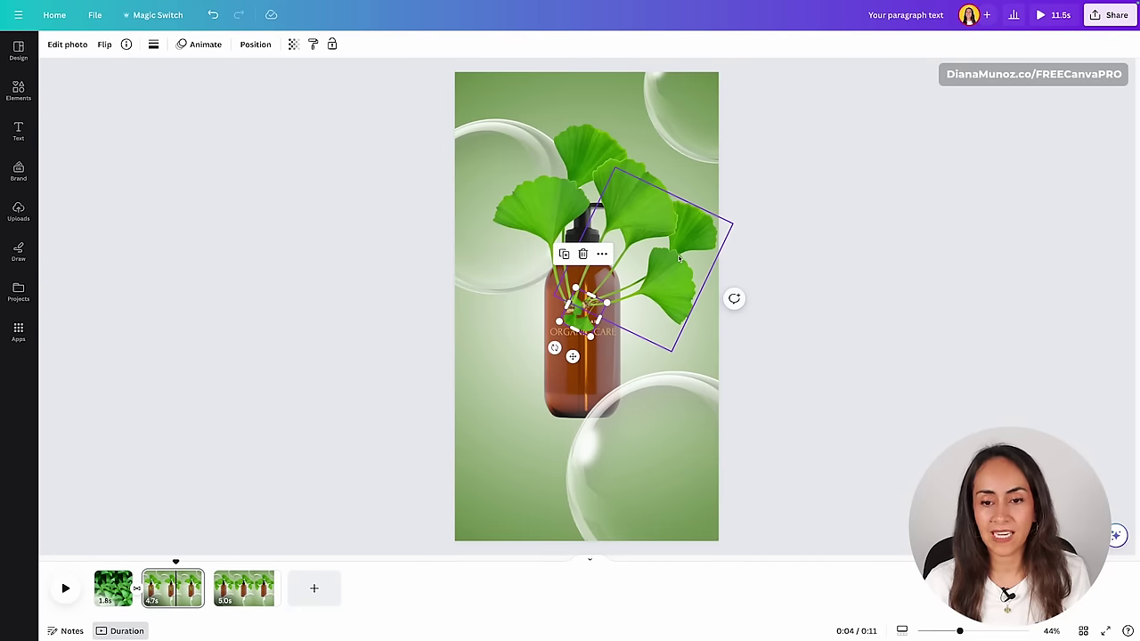
pyautogui.click(678, 259)
pyautogui.moveTo(732, 222); pyautogui.dragTo(558, 253)
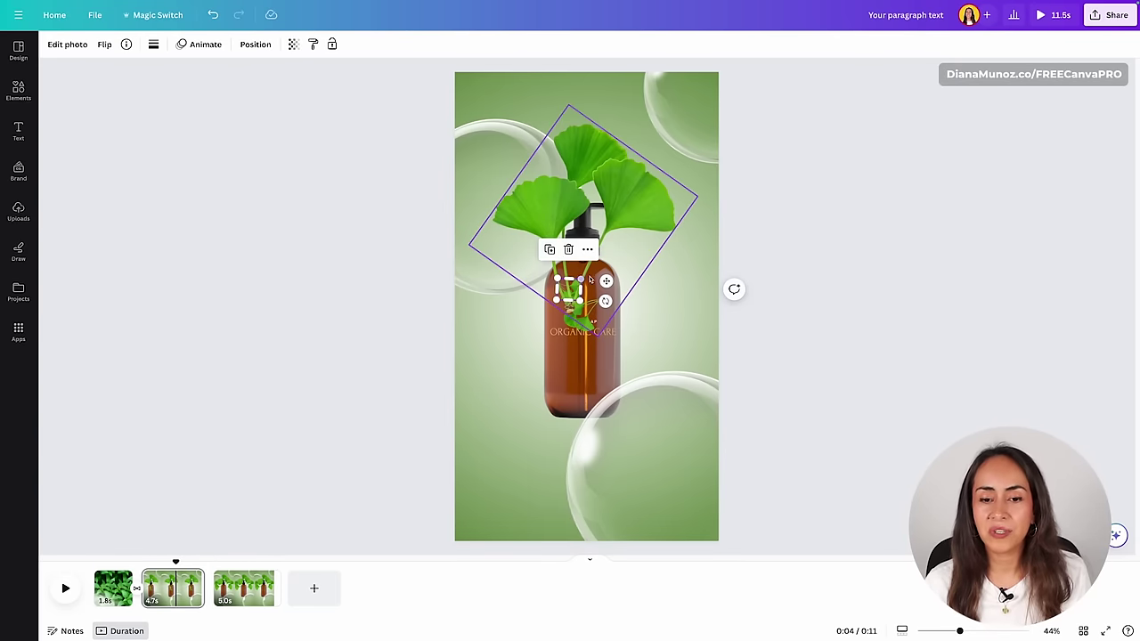
pyautogui.moveTo(577, 303)
pyautogui.mouseDown()
pyautogui.moveTo(588, 326)
pyautogui.moveTo(586, 312)
pyautogui.mouseUp()
pyautogui.hotkey('ctrl', 'z')
pyautogui.hotkey('ctrl', 'z')
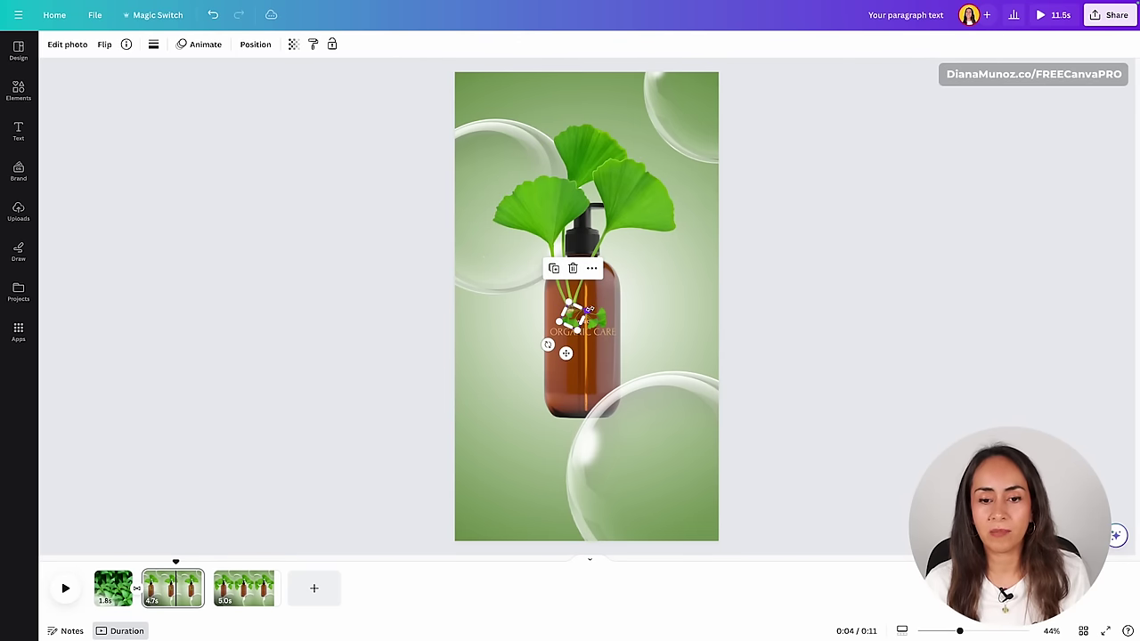
# - Shrink the upper ginkgo cluster onto the bottle and move all three cluster layers behind the bottle
pyautogui.click(640, 219)
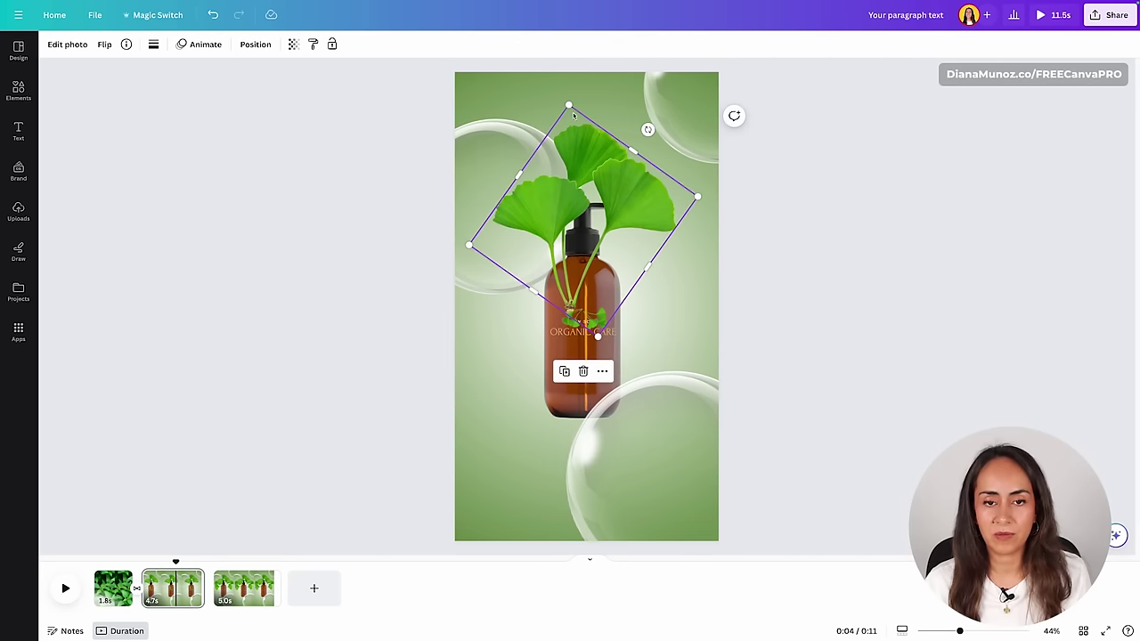
pyautogui.moveTo(573, 114); pyautogui.dragTo(588, 307)
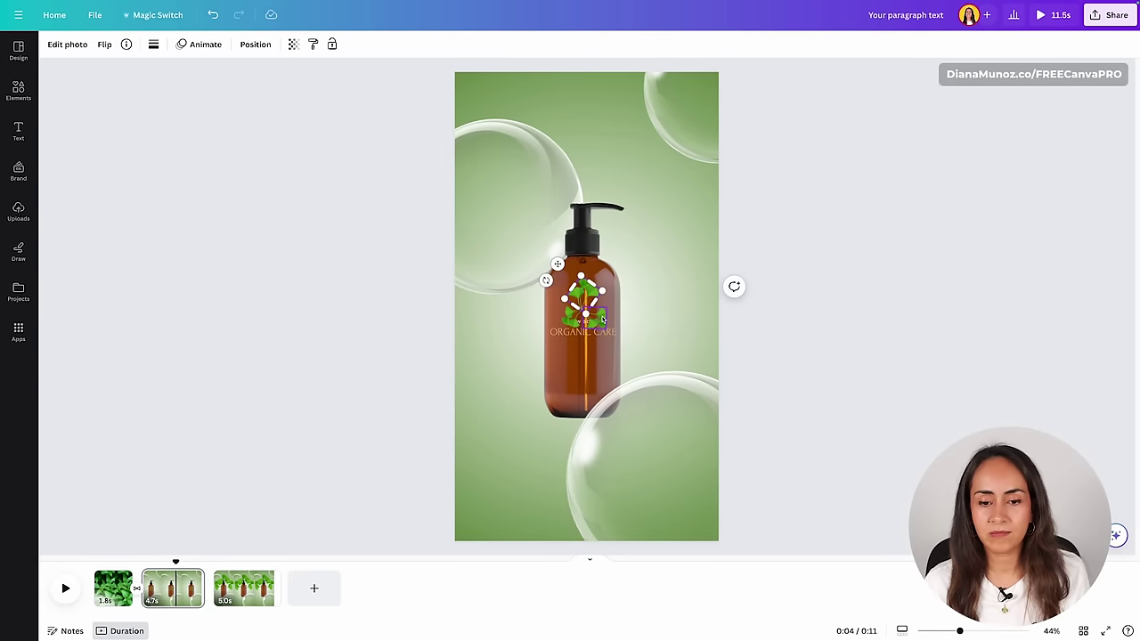
pyautogui.keyDown('shift'); pyautogui.click(599, 326); pyautogui.keyUp('shift')
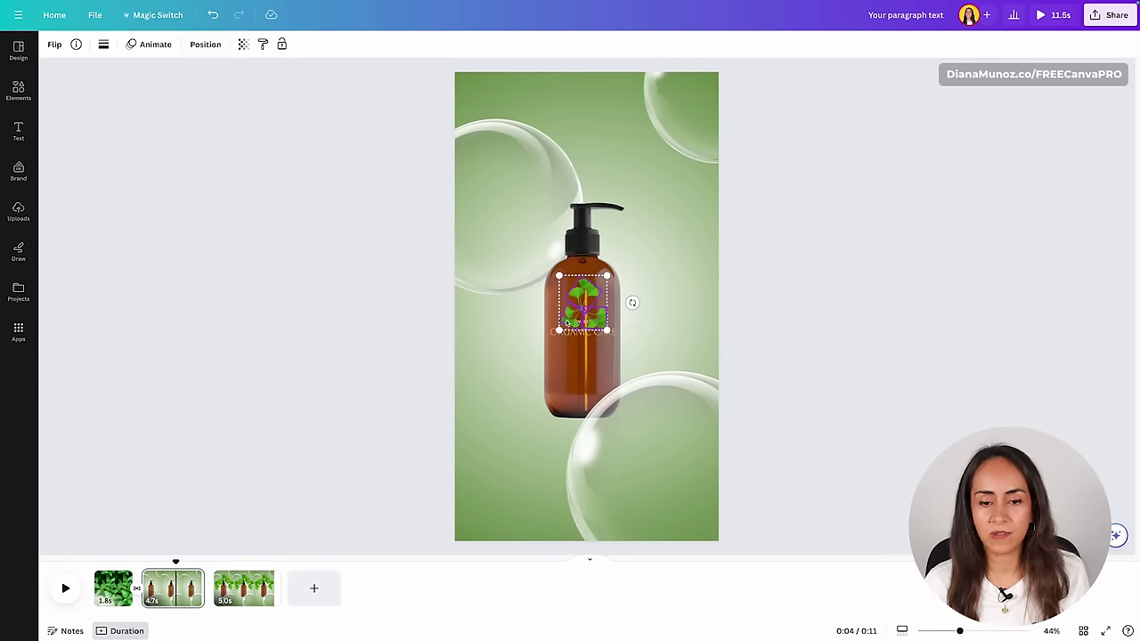
pyautogui.click(204, 44)
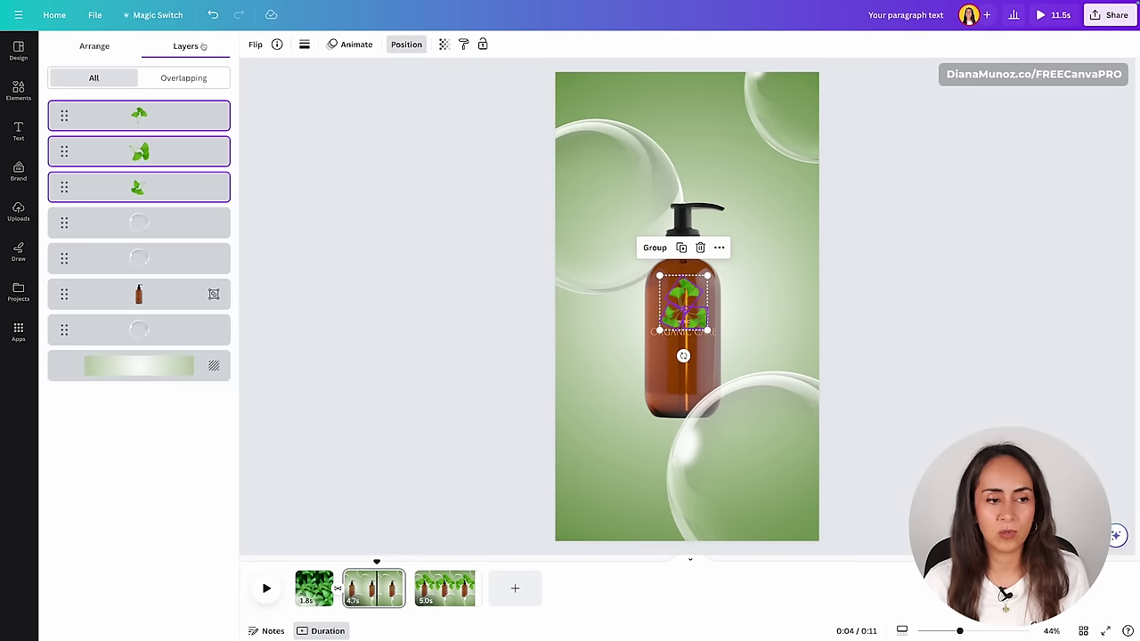
pyautogui.moveTo(122, 118); pyautogui.dragTo(75, 308)
pyautogui.click(974, 255)
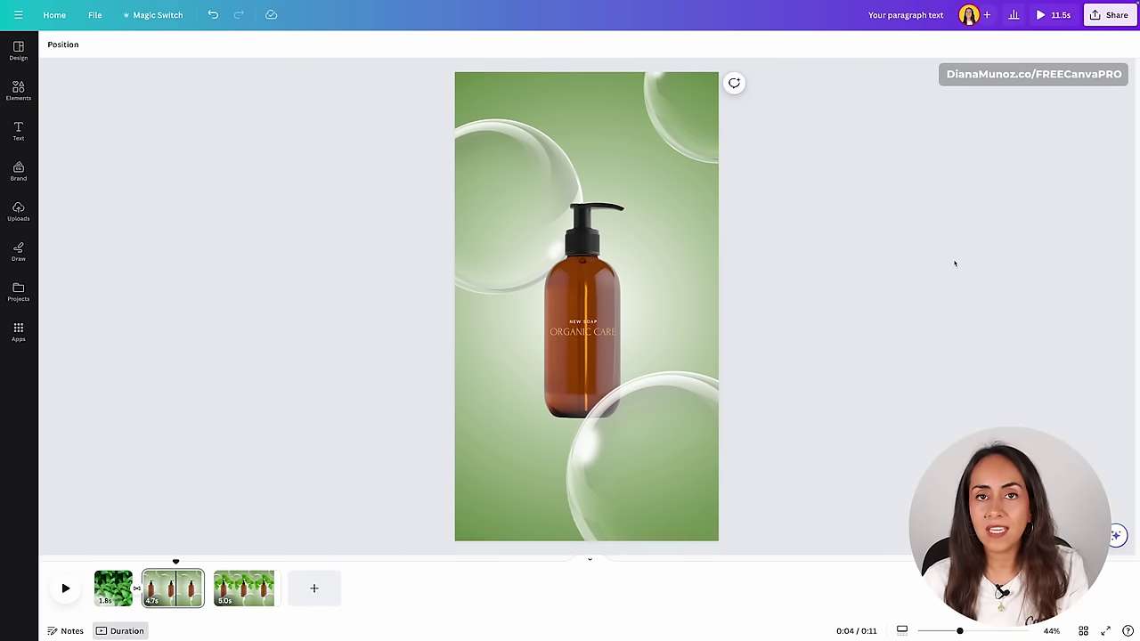
# - Add a Match & Move transition between the second and third pages and scrub through it to preview the leaves' motion
pyautogui.click(247, 592)
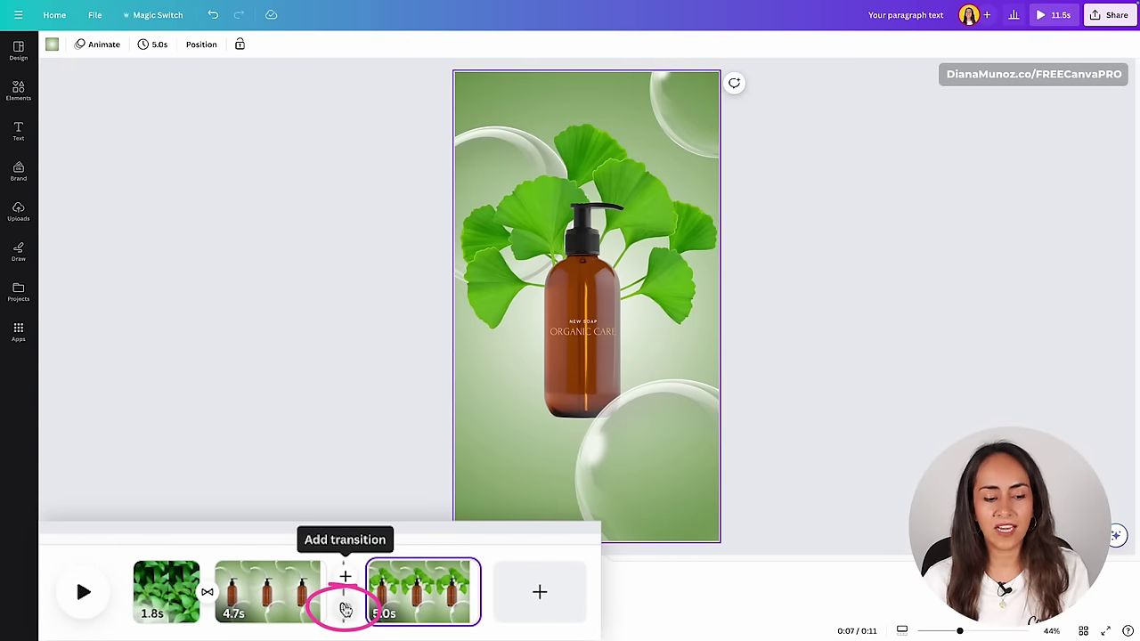
pyautogui.click(346, 609)
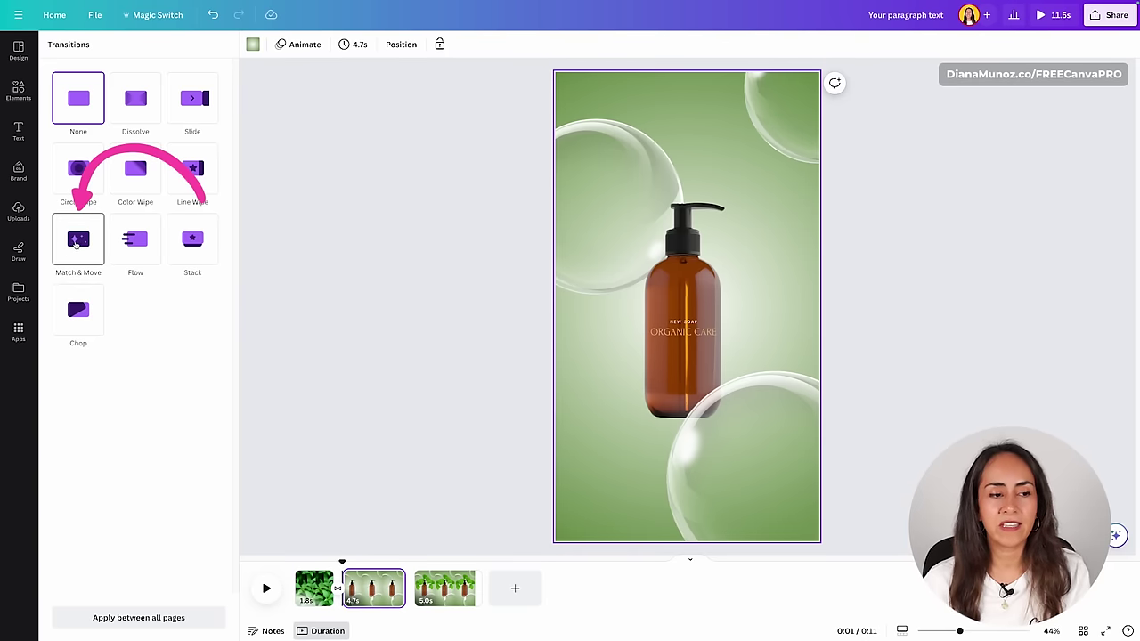
pyautogui.click(80, 245)
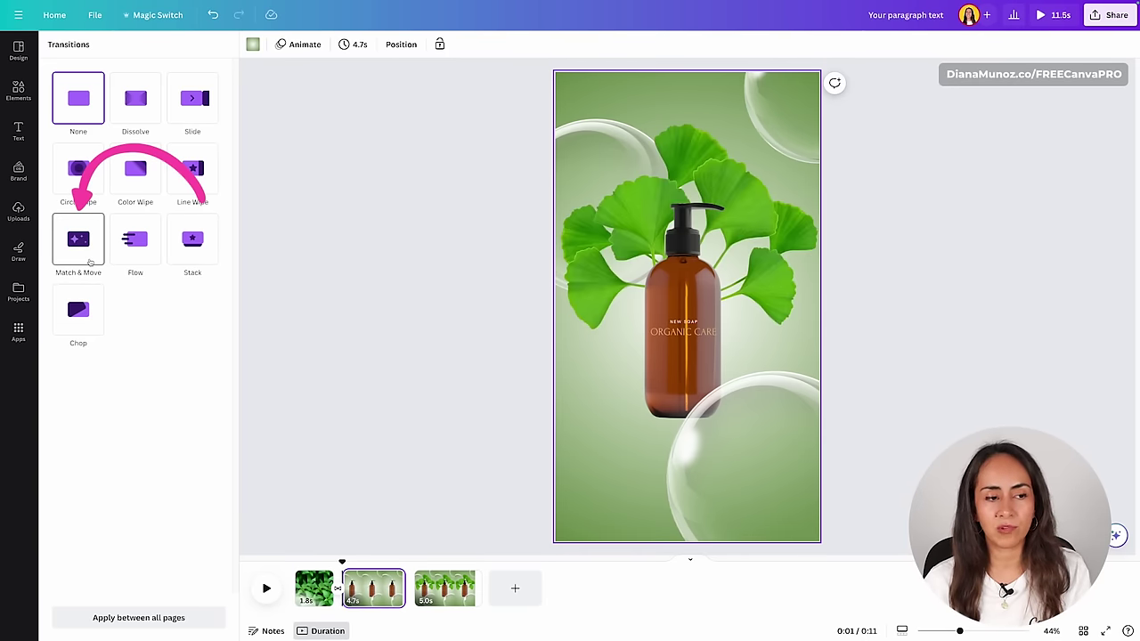
pyautogui.moveTo(347, 560); pyautogui.dragTo(398, 560)
pyautogui.moveTo(497, 543); pyautogui.dragTo(403, 565)
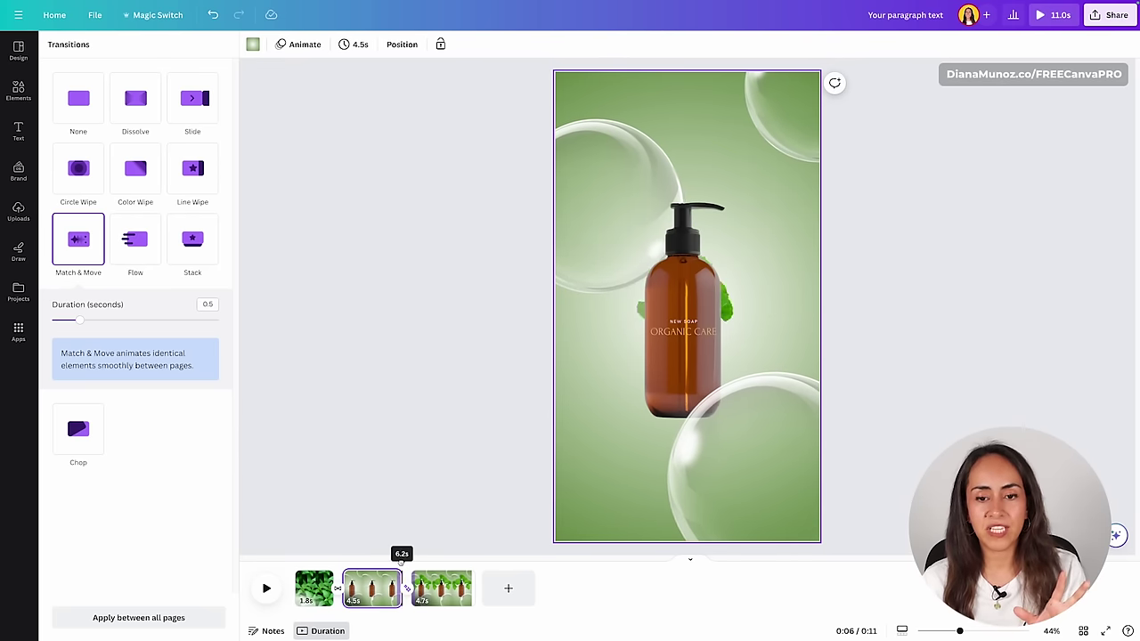
pyautogui.moveTo(410, 561); pyautogui.dragTo(380, 561)
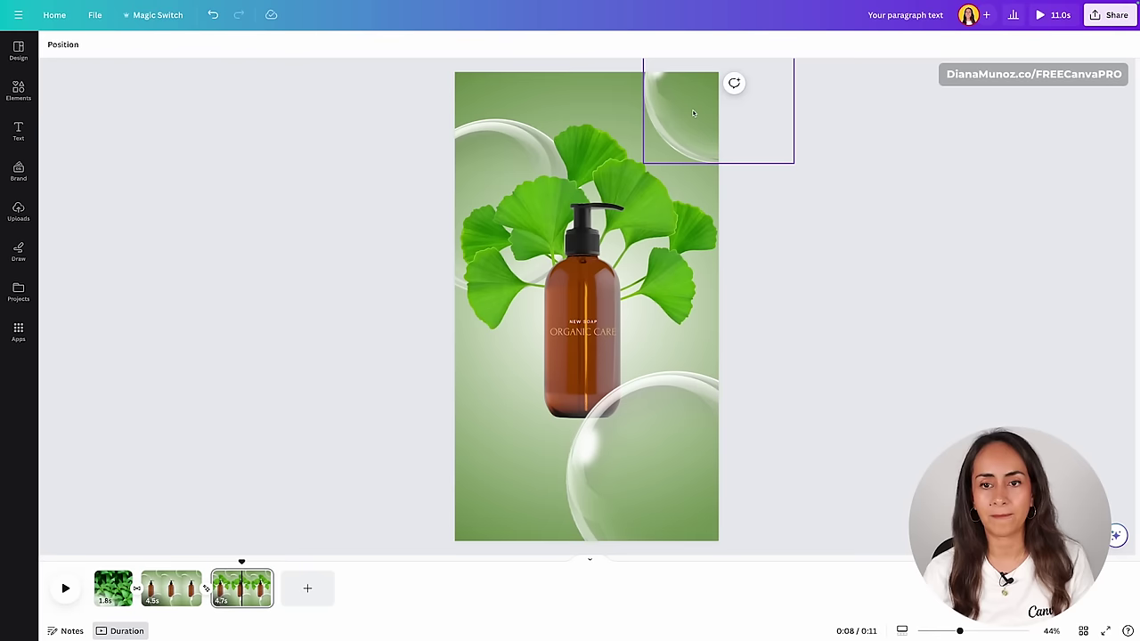
# - Set the Breathe animation of all three bubbles on the third page to scale In and preview the timeline
pyautogui.click(688, 110)
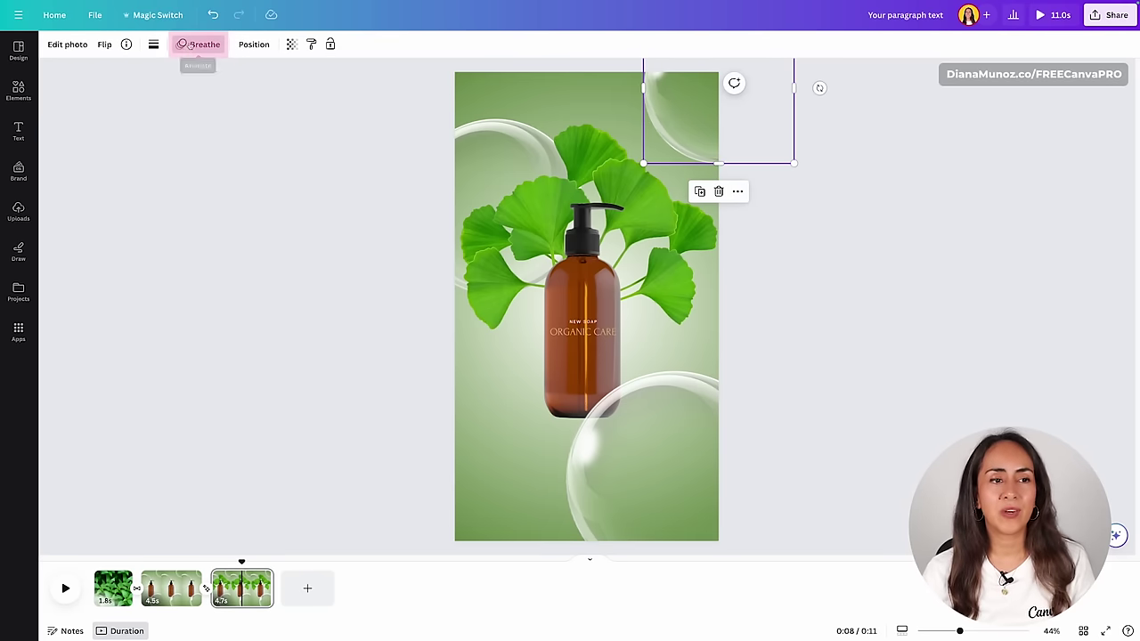
pyautogui.click(204, 45)
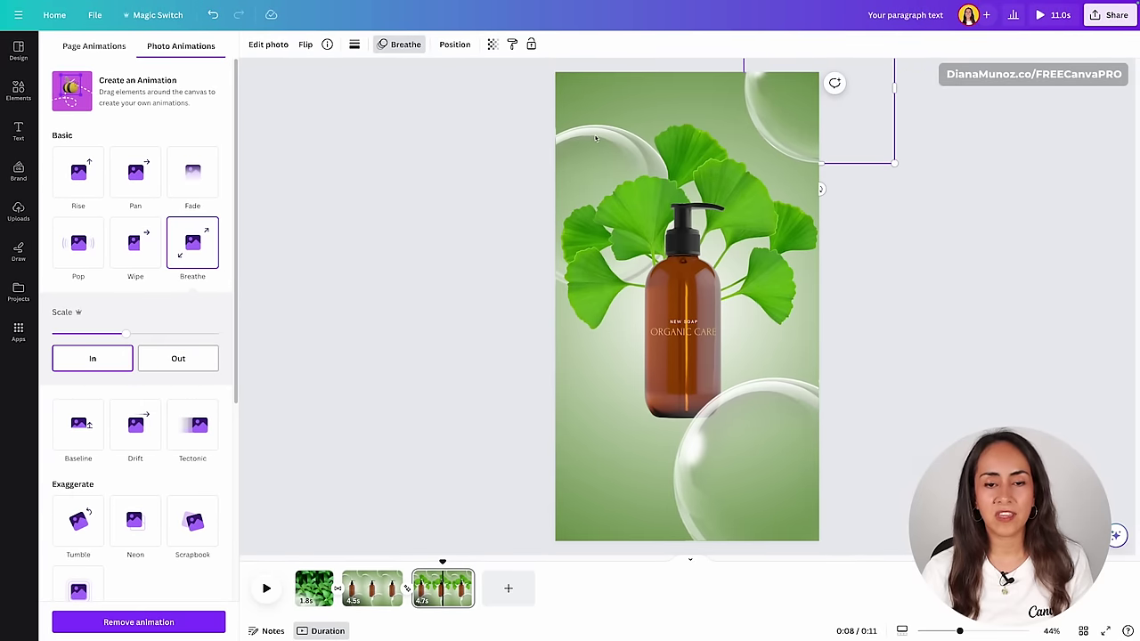
pyautogui.click(1031, 34)
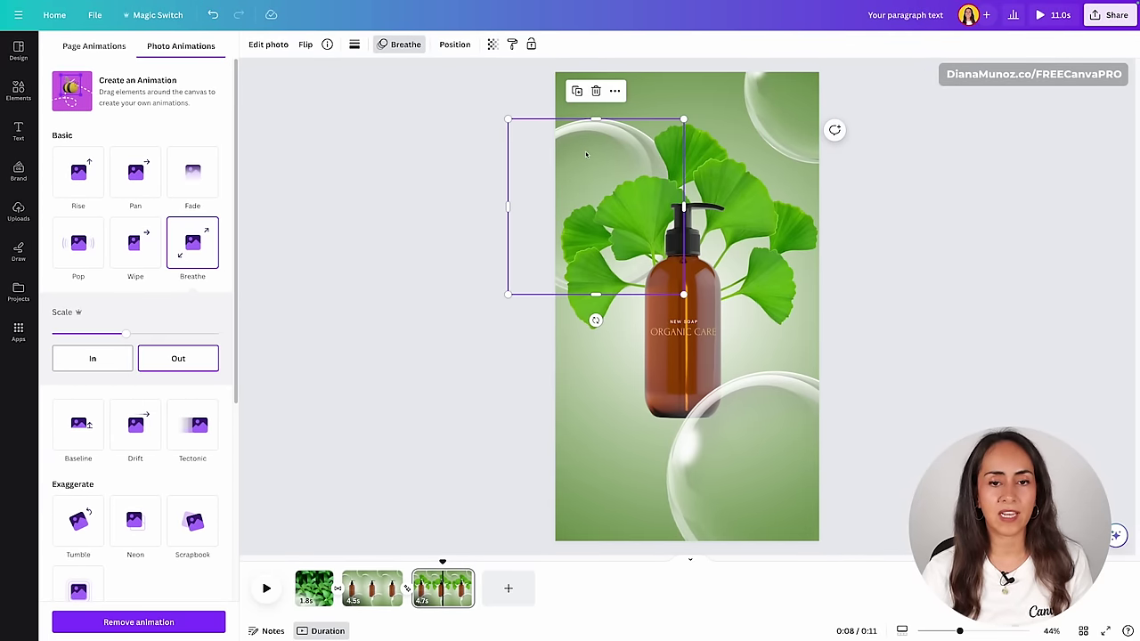
pyautogui.click(93, 358)
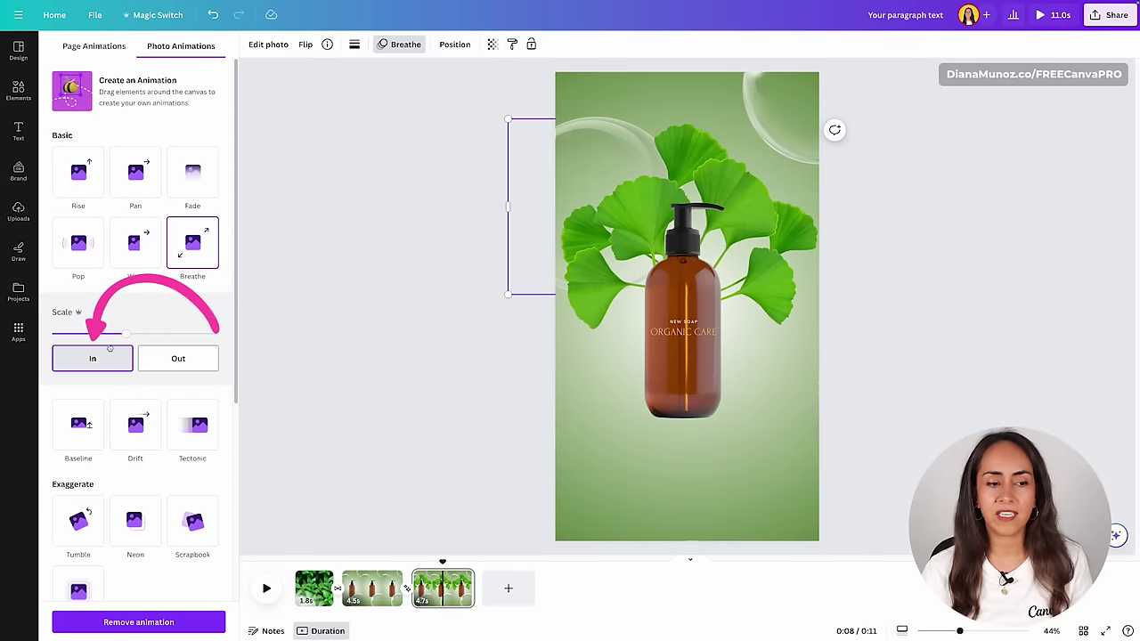
pyautogui.click(731, 427)
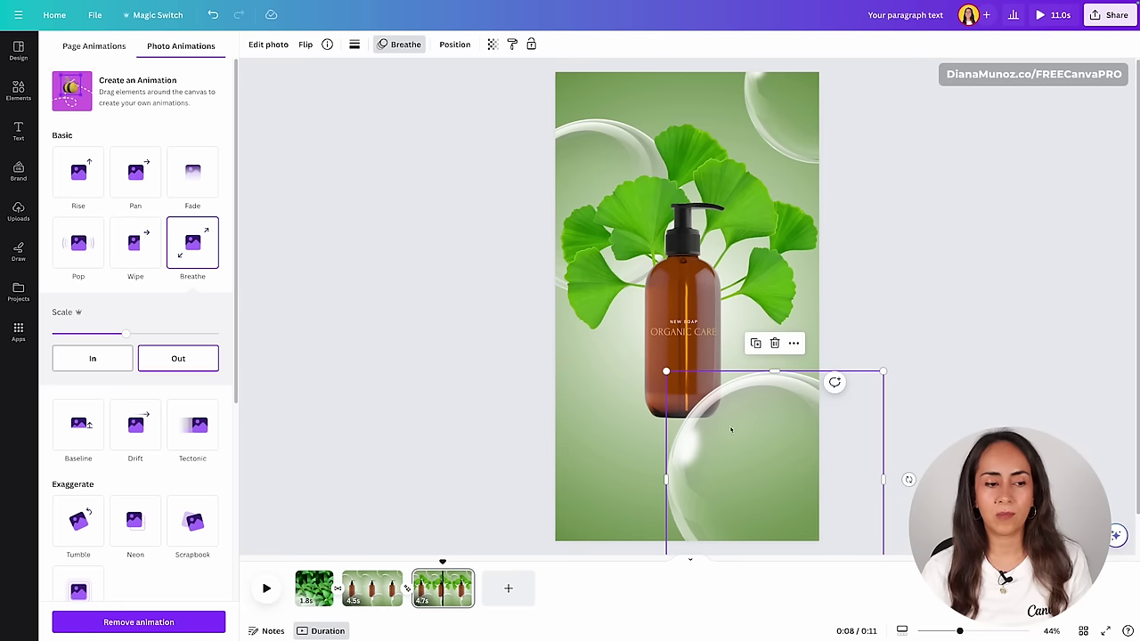
pyautogui.click(92, 358)
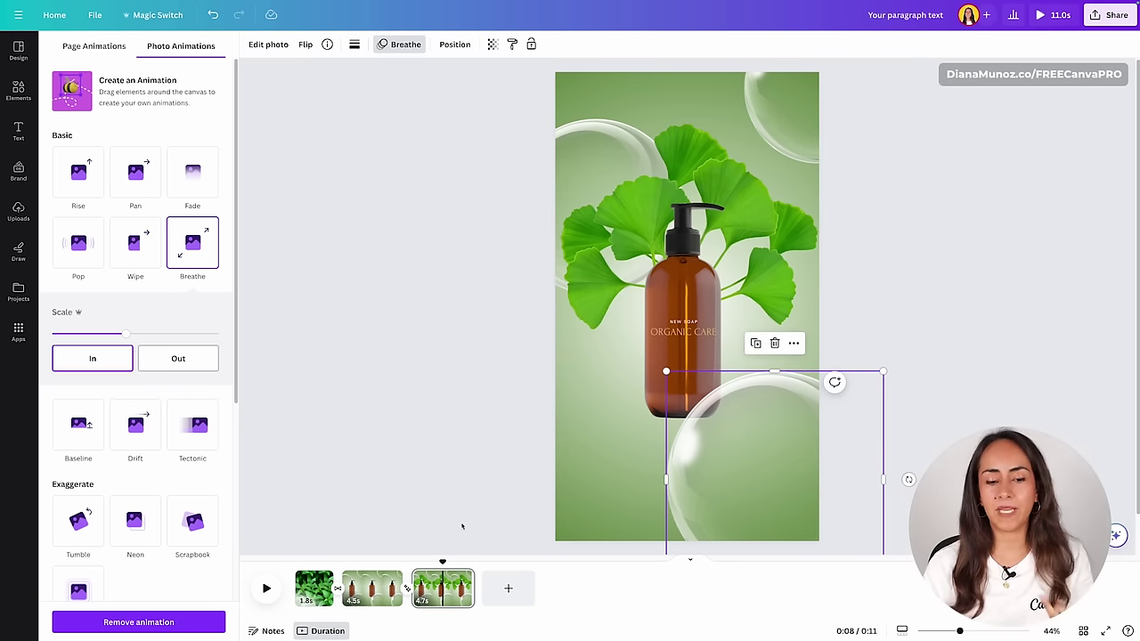
pyautogui.moveTo(443, 561); pyautogui.dragTo(471, 564)
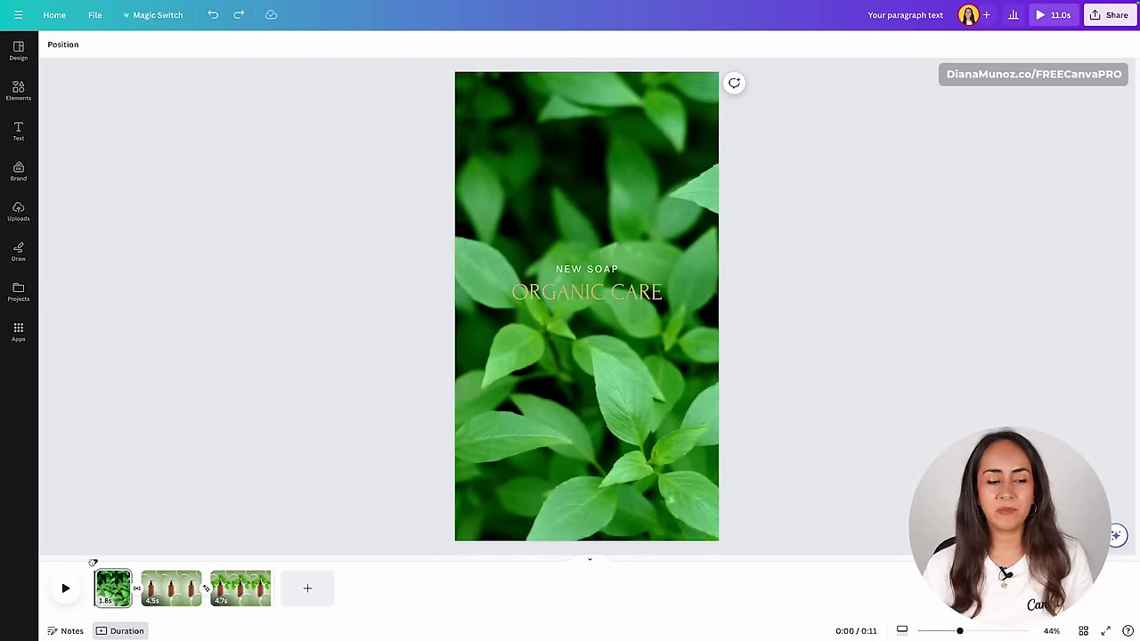
pyautogui.moveTo(93, 563); pyautogui.dragTo(242, 565)
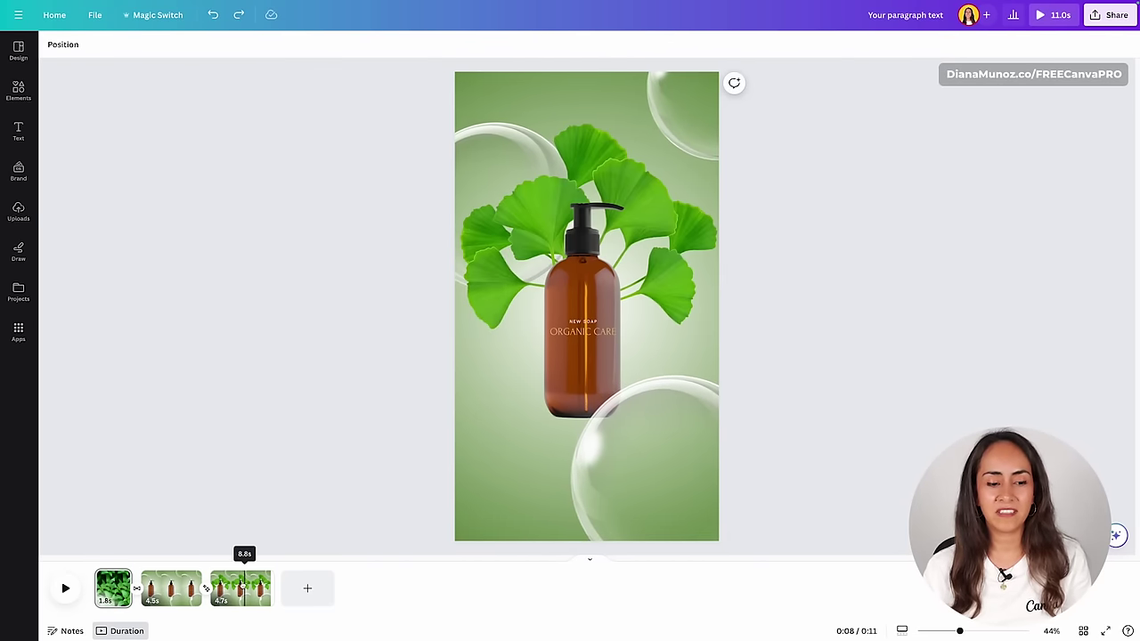
# - Shorten the second and third pages to 2.4 seconds each and duplicate the third page
pyautogui.click(194, 595)
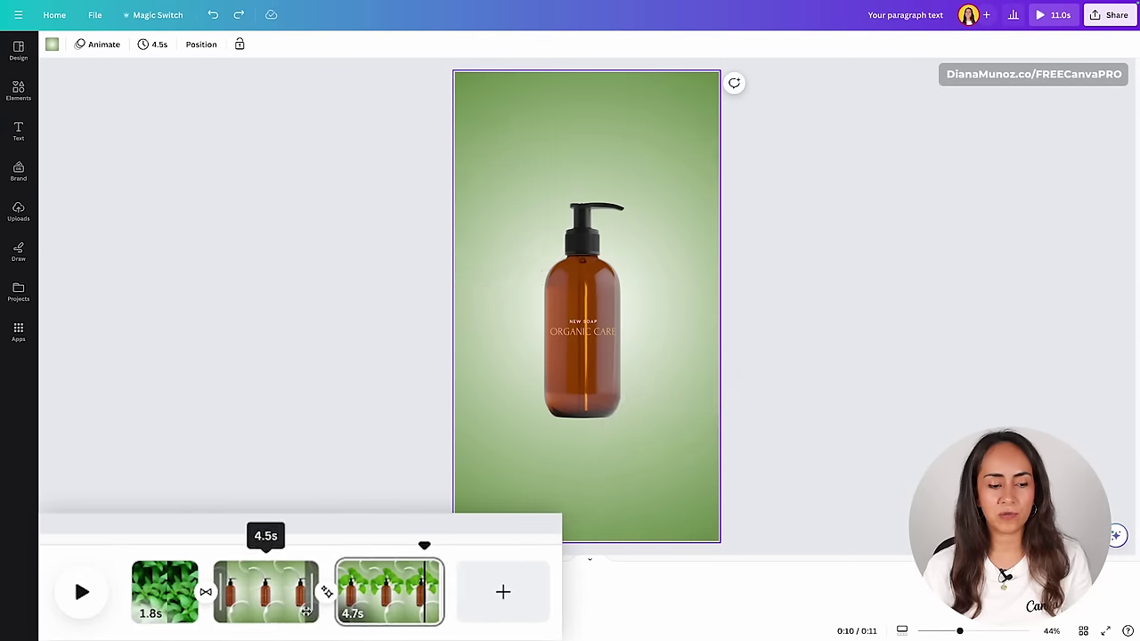
pyautogui.moveTo(305, 611); pyautogui.dragTo(269, 610)
pyautogui.moveTo(401, 611); pyautogui.dragTo(350, 613)
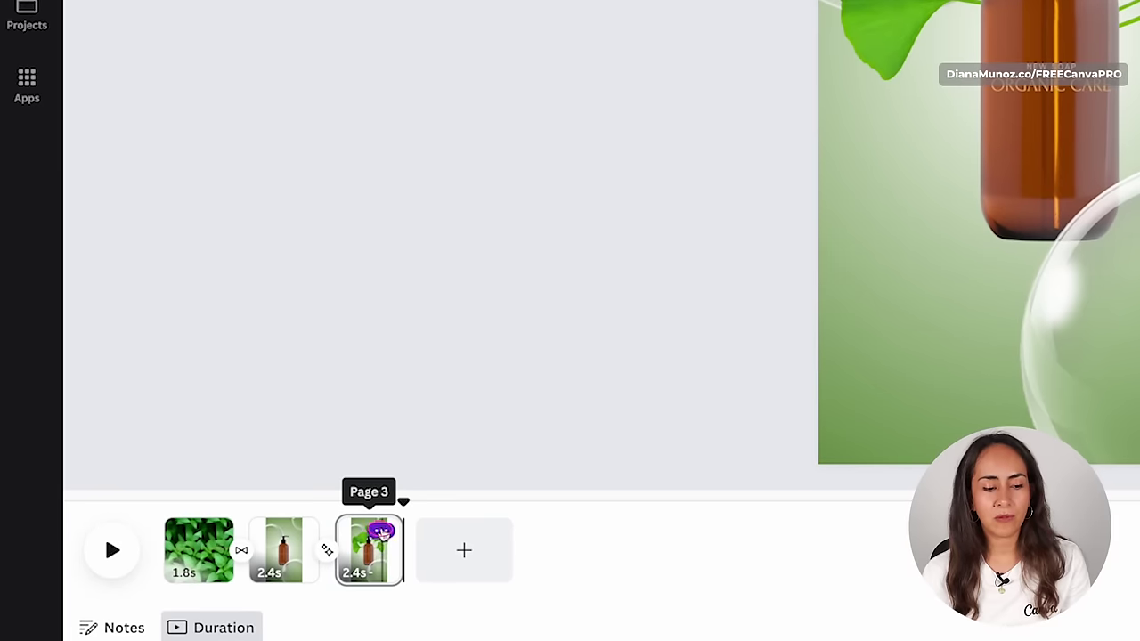
pyautogui.click(382, 532)
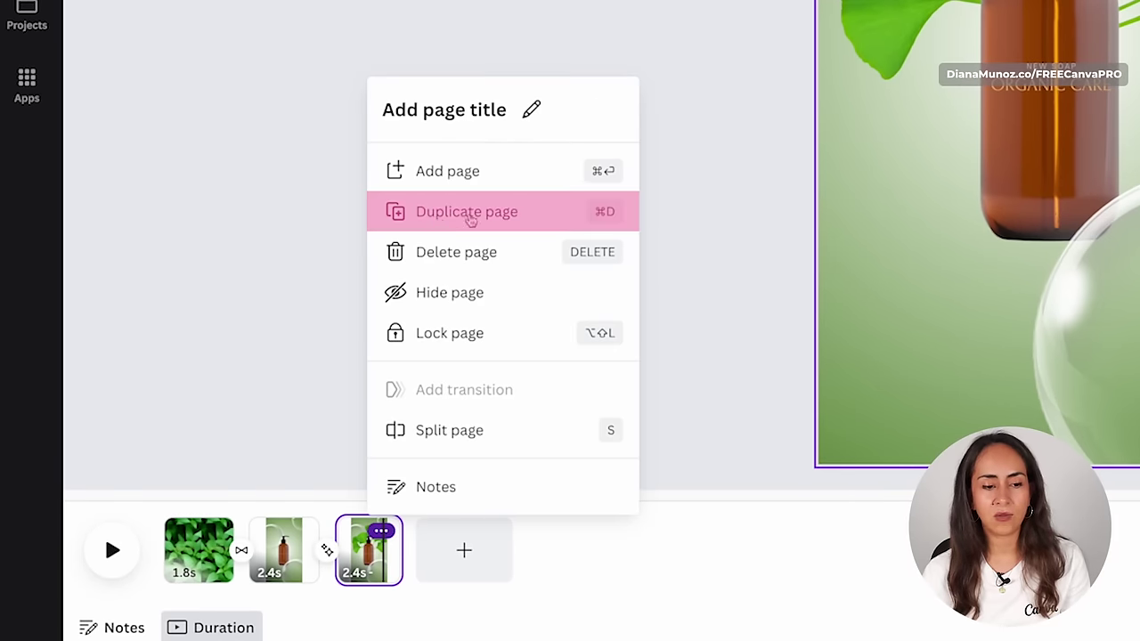
pyautogui.click(557, 214)
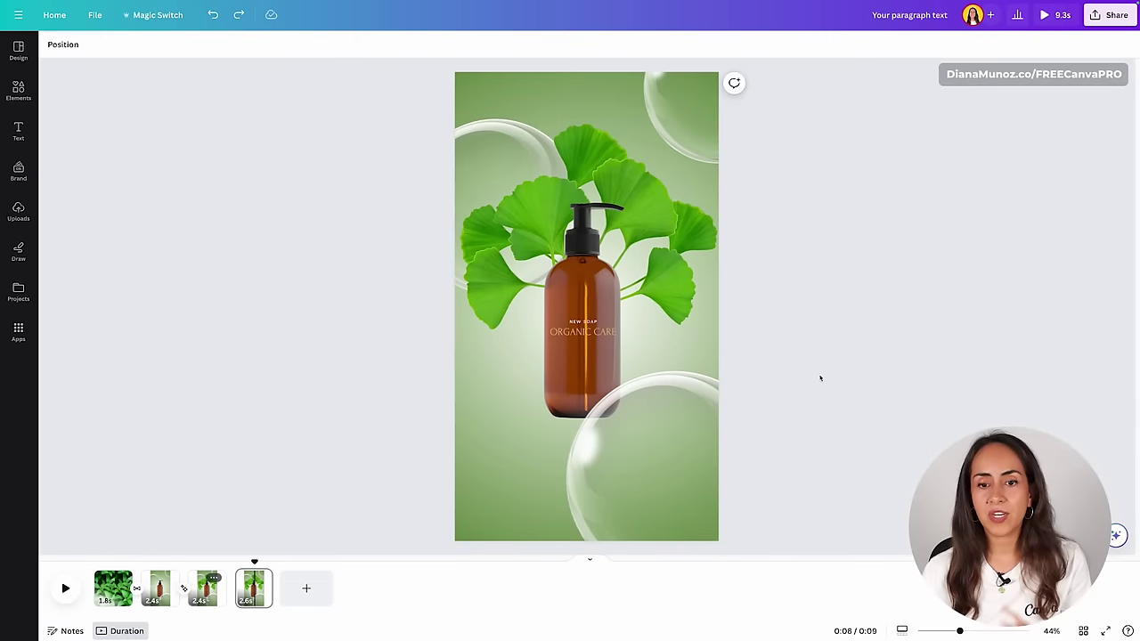
# - Delete the three bubbles and all ginkgo clusters from the duplicated page, keeping only the bottle and background
pyautogui.click(672, 406)
pyautogui.press('Delete')
pyautogui.click(651, 285)
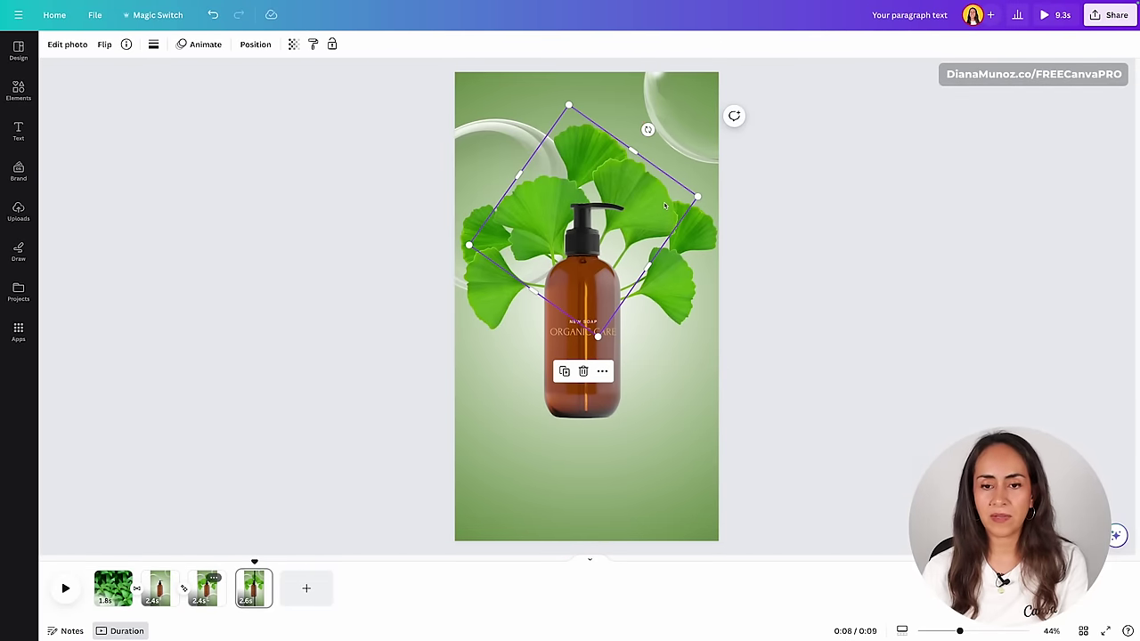
pyautogui.click(699, 134)
pyautogui.press('Delete')
pyautogui.click(682, 257)
pyautogui.press('Delete')
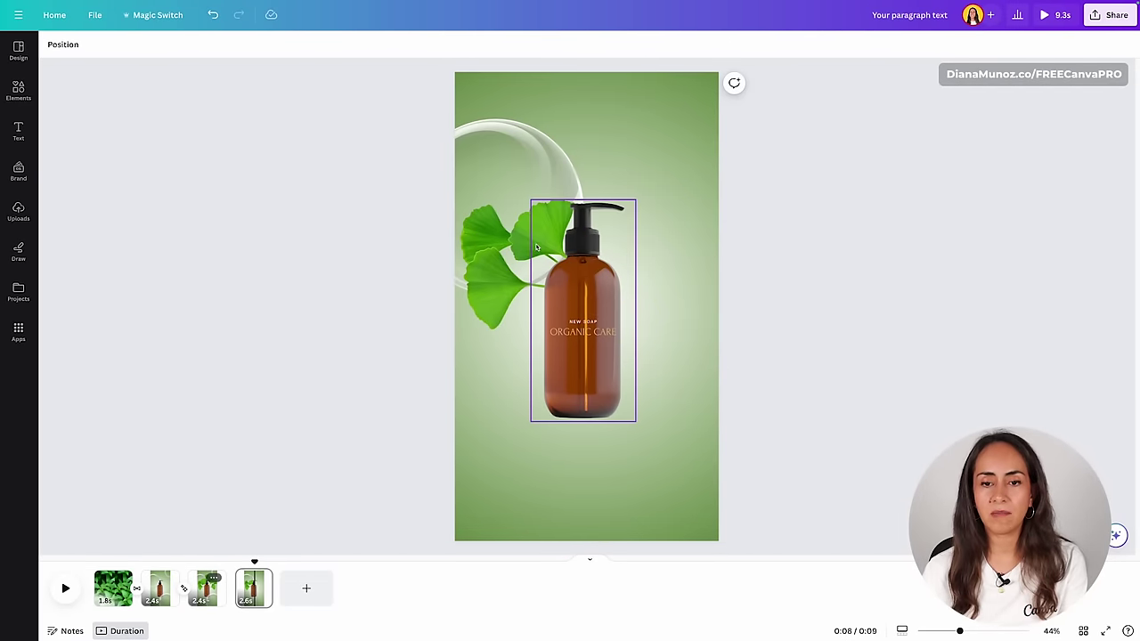
pyautogui.click(534, 248)
pyautogui.press('Delete')
pyautogui.click(486, 187)
pyautogui.press('Delete')
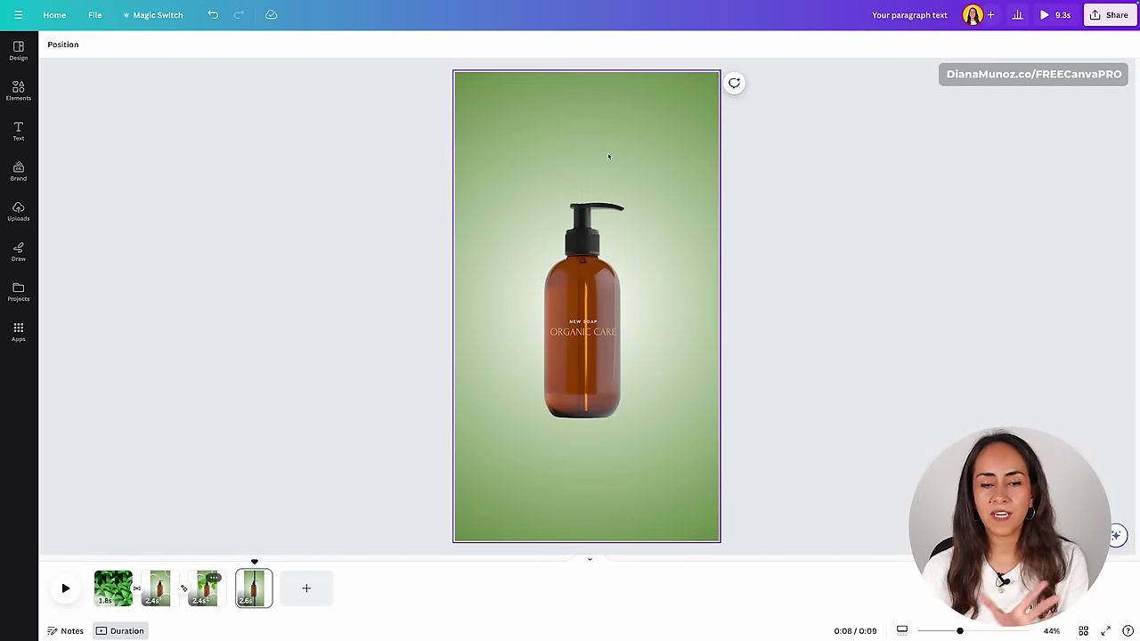
# - Apply the Wiggle motion effect to the bottle group on the fourth page and lower its intensity
pyautogui.click(623, 203)
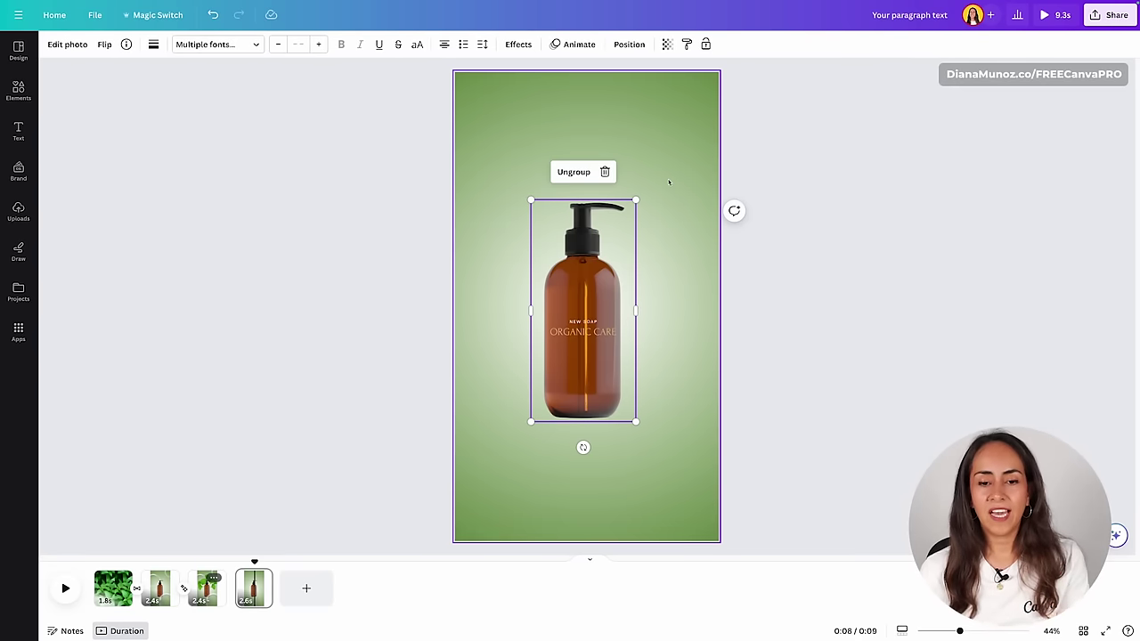
pyautogui.click(566, 43)
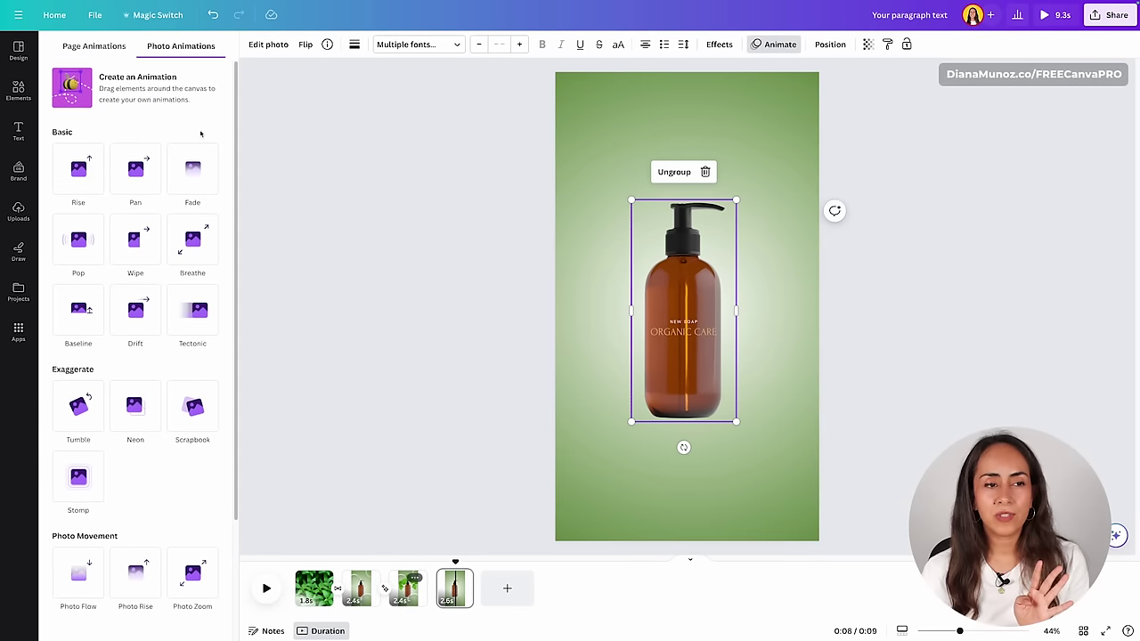
pyautogui.scroll(-3, 199, 142)
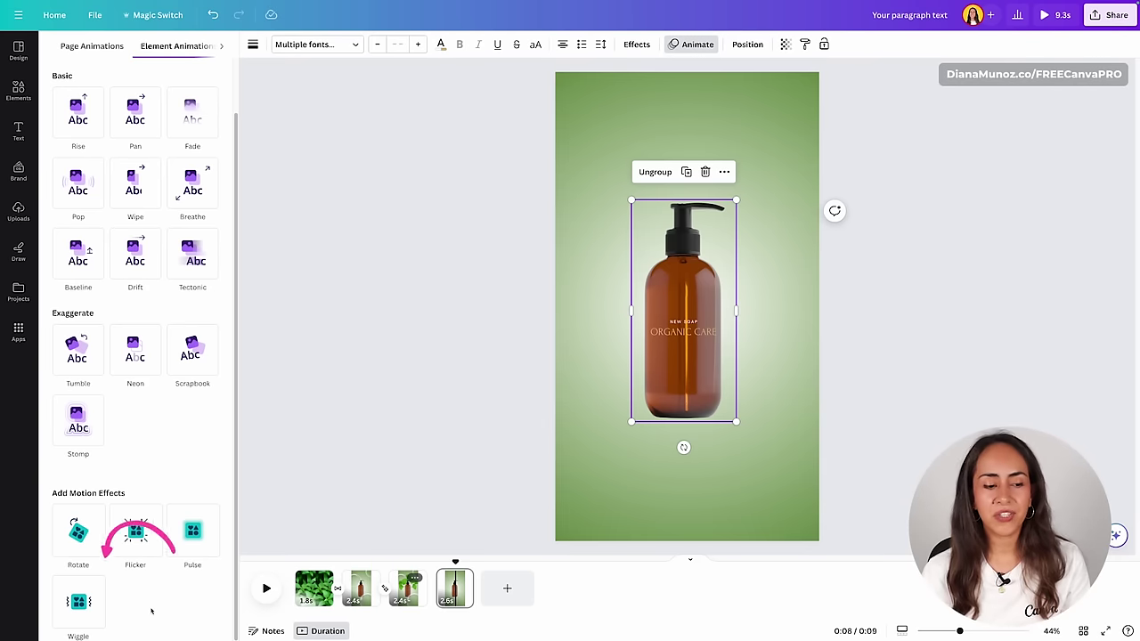
pyautogui.click(78, 602)
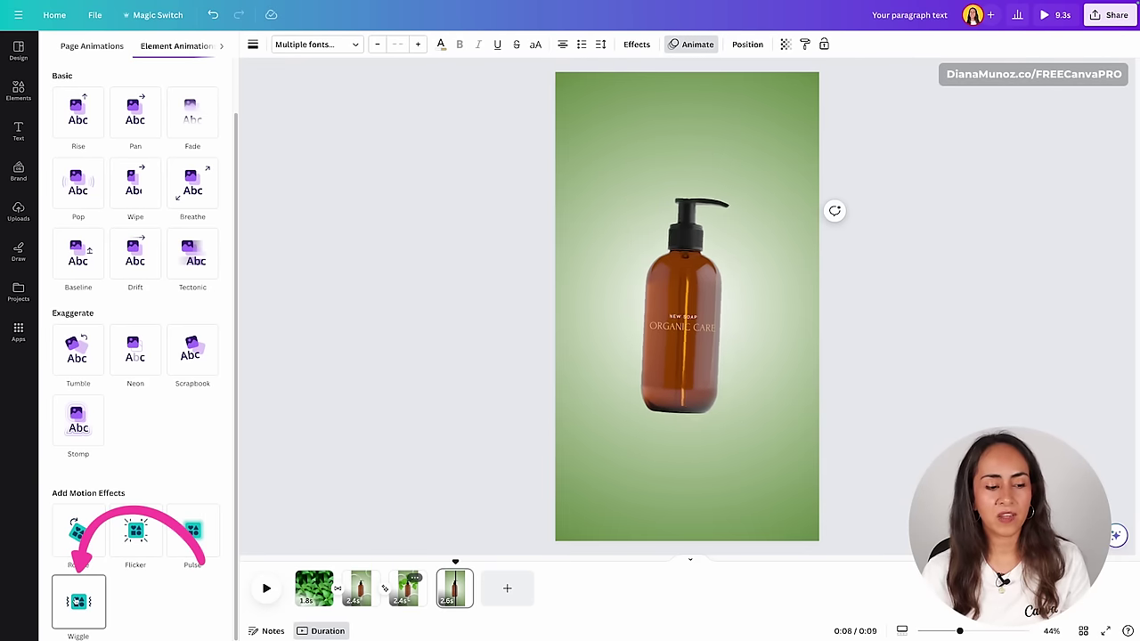
pyautogui.moveTo(142, 580); pyautogui.dragTo(106, 580)
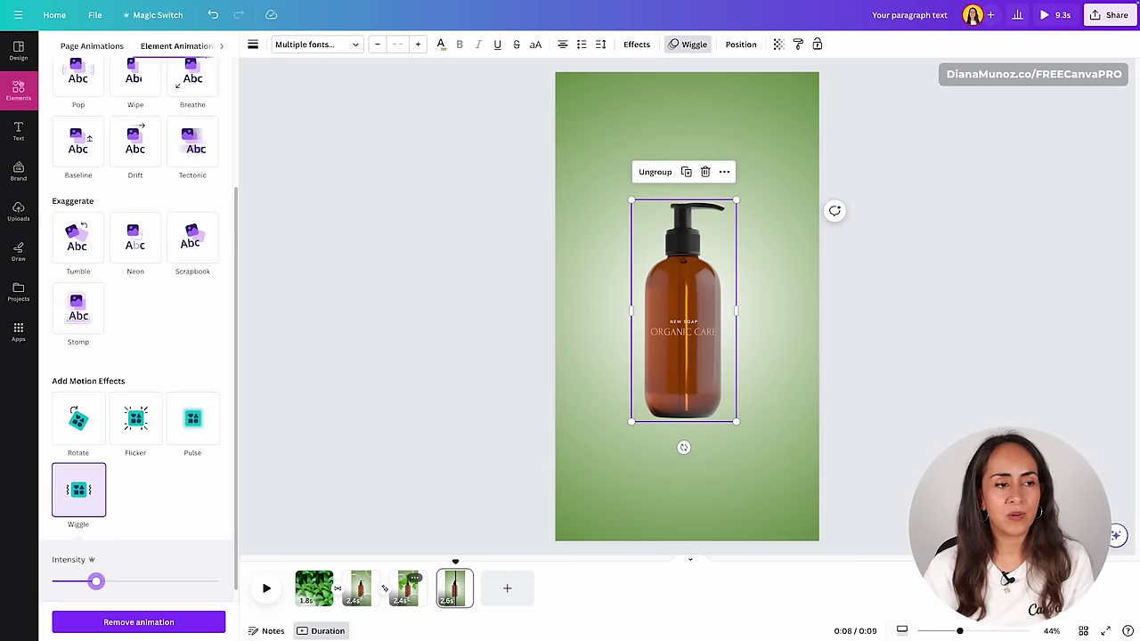
# - Search the elements library for "bubble" and show only videos
pyautogui.click(18, 90)
pyautogui.click(146, 49)
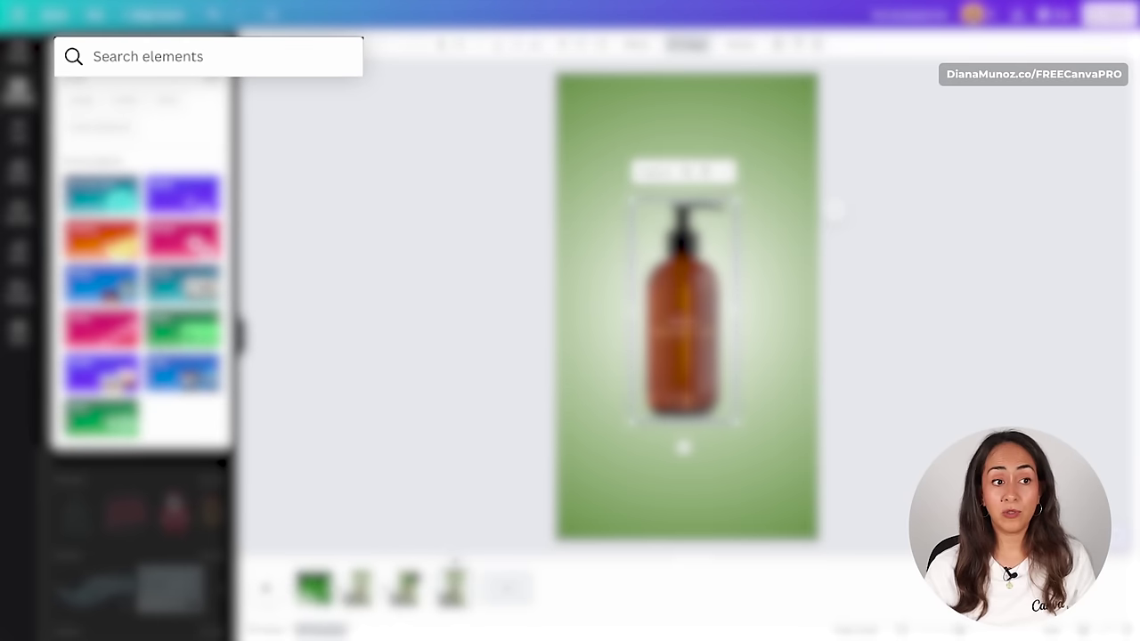
pyautogui.write('bubble')
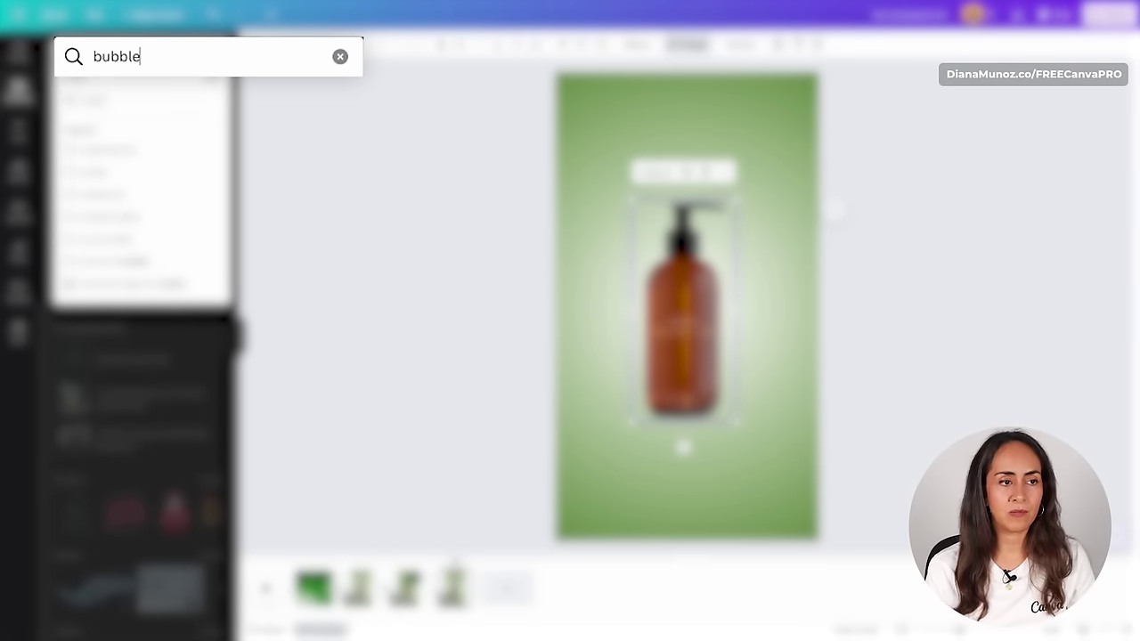
pyautogui.press('Return')
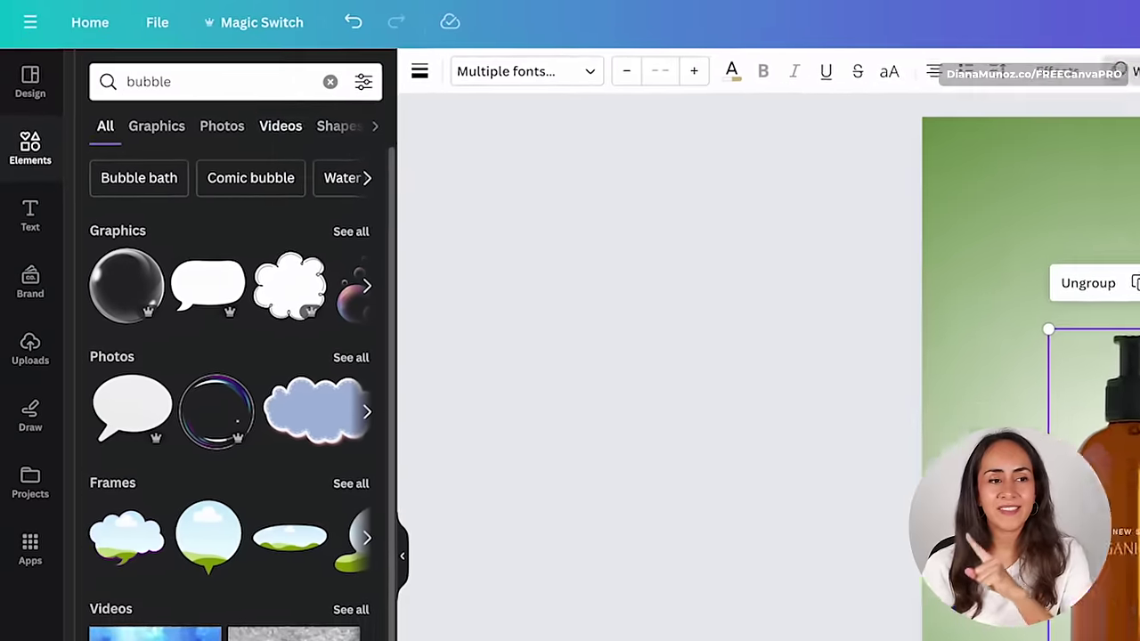
pyautogui.click(295, 129)
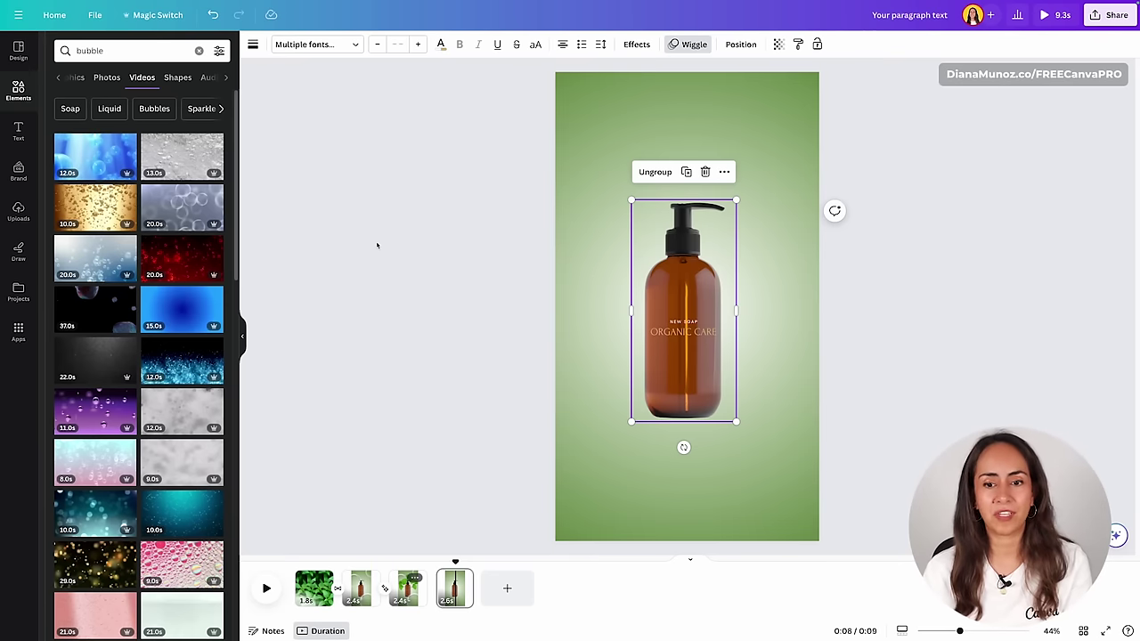
# - Add the 20-second grey-blue floating bubbles video to the fourth page and make it replace the background
pyautogui.click(377, 245)
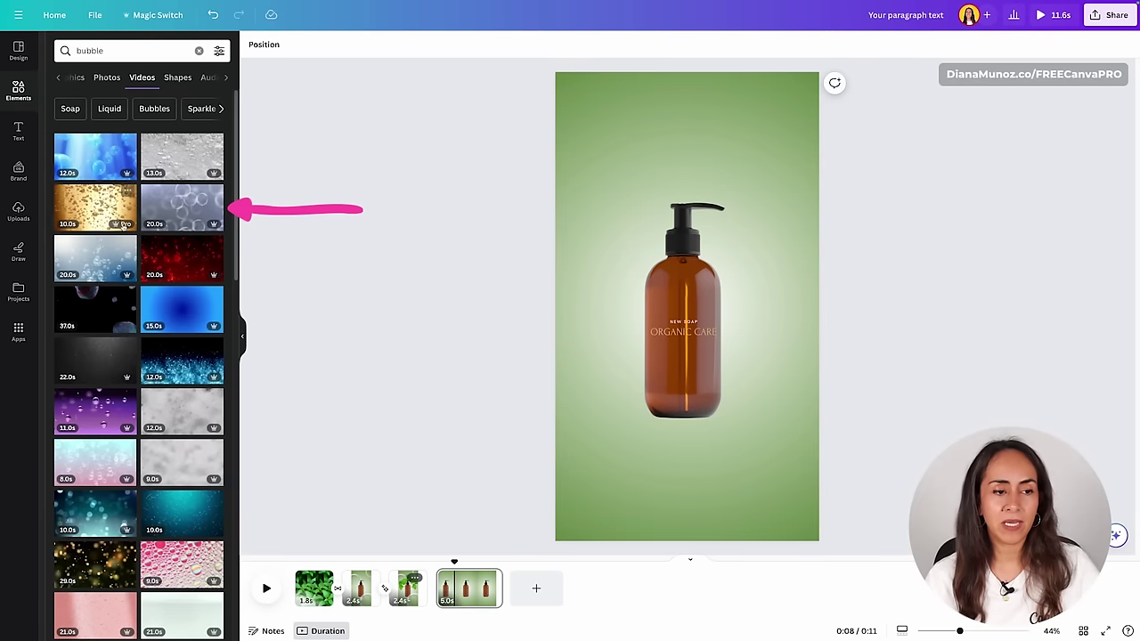
pyautogui.moveTo(165, 197); pyautogui.dragTo(586, 90)
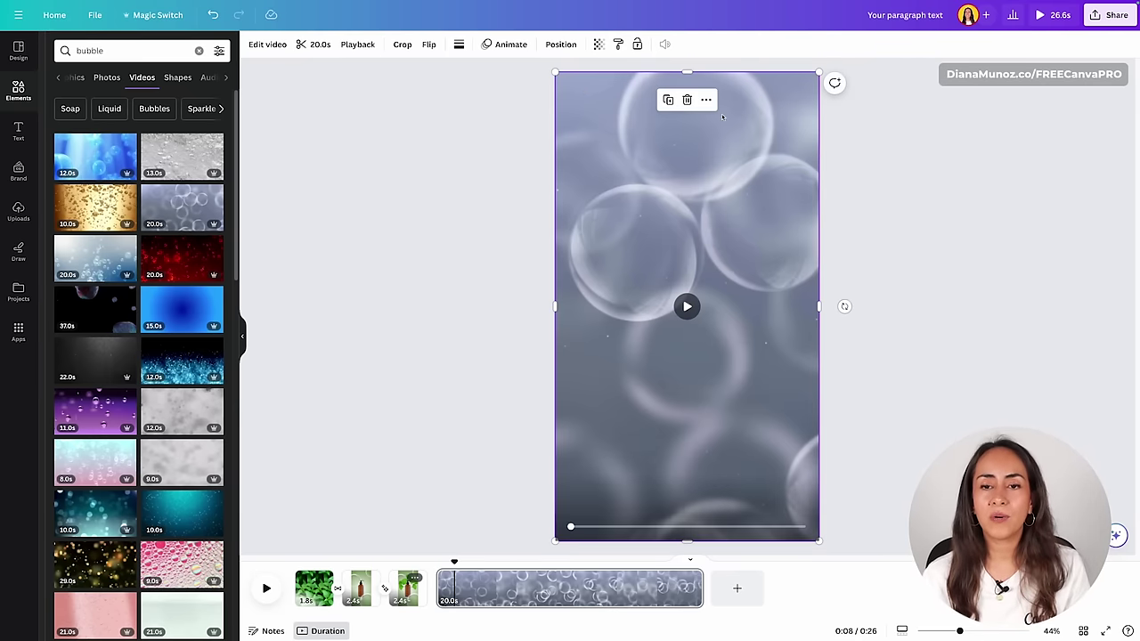
pyautogui.rightClick(700, 200)
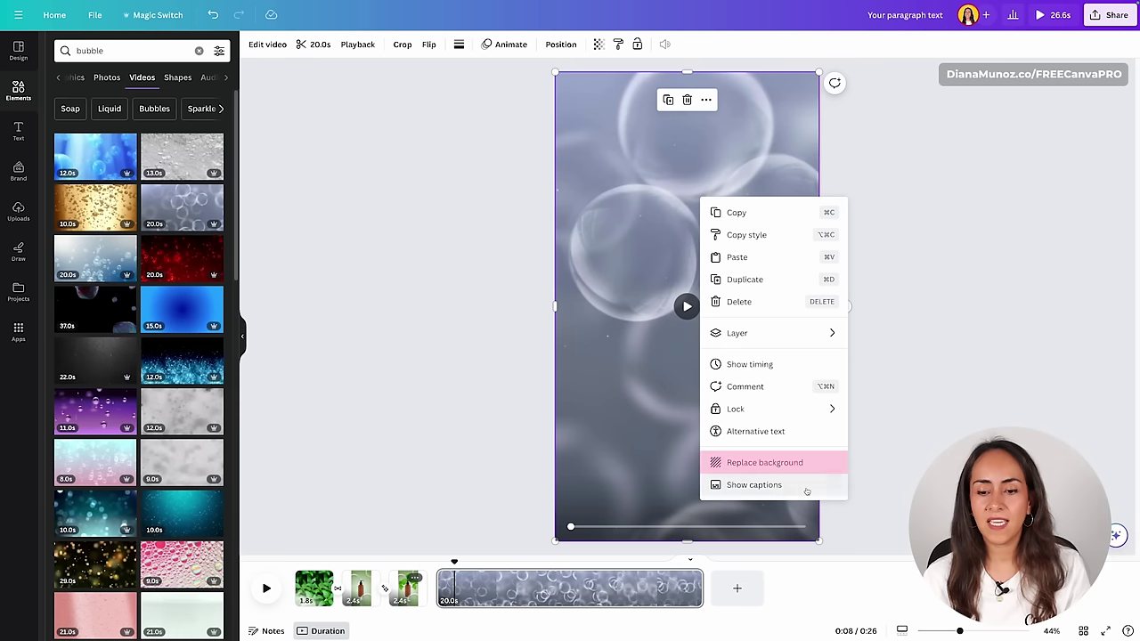
pyautogui.click(768, 463)
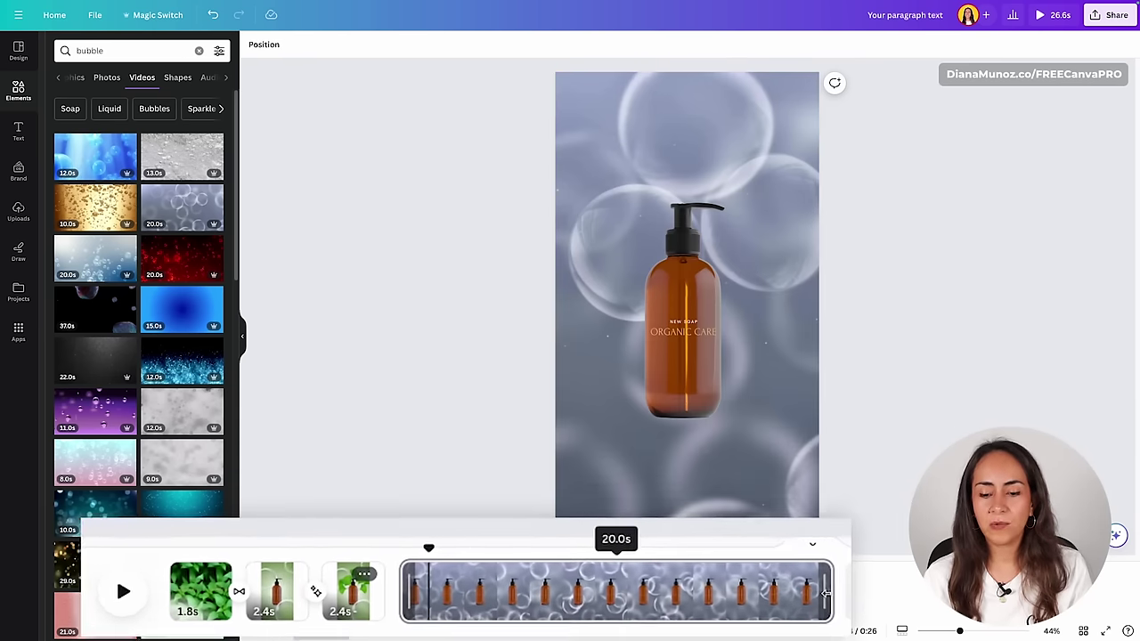
# - Shorten the fourth page to 2.8 seconds, add a Match & Move transition between the third and fourth pages, and preview the motion
pyautogui.moveTo(852, 594); pyautogui.dragTo(451, 603)
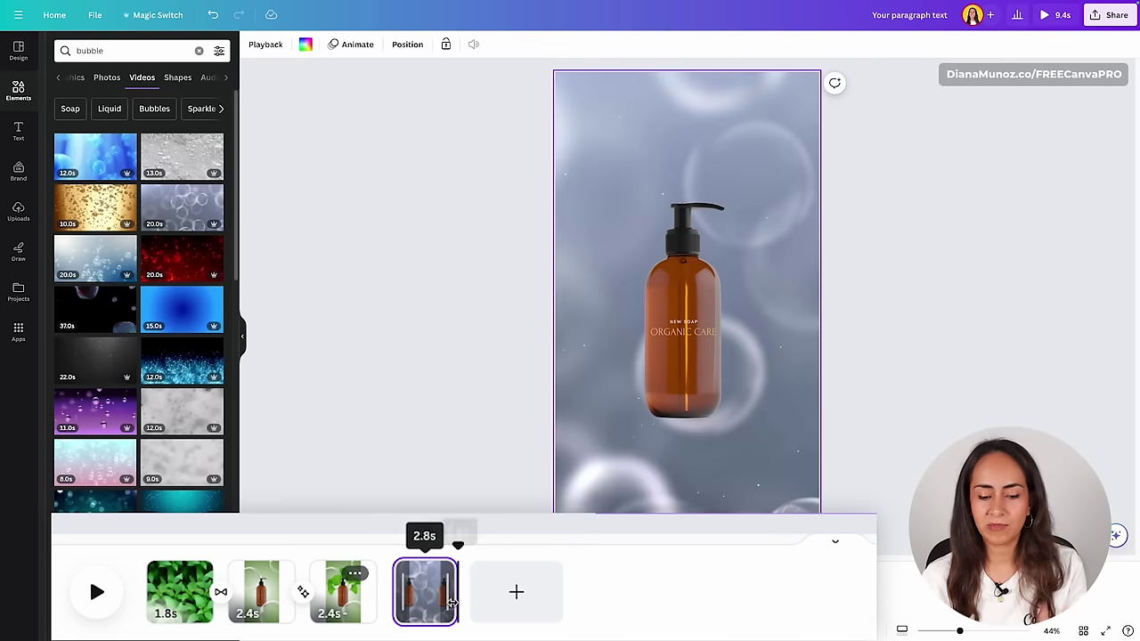
pyautogui.moveTo(392, 615)
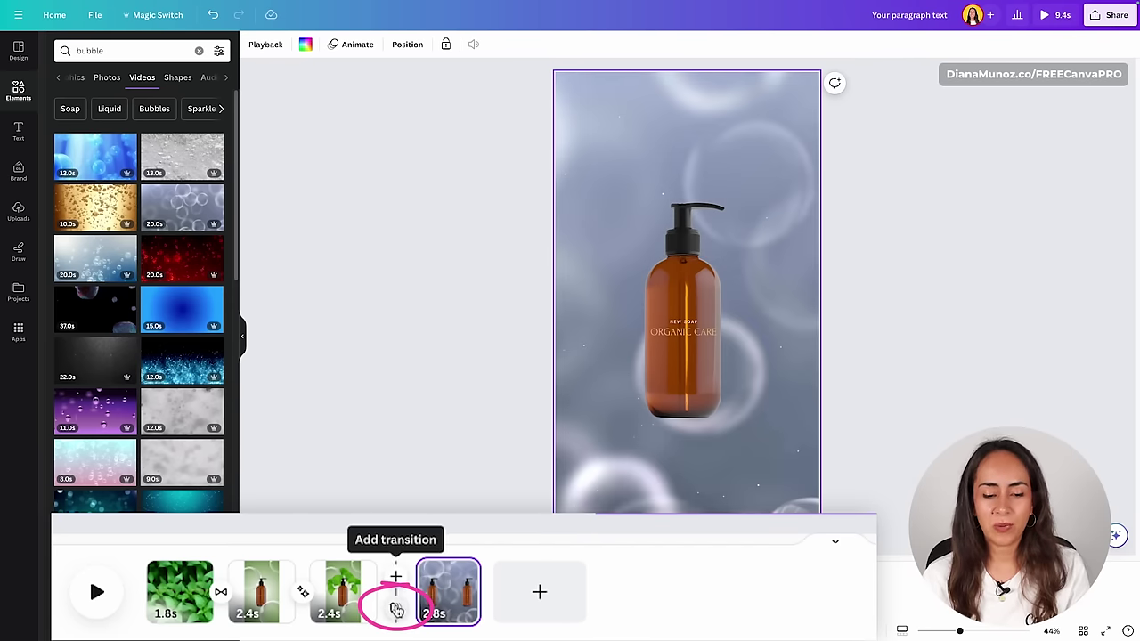
pyautogui.click(396, 609)
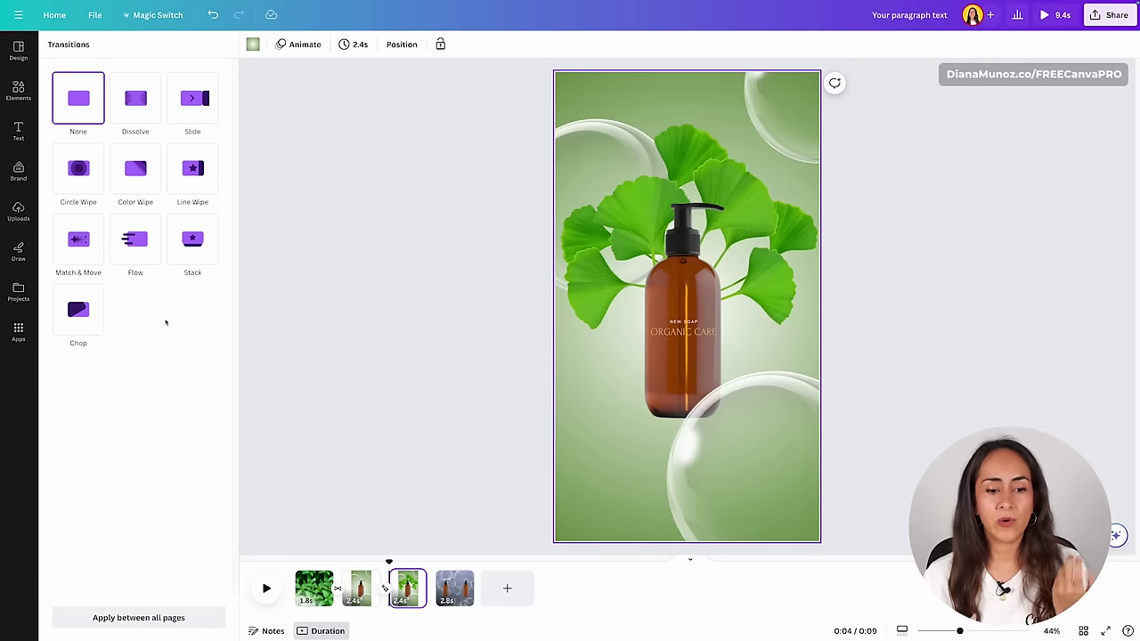
pyautogui.click(78, 239)
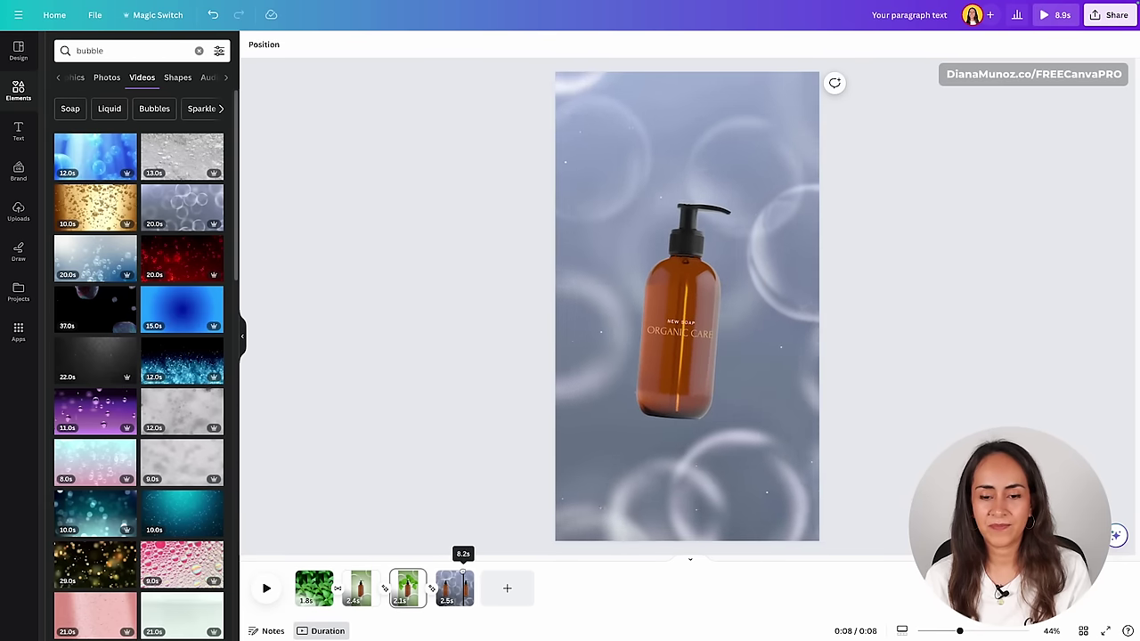
pyautogui.click(468, 570)
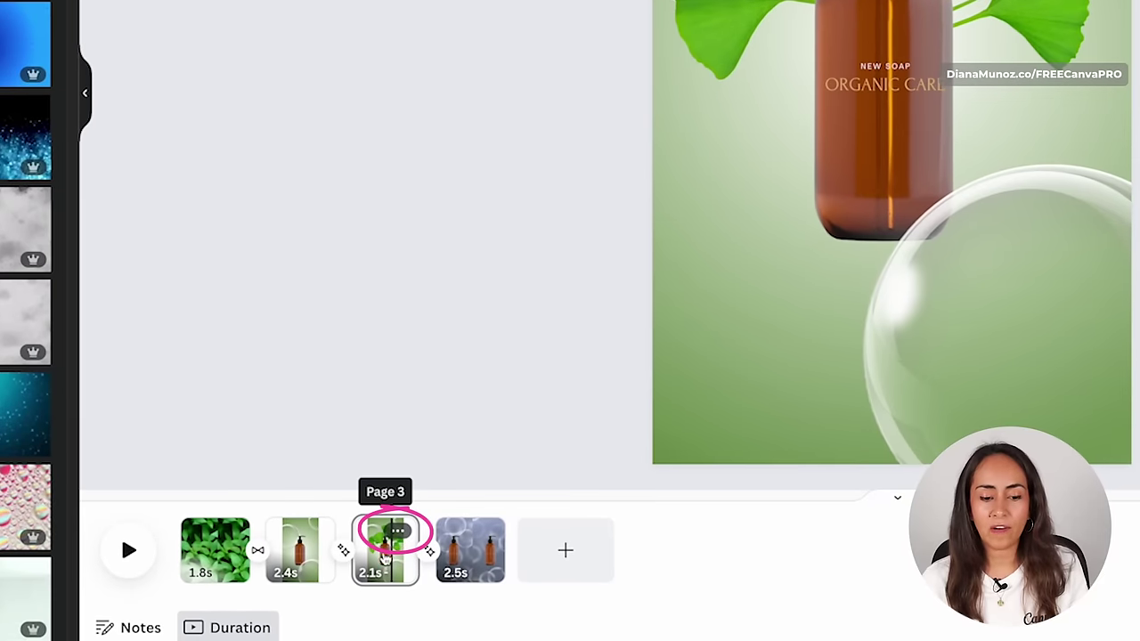
# - Duplicate the third page and move the copy to the end of the timeline
pyautogui.click(398, 531)
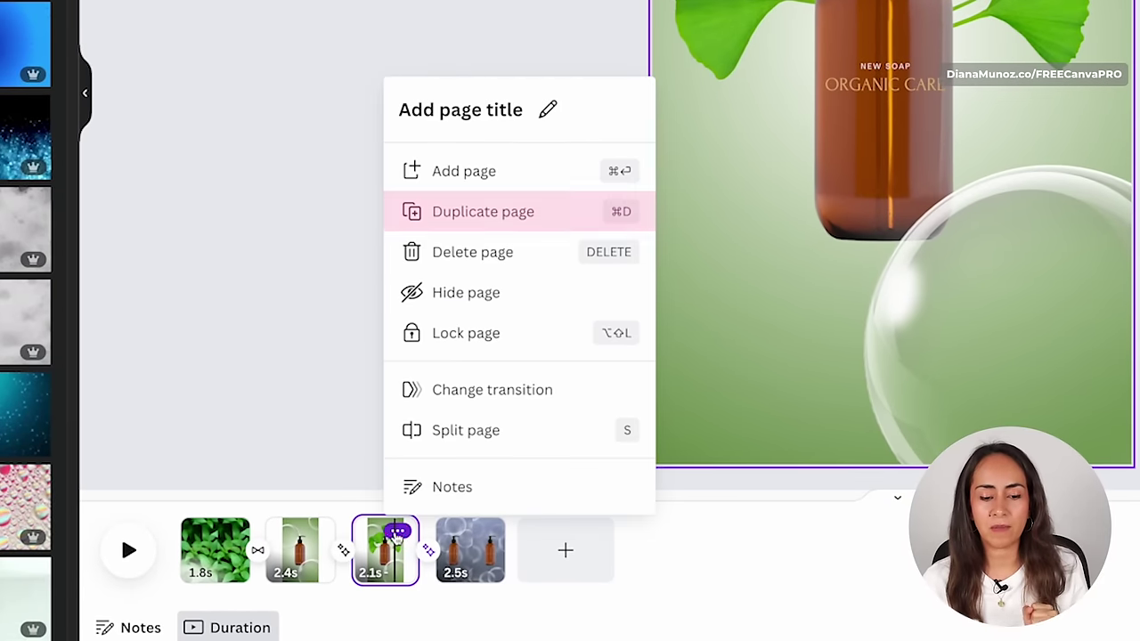
pyautogui.click(499, 209)
pyautogui.moveTo(472, 534); pyautogui.dragTo(547, 550)
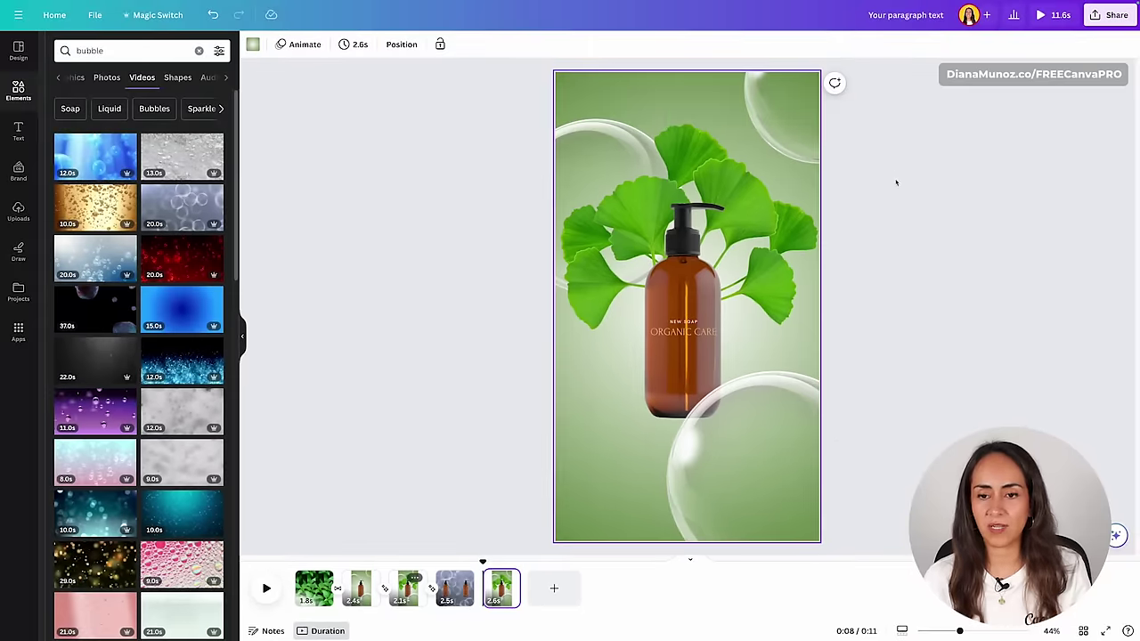
# - Delete the ginkgo leaves and all three bubbles from the last page, keeping only the bottle and green background
pyautogui.moveTo(792, 199); pyautogui.dragTo(677, 263)
pyautogui.press('Delete')
pyautogui.click(600, 234)
pyautogui.moveTo(600, 235); pyautogui.dragTo(765, 103)
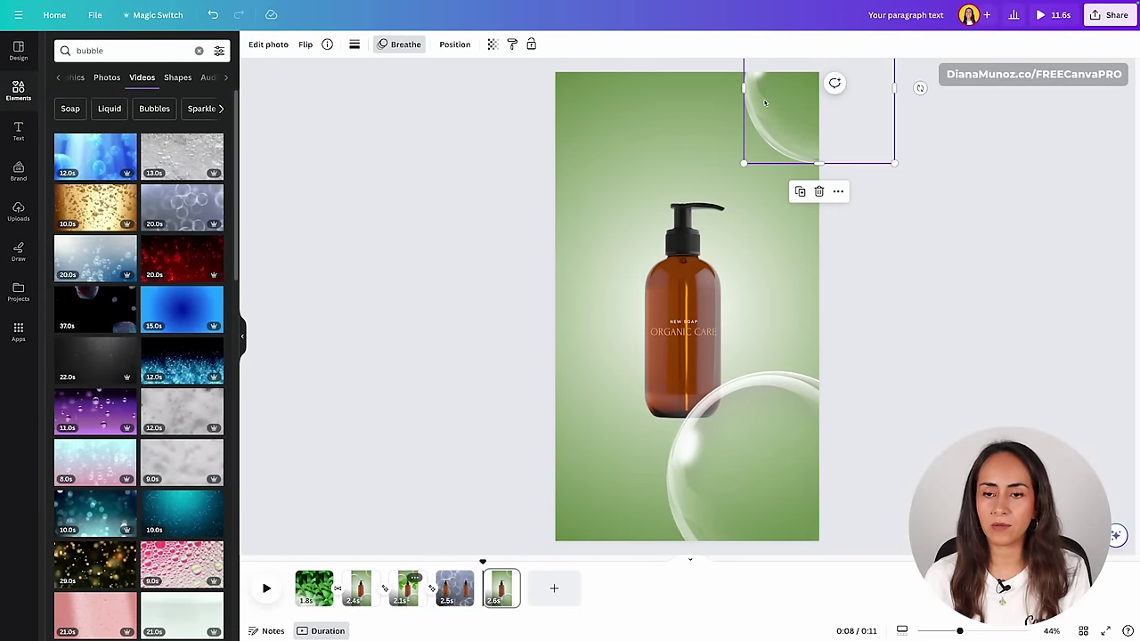
pyautogui.press('Delete')
pyautogui.click(818, 386)
pyautogui.press('Delete')
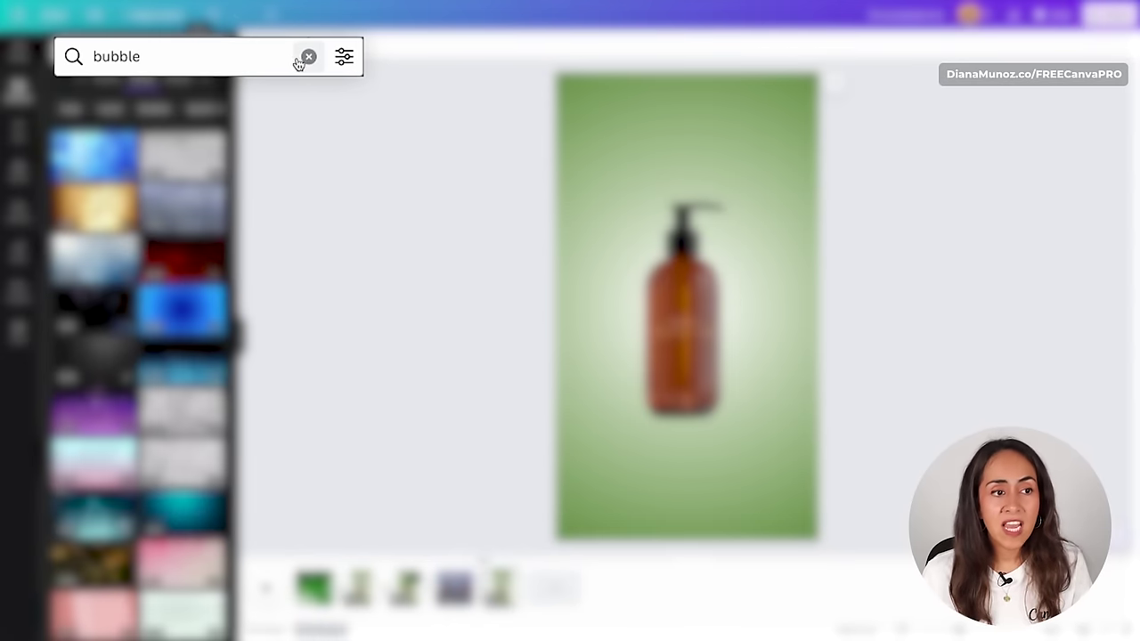
# - Search the elements library for "leaves" photos and filter them to cut-outs only
pyautogui.click(187, 51)
pyautogui.doubleClick(289, 56)
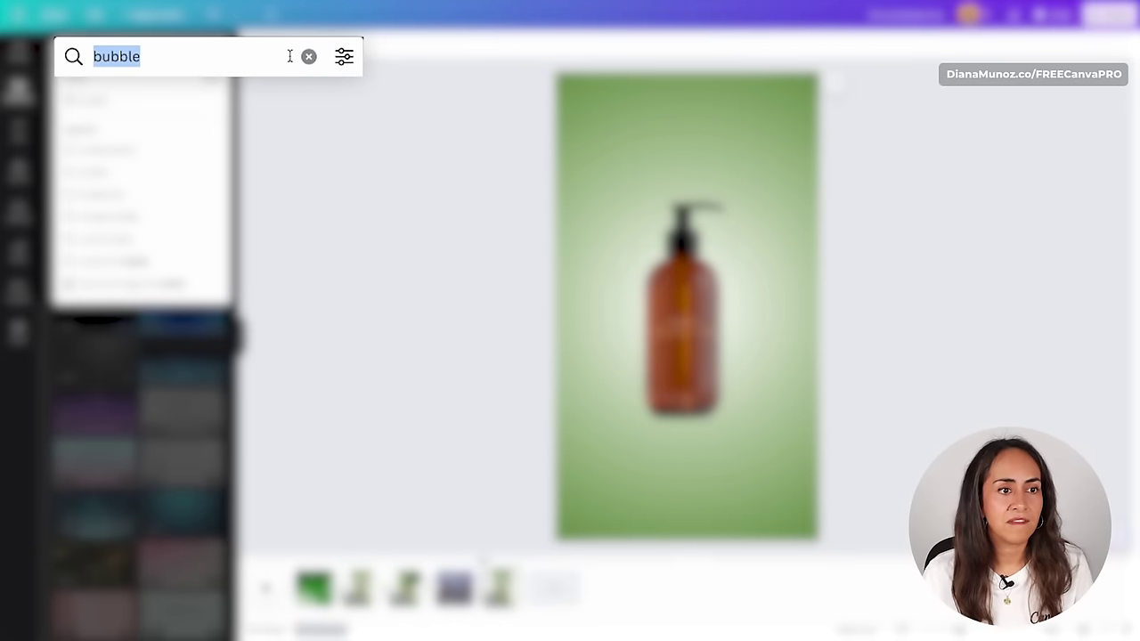
pyautogui.write('leaves')
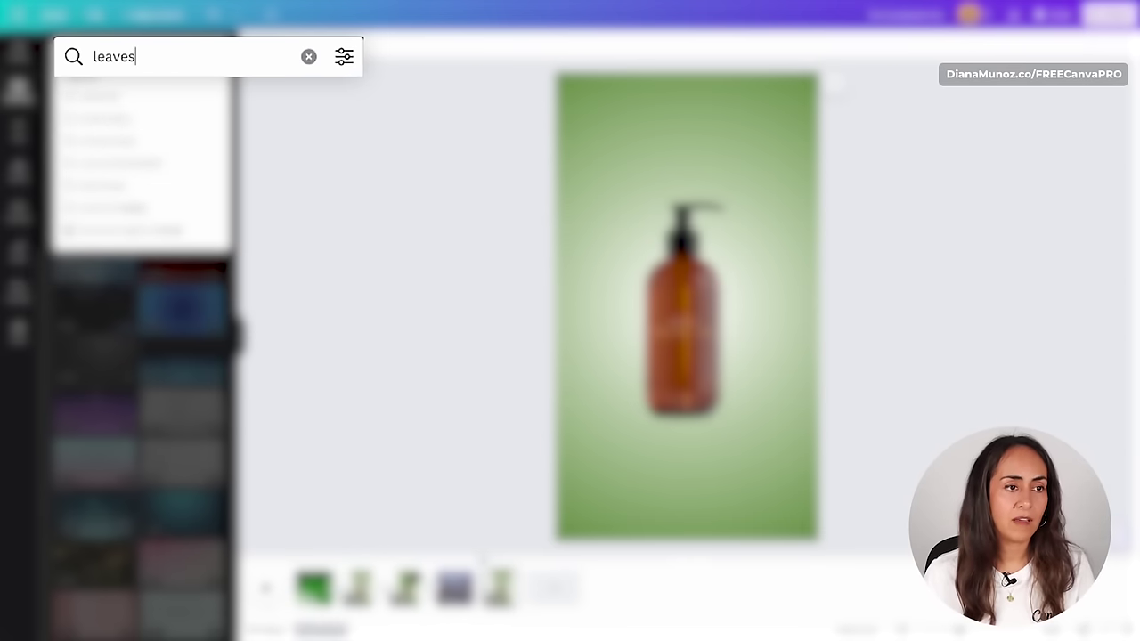
pyautogui.press('Return')
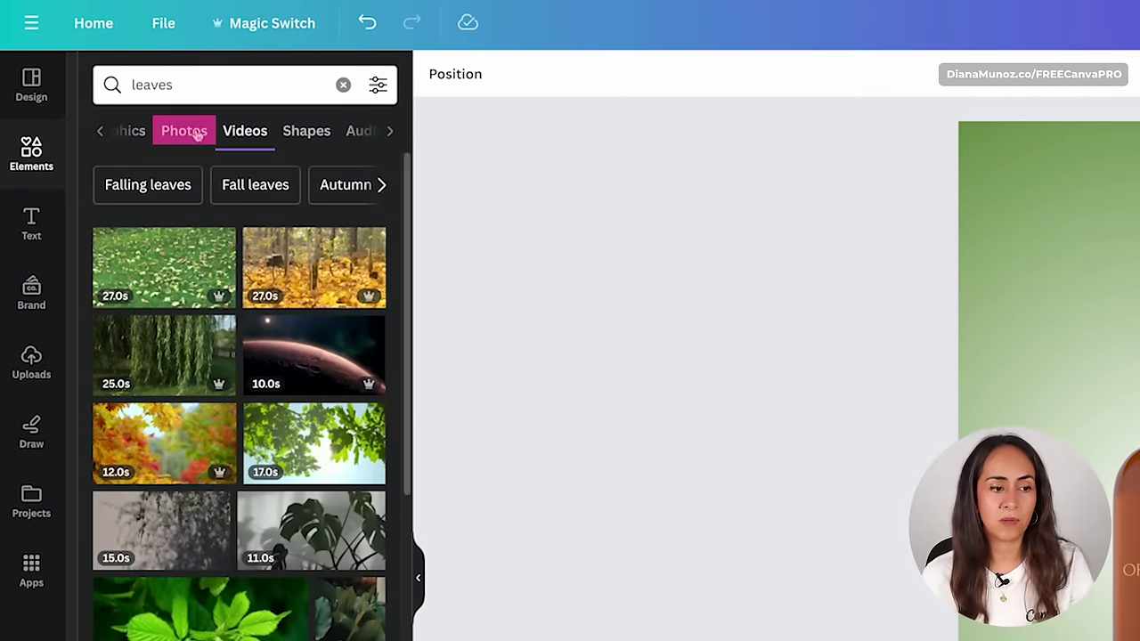
pyautogui.click(198, 134)
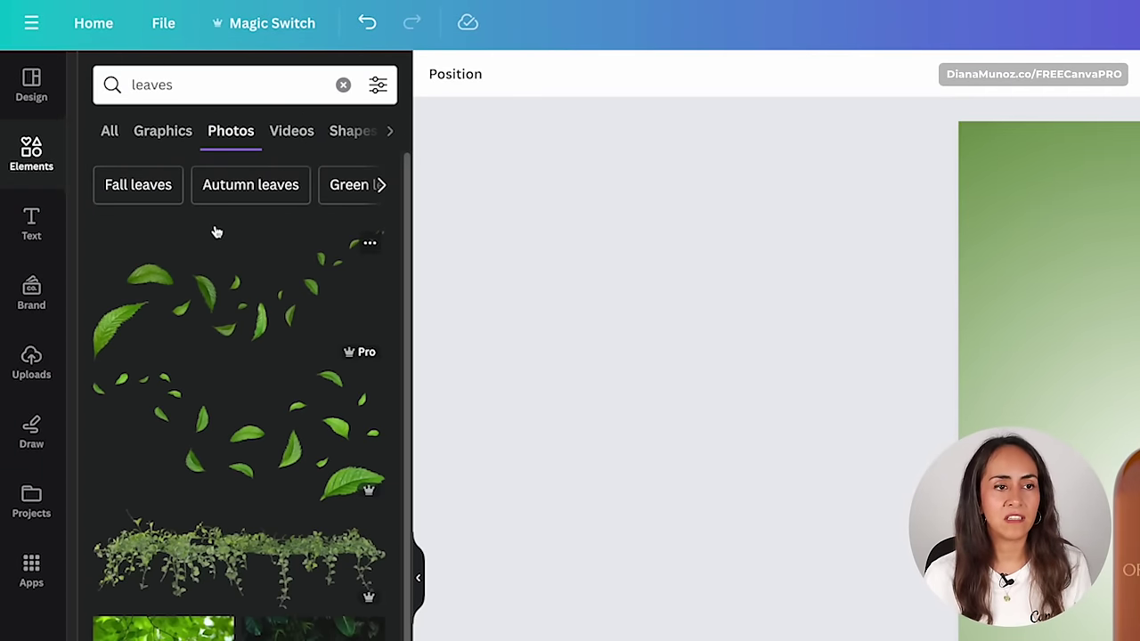
pyautogui.click(378, 85)
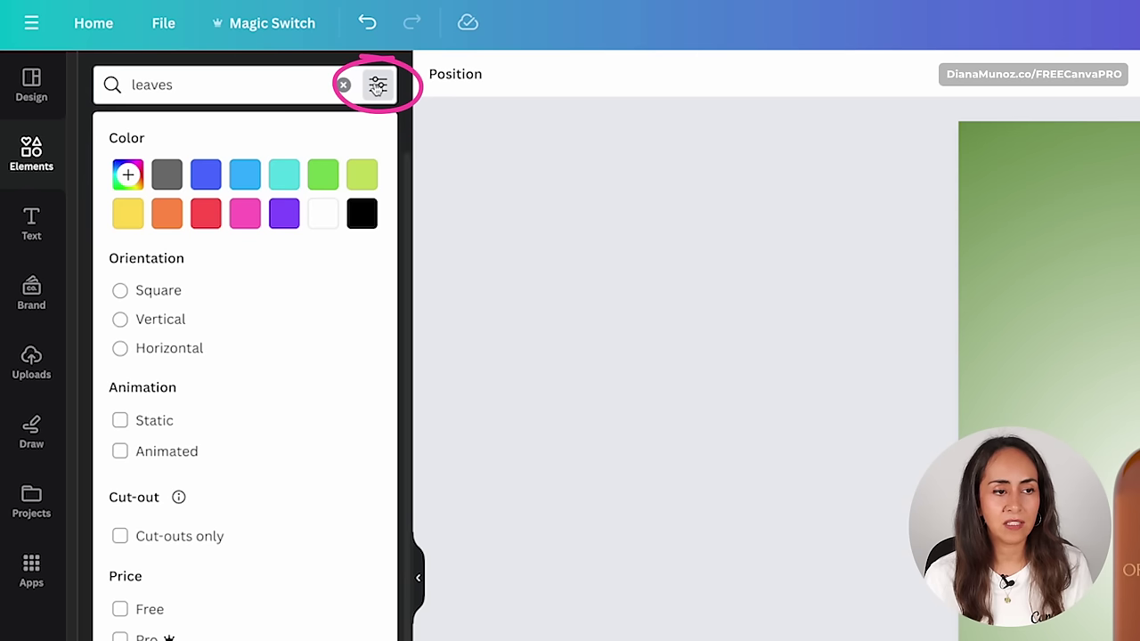
pyautogui.click(216, 545)
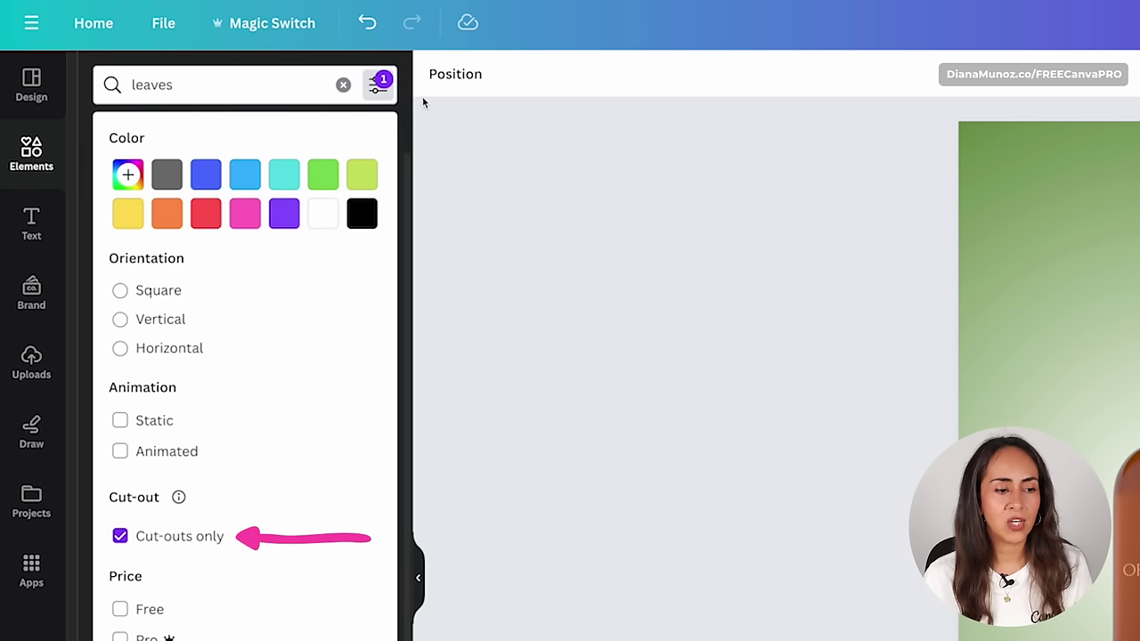
pyautogui.click(377, 86)
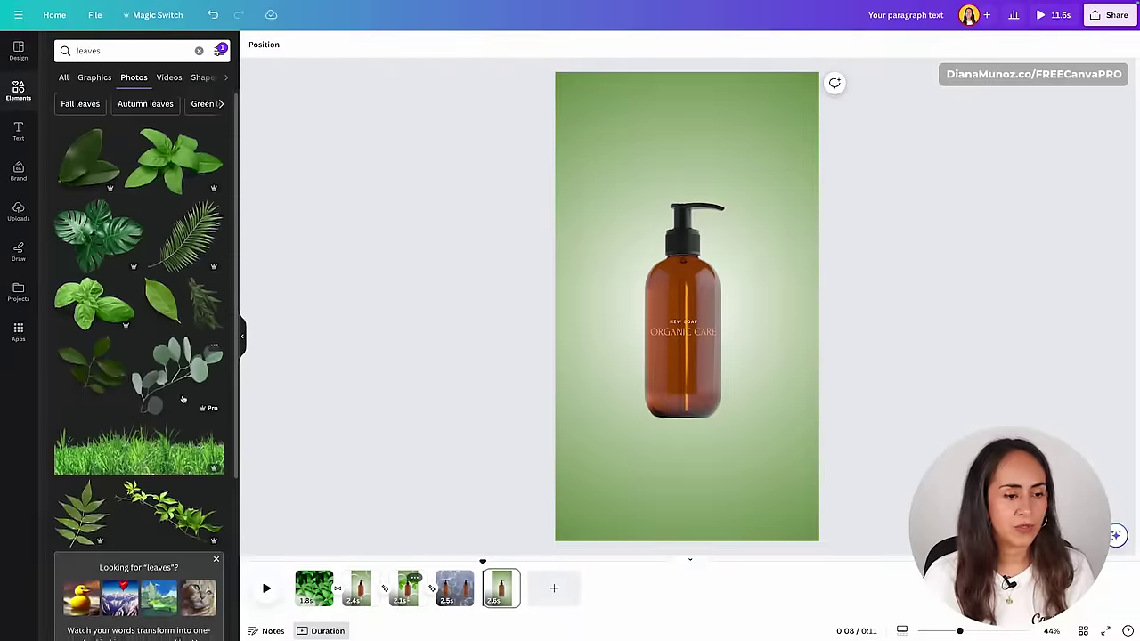
# - Find the cut-out photo of two bright green mint leaves and add it to the last page
pyautogui.scroll(-5, 183, 399)
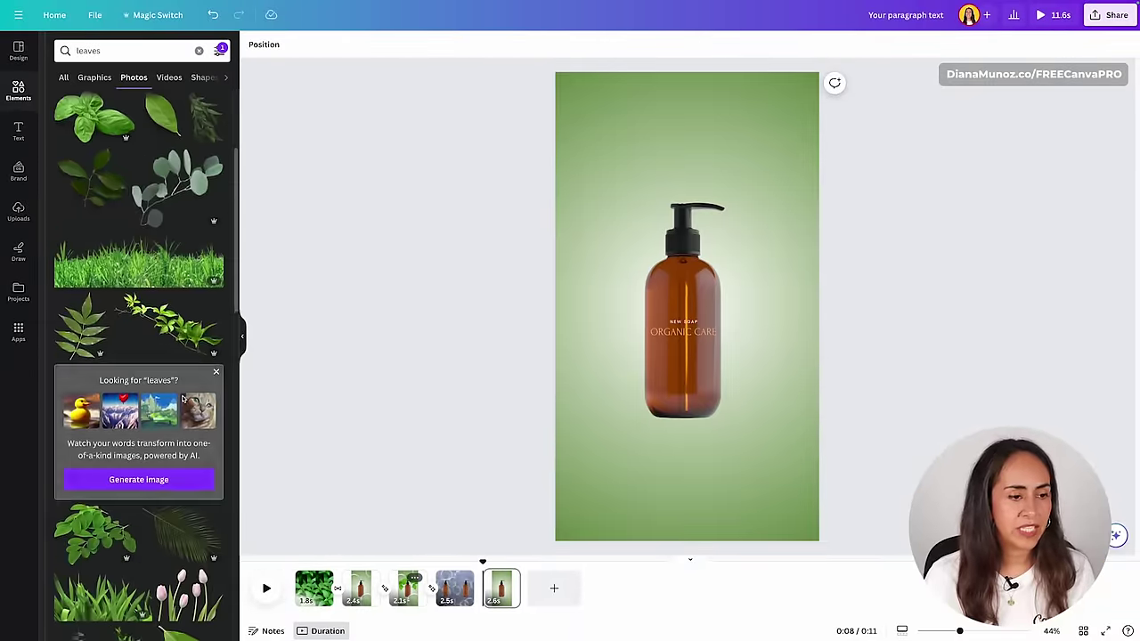
pyautogui.scroll(-3, 181, 398)
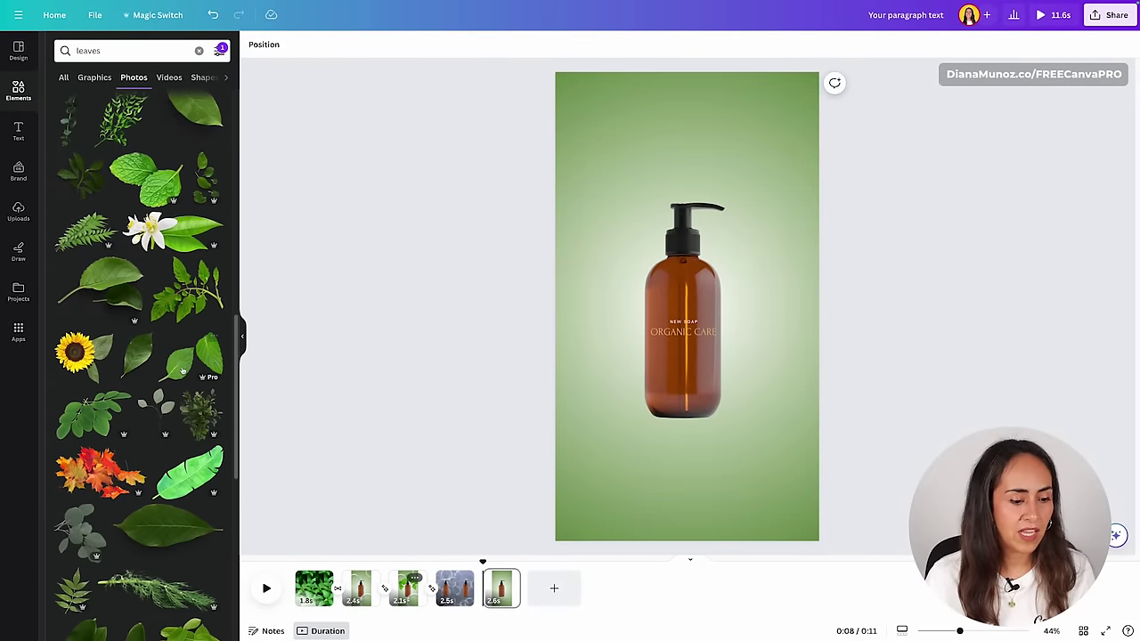
pyautogui.click(140, 168)
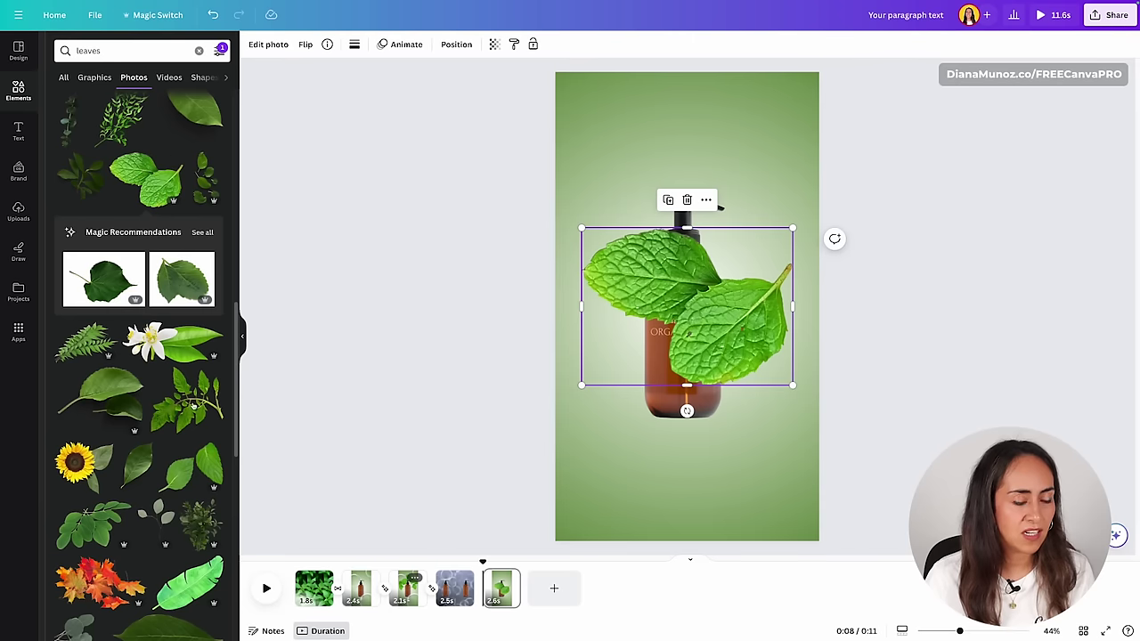
# - Add a cut-out rosemary sprig to the last page and scale it down to about two-thirds of its size
pyautogui.scroll(-2, 175, 454)
pyautogui.scroll(-8, 176, 453)
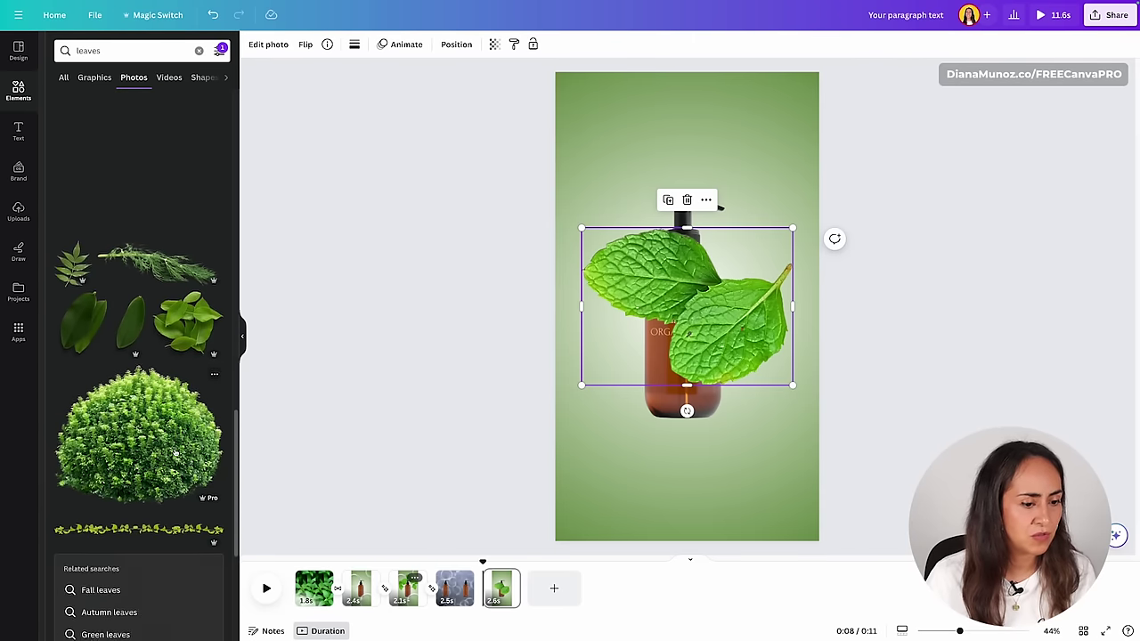
pyautogui.click(207, 457)
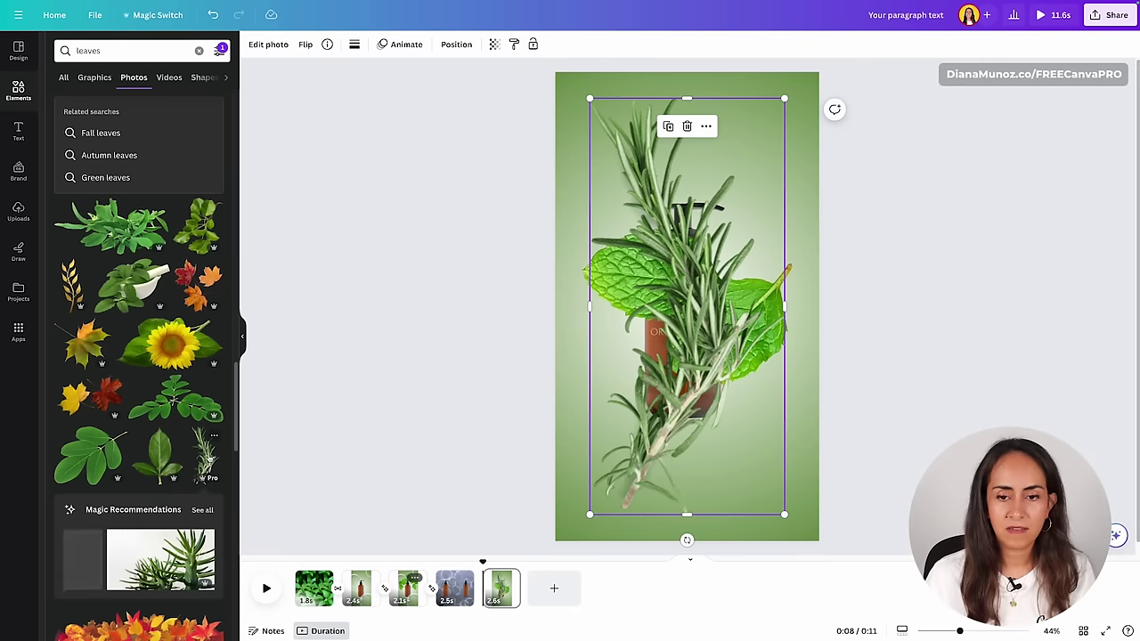
pyautogui.moveTo(784, 95); pyautogui.dragTo(720, 234)
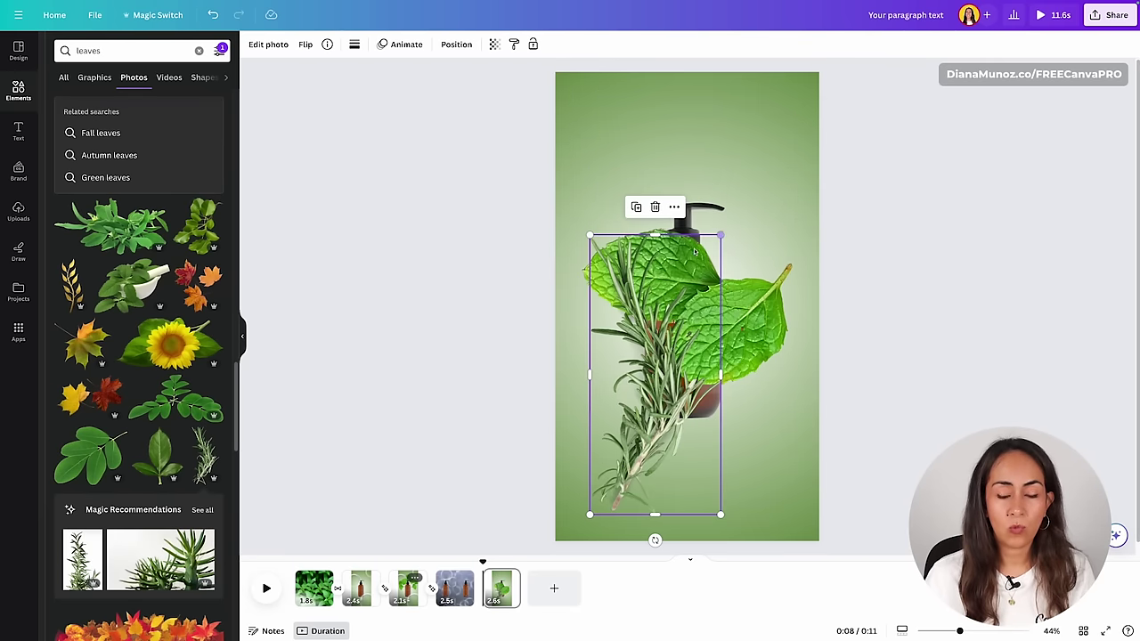
# - Scale down the rosemary sprig further and place it beside the bottle at the page's upper left edge
pyautogui.moveTo(677, 285); pyautogui.dragTo(624, 140)
pyautogui.moveTo(666, 88); pyautogui.dragTo(636, 152)
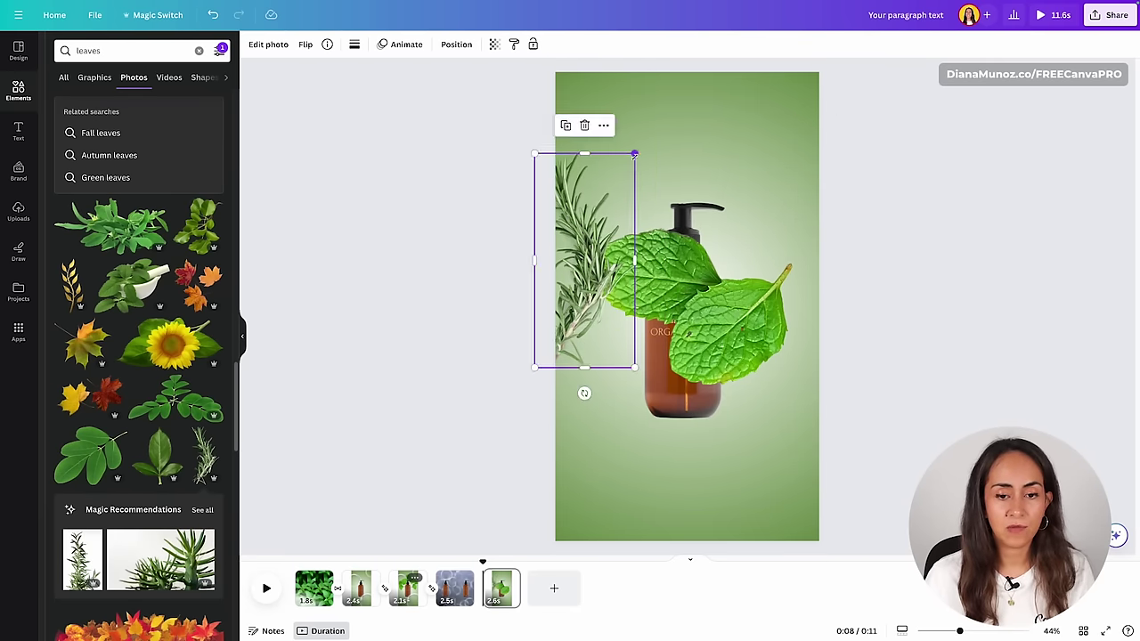
pyautogui.moveTo(587, 259); pyautogui.dragTo(608, 225)
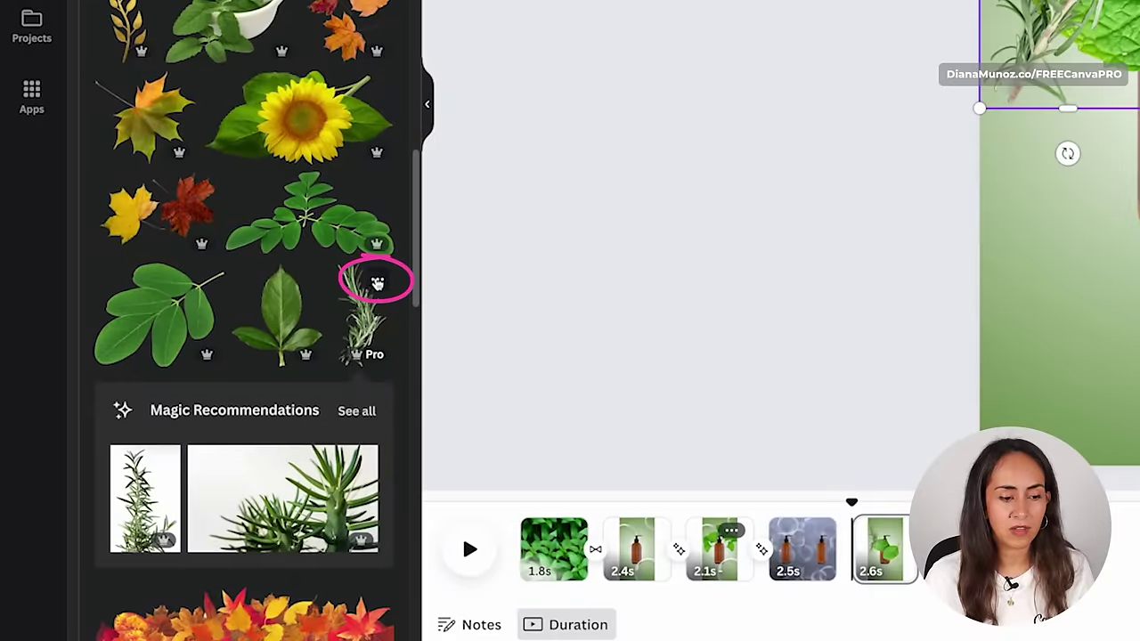
# - Open all magic recommendations for the rosemary photo and add another rosemary sprig in the page's lower right corner
pyautogui.click(311, 341)
pyautogui.click(526, 532)
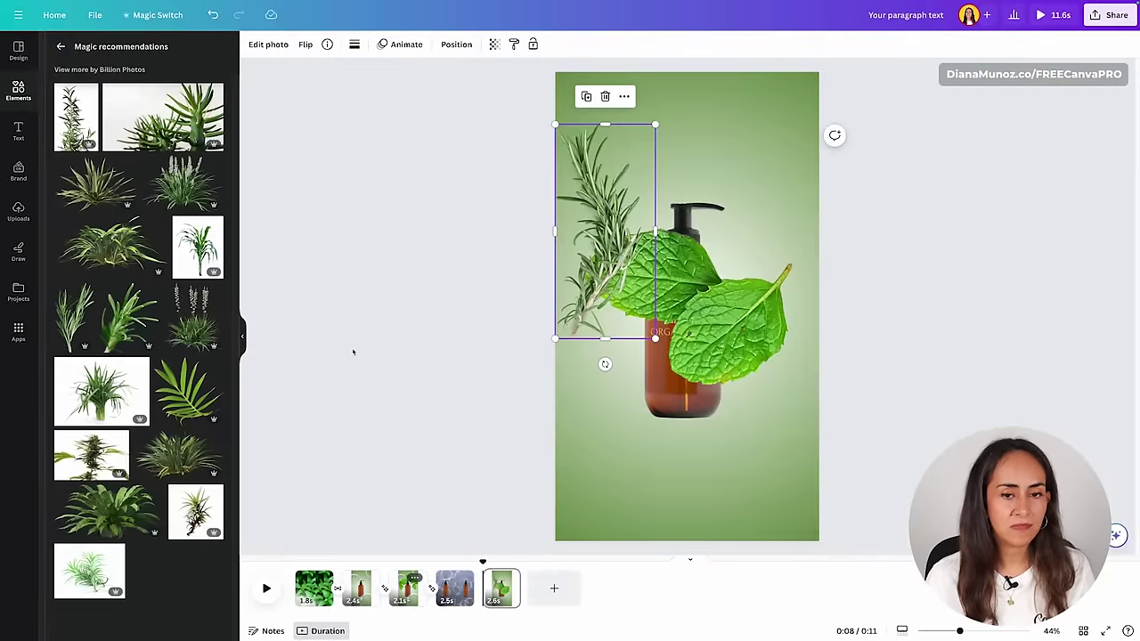
pyautogui.click(76, 318)
pyautogui.moveTo(579, 122); pyautogui.dragTo(717, 357)
pyautogui.moveTo(755, 422); pyautogui.dragTo(788, 535)
pyautogui.scroll(-1, 161, 208)
# - Move the two mint leaves to the page's upper right and set a tilted rosemary sprig against the bottle's right side
pyautogui.click(677, 294)
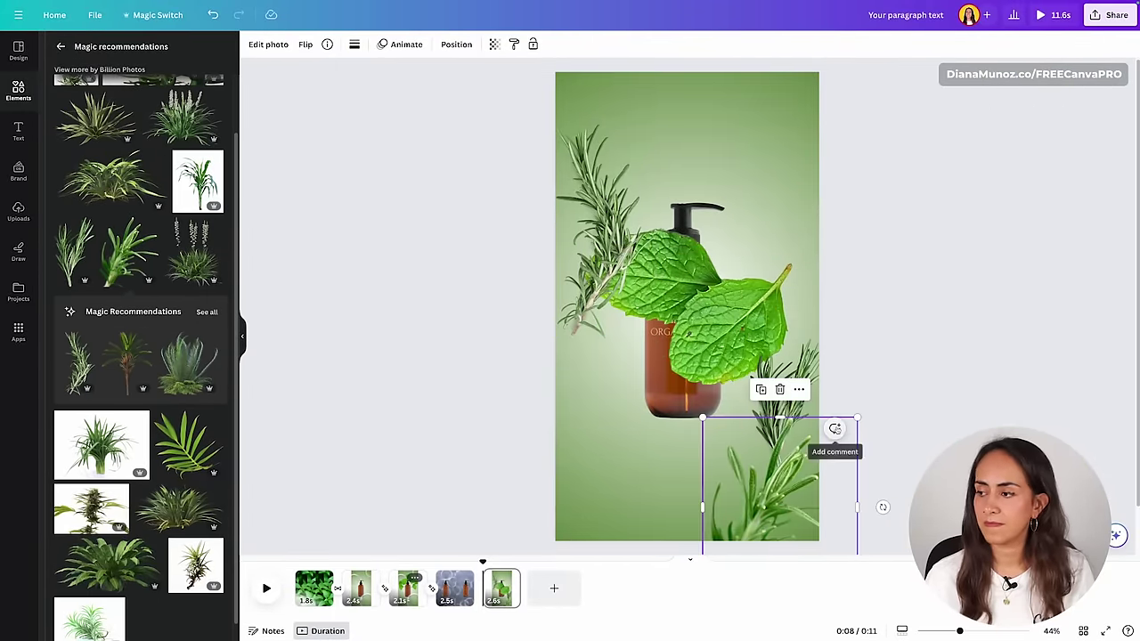
pyautogui.moveTo(694, 303); pyautogui.dragTo(726, 173)
pyautogui.click(773, 348)
pyautogui.moveTo(746, 408); pyautogui.dragTo(712, 403)
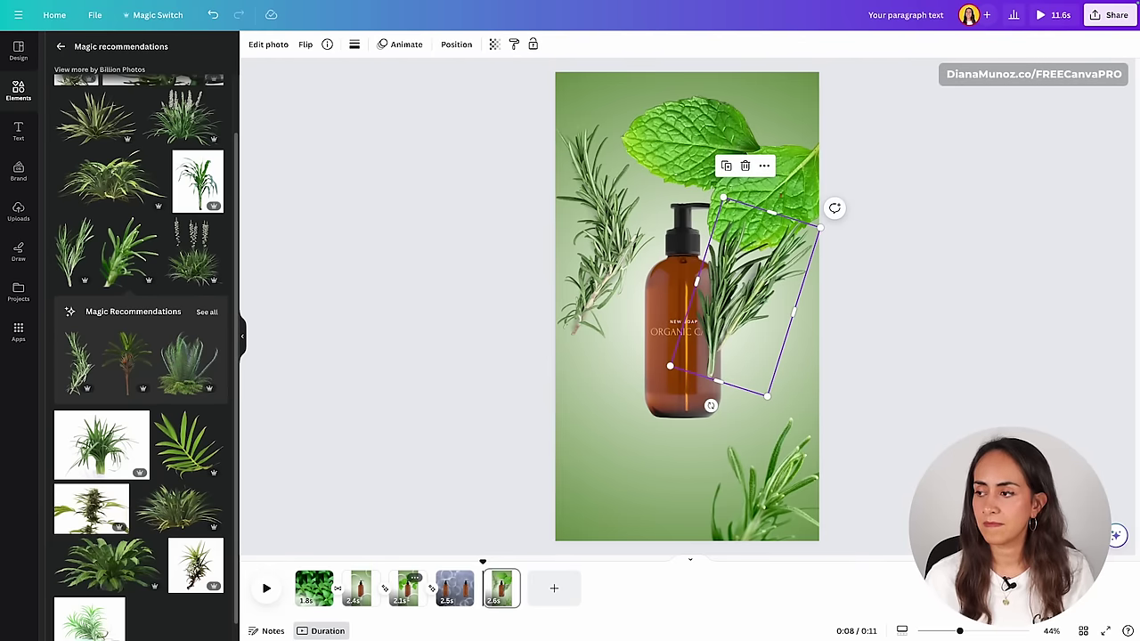
# - Return to the leaves cut-out results, add the photo of two smooth green leaves and place it above the bottle
pyautogui.scroll(2, 143, 267)
pyautogui.click(60, 47)
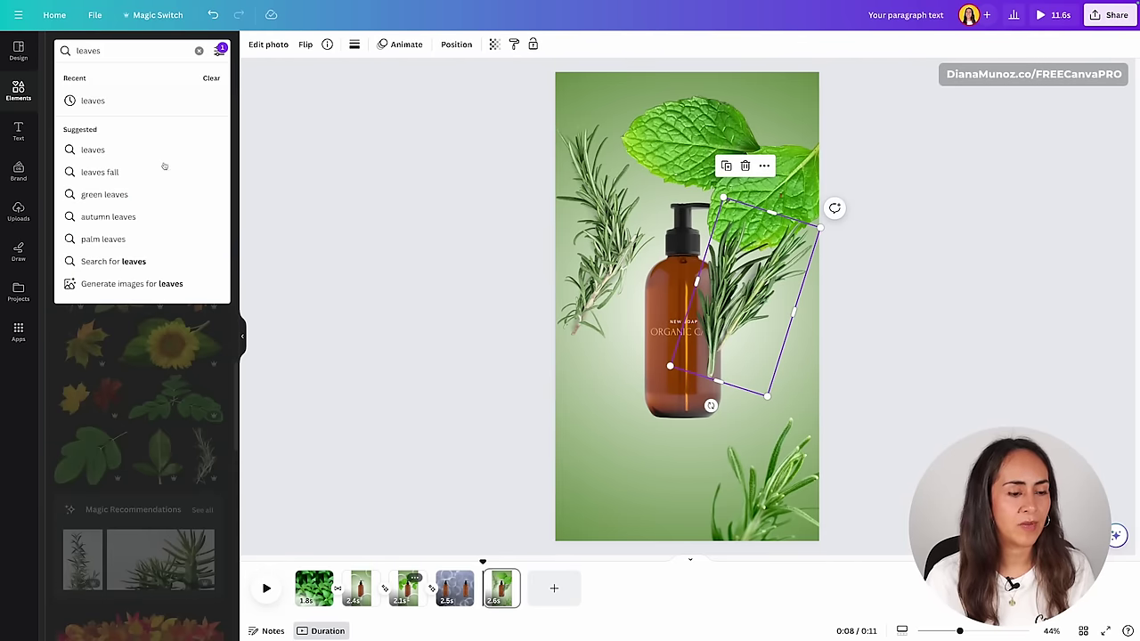
pyautogui.click(202, 330)
pyautogui.scroll(-10, 192, 492)
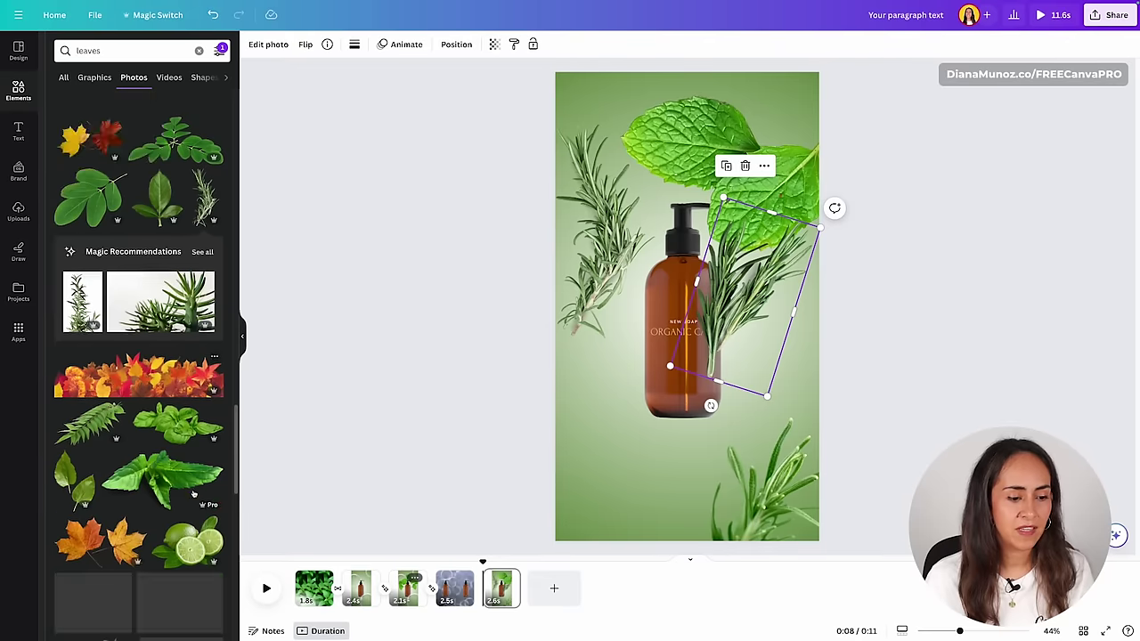
pyautogui.click(194, 515)
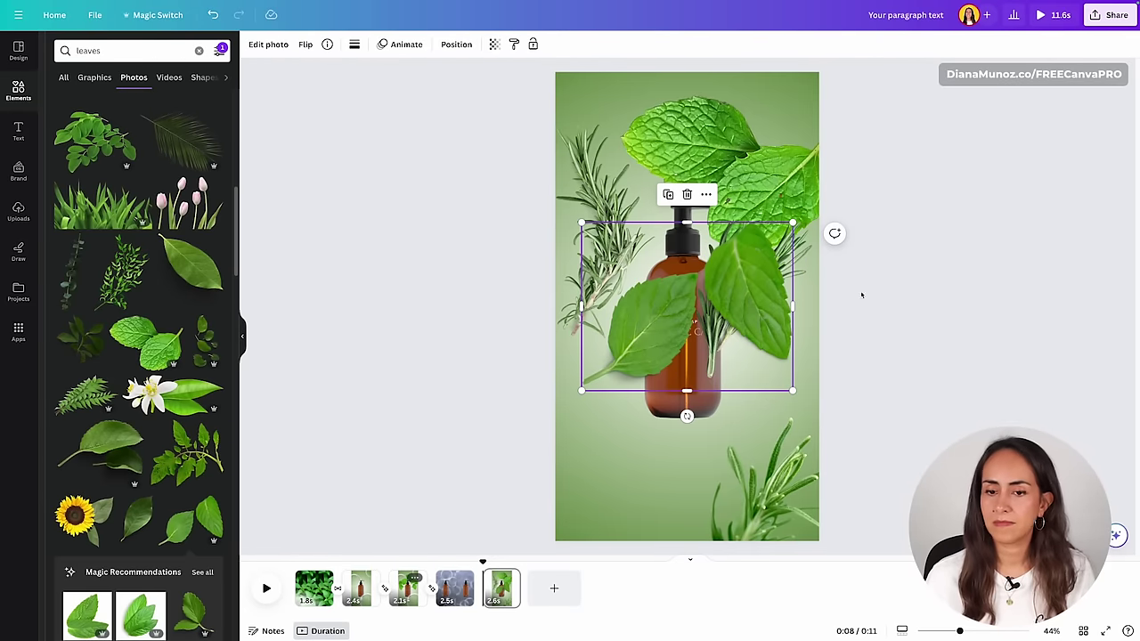
pyautogui.moveTo(687, 305); pyautogui.dragTo(713, 160)
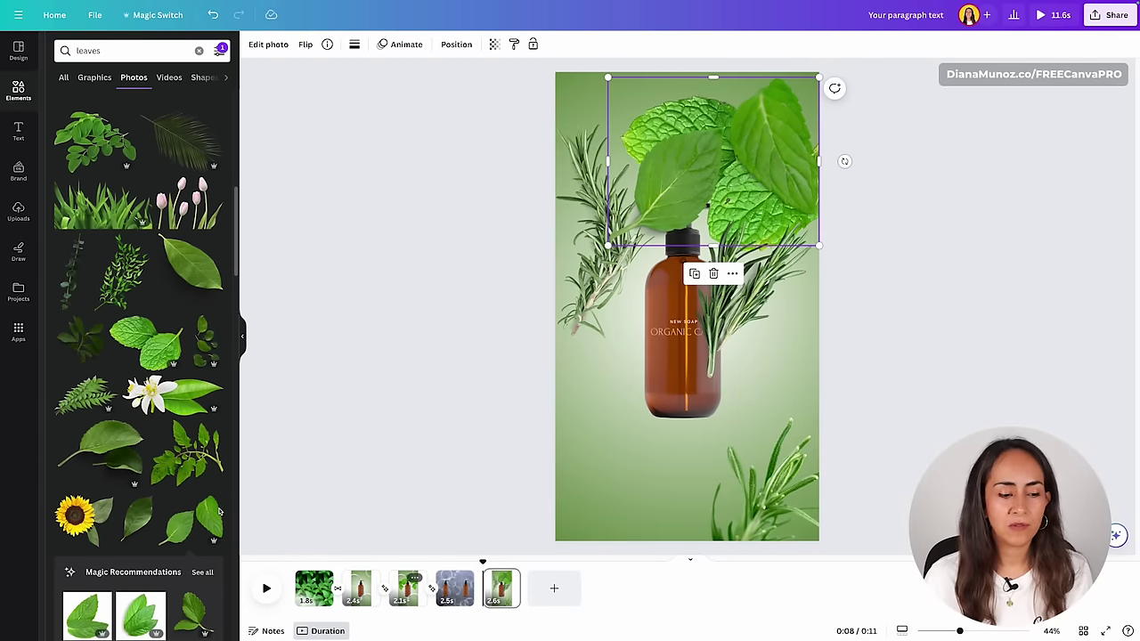
# - Scale down the leaf pair, open its magic recommendations and replace the bright mint leaves with a leaf sprig in the upper left
pyautogui.scroll(-3, 219, 512)
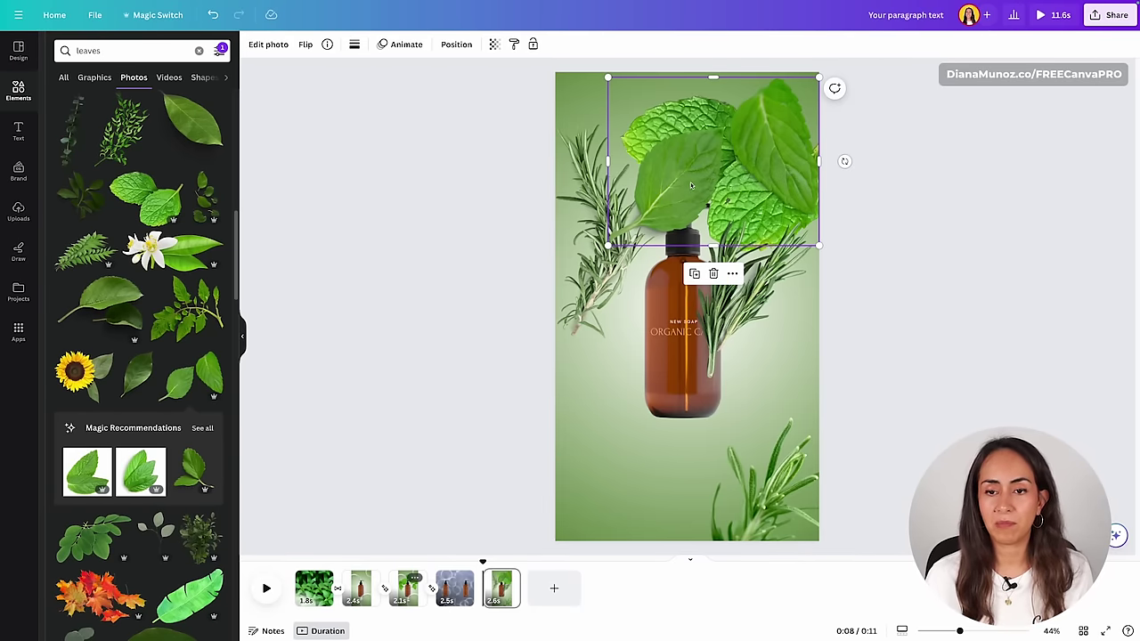
pyautogui.moveTo(748, 175); pyautogui.dragTo(768, 187)
pyautogui.click(202, 428)
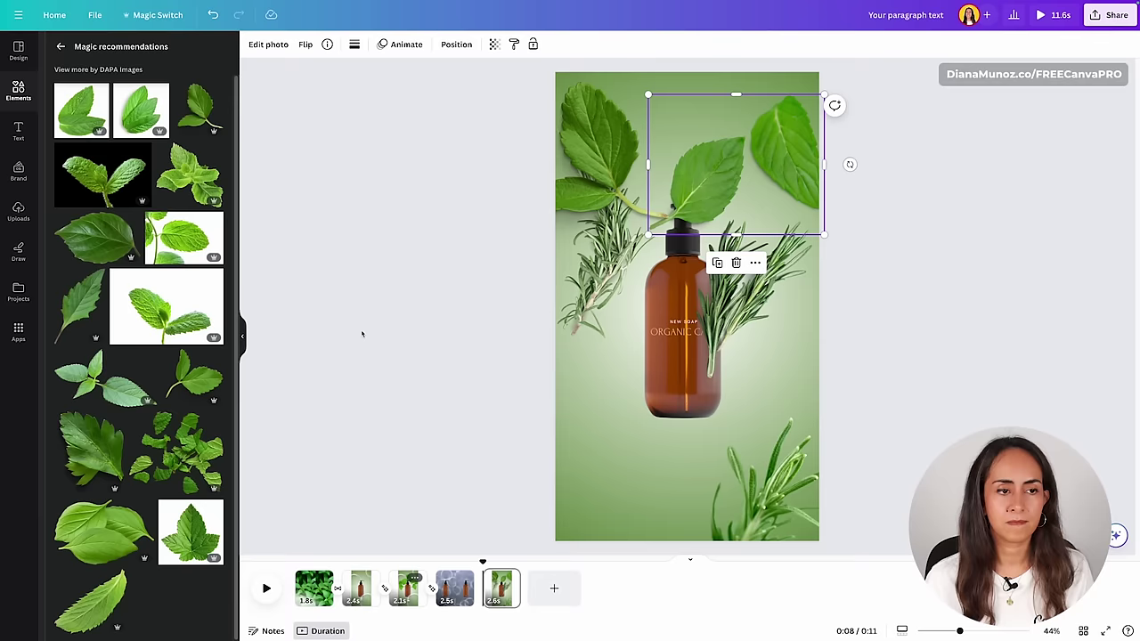
# - Add a single green leaf at the page's lower left and shift the rosemary sprigs and leaf sprig around the bottle
pyautogui.moveTo(606, 419); pyautogui.dragTo(642, 389)
pyautogui.rightClick(733, 189)
pyautogui.click(726, 321)
pyautogui.click(708, 178)
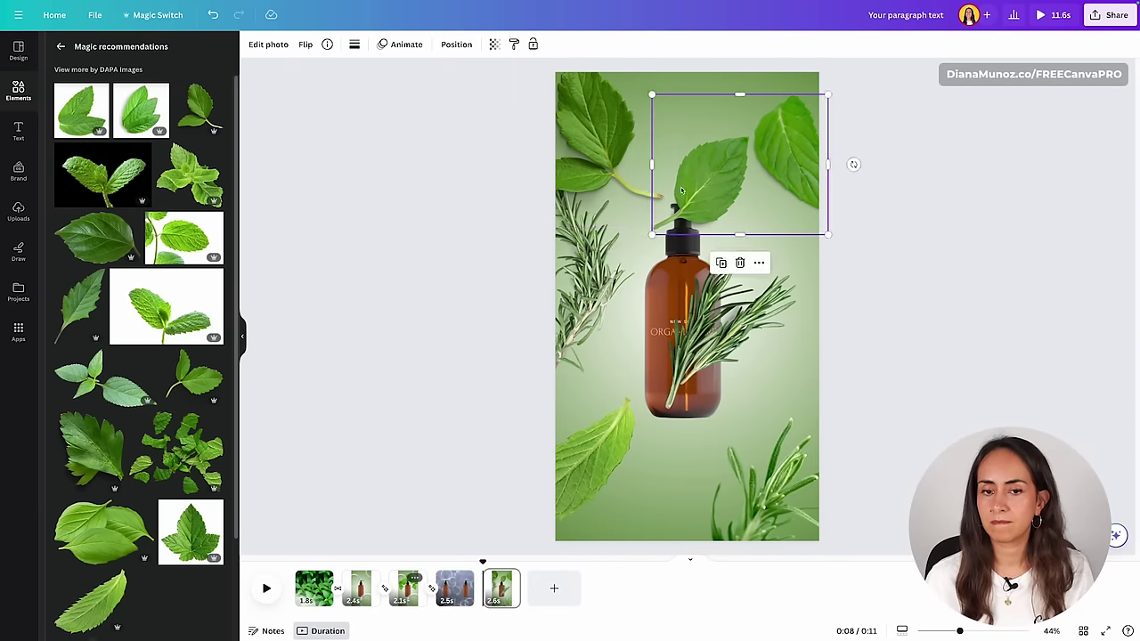
# - Duplicate the leaf pair, place a smaller copy below the bottle and shrink the leaf sprig in the upper left
pyautogui.click(865, 289)
pyautogui.click(775, 472)
pyautogui.click(596, 459)
pyautogui.hotkey('ctrl', 'd')
pyautogui.moveTo(623, 463); pyautogui.dragTo(676, 454)
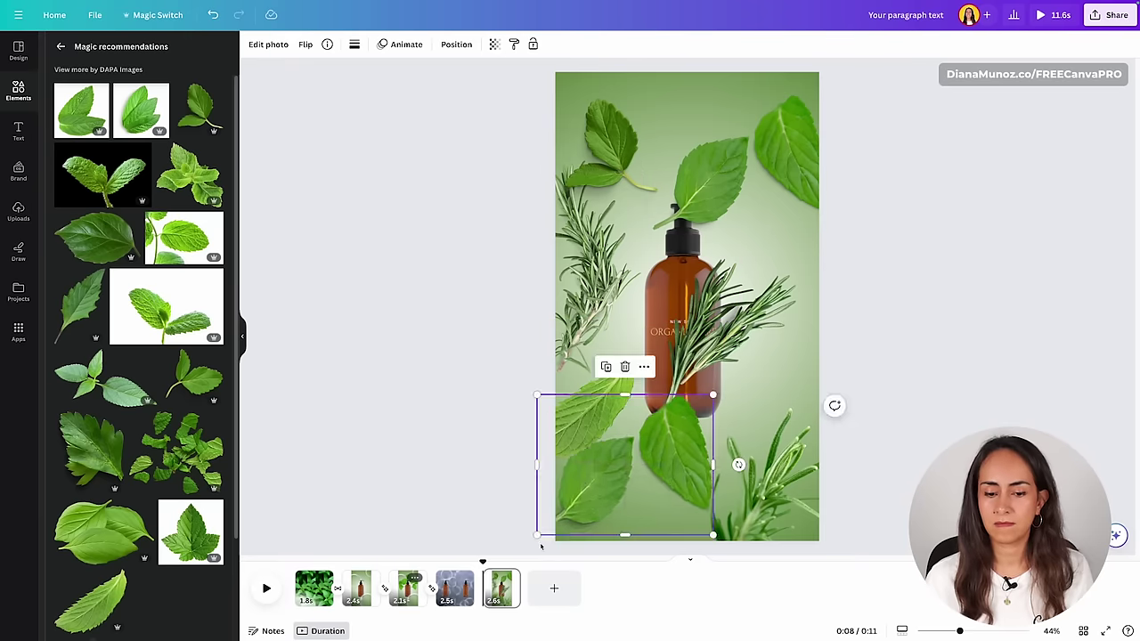
pyautogui.click(876, 211)
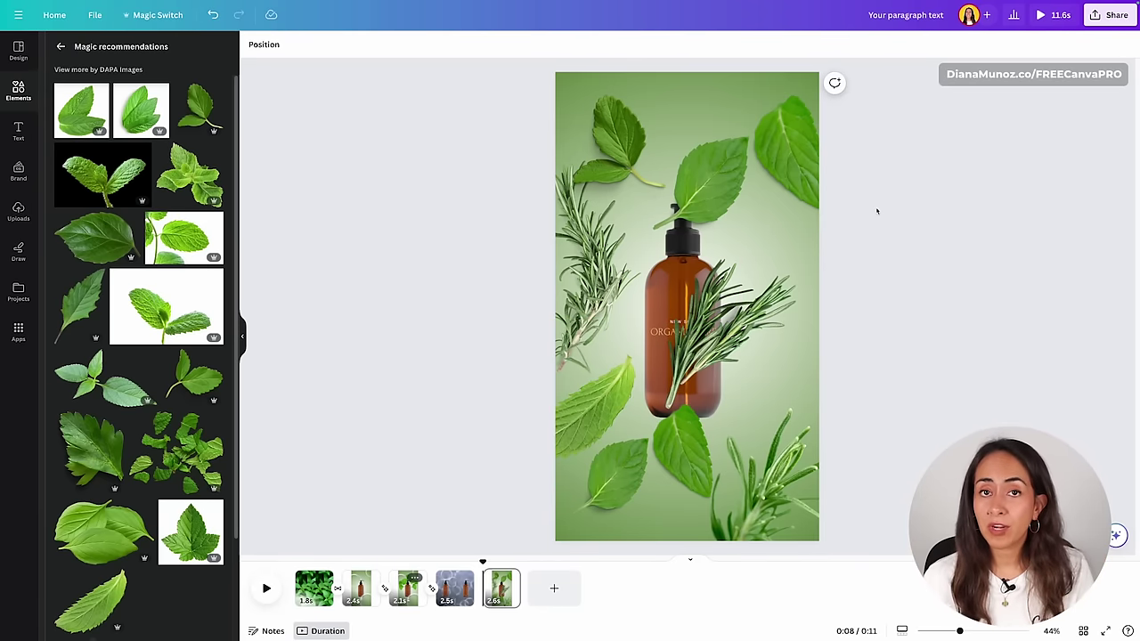
# - Reorder the page's layers so the bottle lies in front of all leaves and rosemary sprigs
pyautogui.click(800, 173)
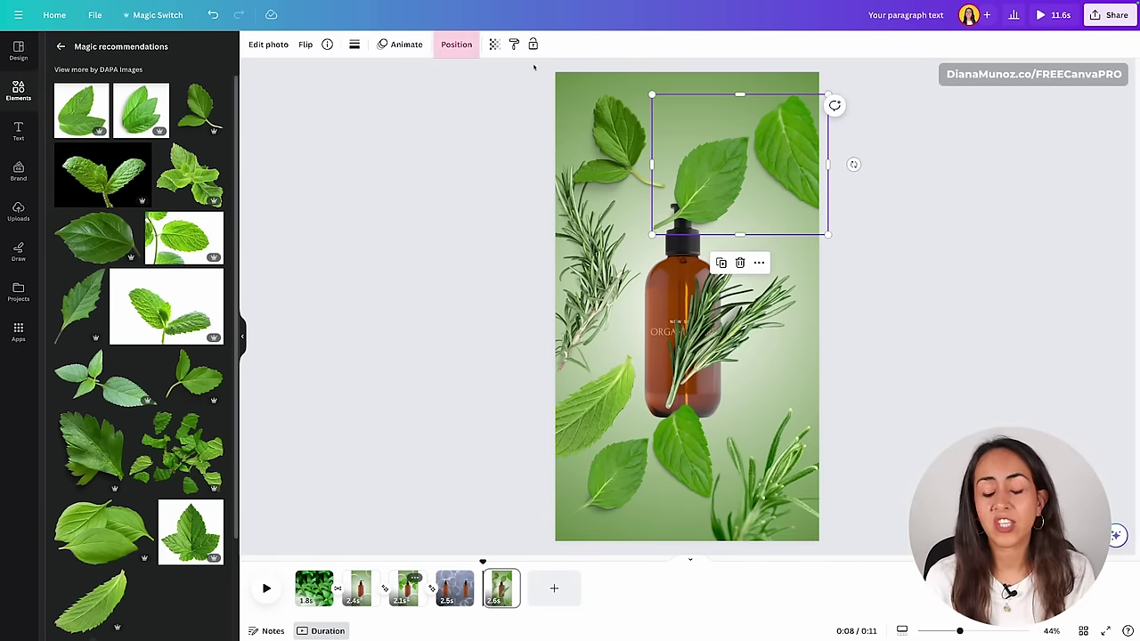
pyautogui.click(452, 49)
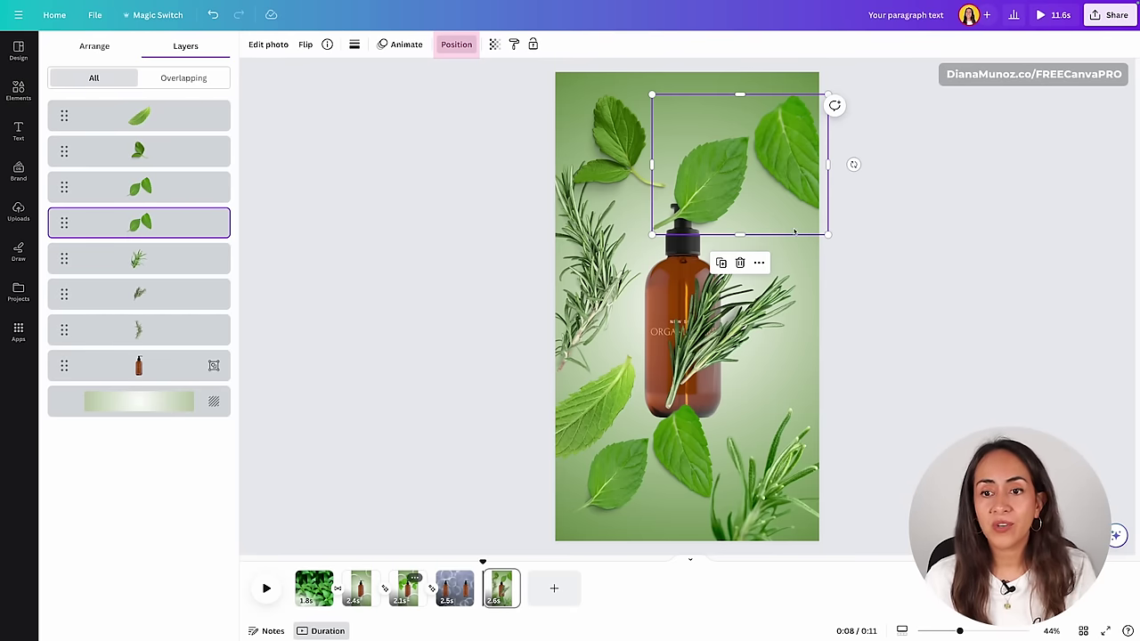
pyautogui.click(79, 331)
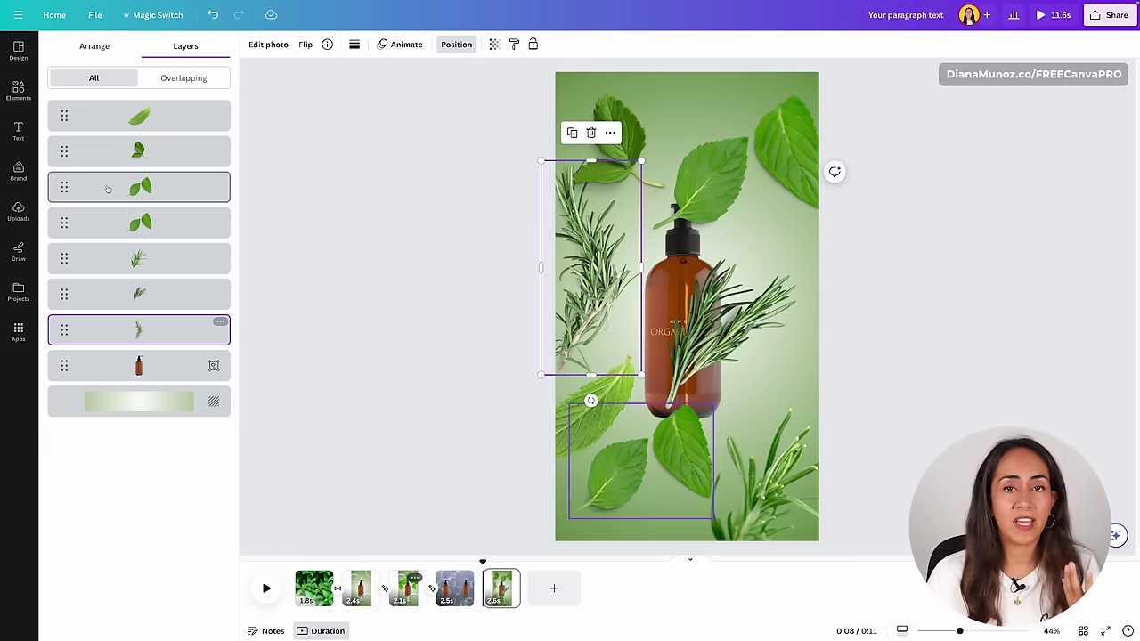
pyautogui.keyDown('shift'); pyautogui.click(220, 114); pyautogui.keyUp('shift')
pyautogui.moveTo(65, 343); pyautogui.dragTo(66, 377)
pyautogui.click(970, 291)
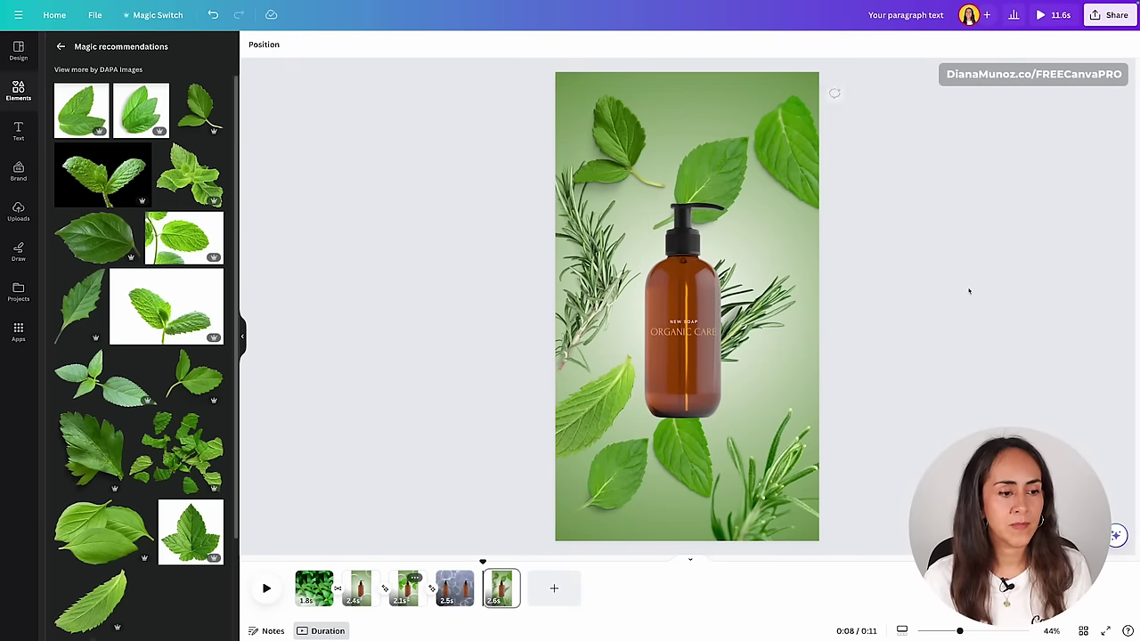
# - Move the rosemary sprig beside the bottle outward and reposition the sprig in the lower right corner
pyautogui.click(579, 405)
pyautogui.click(766, 321)
pyautogui.moveTo(766, 320); pyautogui.dragTo(768, 502)
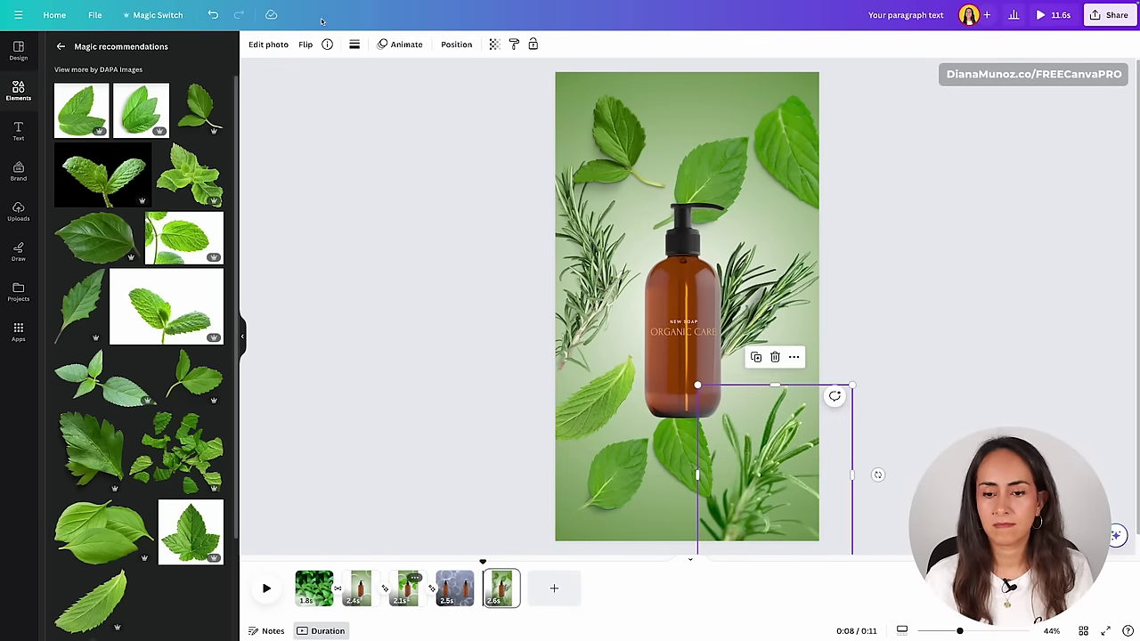
# - Place the lower right rosemary sprig in front of the other layers and move the upper leaves slightly higher
pyautogui.click(456, 44)
pyautogui.click(956, 351)
pyautogui.hotkey('ctrl', 'z')
pyautogui.click(456, 43)
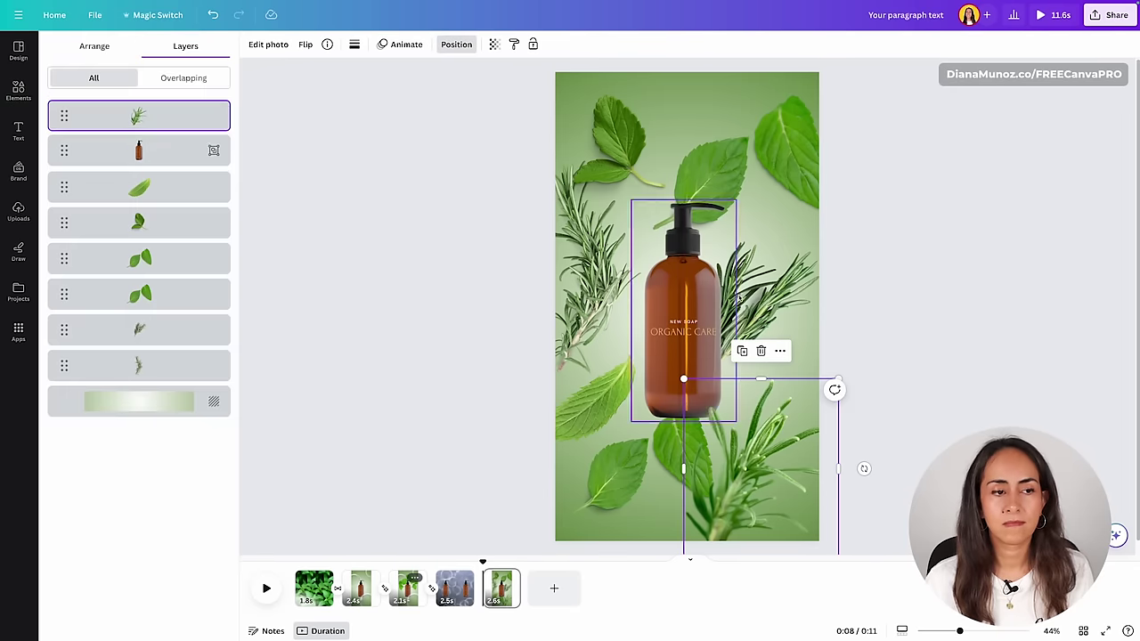
pyautogui.click(739, 152)
pyautogui.click(975, 385)
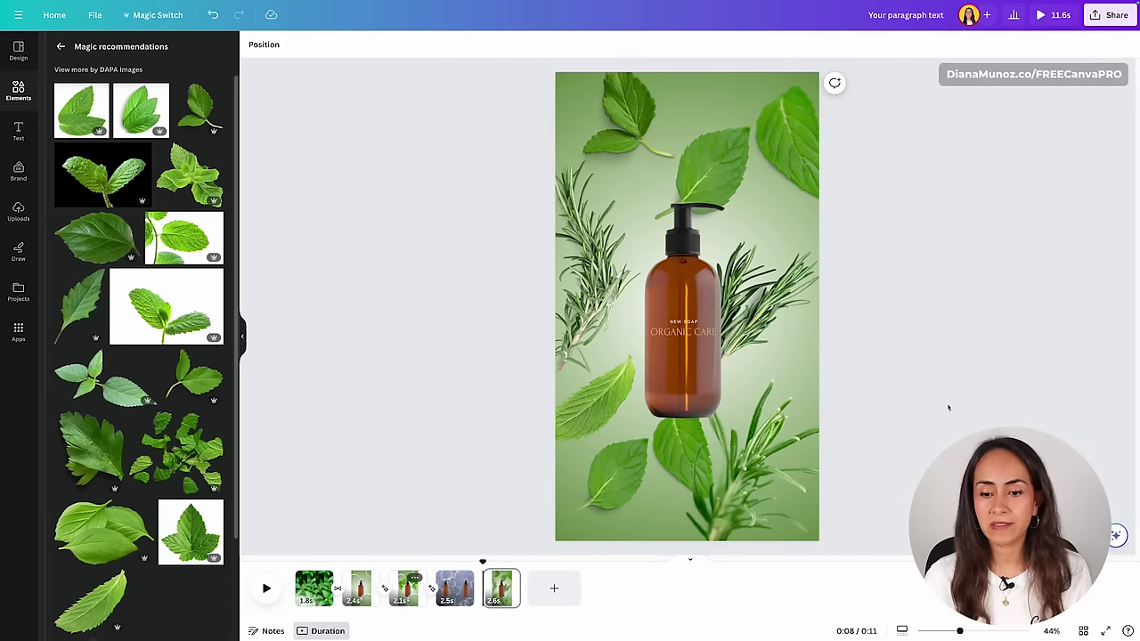
# - Apply the Wiggle motion effect to all leaves and rosemary sprigs on the last page, leaving out the bottle
pyautogui.click(751, 450)
pyautogui.keyDown('shift'); pyautogui.click(775, 294); pyautogui.keyUp('shift')
pyautogui.keyDown('shift'); pyautogui.click(766, 147); pyautogui.keyUp('shift')
pyautogui.keyDown('shift'); pyautogui.click(624, 116); pyautogui.keyUp('shift')
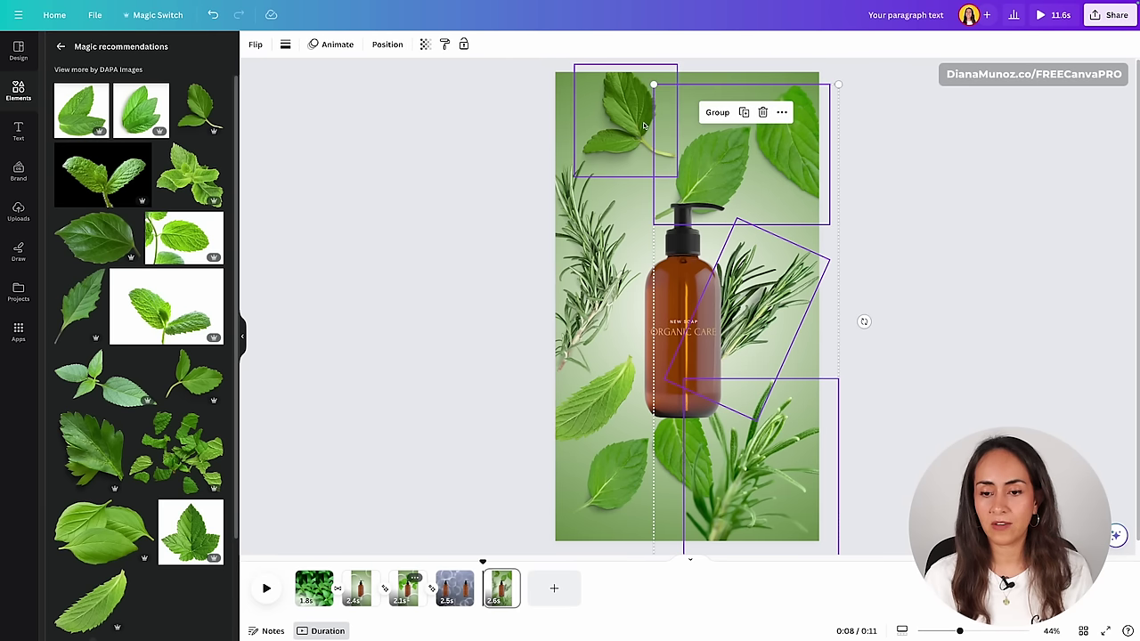
pyautogui.keyDown('shift'); pyautogui.click(581, 293); pyautogui.keyUp('shift')
pyautogui.keyDown('shift'); pyautogui.click(588, 401); pyautogui.keyUp('shift')
pyautogui.keyDown('shift'); pyautogui.click(669, 447); pyautogui.keyUp('shift')
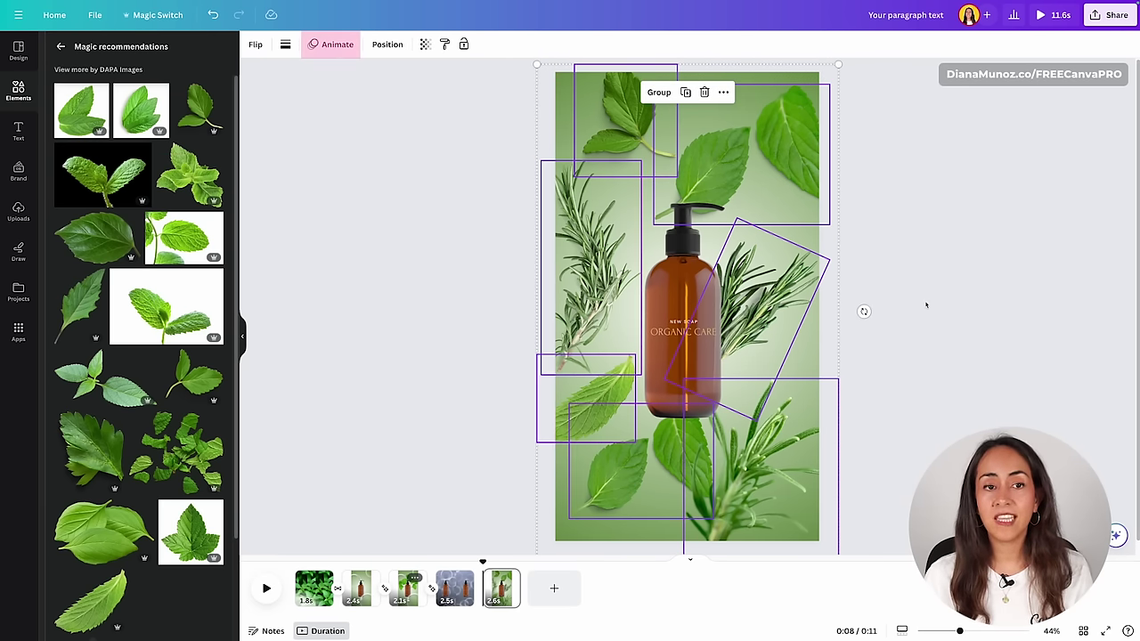
pyautogui.click(331, 43)
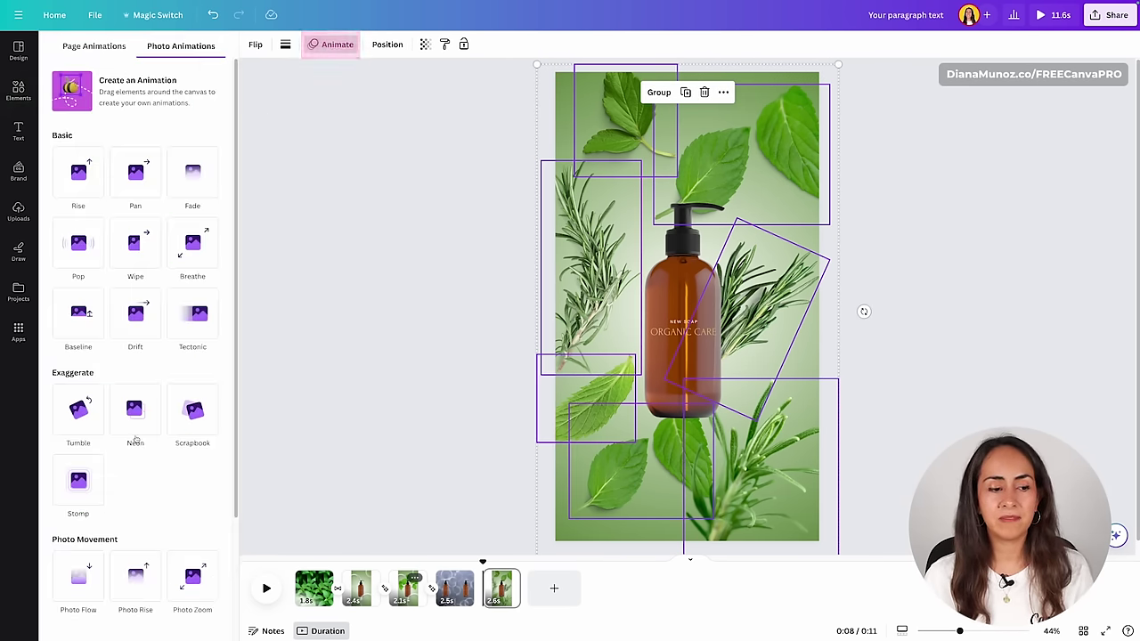
pyautogui.scroll(-5, 147, 500)
pyautogui.click(78, 601)
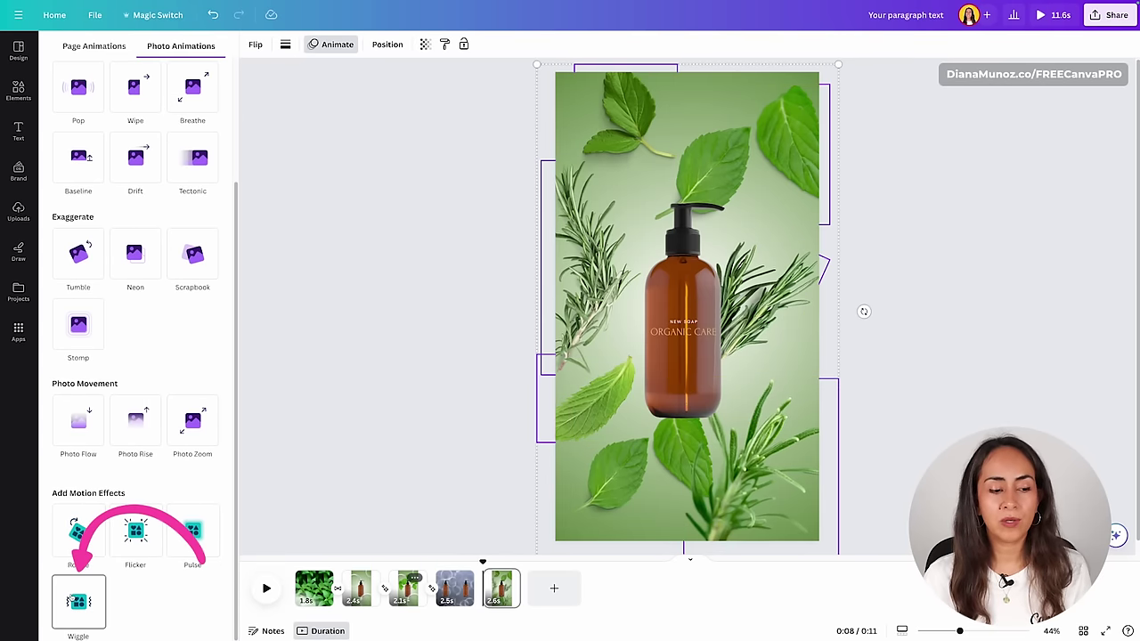
# - Reduce the Wiggle intensity of the leaves and rosemary sprigs to nearly the minimum
pyautogui.scroll(-2, 107, 534)
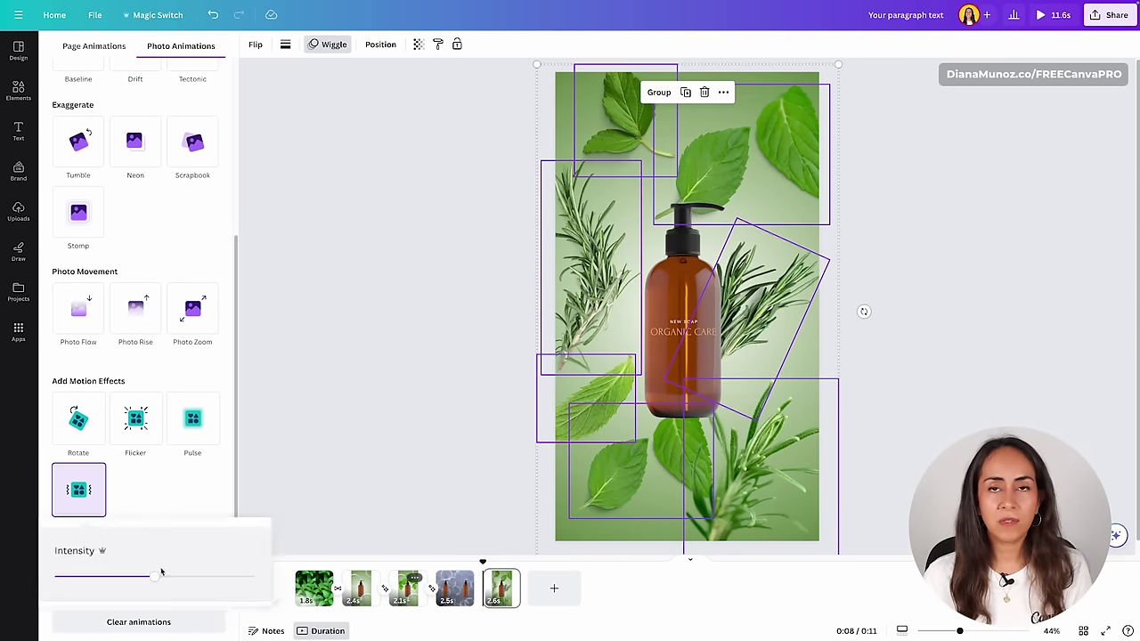
pyautogui.moveTo(211, 568); pyautogui.dragTo(78, 574)
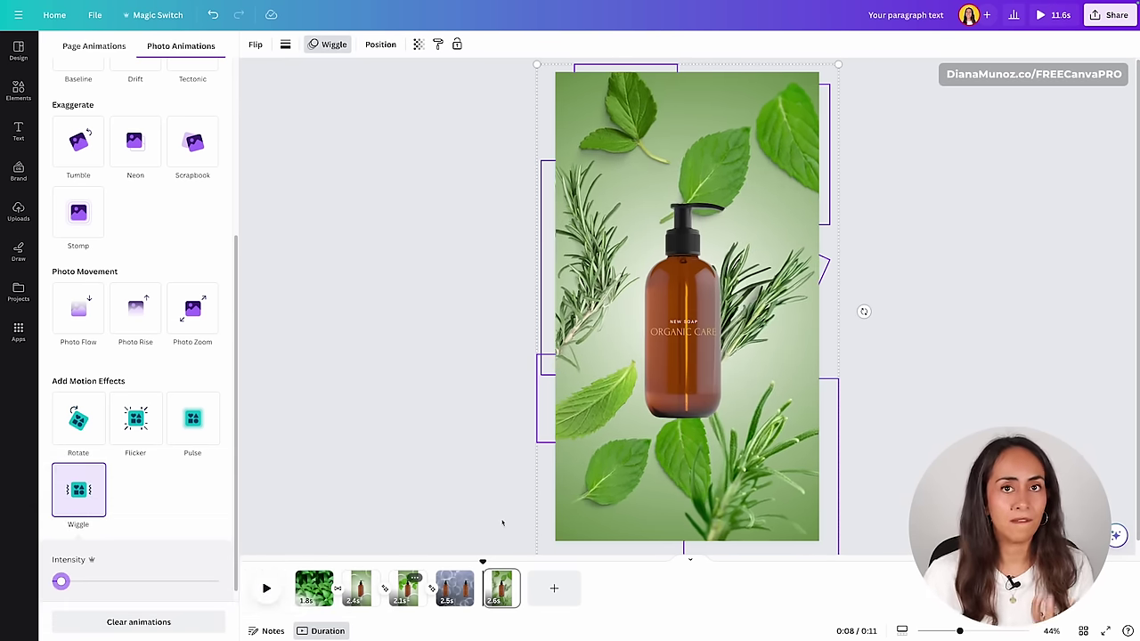
pyautogui.click(895, 407)
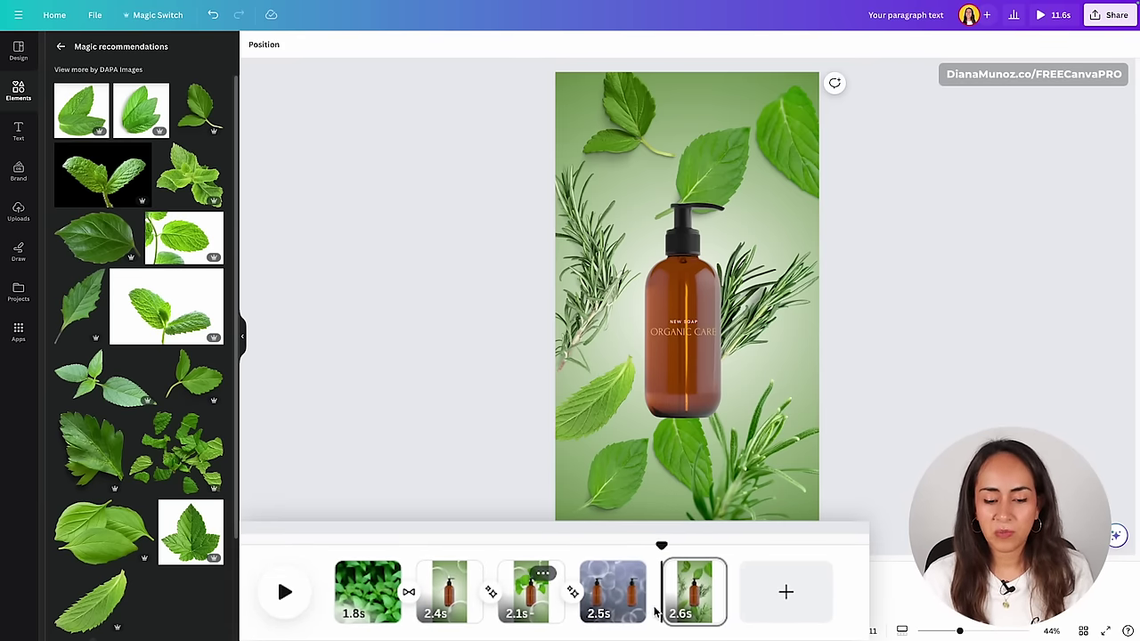
# - Add a Flow transition between the bubble video page and the herb-decorated last page
pyautogui.moveTo(663, 610)
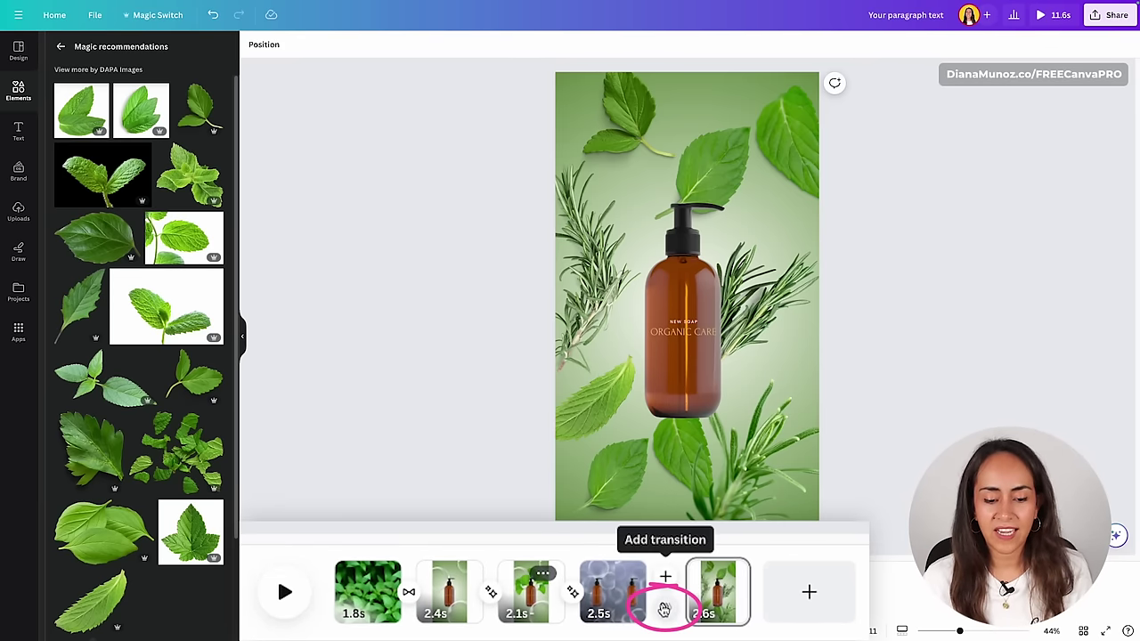
pyautogui.click(666, 609)
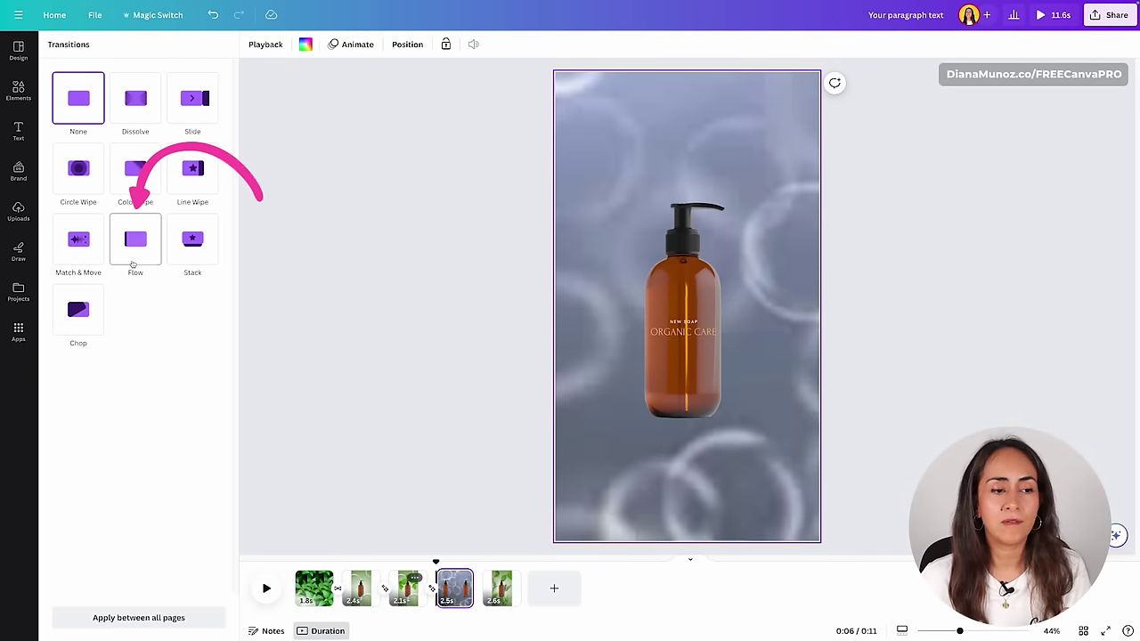
pyautogui.moveTo(132, 255)
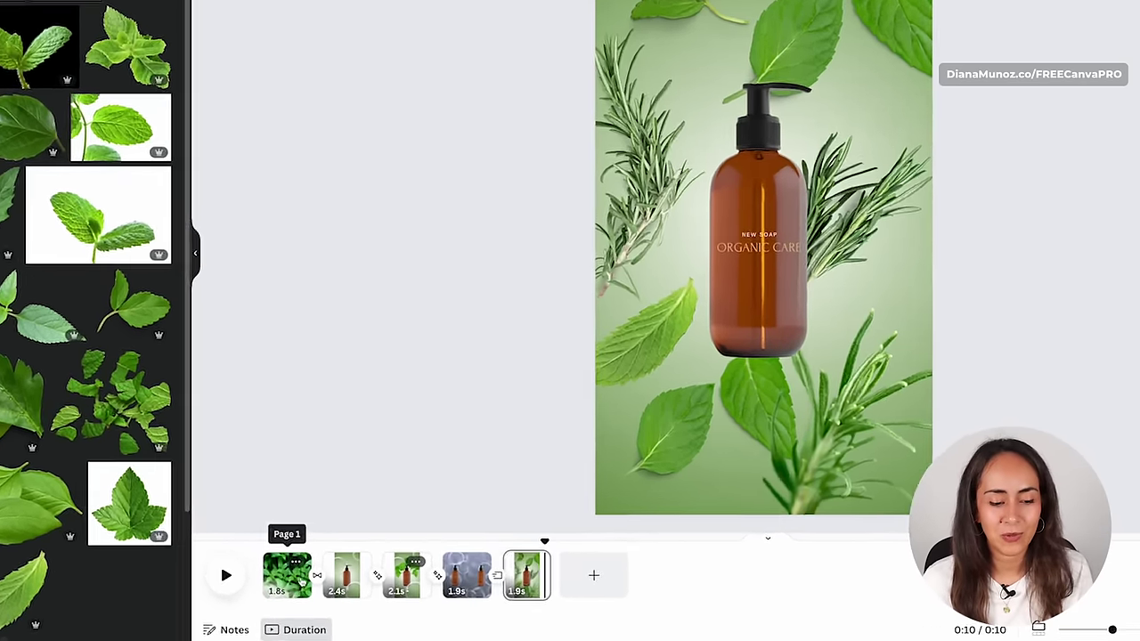
# - Duplicate the titled herb opening page and move the copy to the end of the video
pyautogui.click(317, 586)
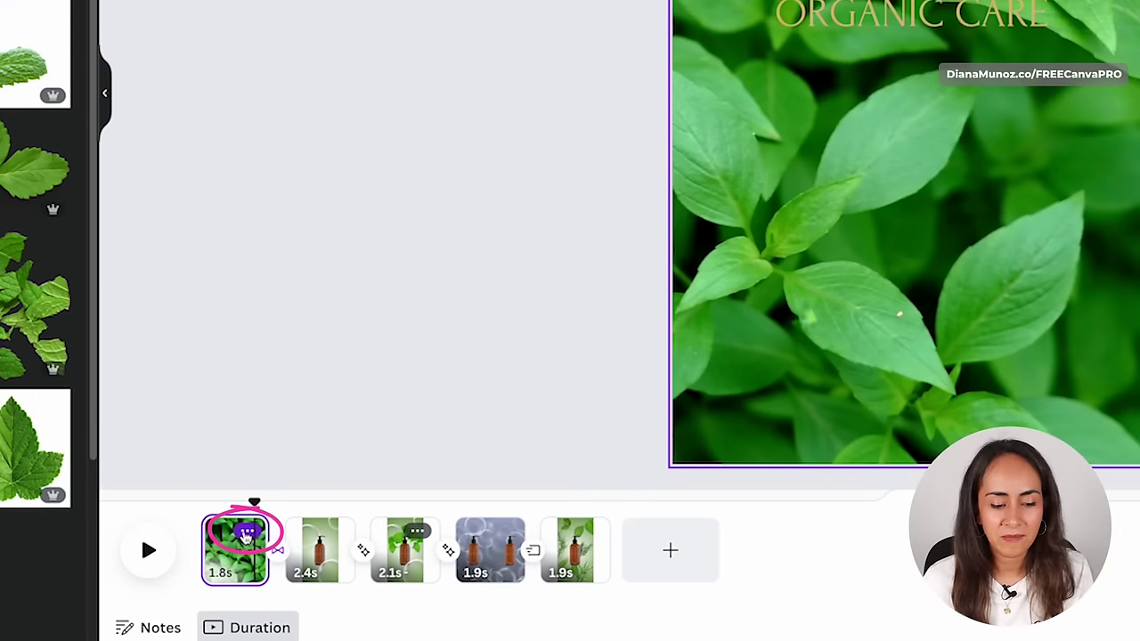
pyautogui.click(246, 533)
pyautogui.click(355, 214)
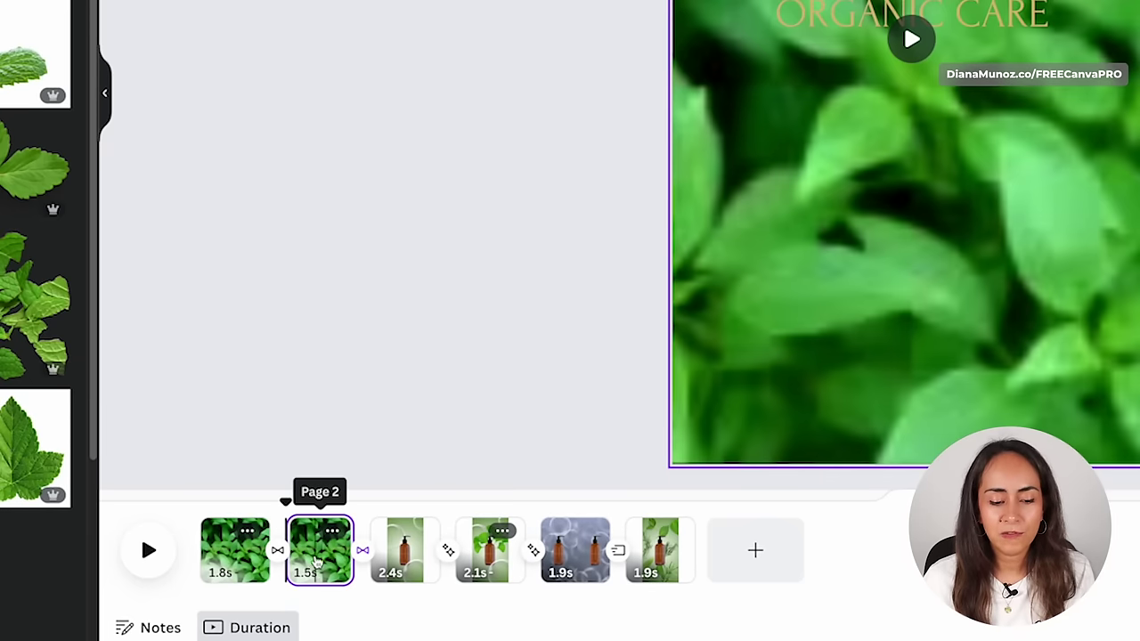
pyautogui.moveTo(316, 561); pyautogui.dragTo(615, 553)
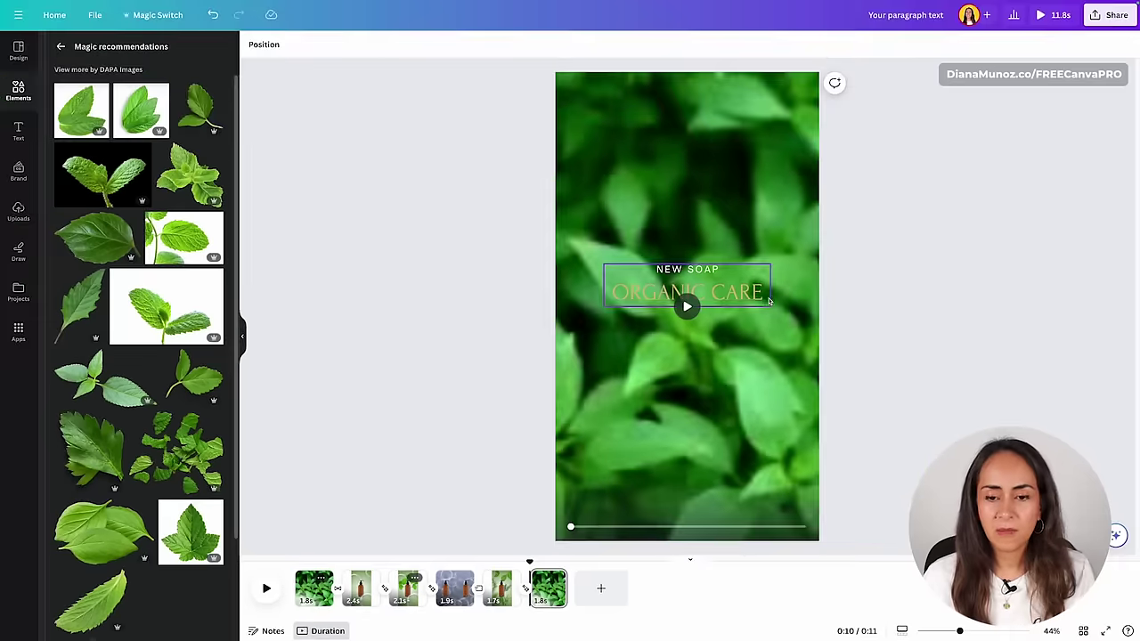
# - Ungroup the title on the last page and delete its ORGANIC CARE text
pyautogui.click(1006, 14)
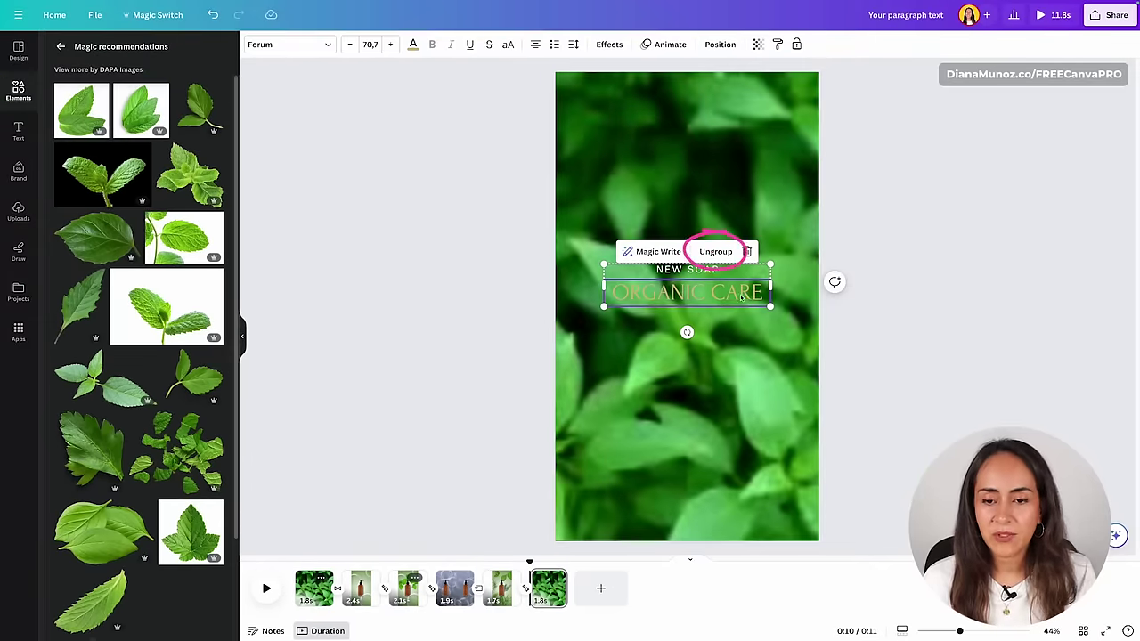
pyautogui.click(716, 252)
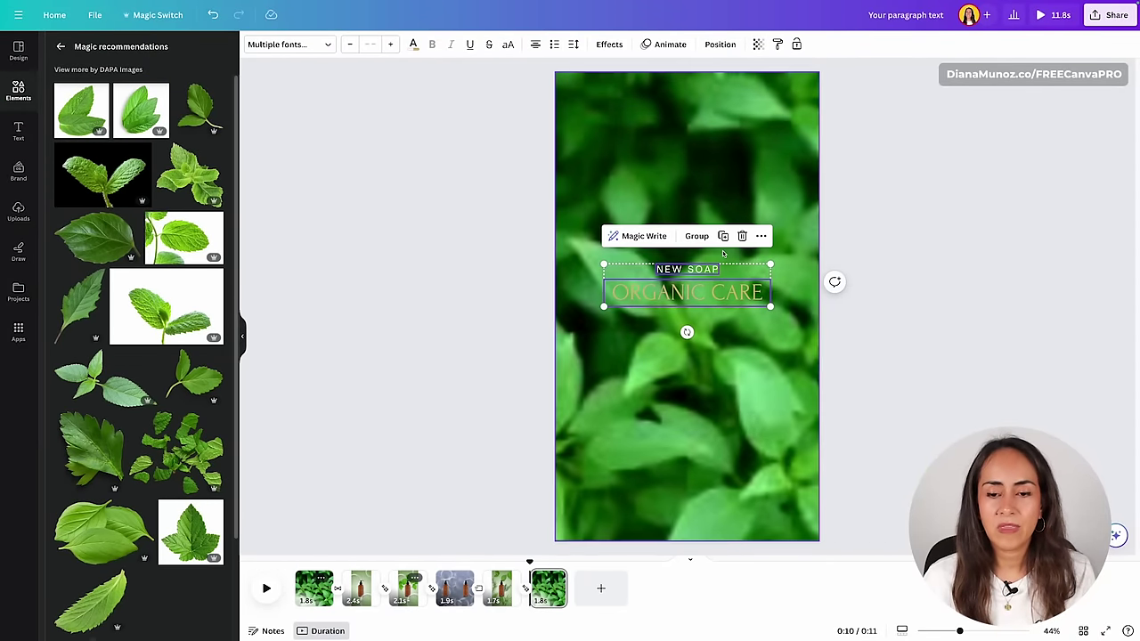
pyautogui.click(883, 253)
pyautogui.click(739, 292)
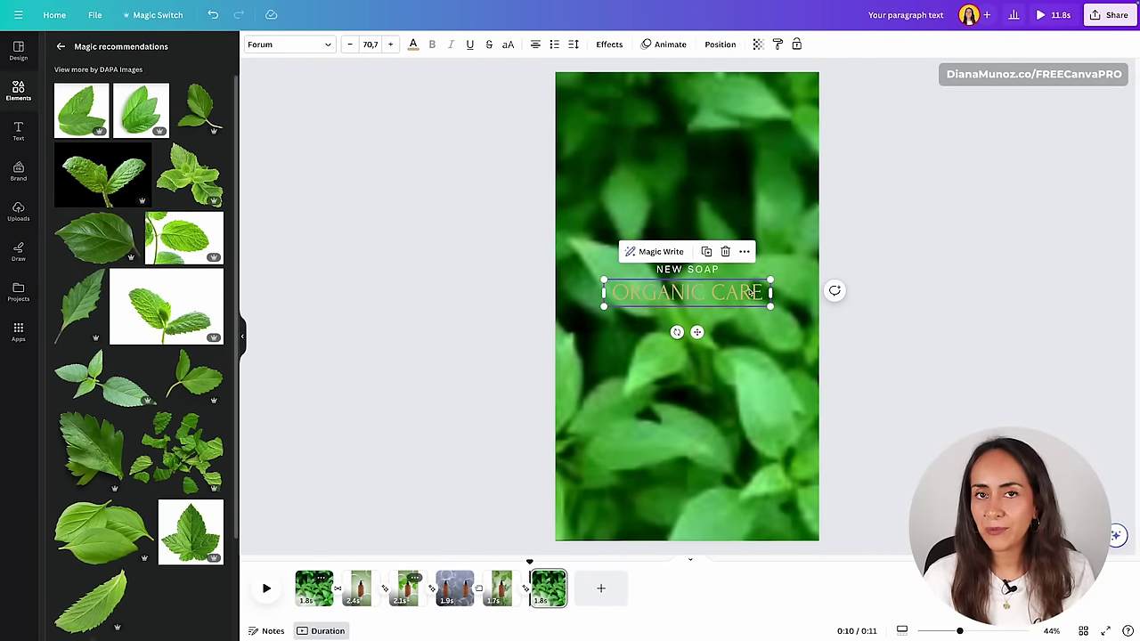
pyautogui.click(724, 251)
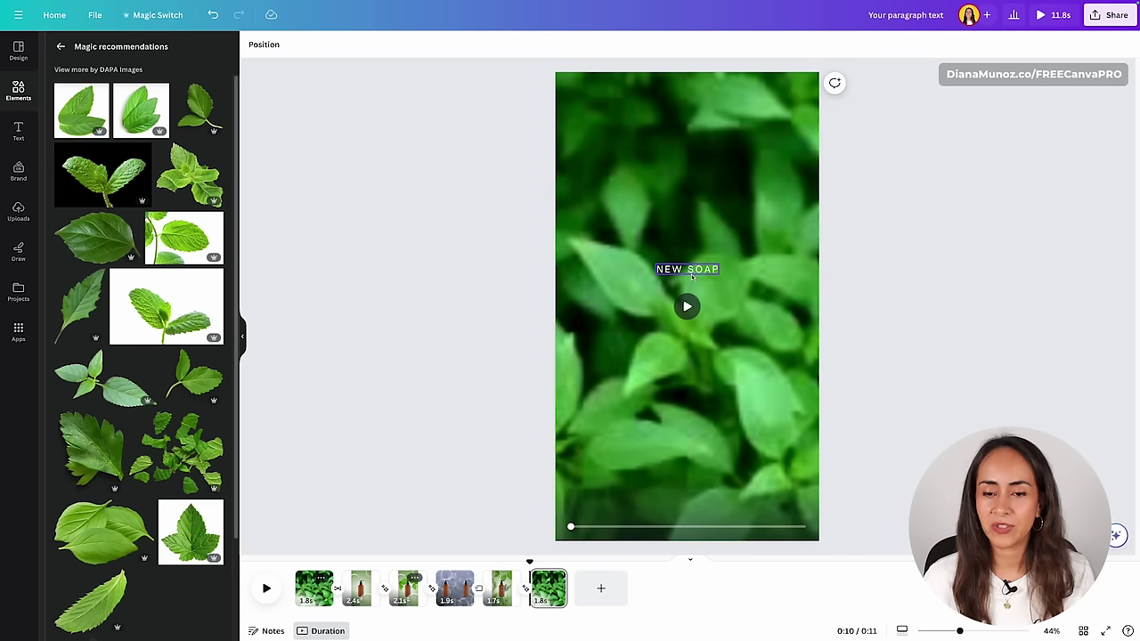
# - Move the NEW SOAP text higher on the last page, keeping it horizontally centred
pyautogui.click(706, 272)
pyautogui.moveTo(720, 269); pyautogui.dragTo(733, 267)
pyautogui.click(925, 214)
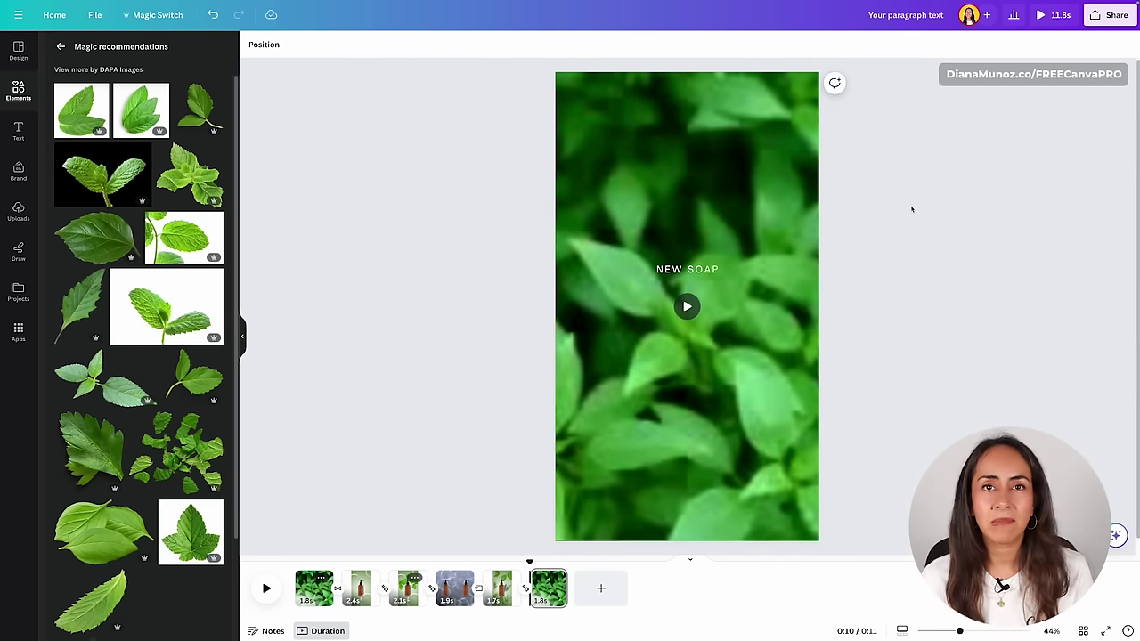
pyautogui.moveTo(714, 270); pyautogui.dragTo(714, 192)
pyautogui.click(783, 308)
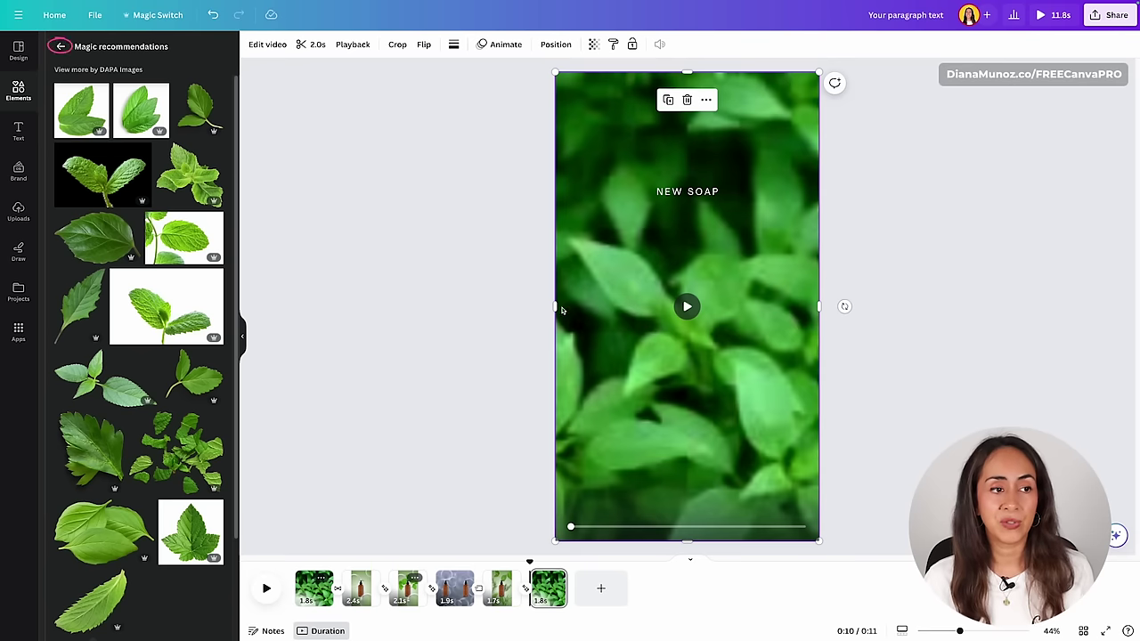
# - Return to the leaves search results and remove the Cut-outs only filter
pyautogui.click(61, 44)
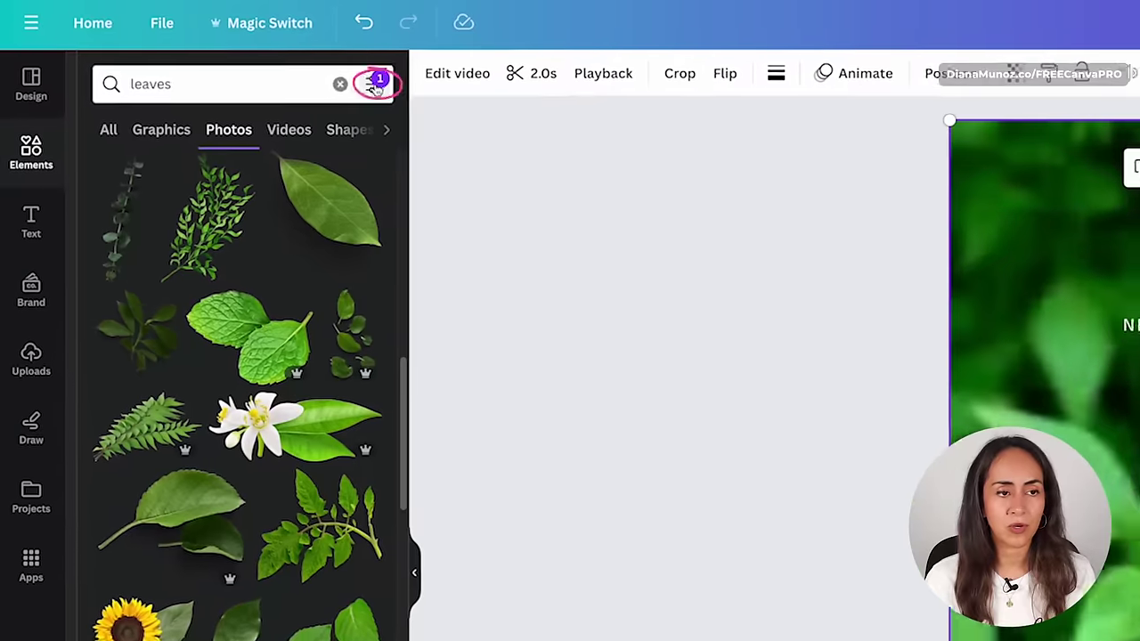
pyautogui.click(219, 51)
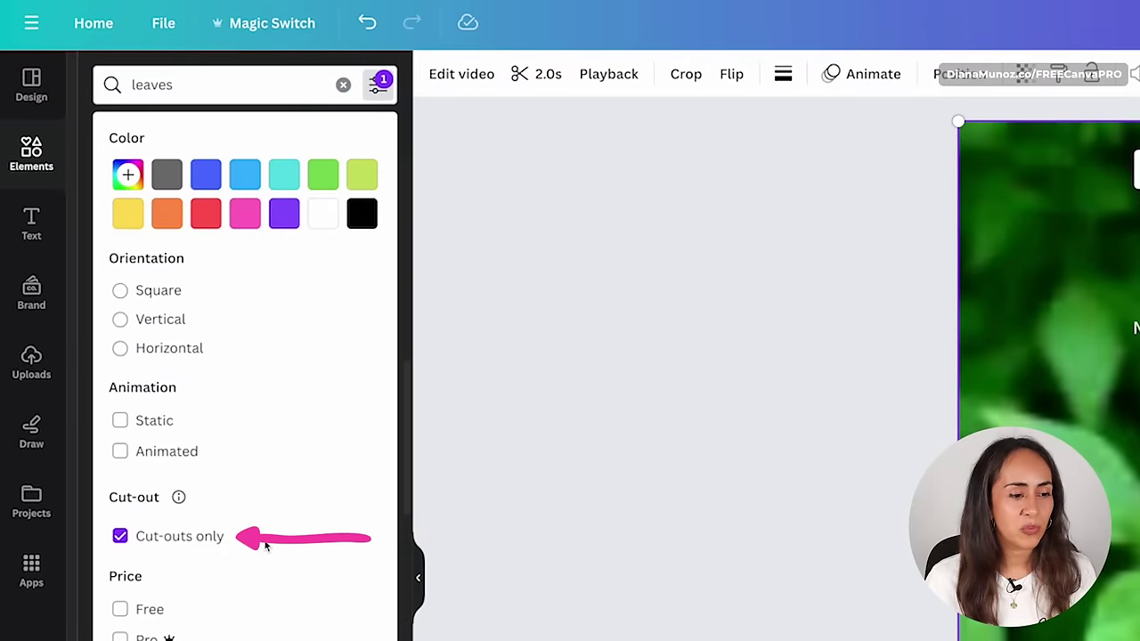
pyautogui.click(180, 538)
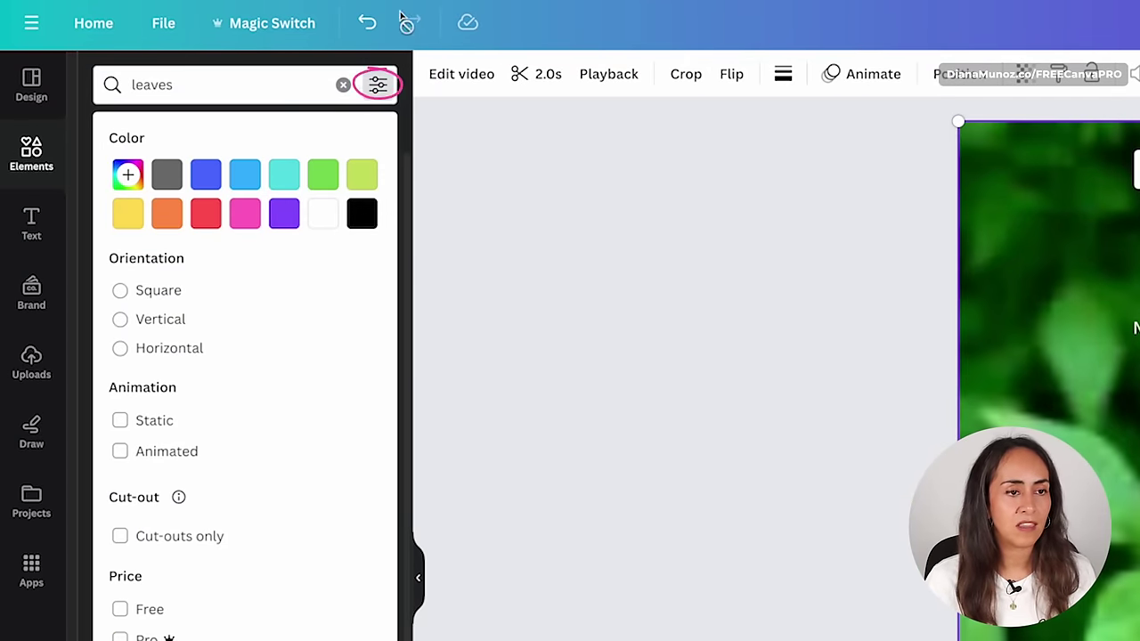
pyautogui.click(378, 84)
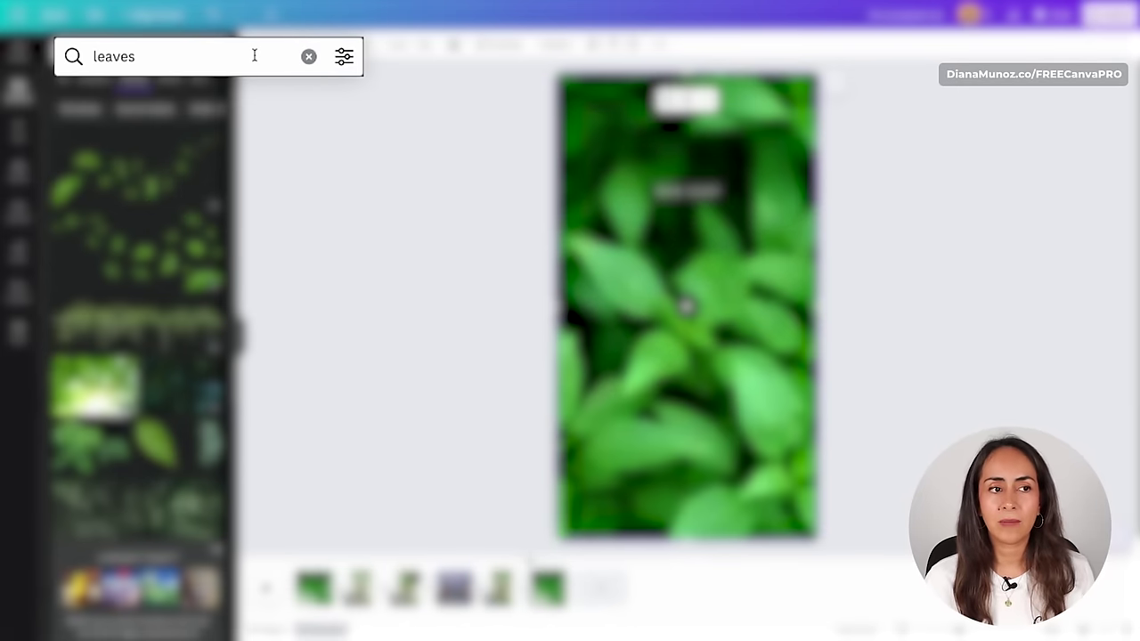
# - Search the elements library for "podium" and limit the results to videos
pyautogui.click(256, 56)
pyautogui.hotkey('ctrl', 'a')
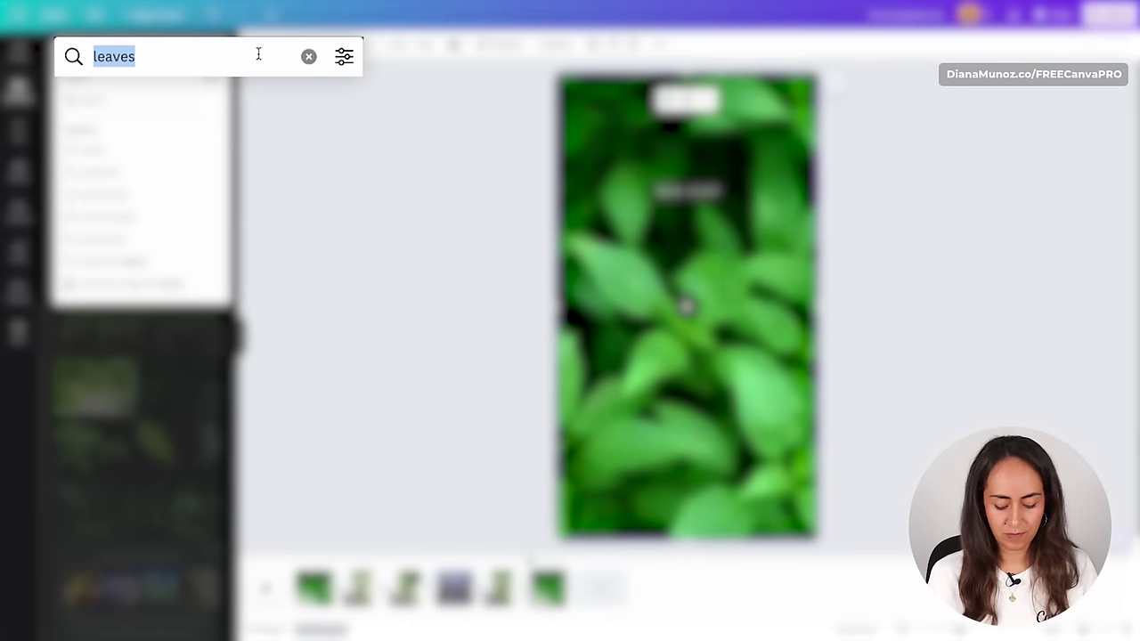
pyautogui.write('podium')
pyautogui.press('Return')
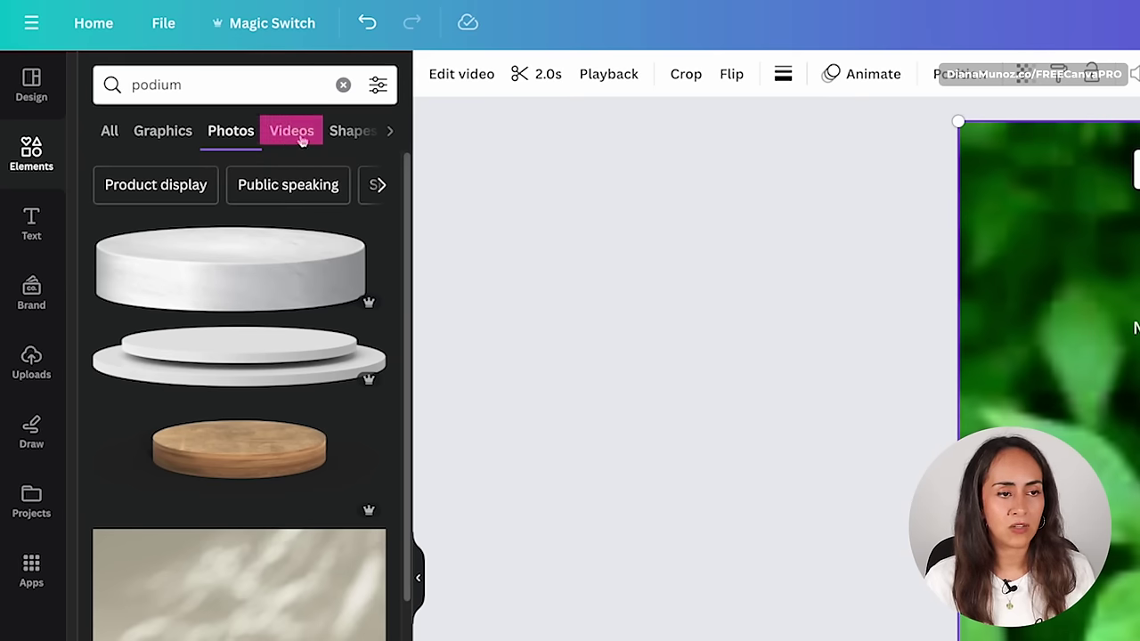
pyautogui.click(275, 123)
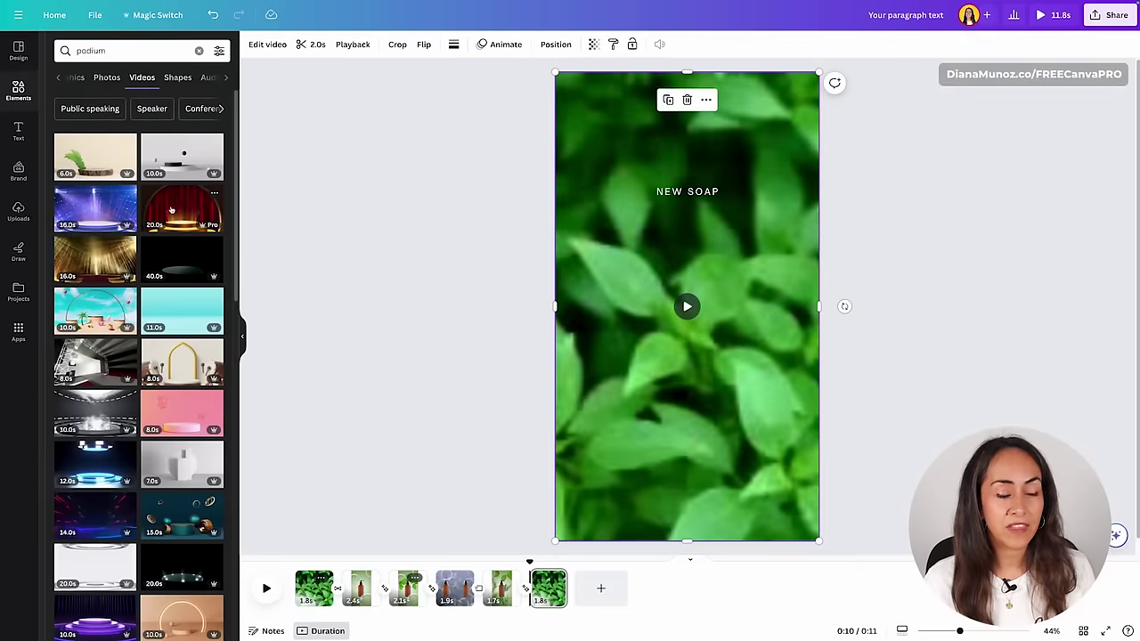
# - Replace the last page's herb background with the 10-second green video of a round beige podium
pyautogui.scroll(-1, 193, 300)
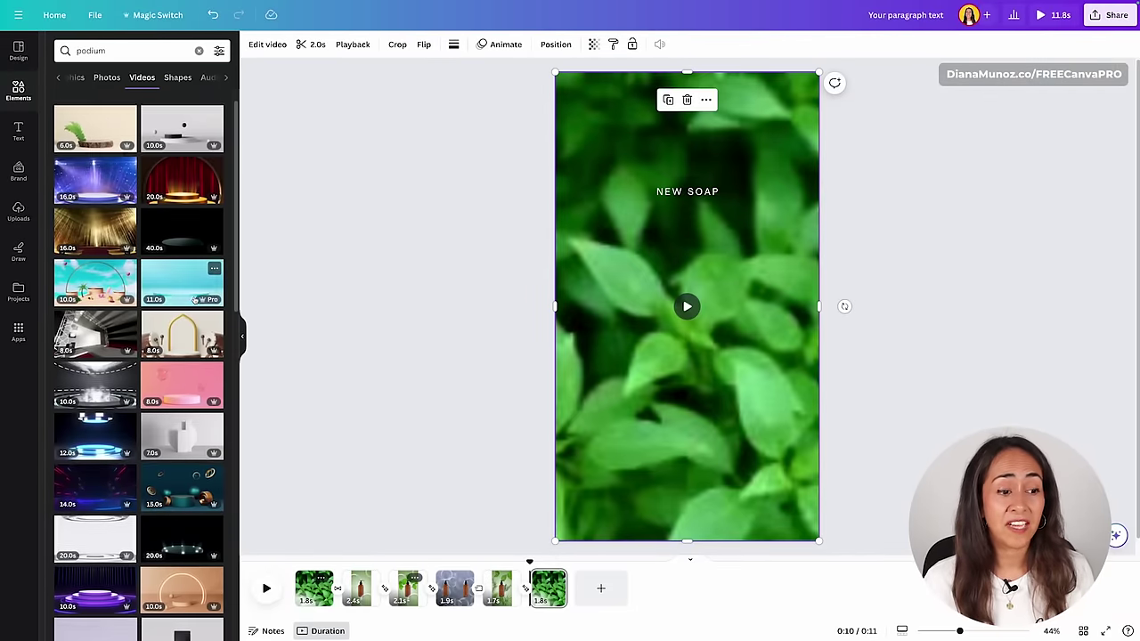
pyautogui.scroll(-3, 192, 300)
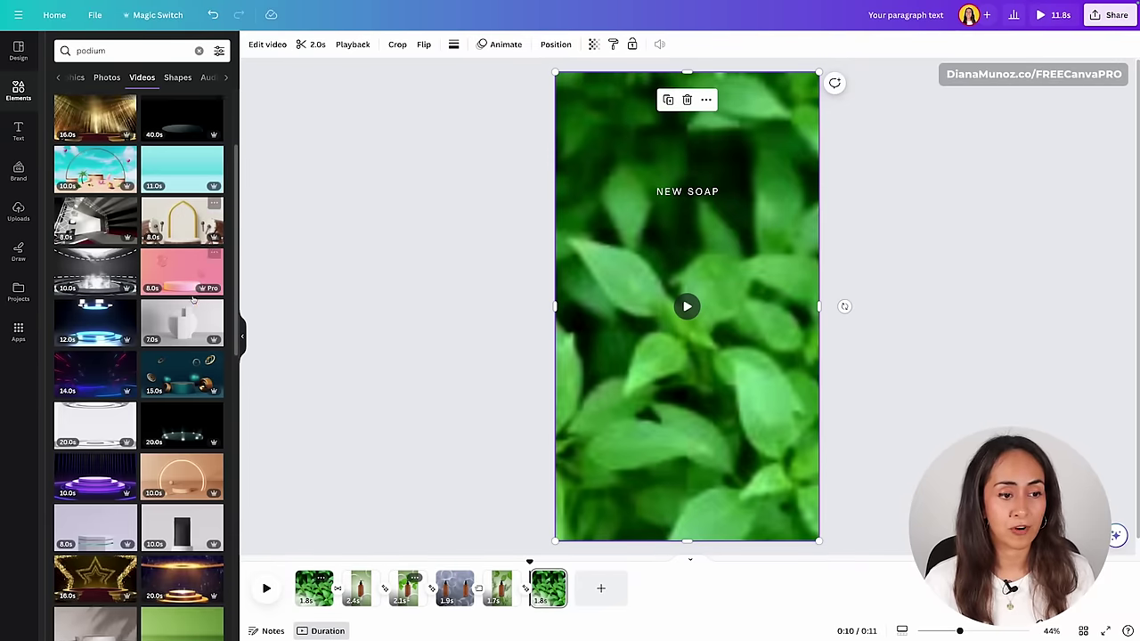
pyautogui.scroll(-3, 192, 300)
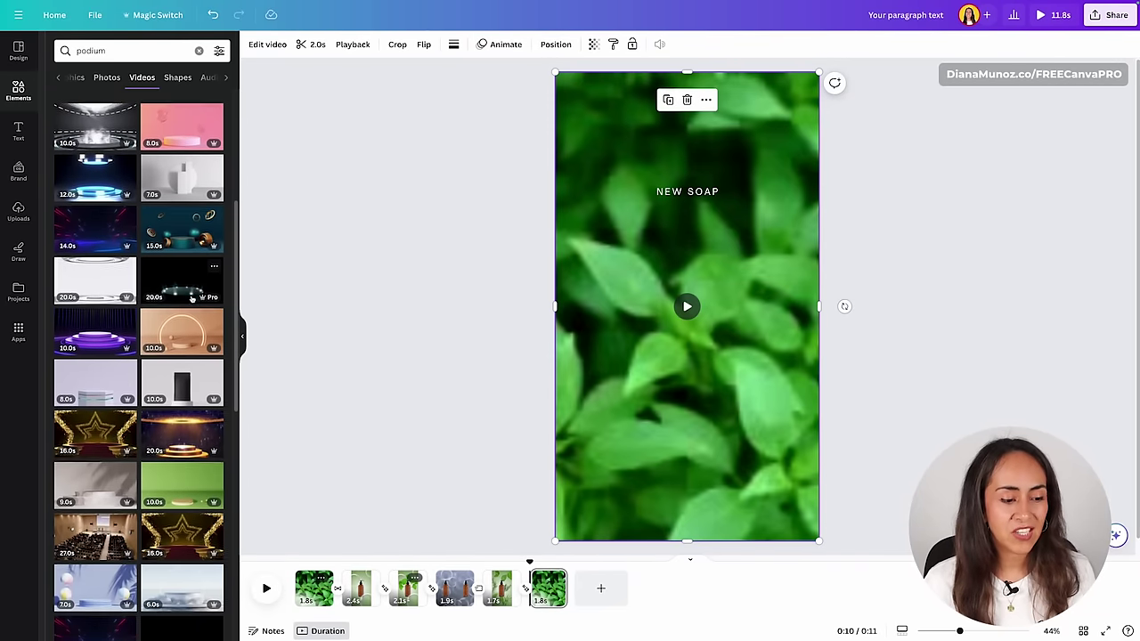
pyautogui.scroll(-1, 192, 300)
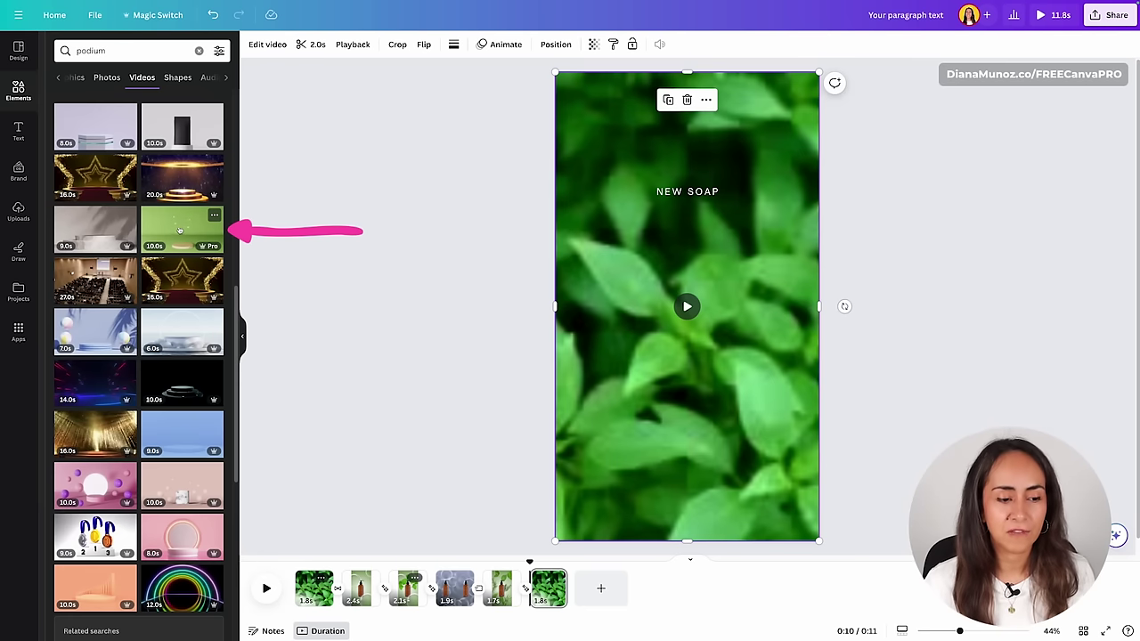
pyautogui.moveTo(176, 230); pyautogui.dragTo(570, 171)
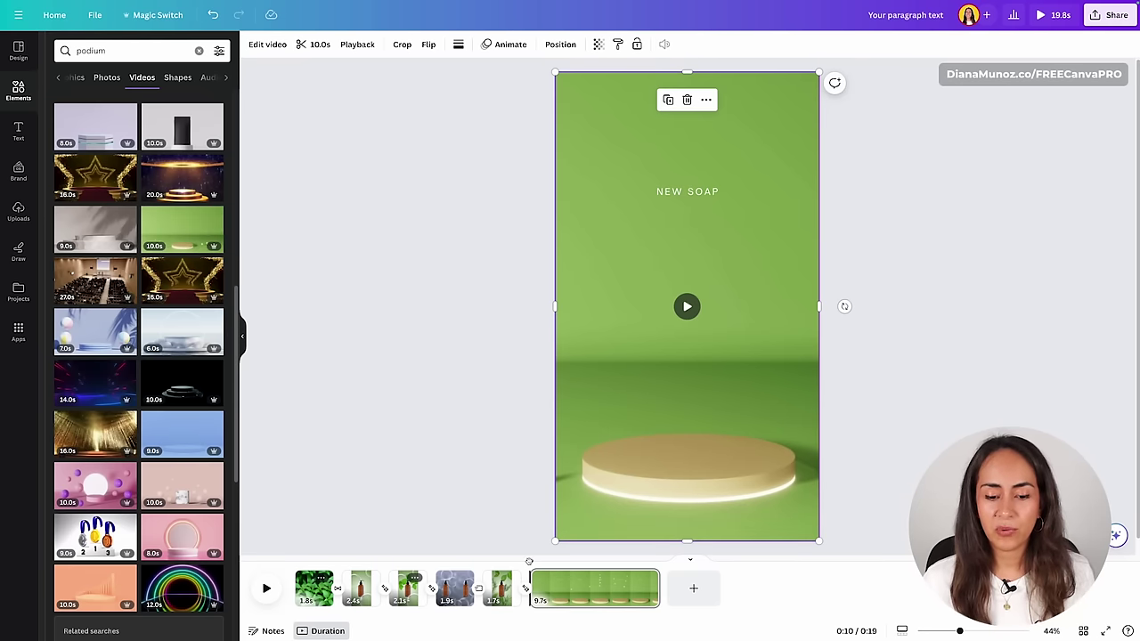
# - Copy the soap bottle group from the herb-decorated page to the last page and stand it centred on the podium
pyautogui.moveTo(530, 564); pyautogui.dragTo(502, 564)
pyautogui.click(691, 380)
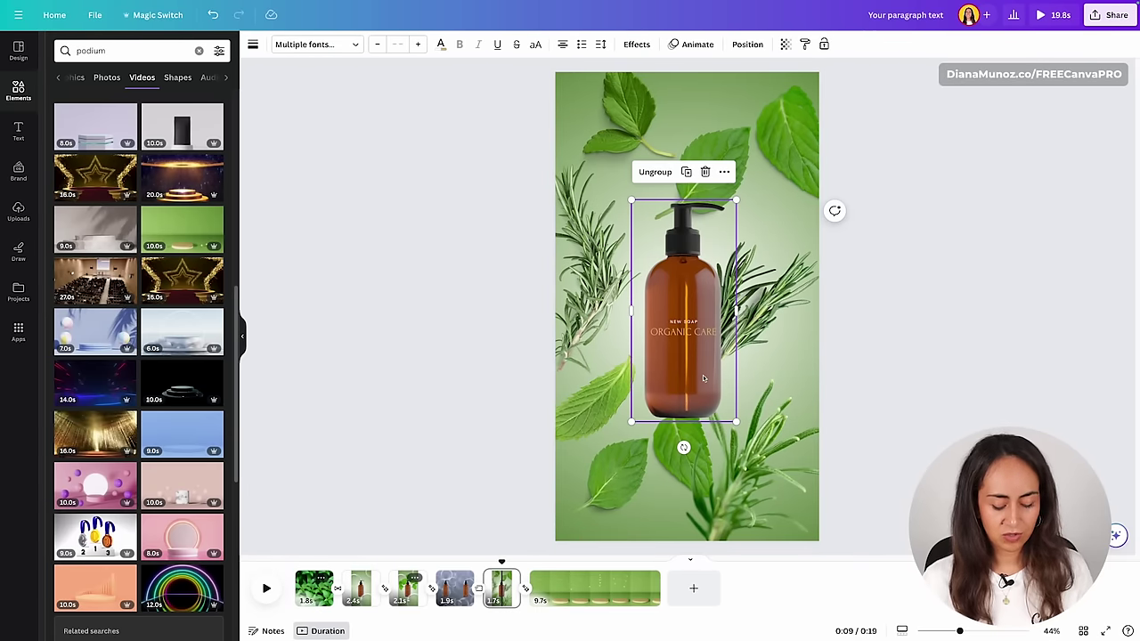
pyautogui.click(600, 588)
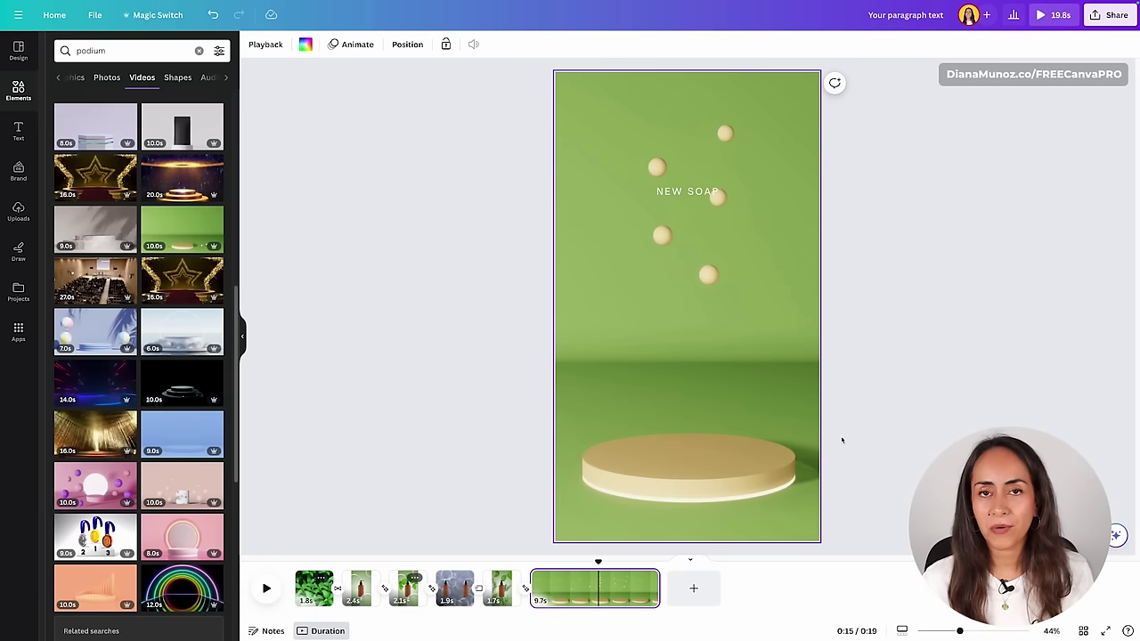
pyautogui.hotkey('ctrl', 'v')
pyautogui.click(694, 297)
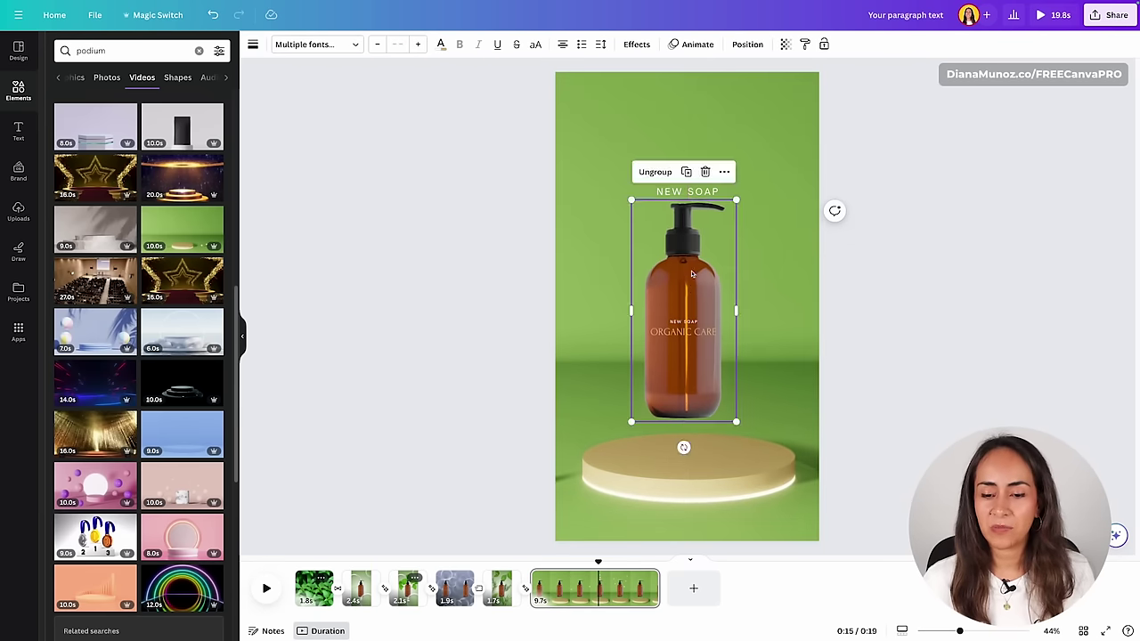
pyautogui.moveTo(694, 296); pyautogui.dragTo(694, 316)
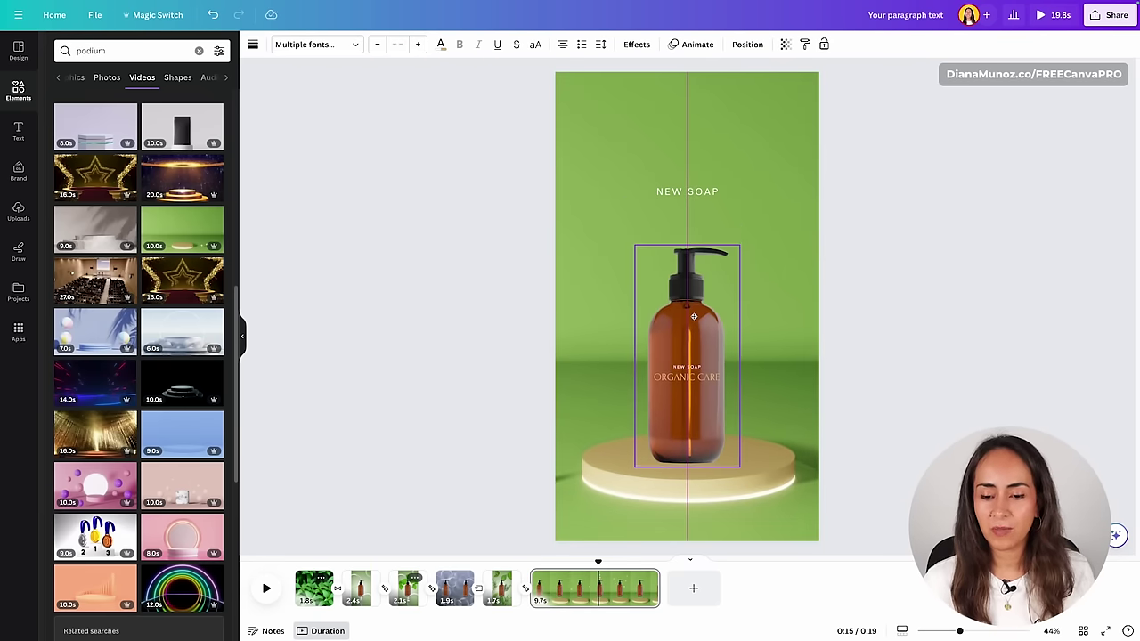
# - Replace the NEW SOAP text above the bottle with "online exclusive" and widen its box to fit one line
pyautogui.click(717, 191)
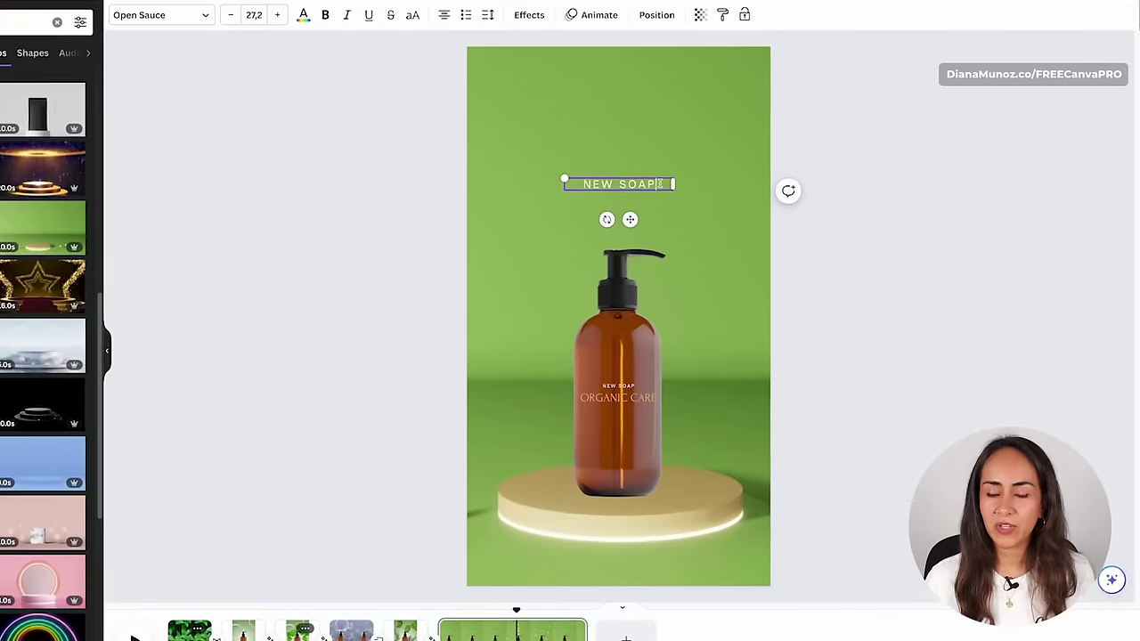
pyautogui.moveTo(666, 184); pyautogui.dragTo(589, 182)
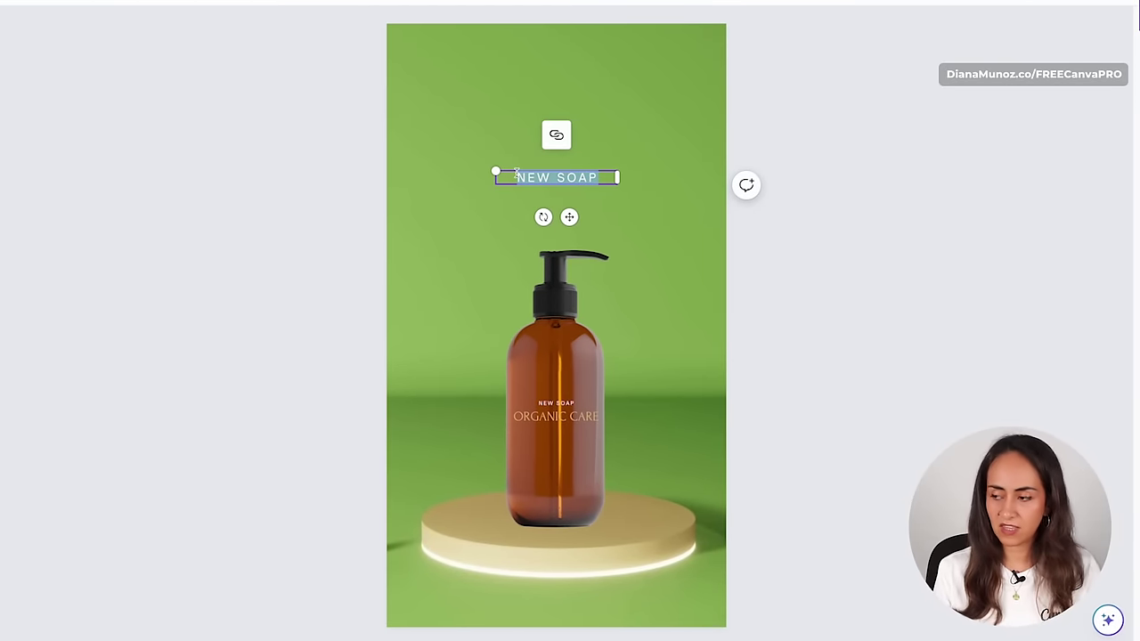
pyautogui.write('online')
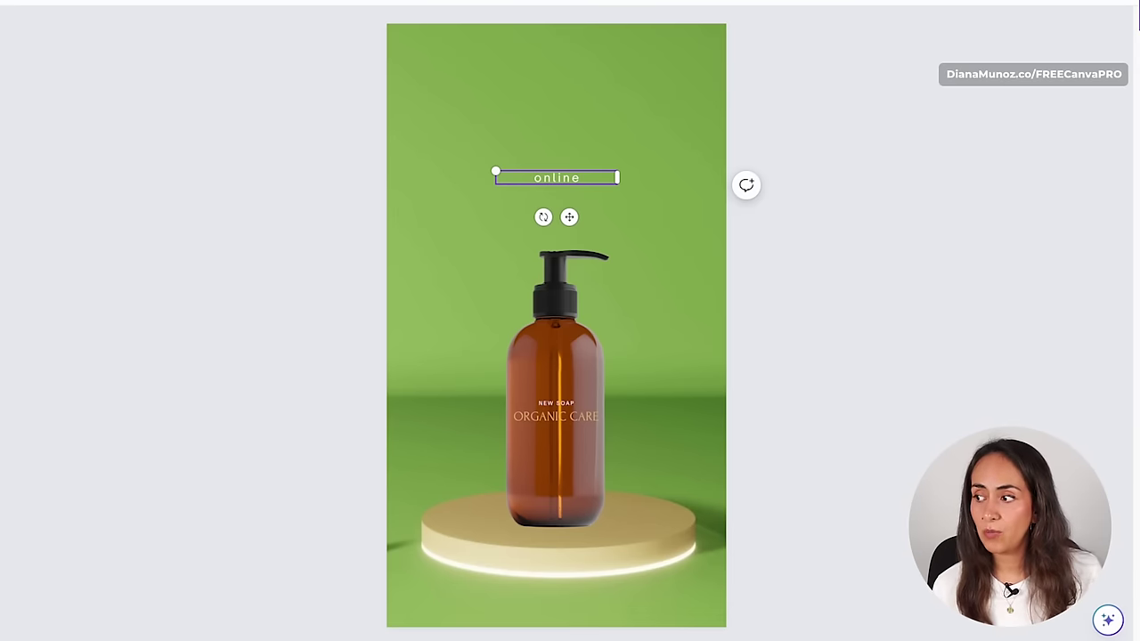
pyautogui.write(' exclusive')
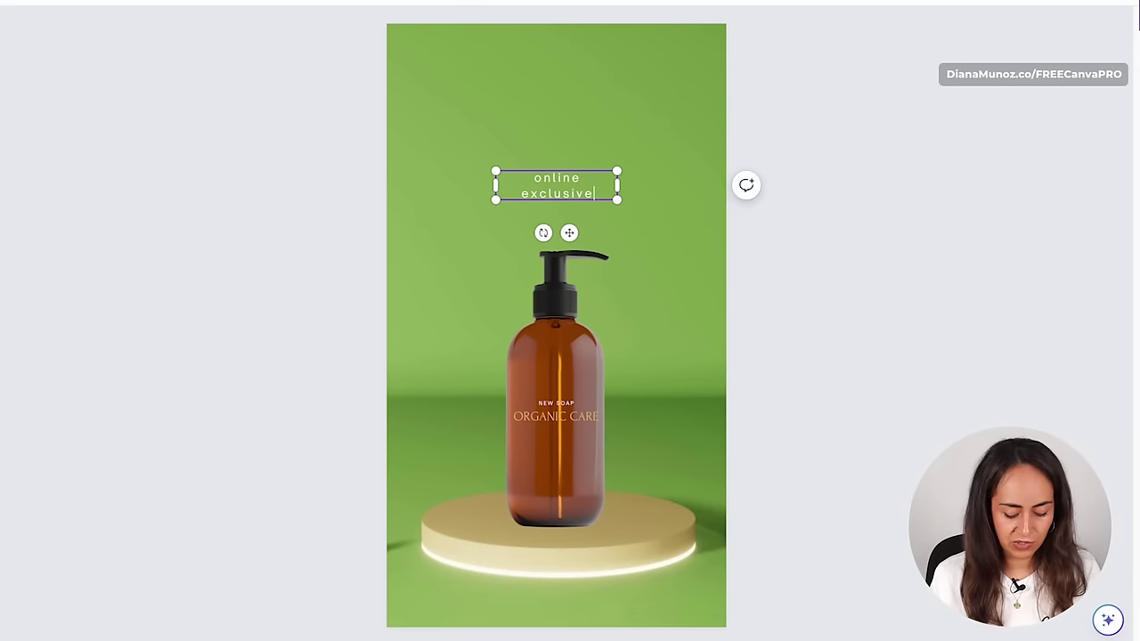
pyautogui.moveTo(618, 185); pyautogui.dragTo(648, 185)
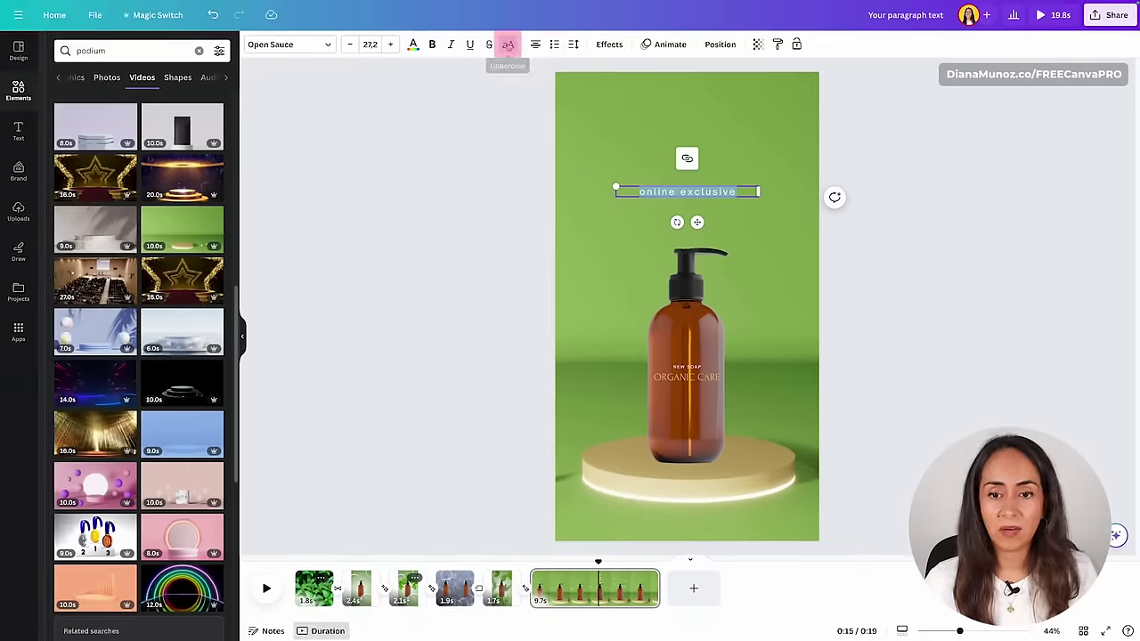
# - Convert the "online exclusive" text to uppercase and move it slightly higher above the bottle
pyautogui.click(373, 4)
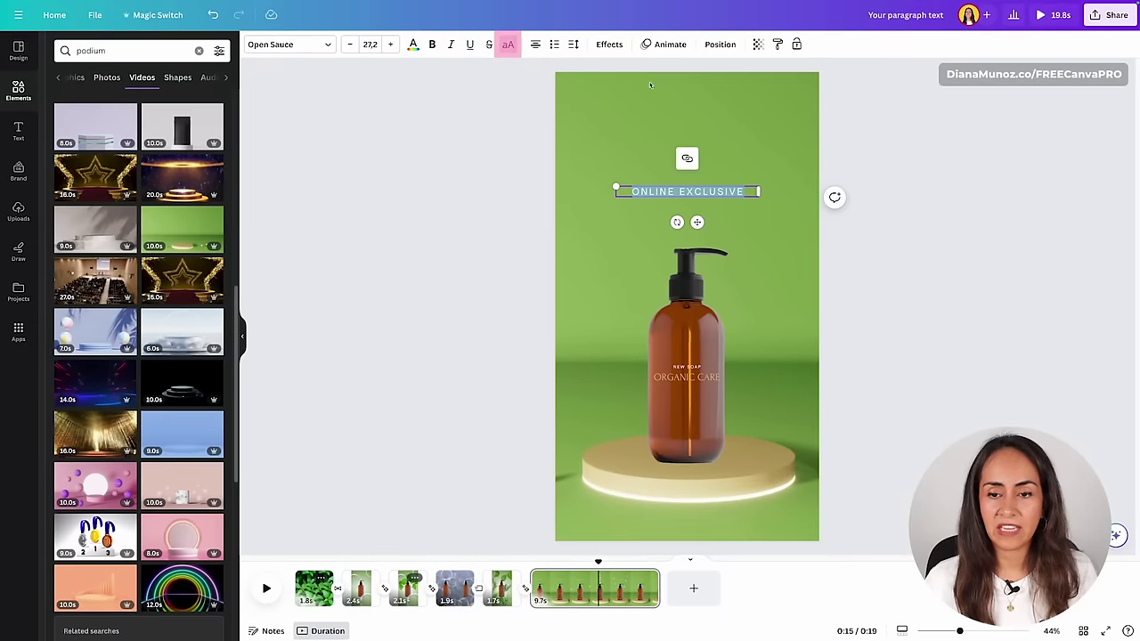
pyautogui.moveTo(690, 234); pyautogui.dragTo(690, 207)
pyautogui.click(959, 405)
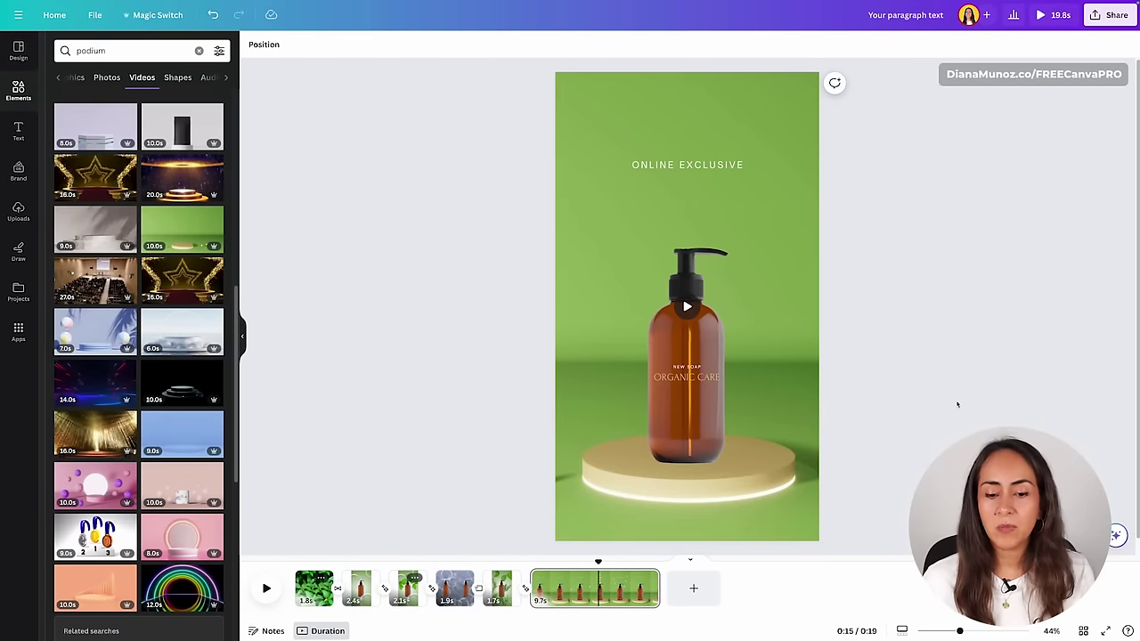
# - Trim the podium background video at both its start and end to a 6.1-second section showing the flying balls
pyautogui.click(626, 588)
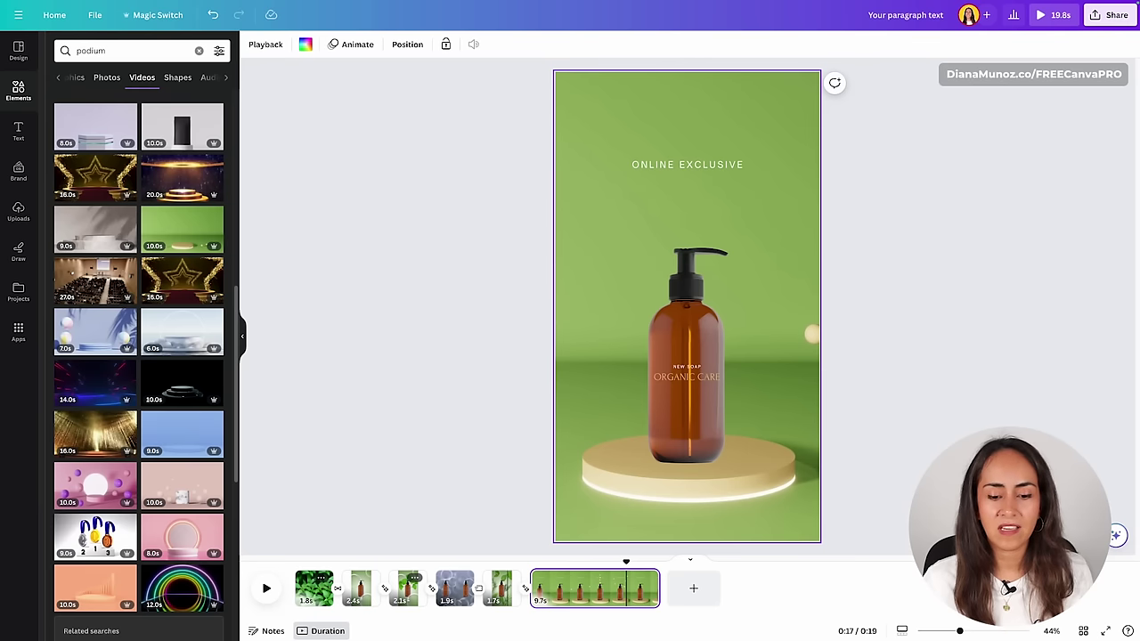
pyautogui.click(612, 590)
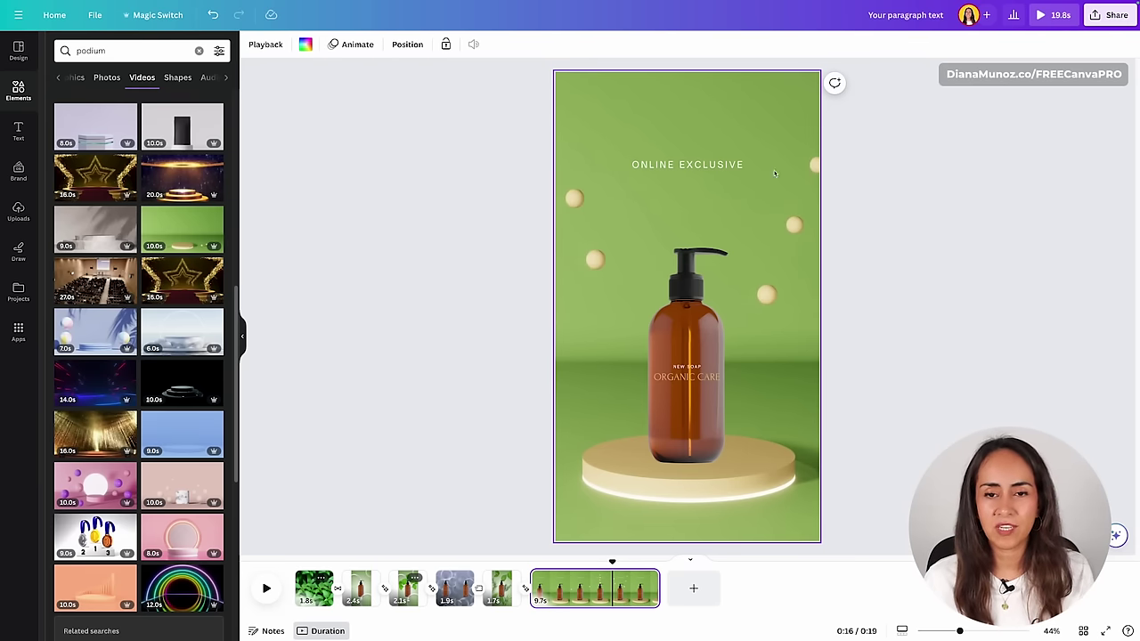
pyautogui.click(765, 92)
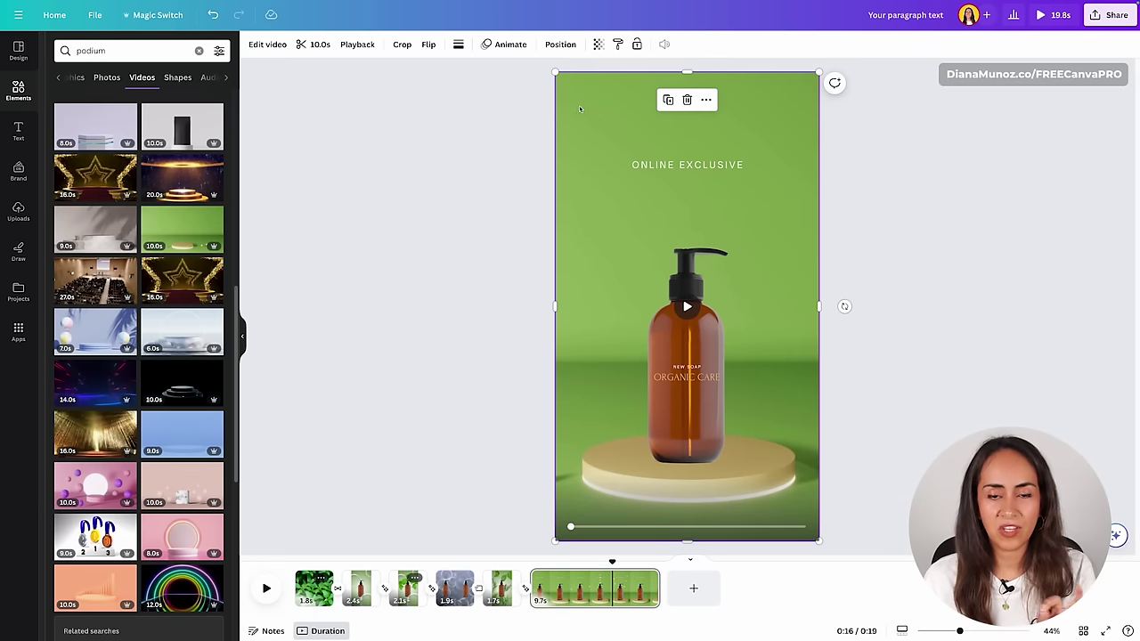
pyautogui.click(304, 46)
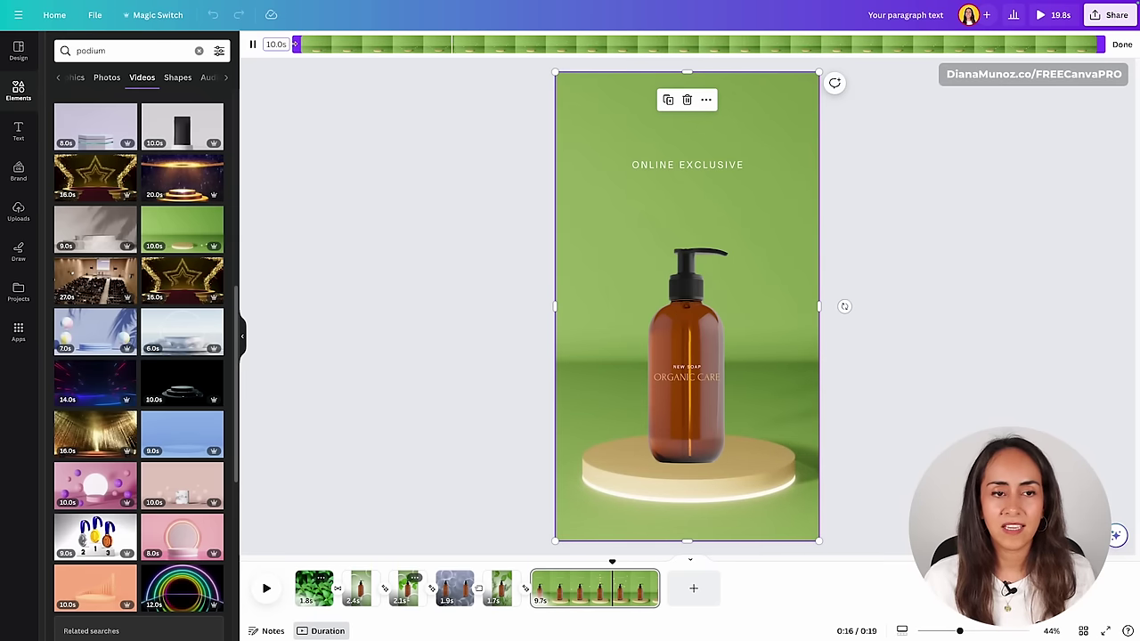
pyautogui.moveTo(304, 45); pyautogui.dragTo(460, 44)
pyautogui.moveTo(1102, 44); pyautogui.dragTo(960, 43)
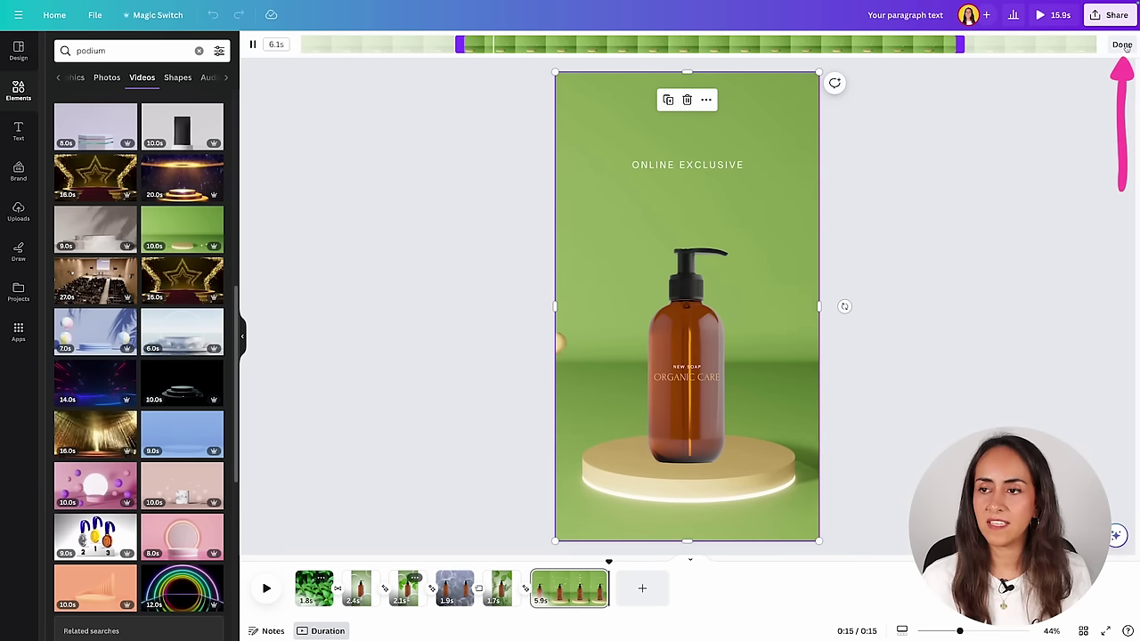
pyautogui.click(1124, 45)
pyautogui.click(489, 496)
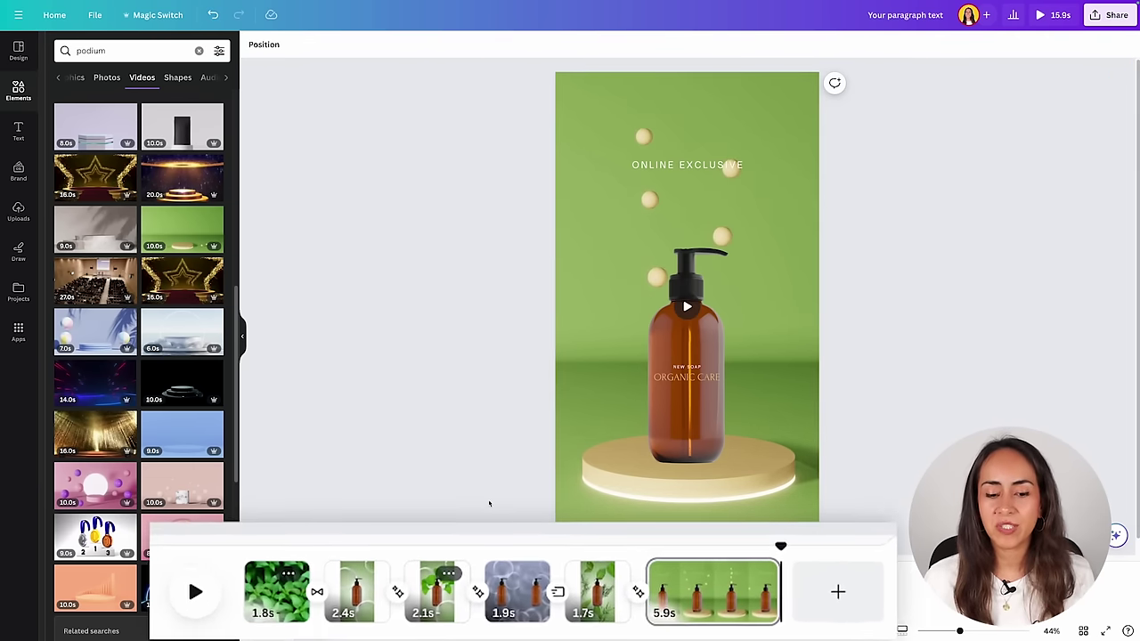
# - Clear the podium search, then open the full audio collection in Elements and browse its music categories
pyautogui.click(643, 594)
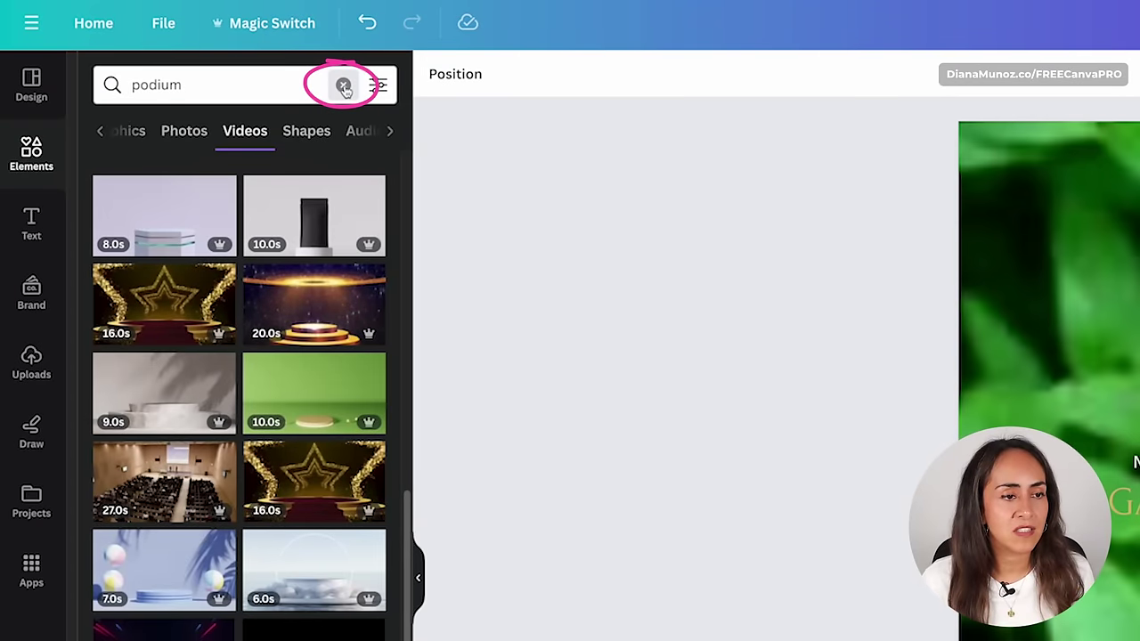
pyautogui.click(344, 87)
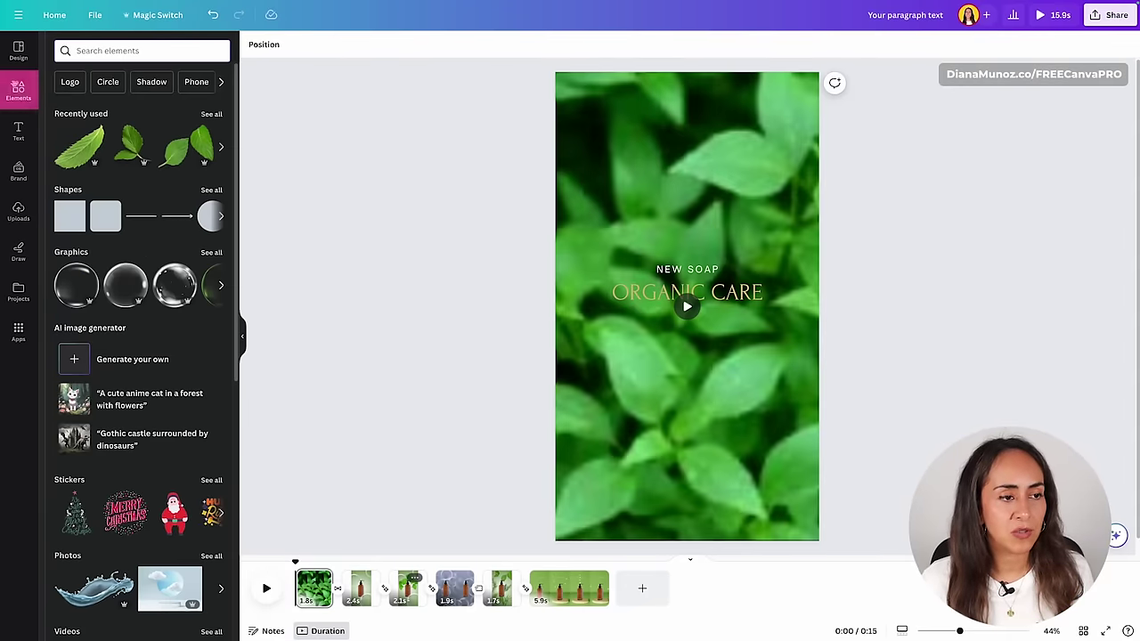
pyautogui.scroll(-5, 156, 174)
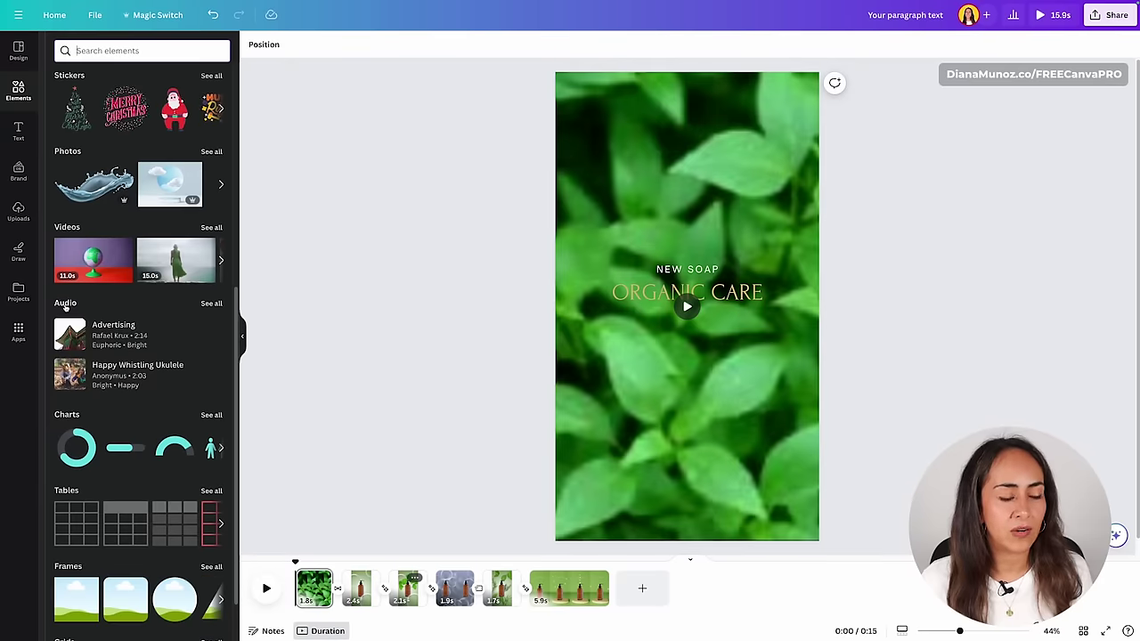
pyautogui.click(212, 304)
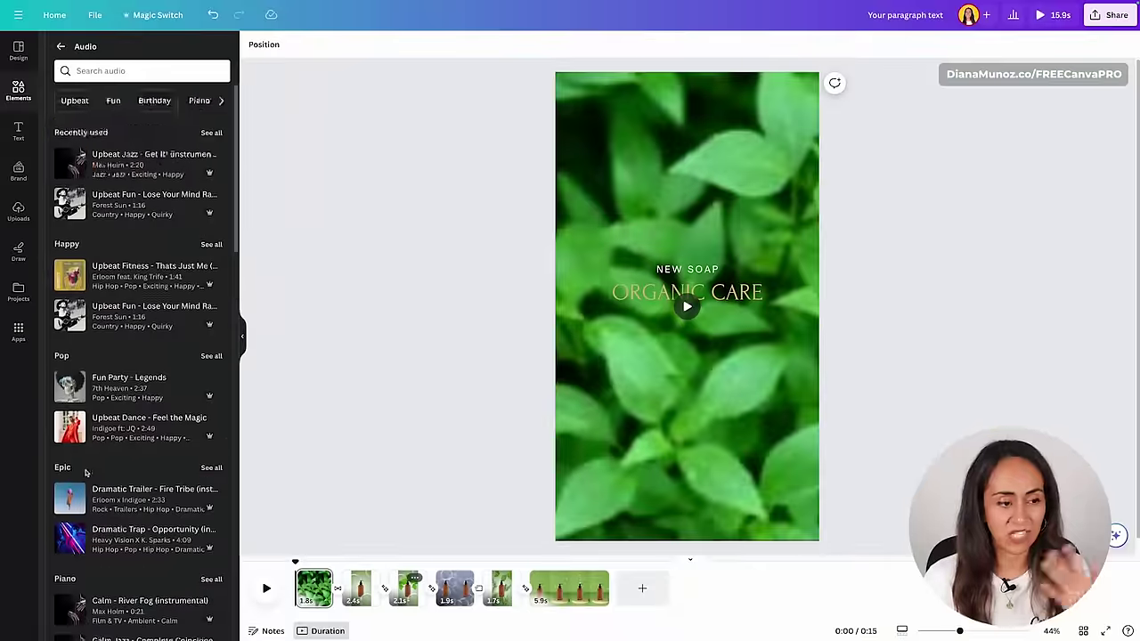
pyautogui.scroll(-4, 222, 379)
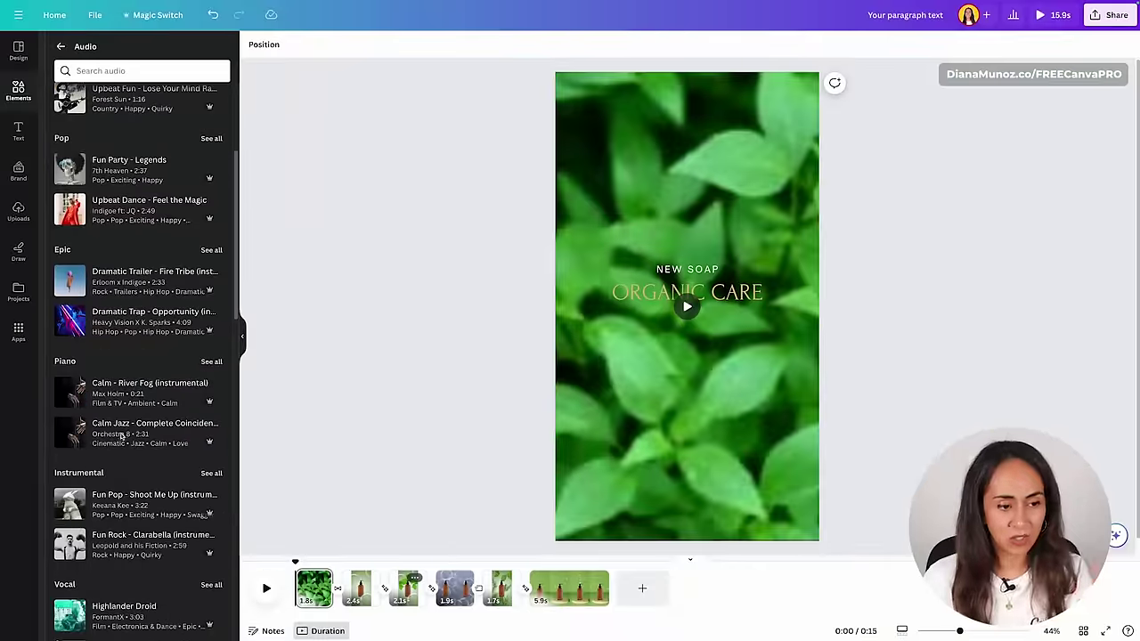
pyautogui.scroll(-5, 128, 430)
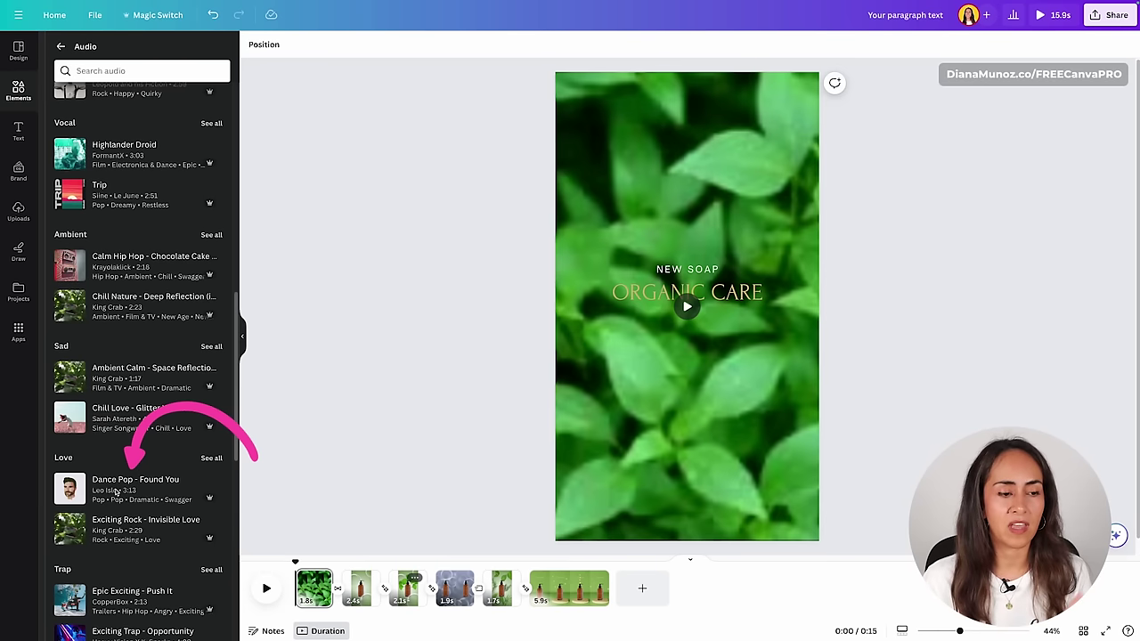
pyautogui.scroll(10, 98, 504)
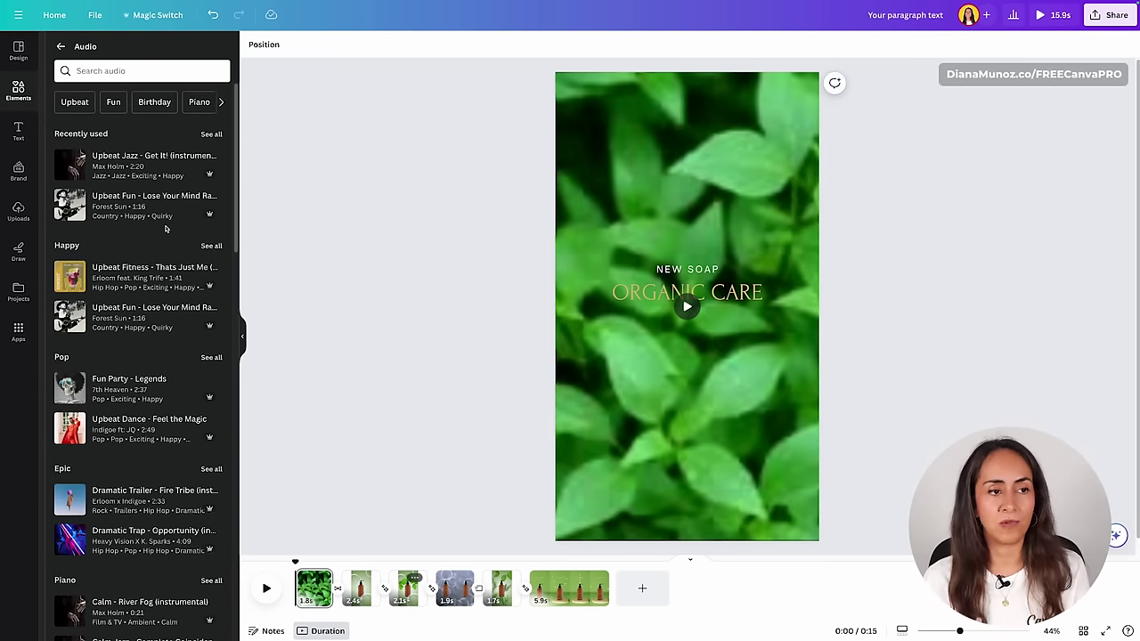
# - Search the audio library for "upbeat jazz" and add the track "Upbeat Jazz - Get It! (instrumental)" to the video
pyautogui.click(203, 71)
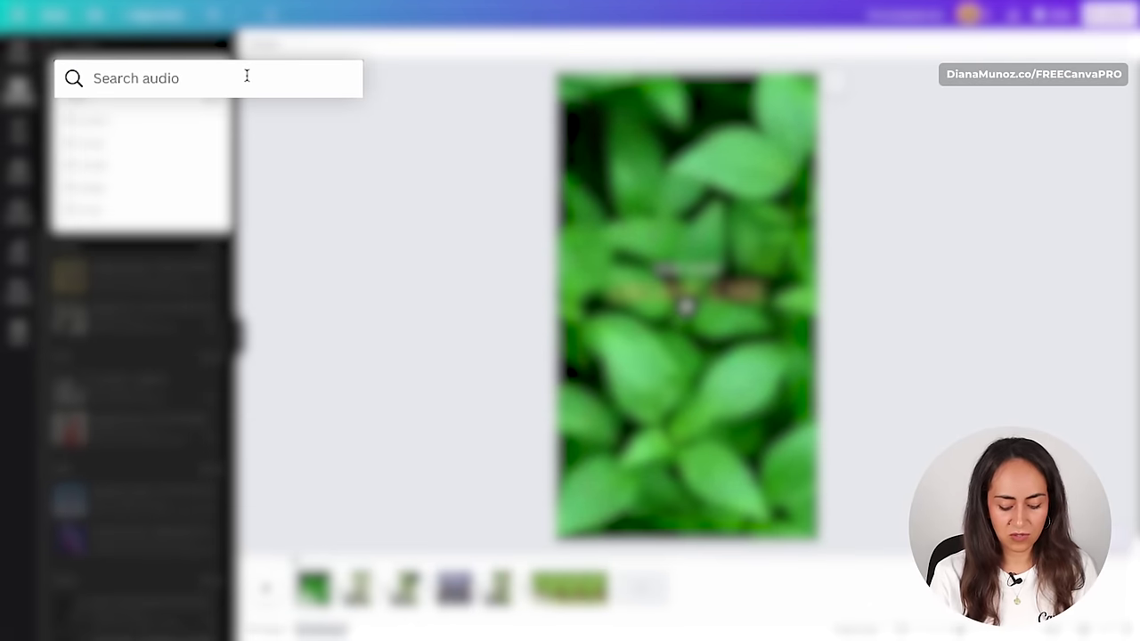
pyautogui.write('upb')
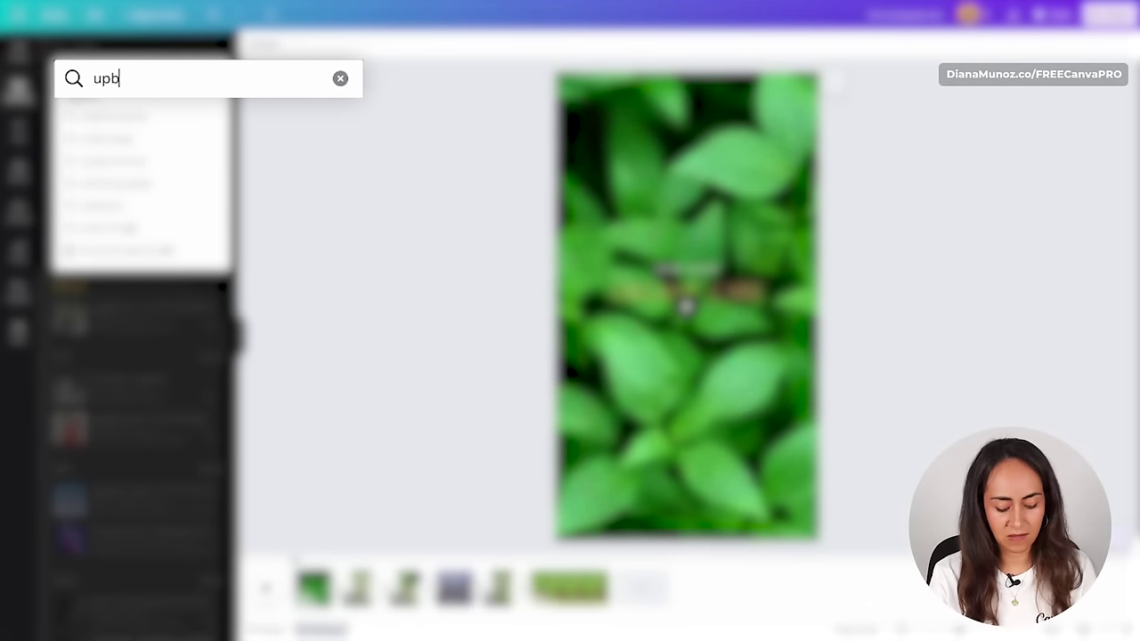
pyautogui.write('eat jazz')
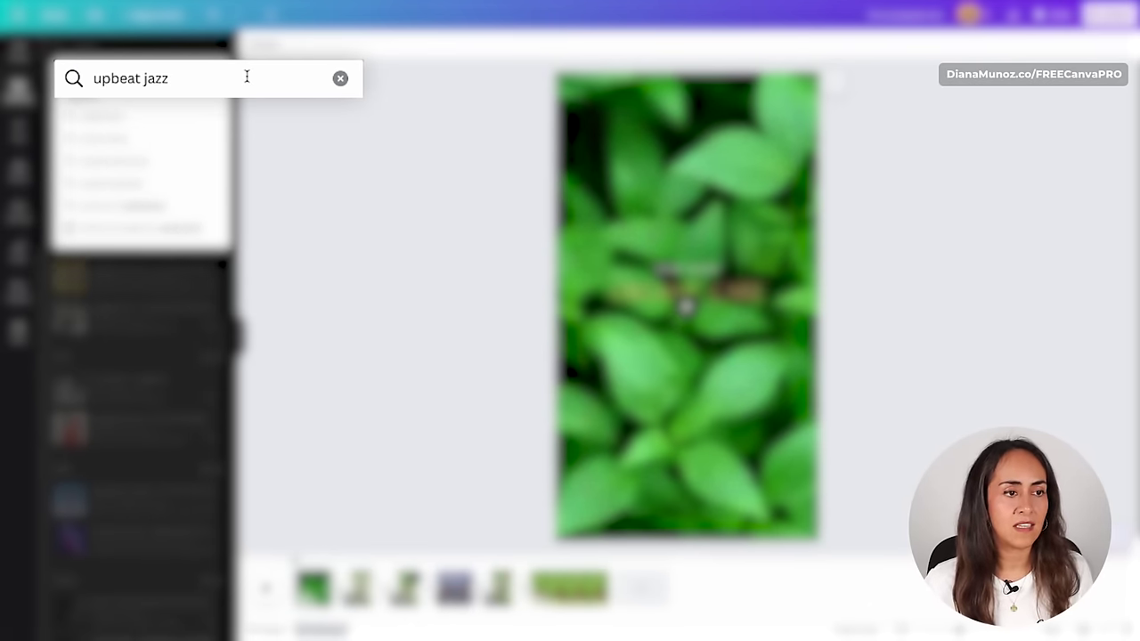
pyautogui.press('Return')
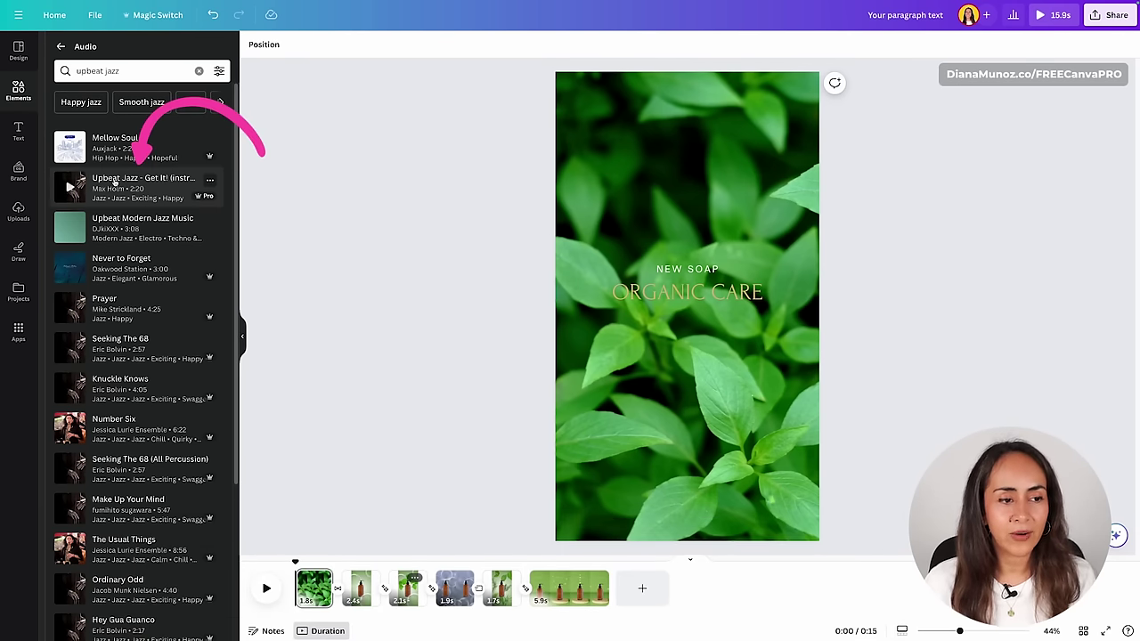
pyautogui.click(137, 183)
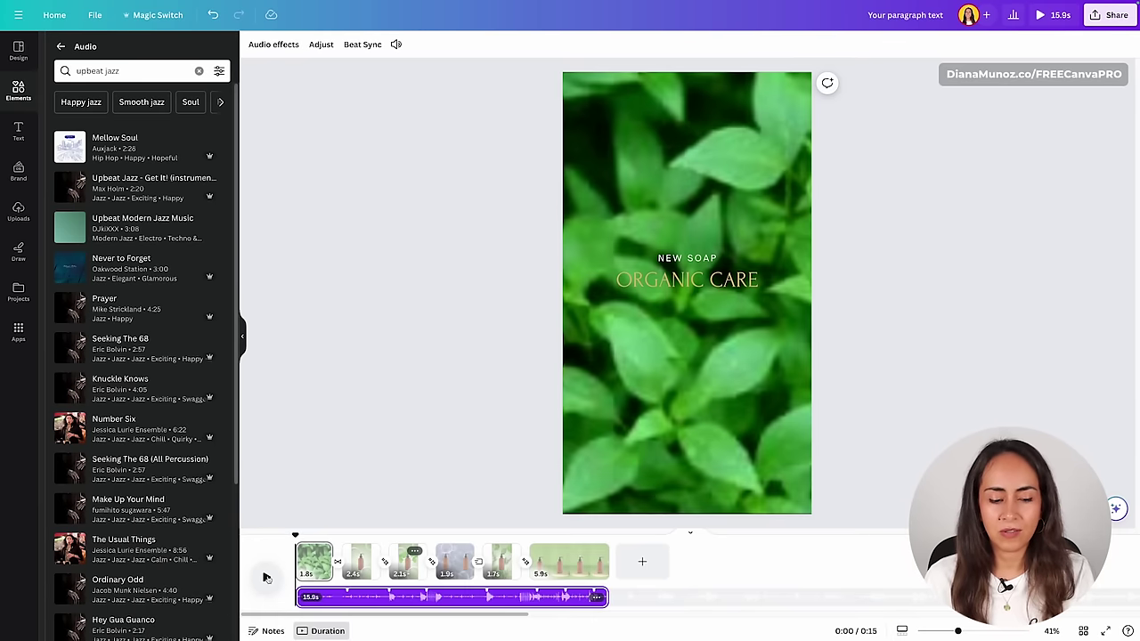
# - Play the opening pages with the music to check the audio, and return the playhead to the start
pyautogui.press('XF86AudioRaiseVolume')
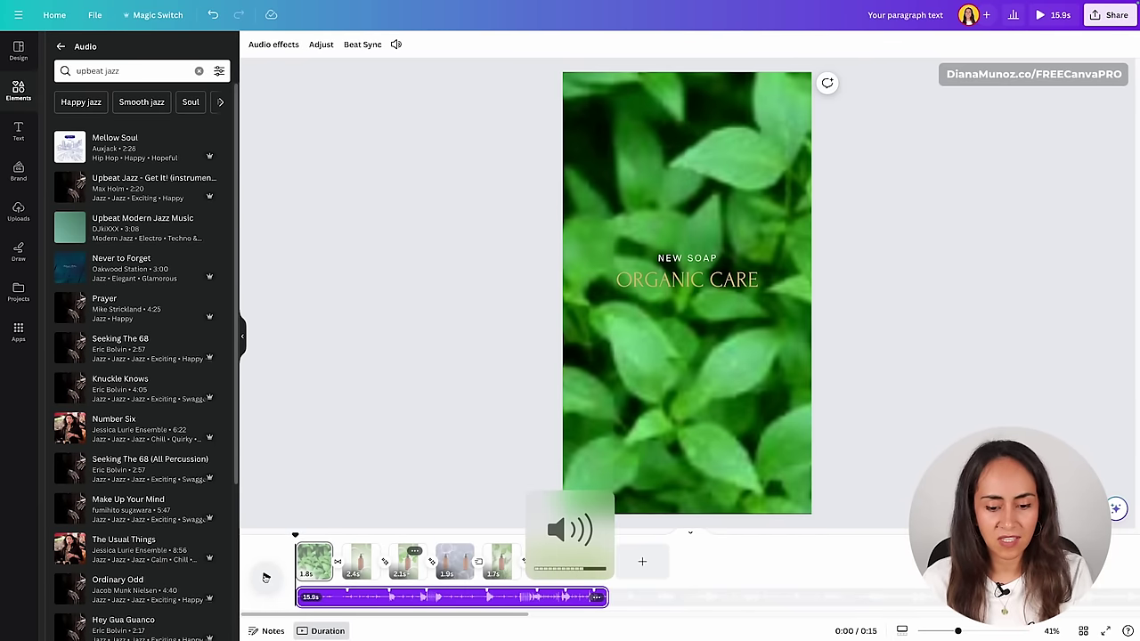
pyautogui.click(265, 577)
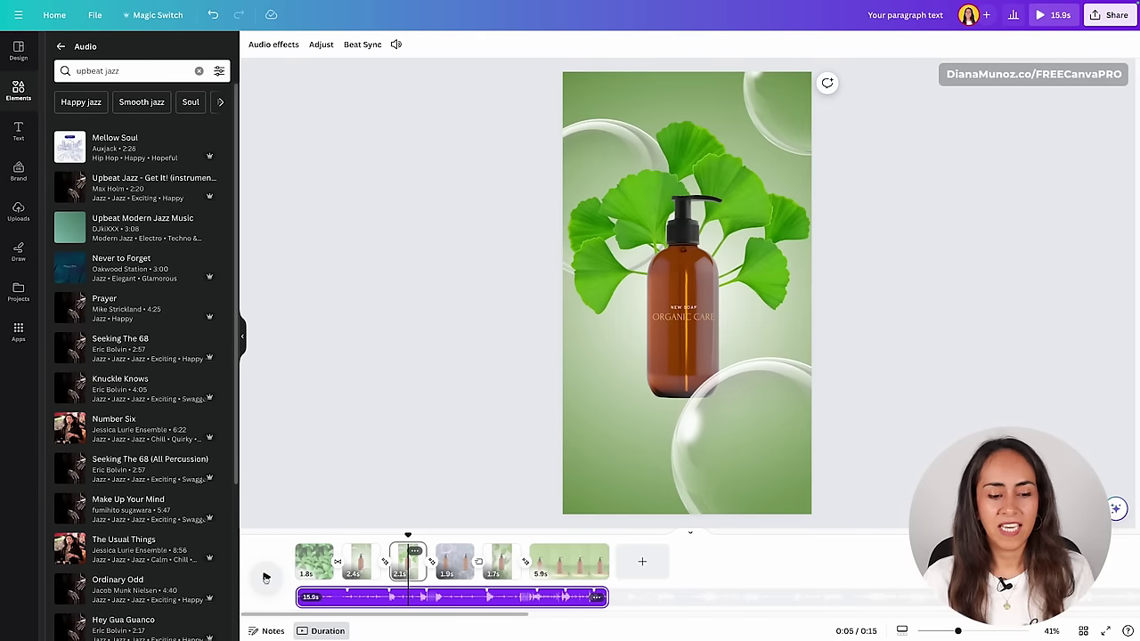
pyautogui.click(265, 577)
pyautogui.moveTo(407, 534); pyautogui.dragTo(285, 541)
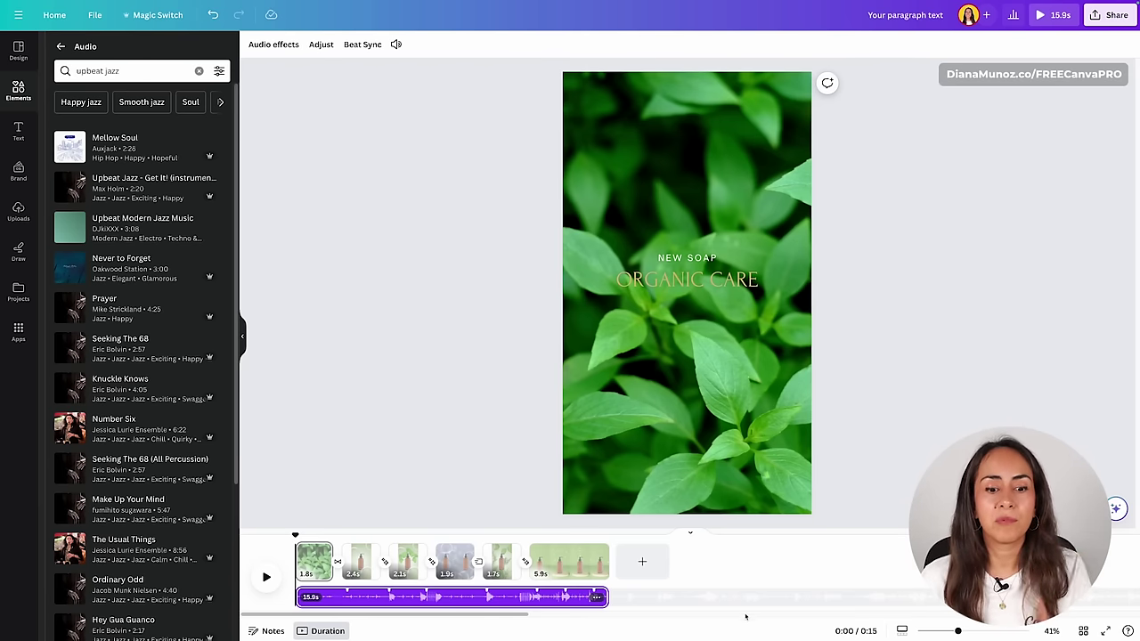
# - Adjust the music track so a different section of the song plays under the video, and play it from the start
pyautogui.click(543, 599)
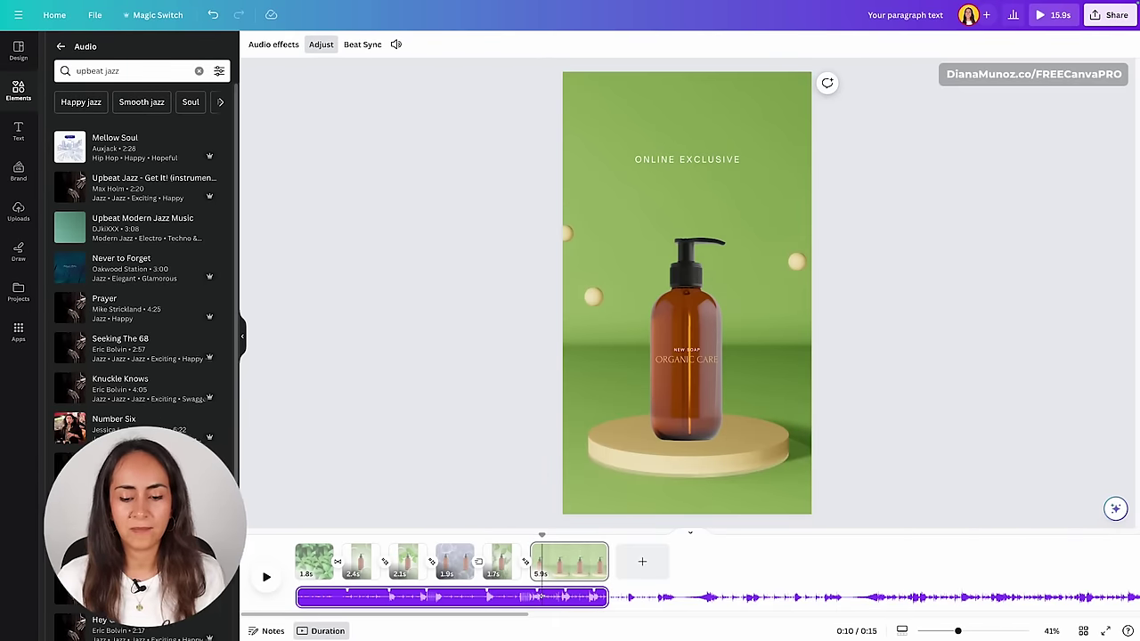
pyautogui.moveTo(543, 598); pyautogui.dragTo(698, 604)
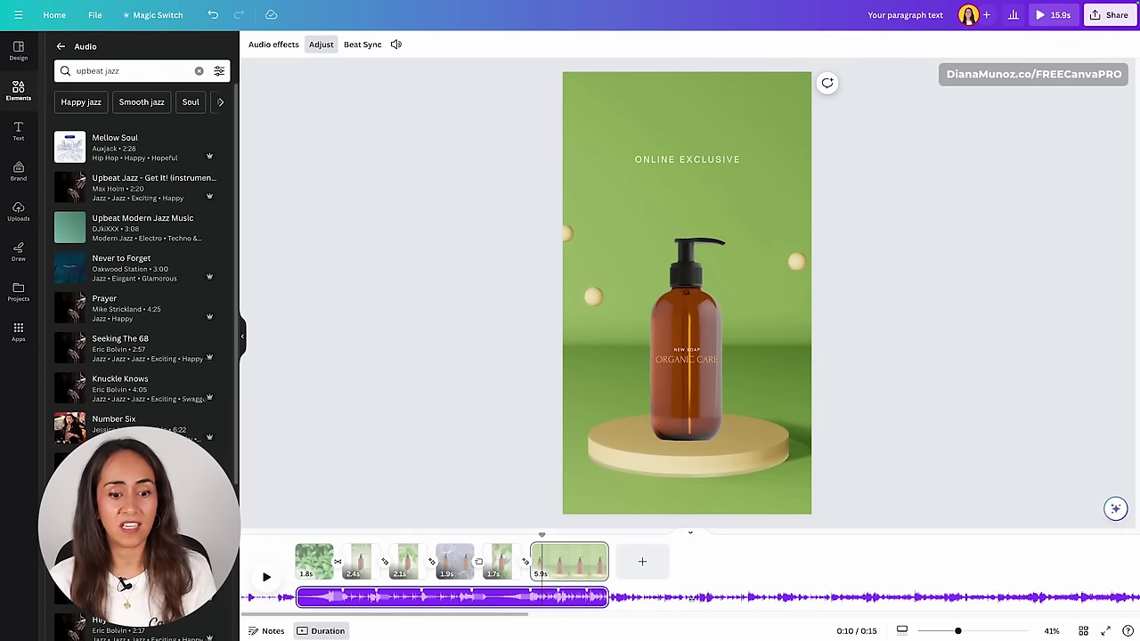
pyautogui.moveTo(698, 604); pyautogui.dragTo(697, 604)
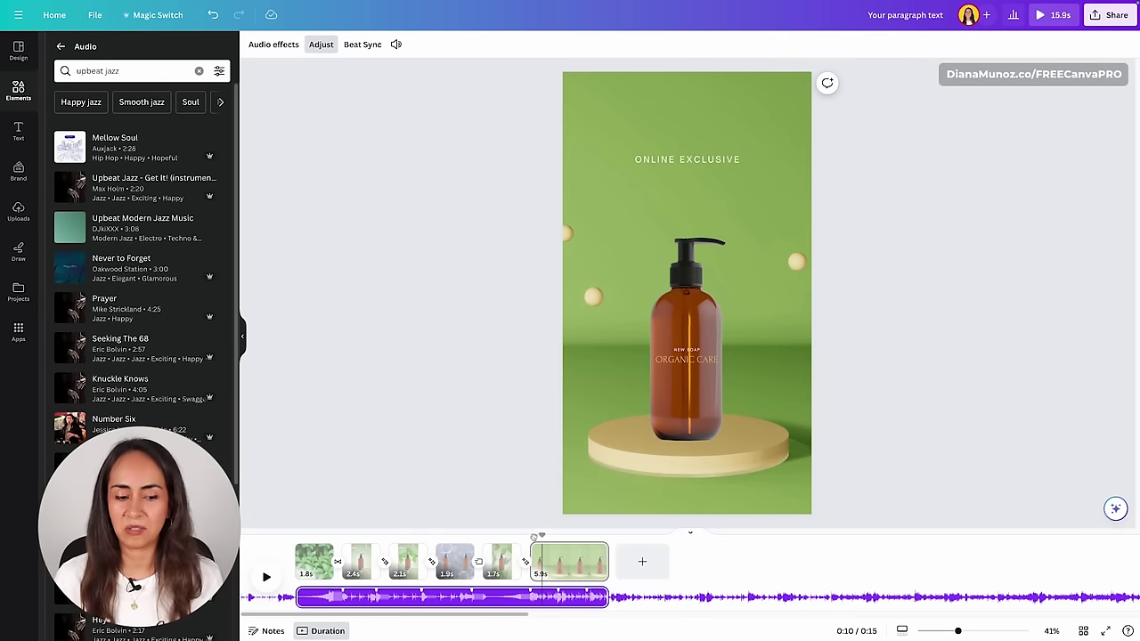
pyautogui.moveTo(541, 533); pyautogui.dragTo(295, 532)
pyautogui.click(266, 578)
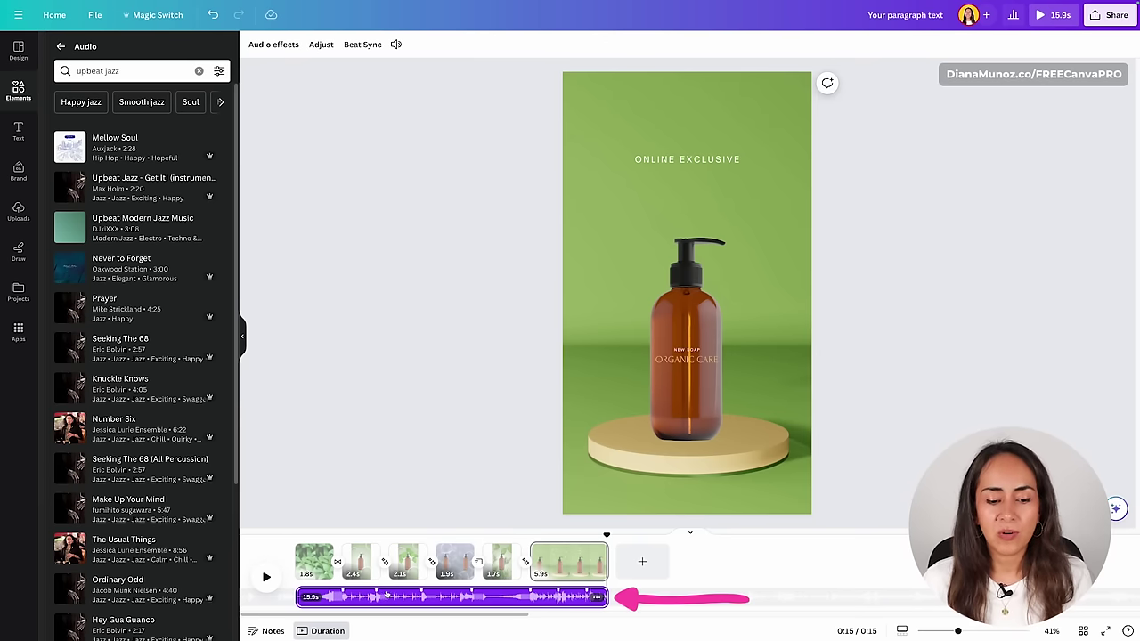
# - Enable Beat Sync's "Sync now" option for the music track and play the synced video from the beginning
pyautogui.click(426, 597)
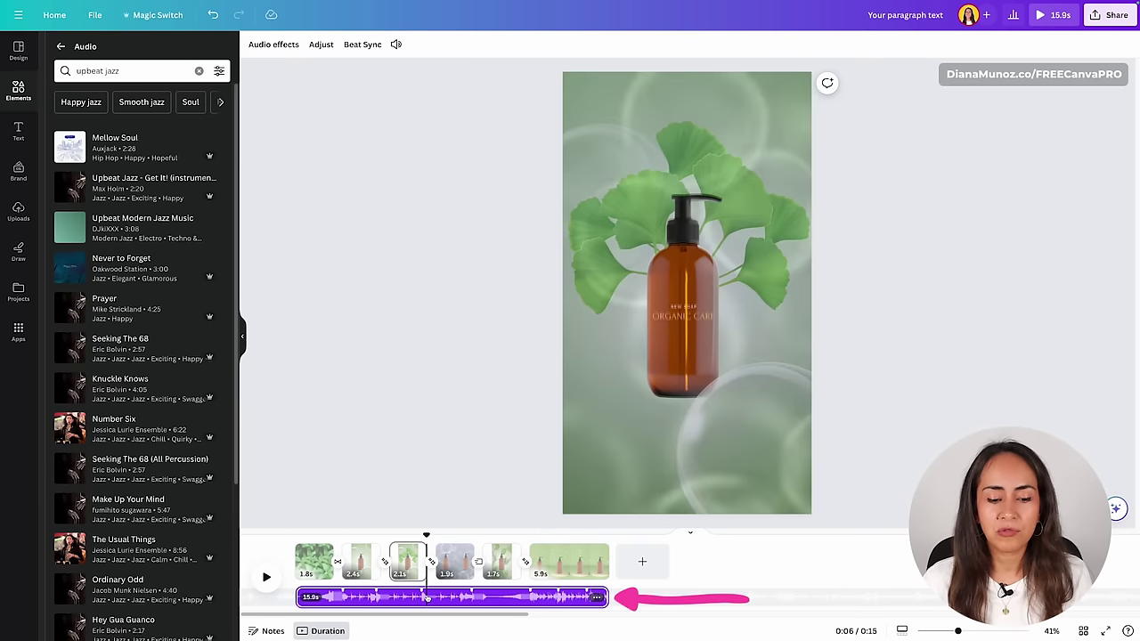
pyautogui.click(362, 45)
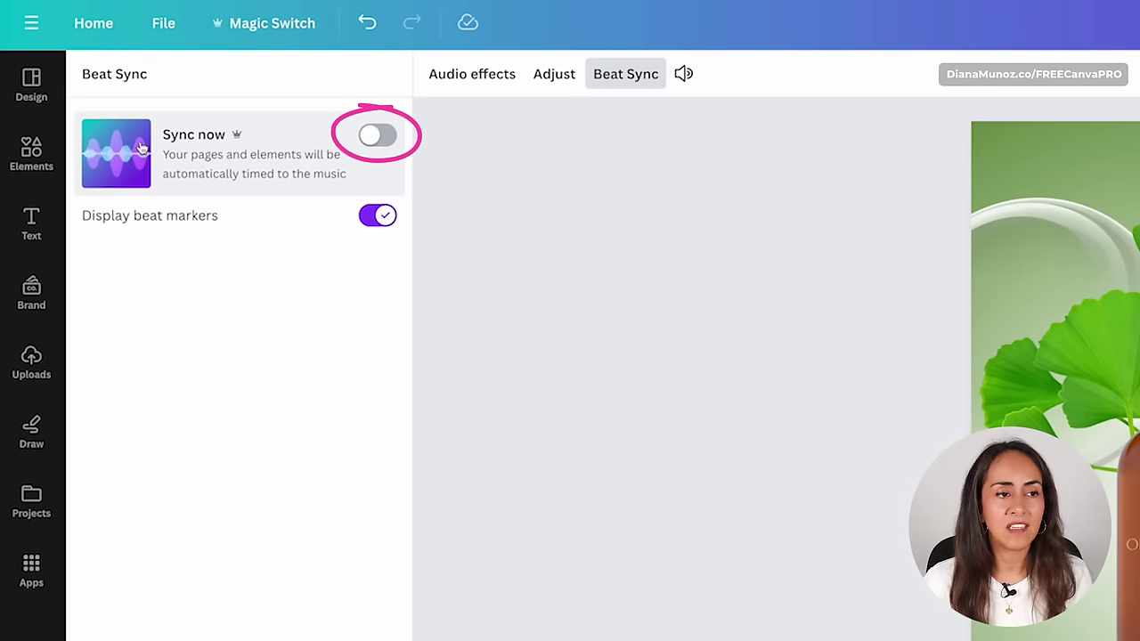
pyautogui.click(379, 141)
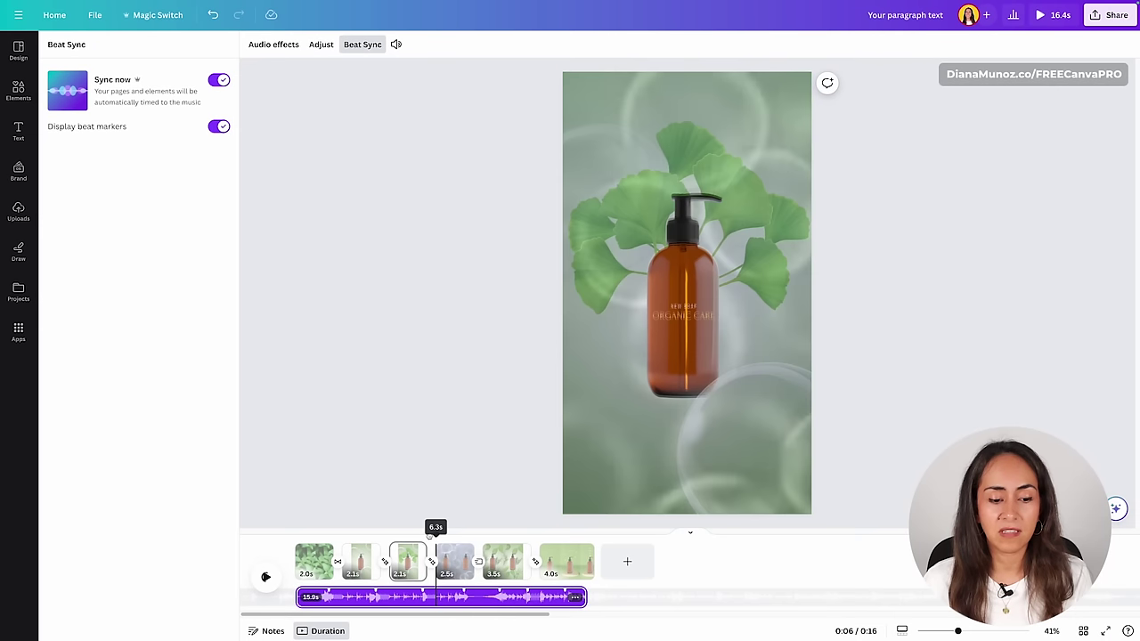
pyautogui.moveTo(431, 535); pyautogui.dragTo(292, 537)
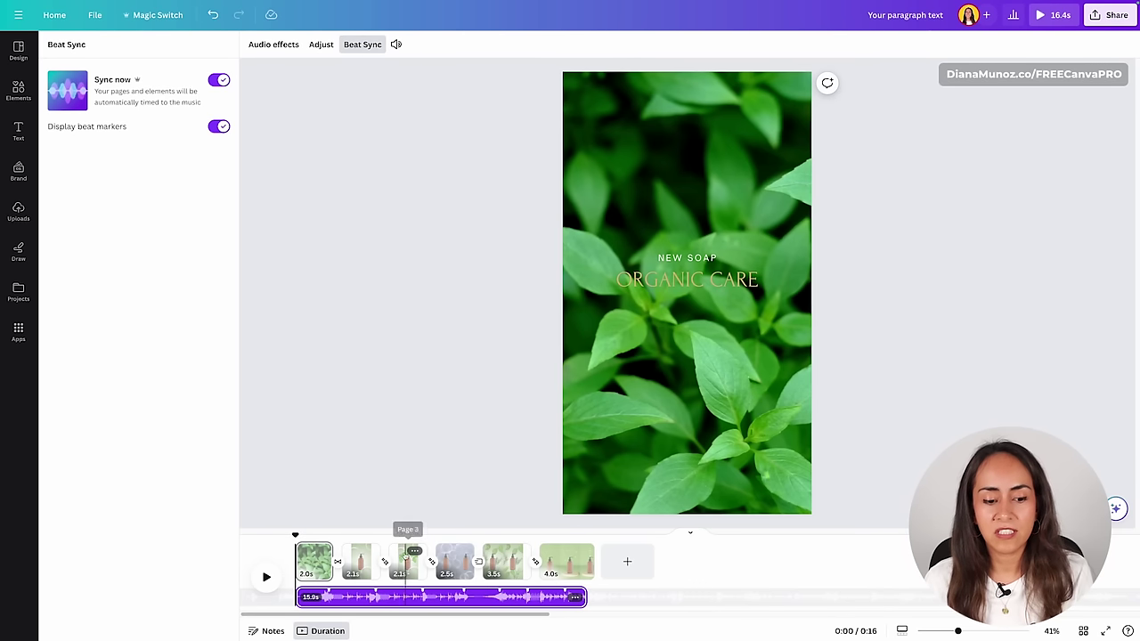
pyautogui.click(265, 578)
pyautogui.click(266, 577)
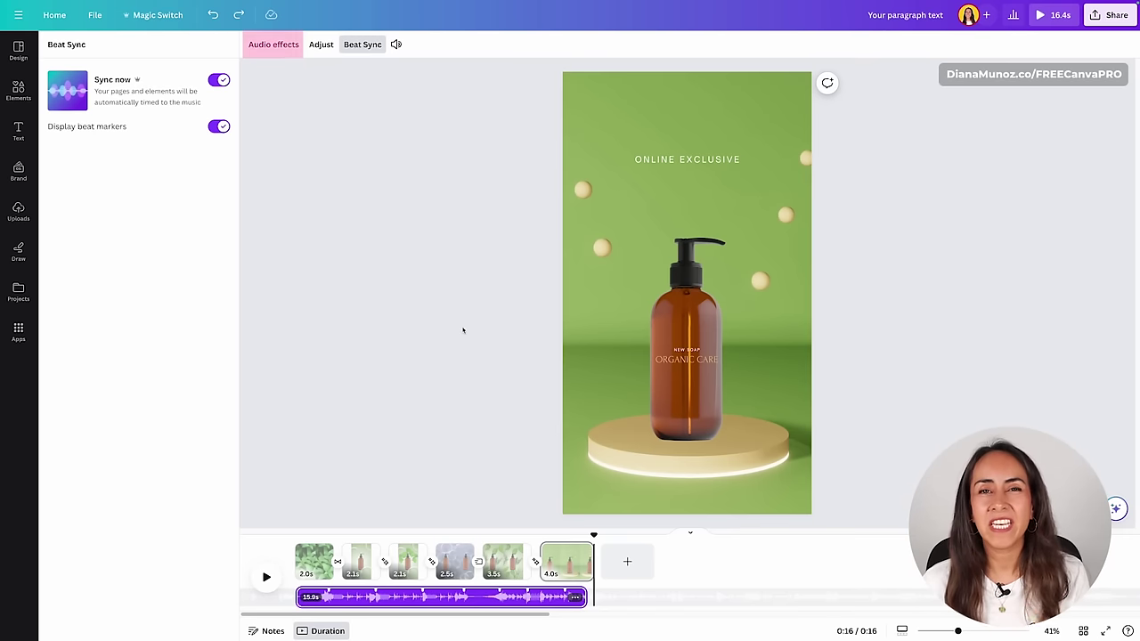
# - Give the music track a 0.5 s fade-out in its audio effects
pyautogui.click(286, 46)
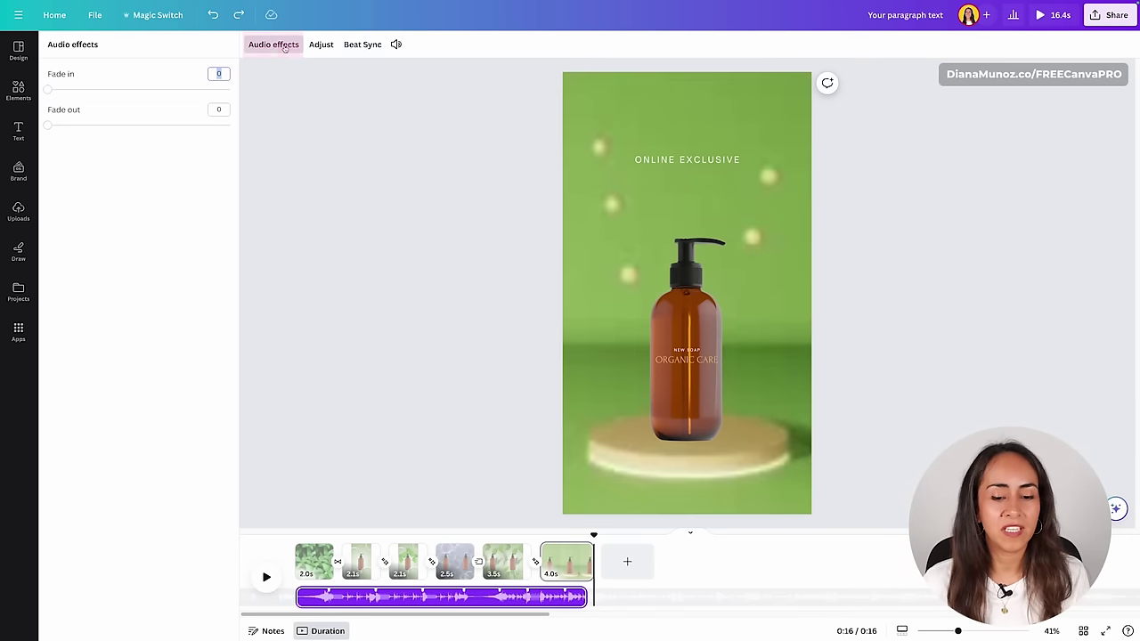
pyautogui.click(517, 596)
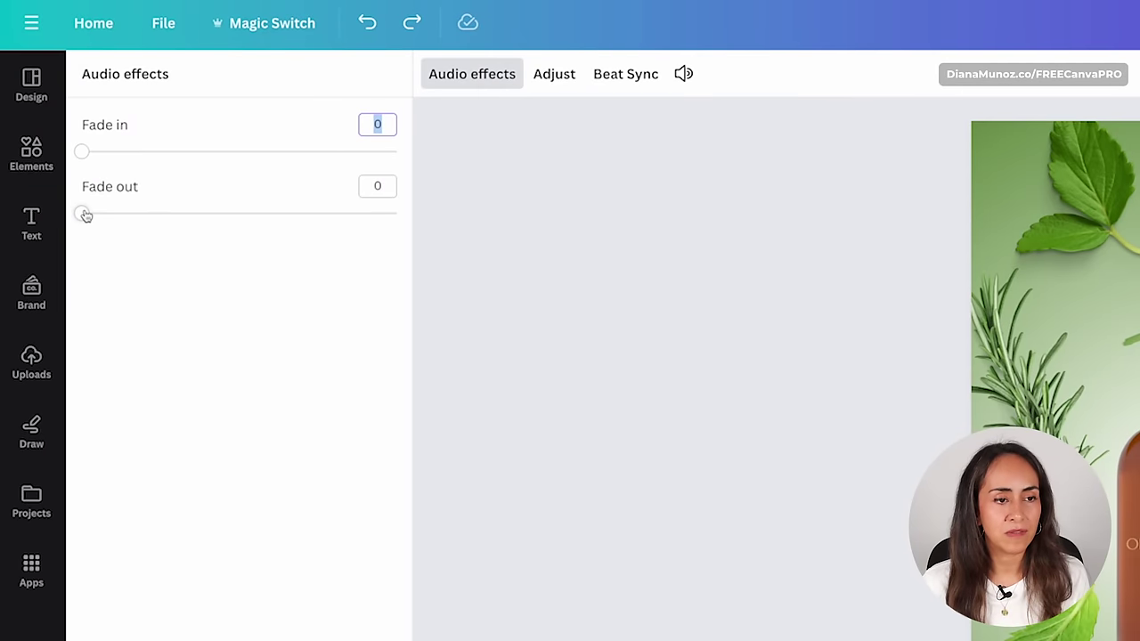
pyautogui.moveTo(86, 216); pyautogui.dragTo(87, 214)
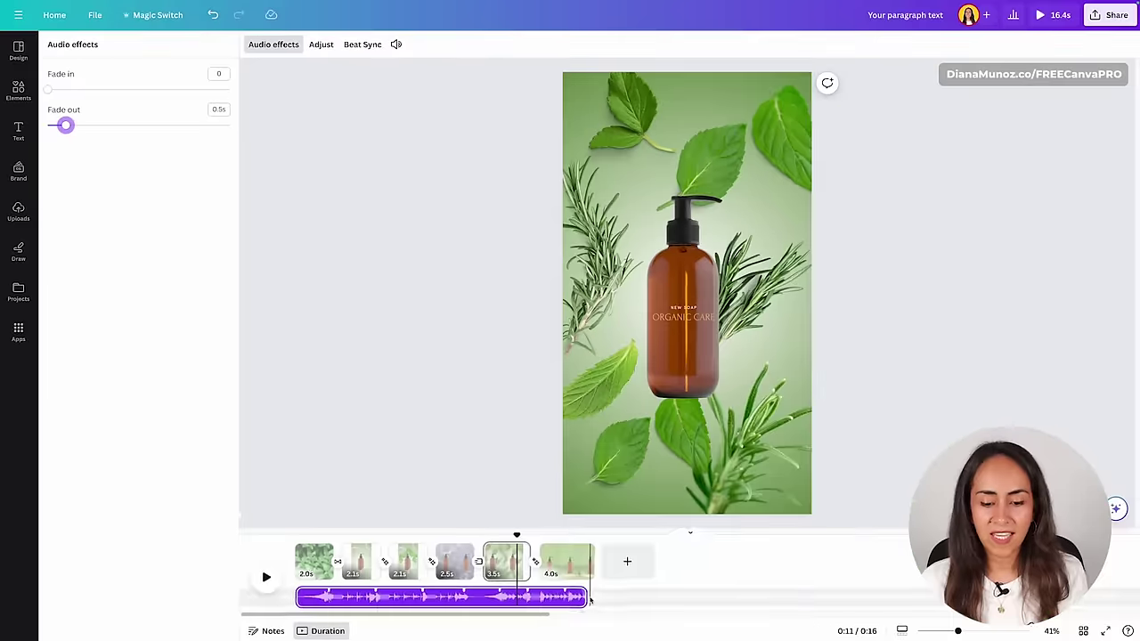
# - Lengthen the closing podium page to 6.0 s and extend the music track to 18.4 s to match the video
pyautogui.moveTo(694, 608); pyautogui.dragTo(766, 614)
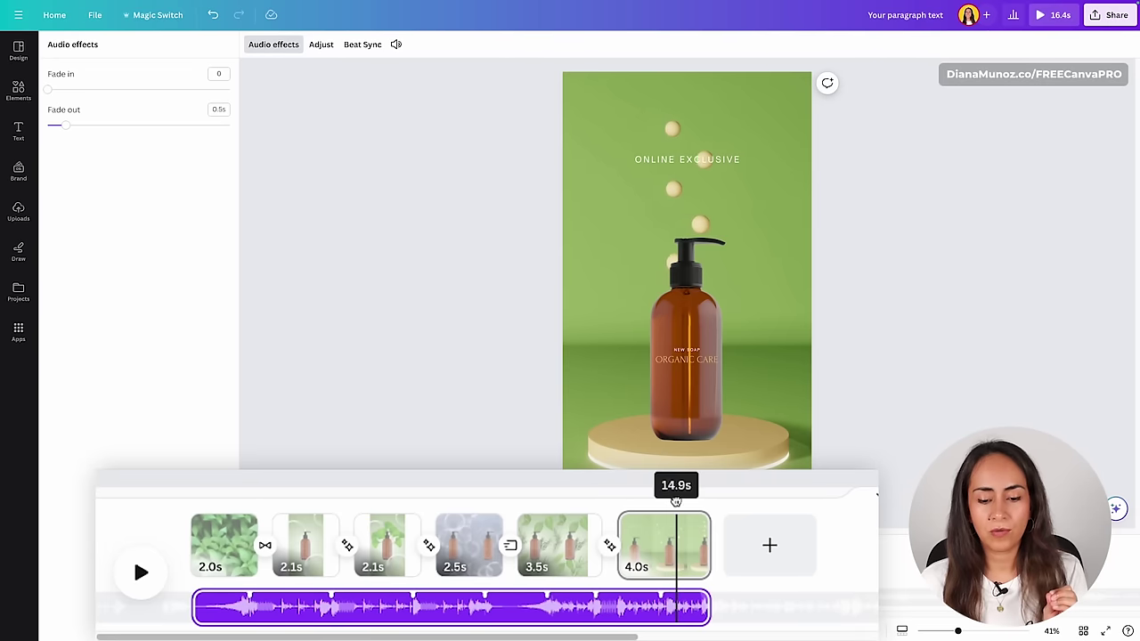
pyautogui.moveTo(676, 502)
pyautogui.mouseDown()
pyautogui.moveTo(708, 499)
pyautogui.moveTo(683, 497)
pyautogui.mouseUp()
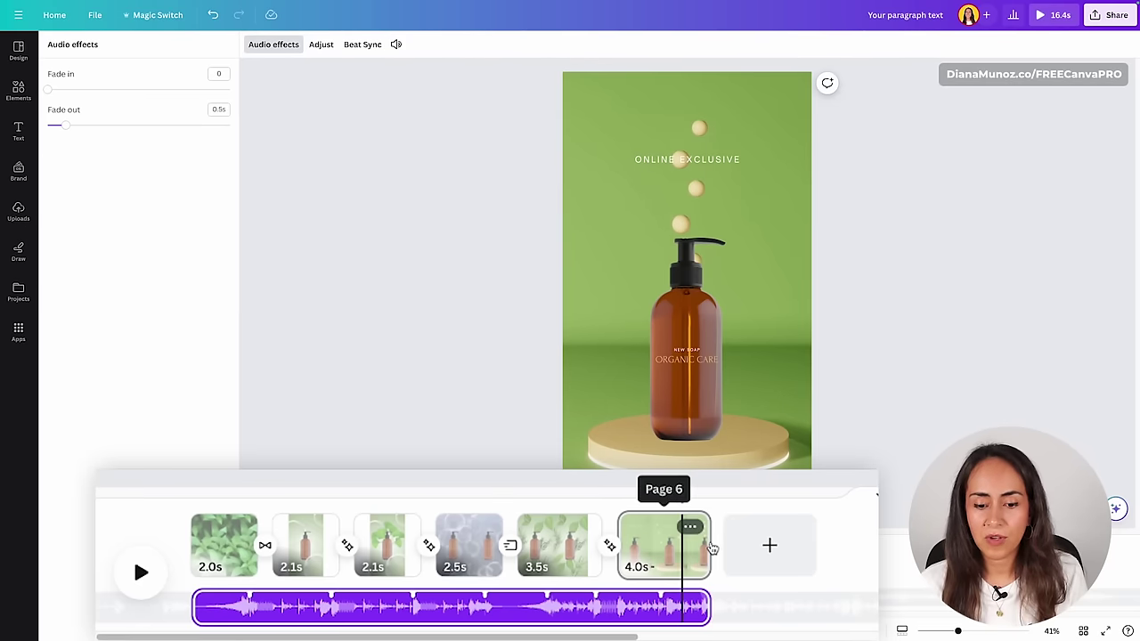
pyautogui.moveTo(712, 548); pyautogui.dragTo(757, 540)
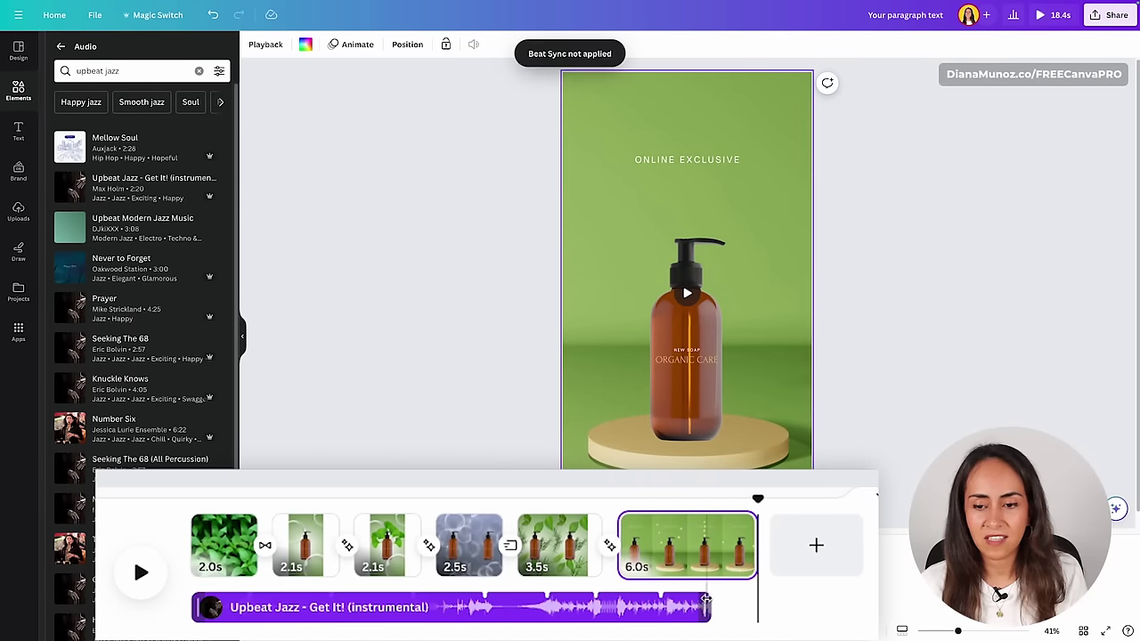
pyautogui.moveTo(706, 605); pyautogui.dragTo(756, 591)
# - Play the extended podium page with its music to check the ending, and deselect the audio track
pyautogui.moveTo(611, 531); pyautogui.dragTo(577, 537)
pyautogui.click(265, 578)
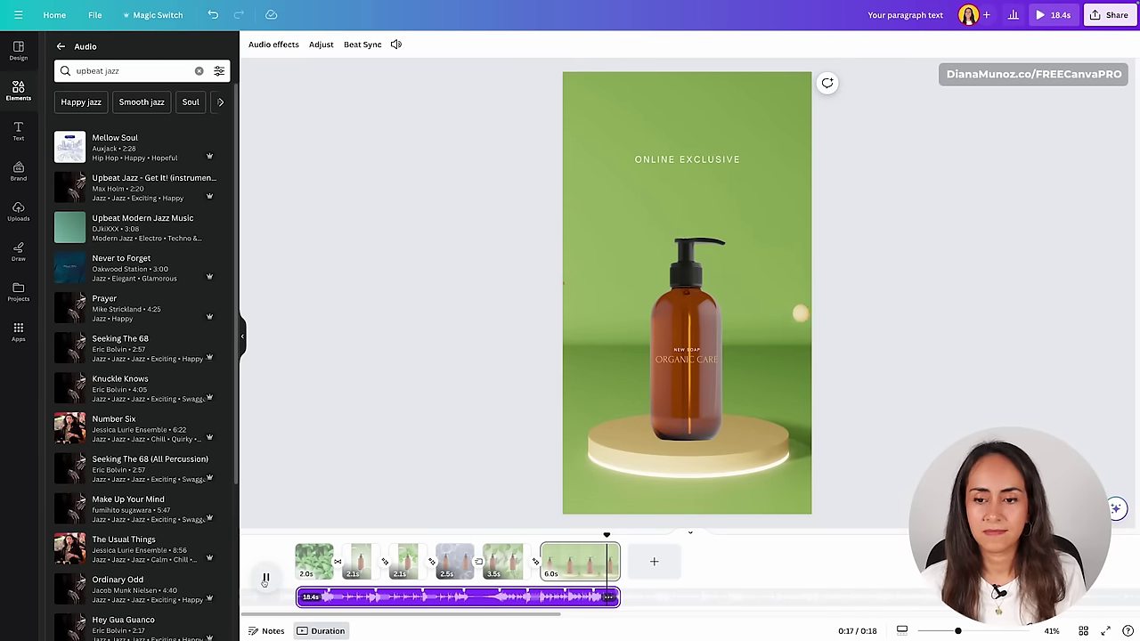
pyautogui.click(887, 251)
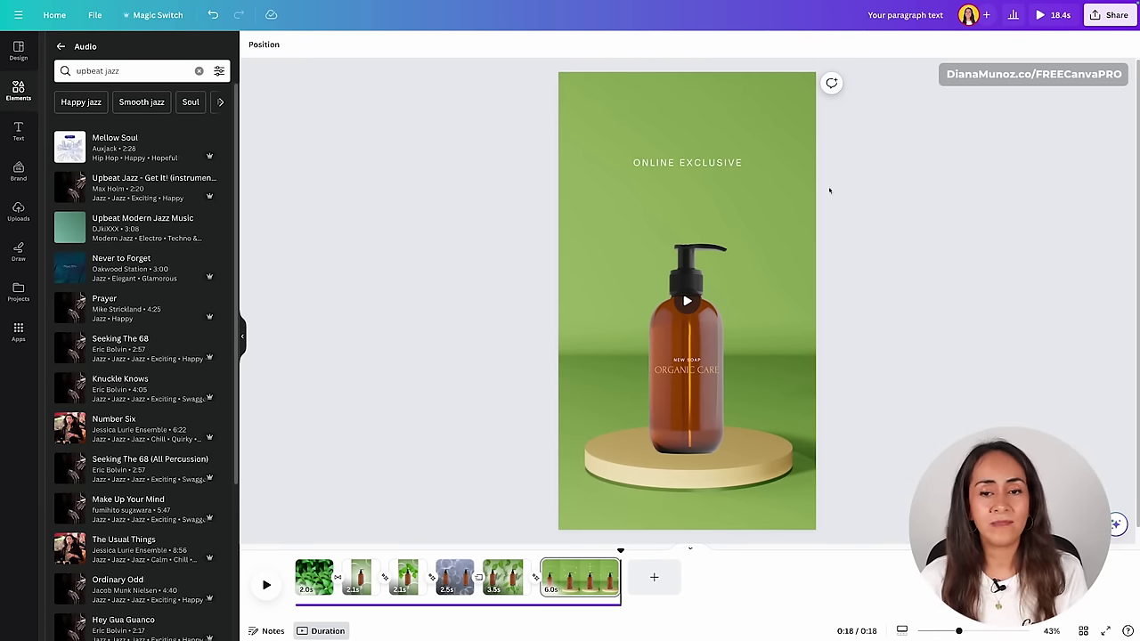
# - Open the text animation options for the "ONLINE EXCLUSIVE" text on the podium page
pyautogui.click(688, 166)
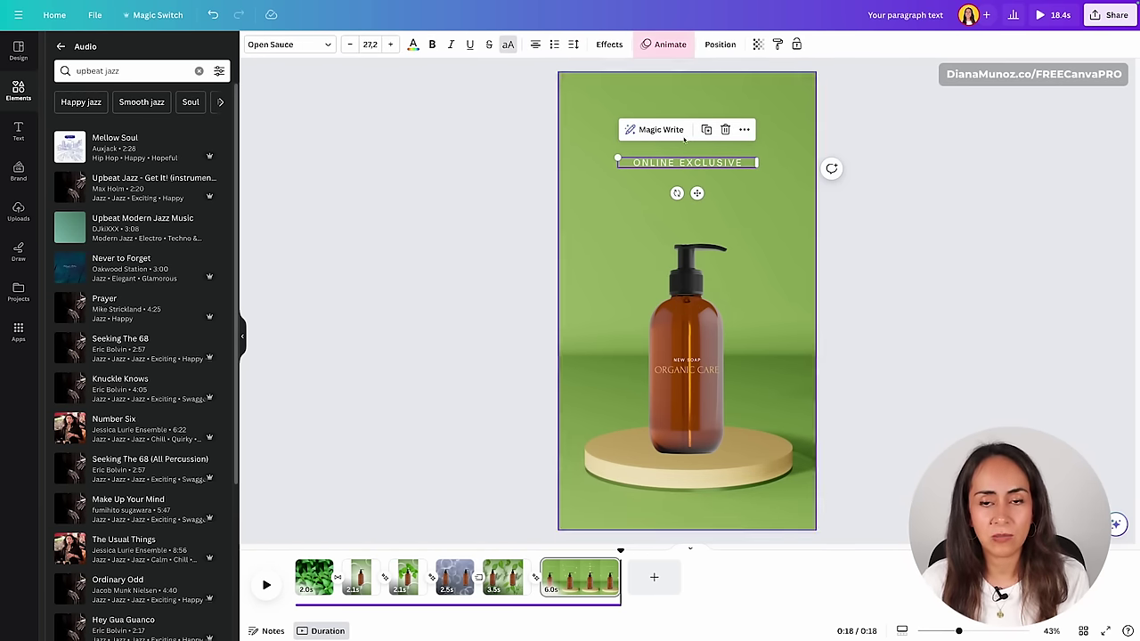
pyautogui.click(666, 44)
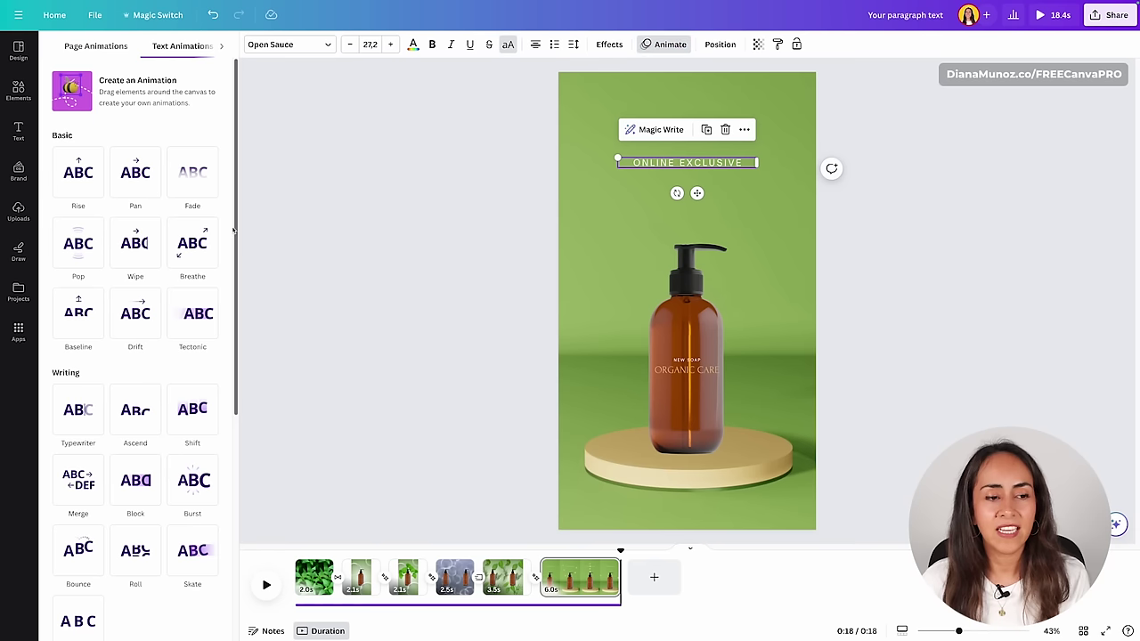